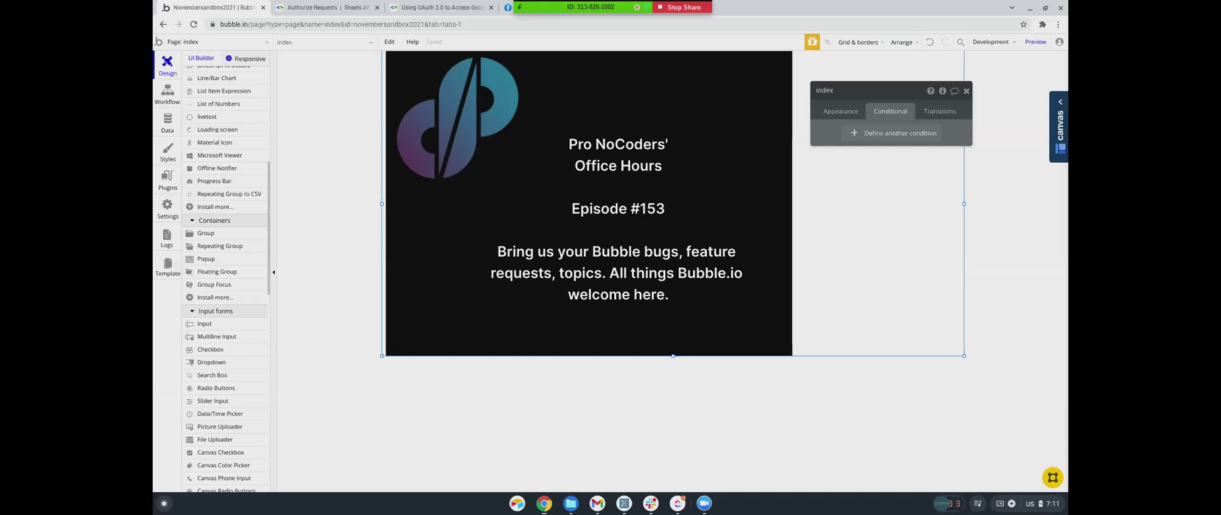
Switch to the Facebook group and read through the poll options about the new responsive engine
click(508, 8)
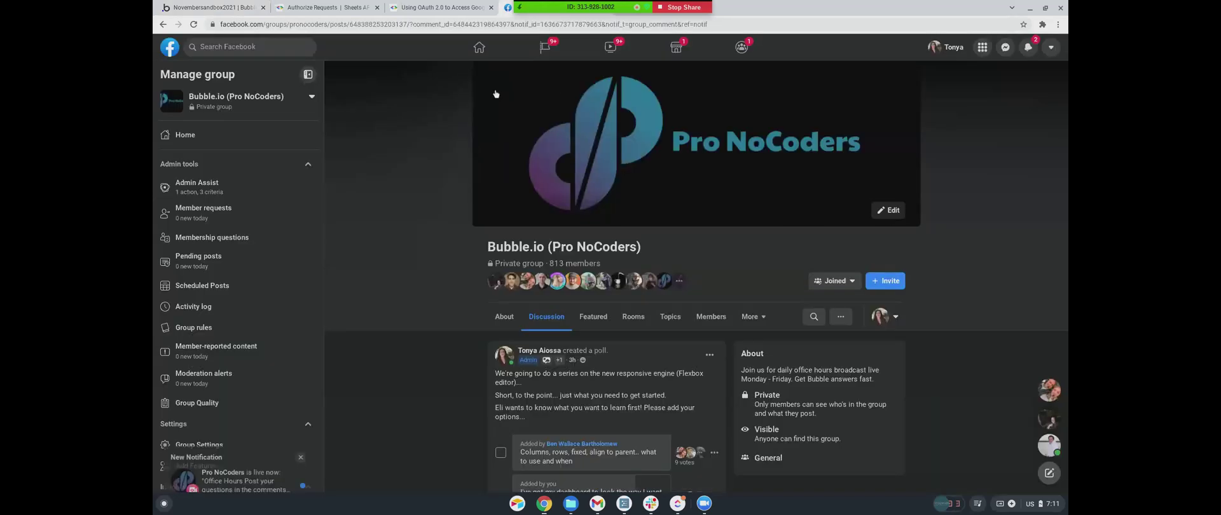
scroll(413, 388, down, 3)
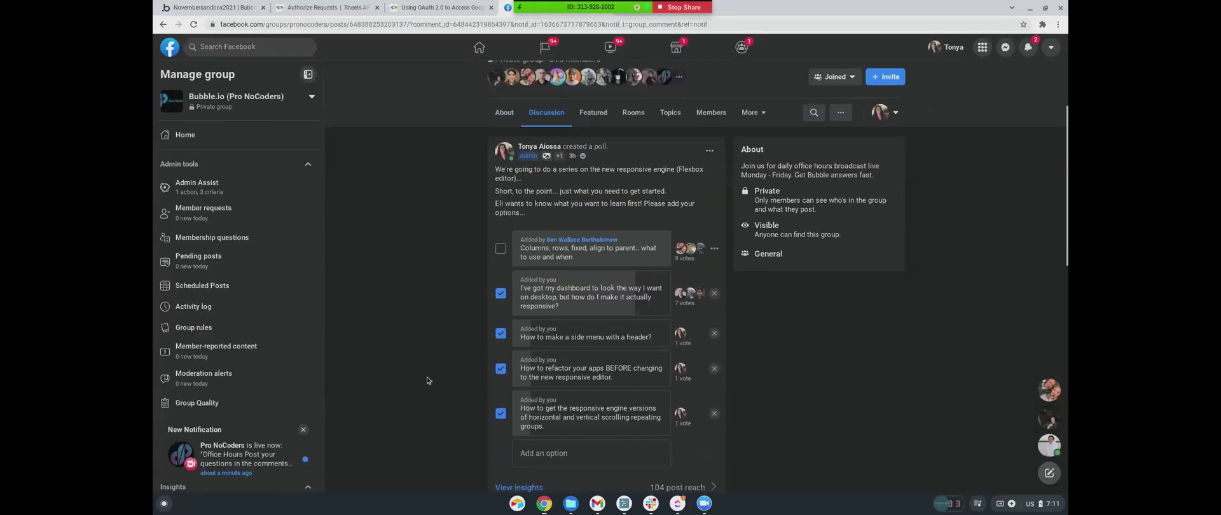
scroll(428, 380, down, 1)
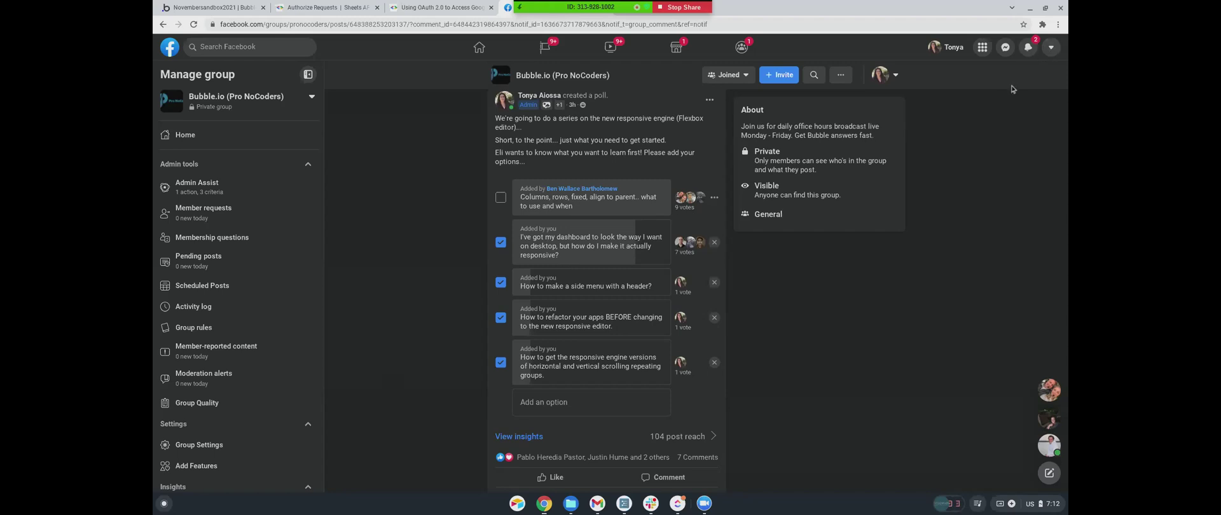
scroll(879, 326, down, 1)
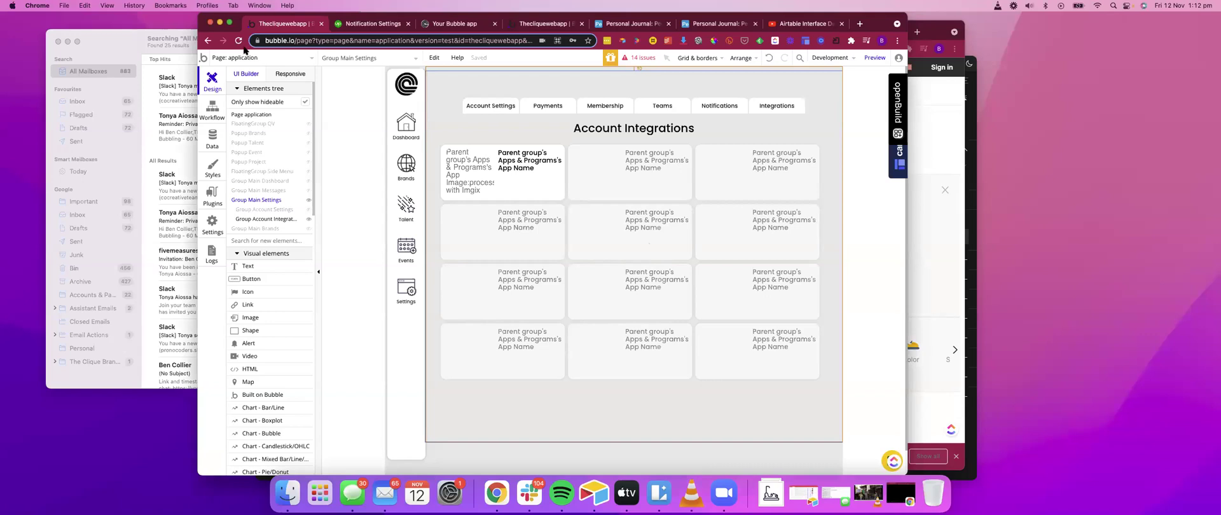
Open the index page in the Bubble editor and preview it, examining the landing page's sections
click(261, 61)
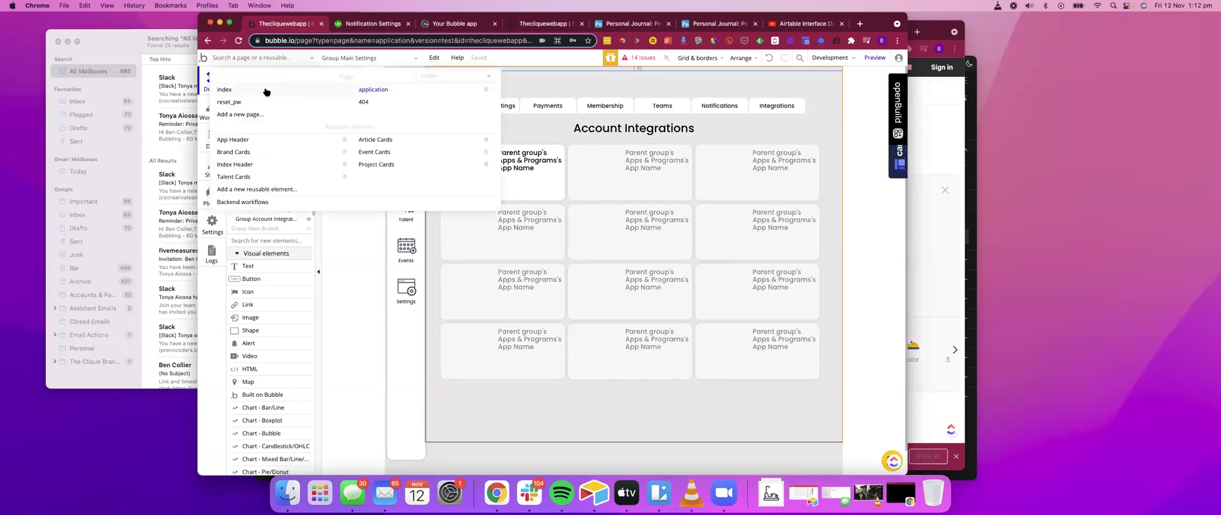
click(328, 92)
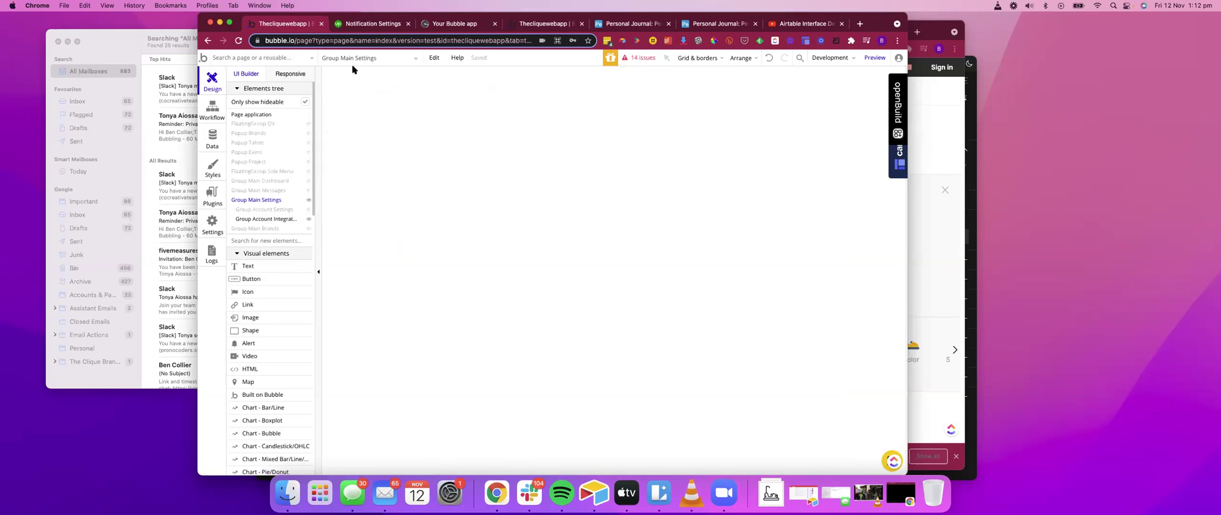
click(871, 58)
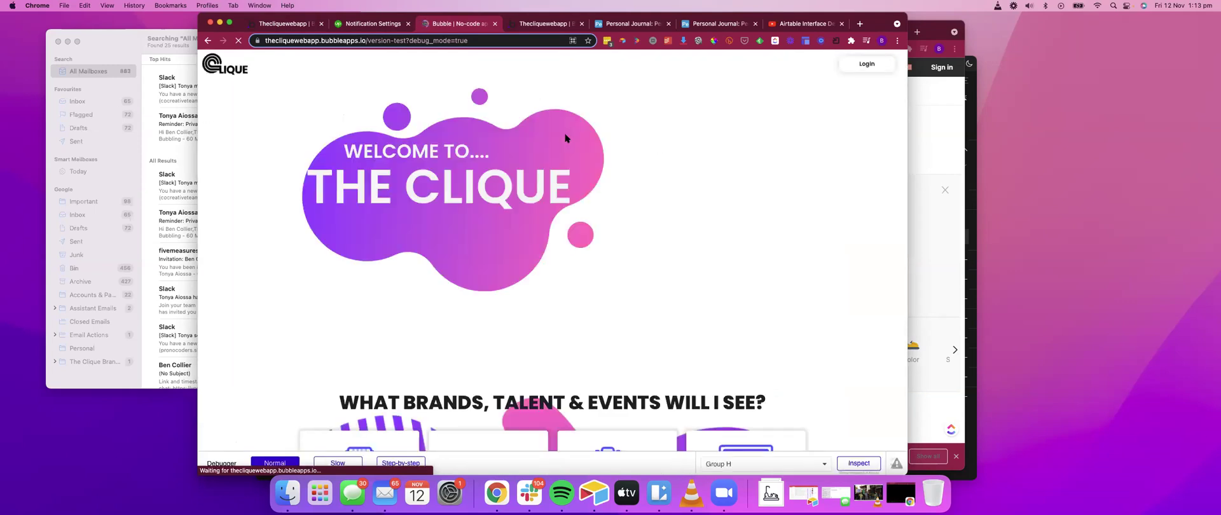
scroll(565, 138, down, 15)
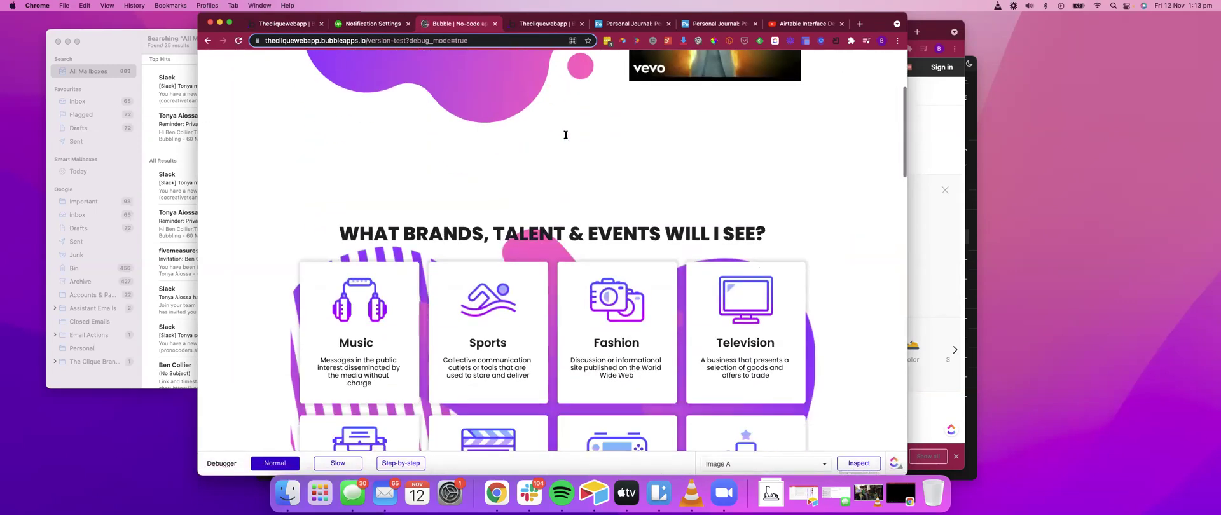
scroll(565, 138, down, 10)
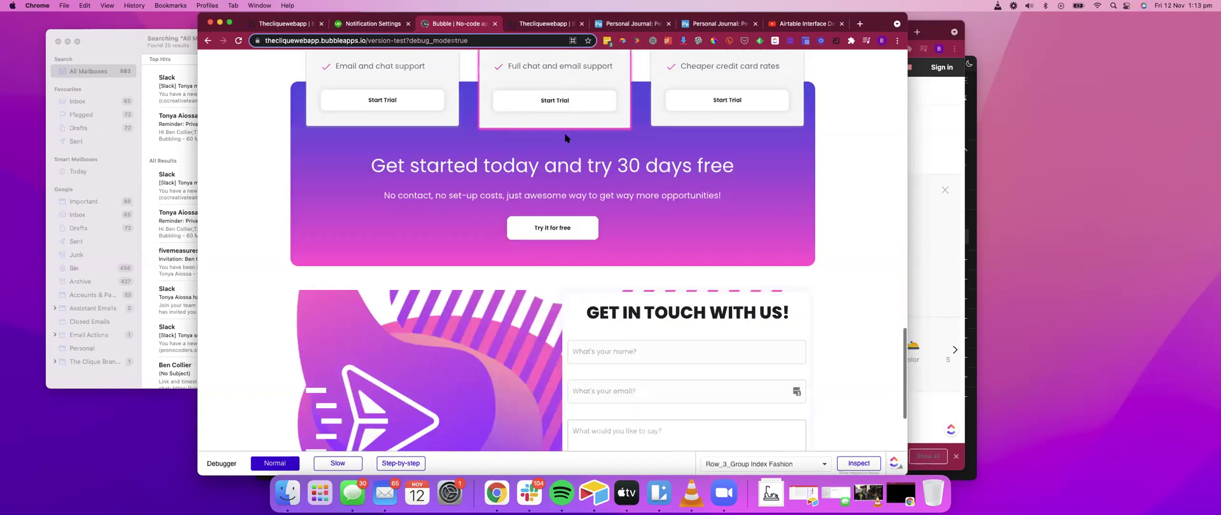
scroll(566, 135, up, 8)
scroll(567, 133, up, 8)
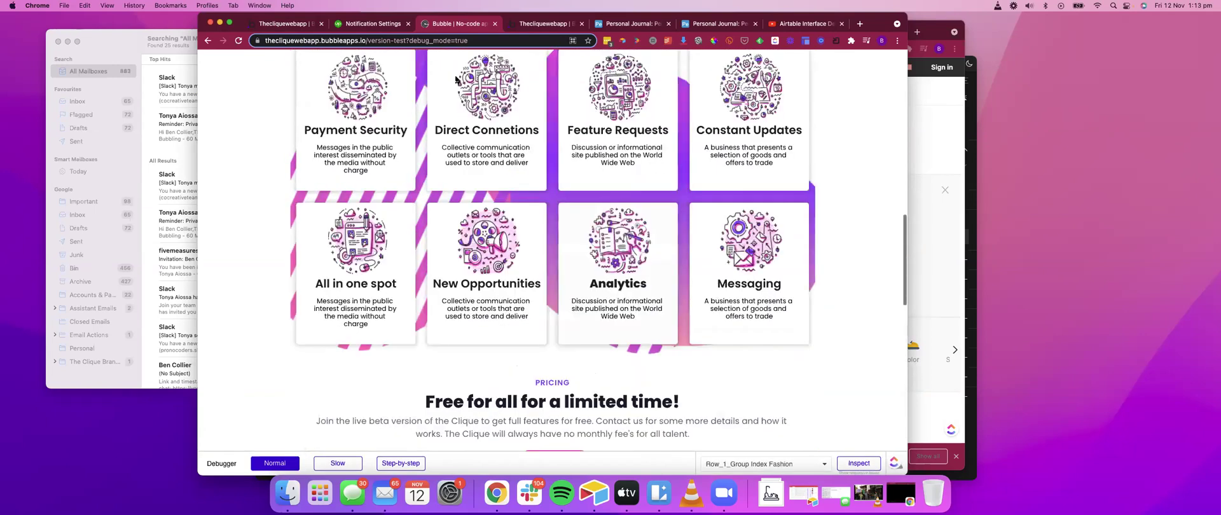
Return to the Bubble editor and open the application page for editing
click(280, 24)
click(270, 58)
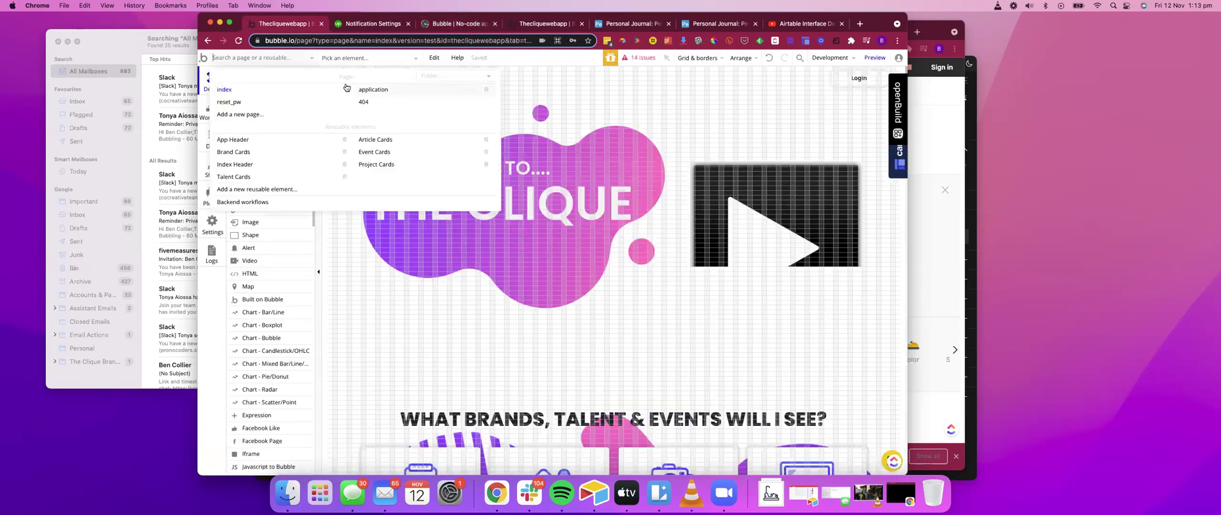
click(404, 91)
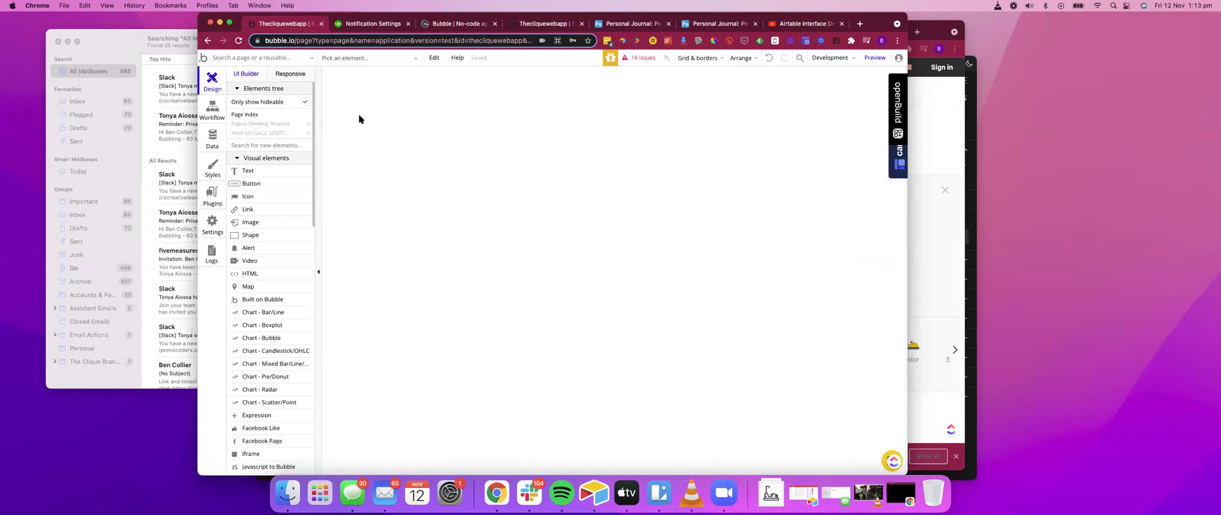
click(452, 79)
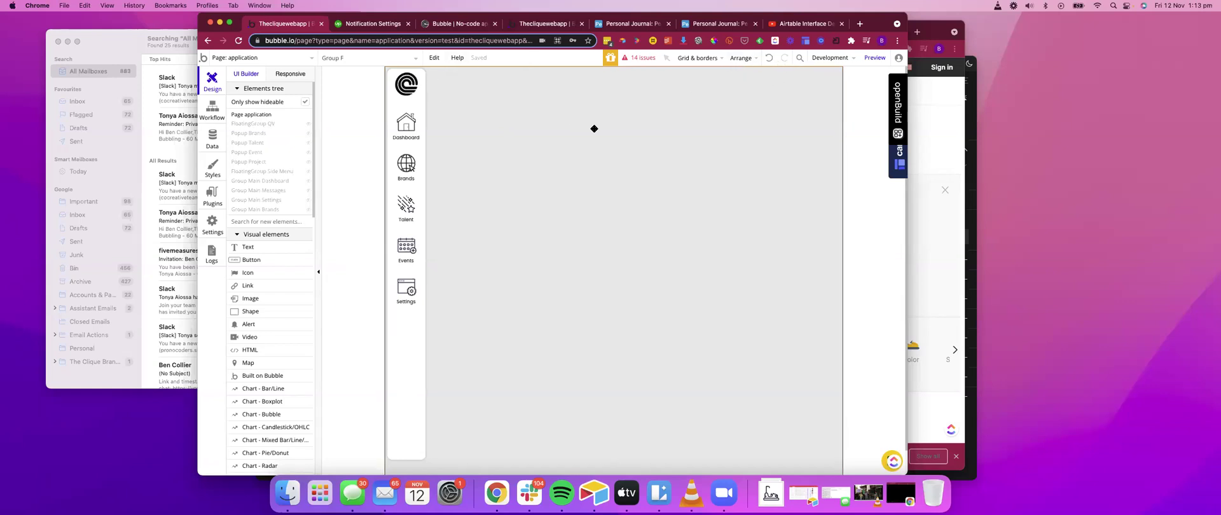
Place the reusable App Header element across the upper part of the application page, beside the side menu
scroll(267, 270, down, 15)
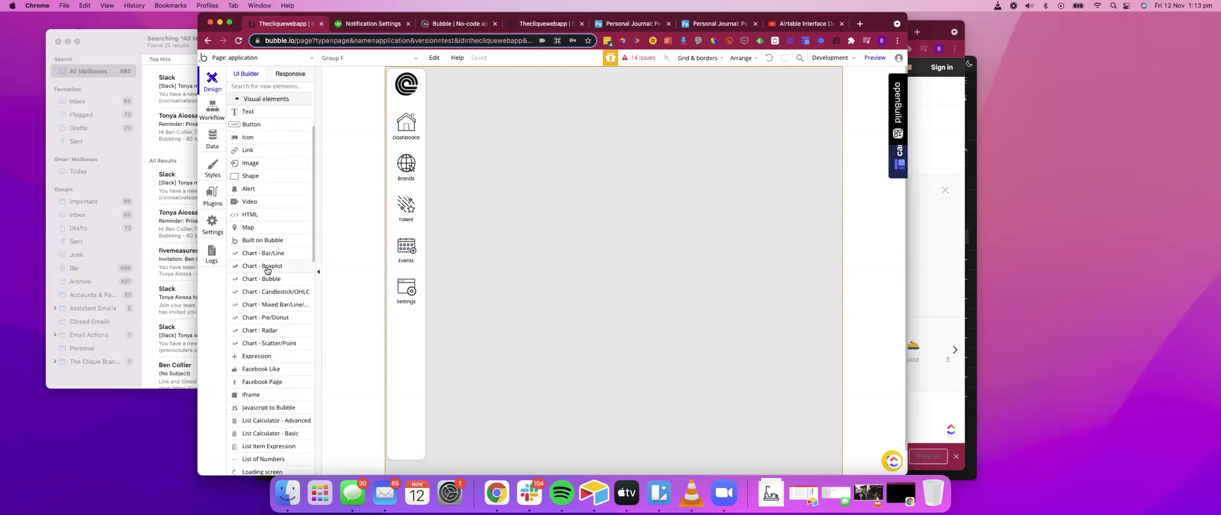
scroll(268, 271, down, 2)
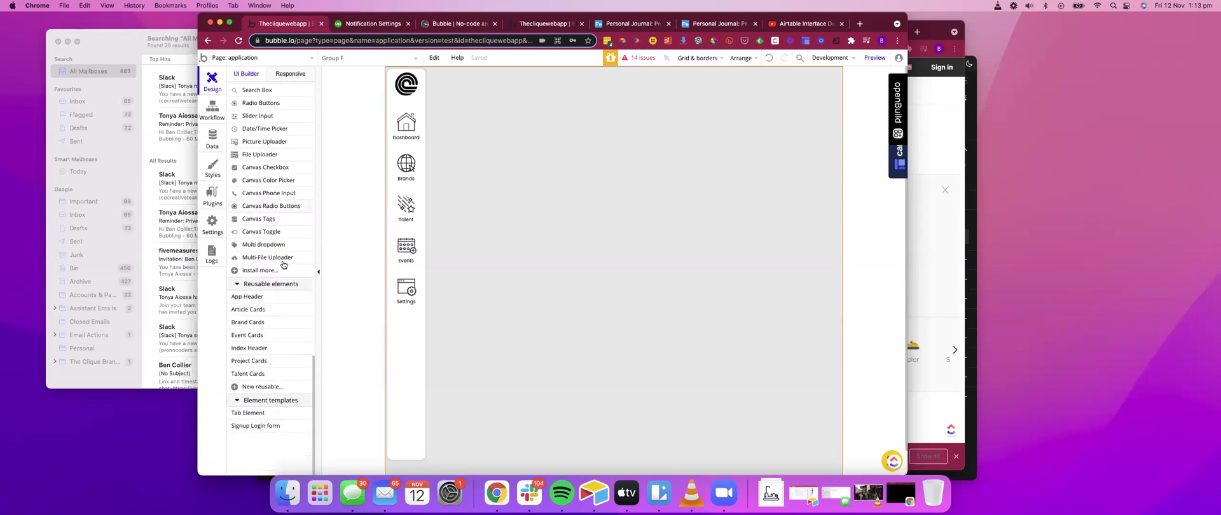
scroll(279, 284, up, 3)
scroll(284, 270, down, 3)
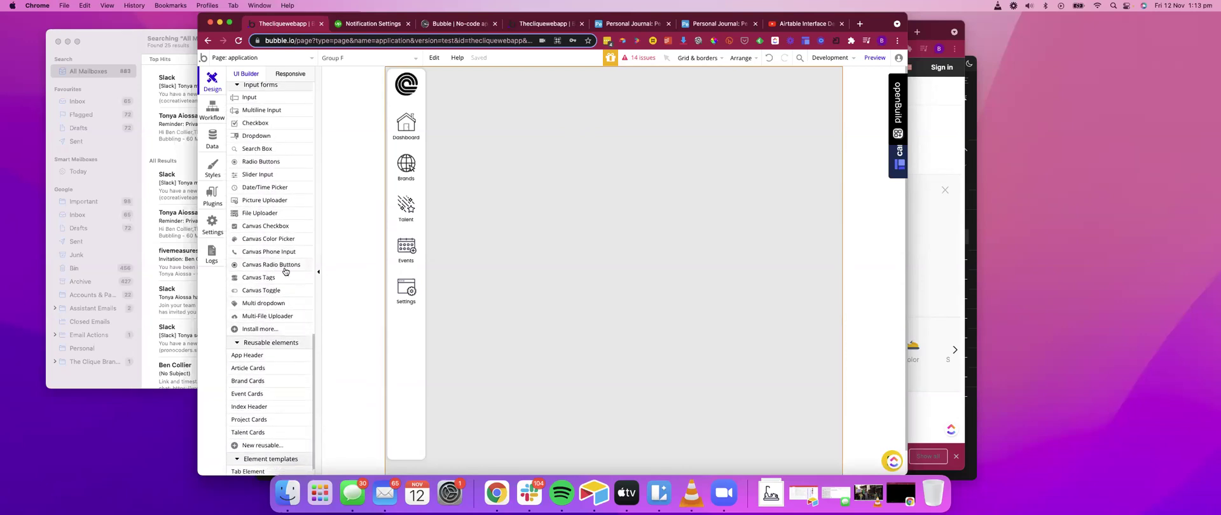
click(269, 298)
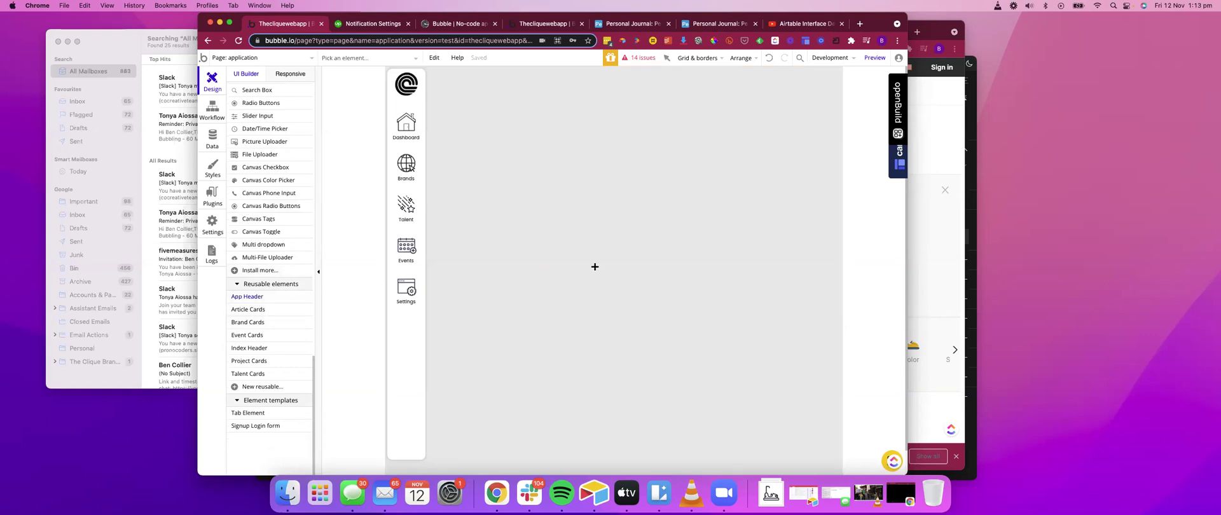
drag(451, 116, 835, 154)
scroll(660, 138, down, 2)
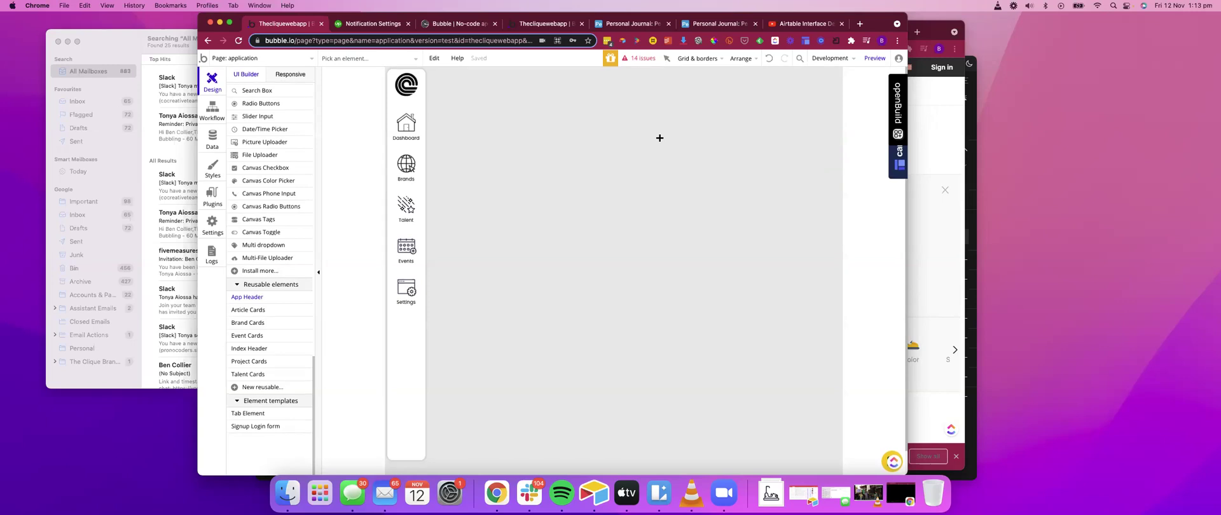
scroll(660, 138, up, 2)
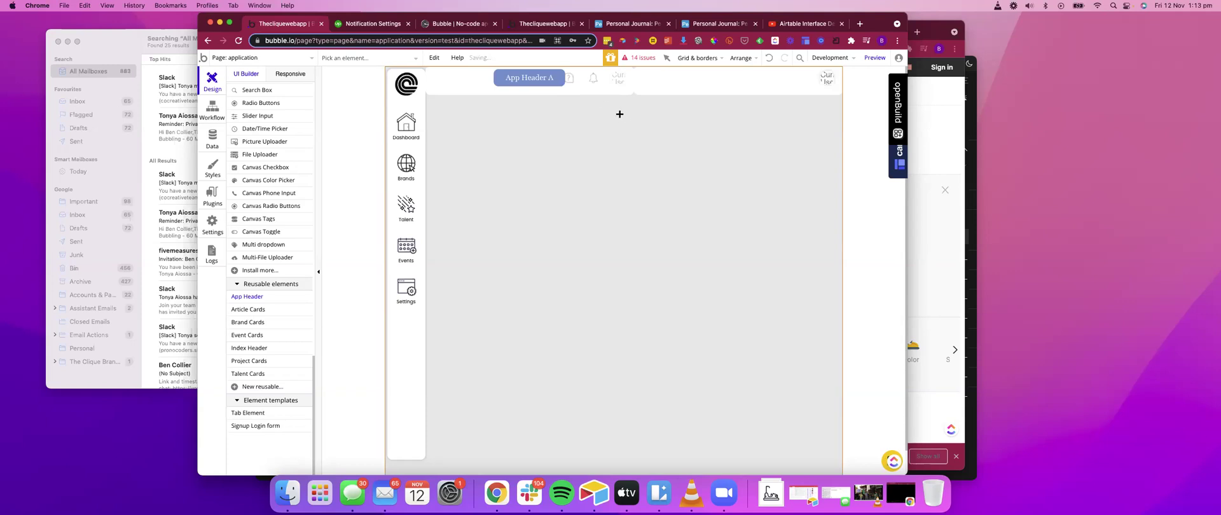
Delete the duplicate App Header B sitting beside the first header
click(648, 84)
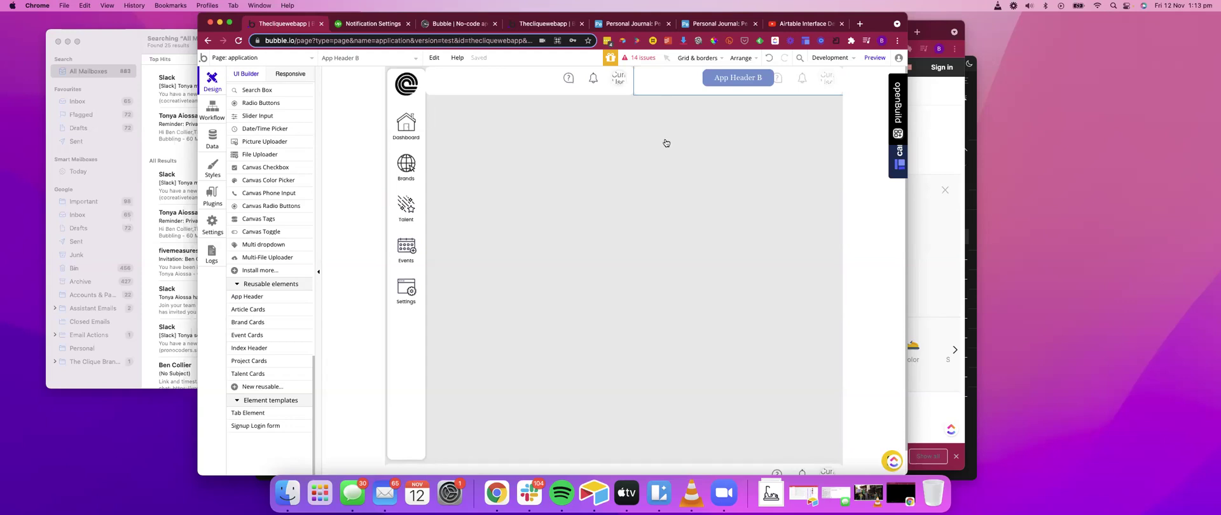
key(Delete)
mouse_move(653, 88)
mouse_down()
mouse_move(642, 158)
mouse_move(652, 92)
mouse_up()
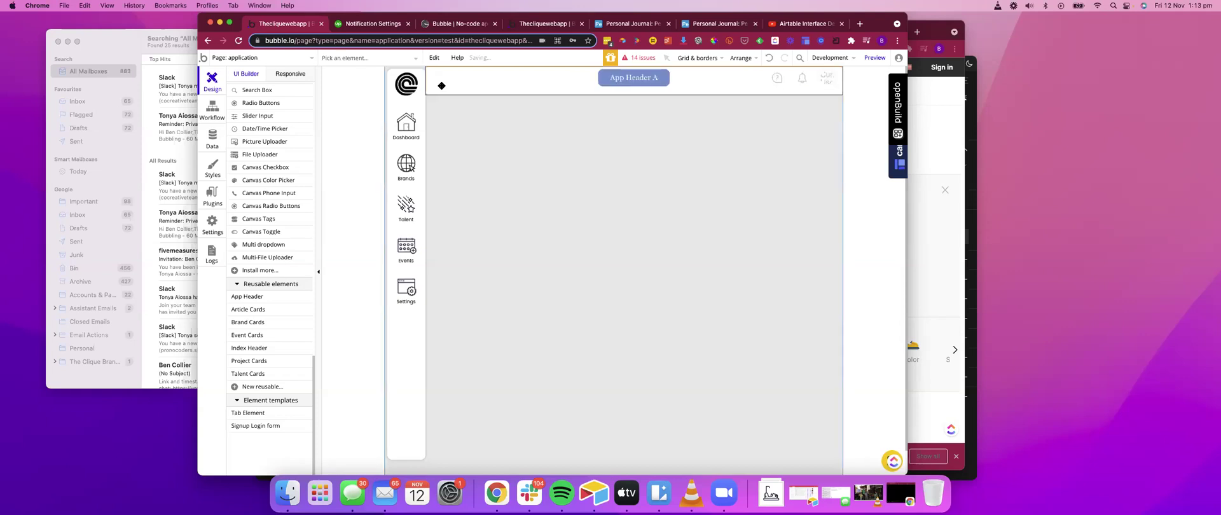
Set App Header A's left and top margins to 5 px in its layout settings
double_click(455, 87)
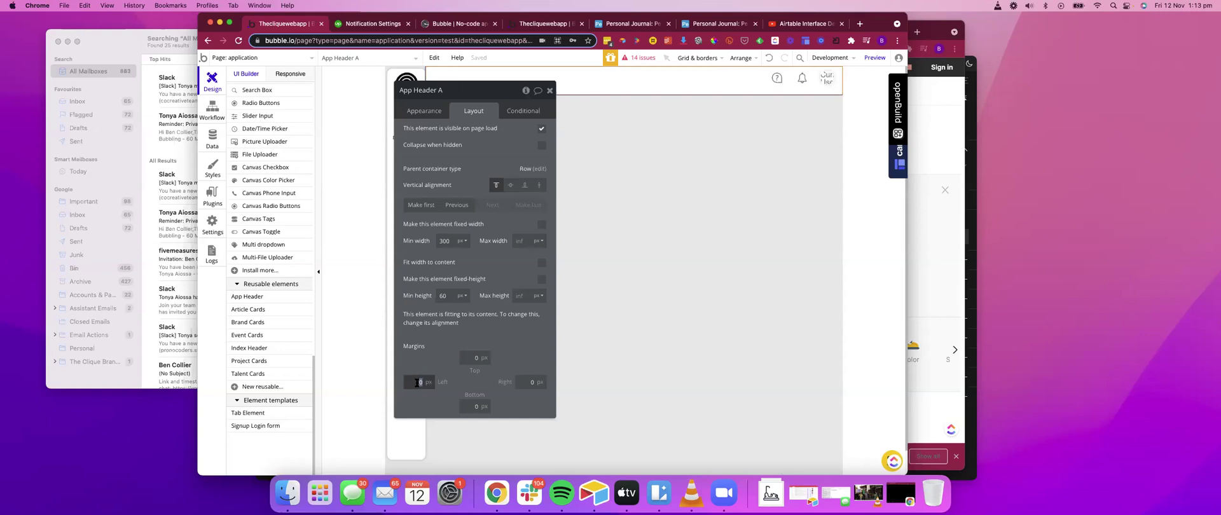
click(618, 178)
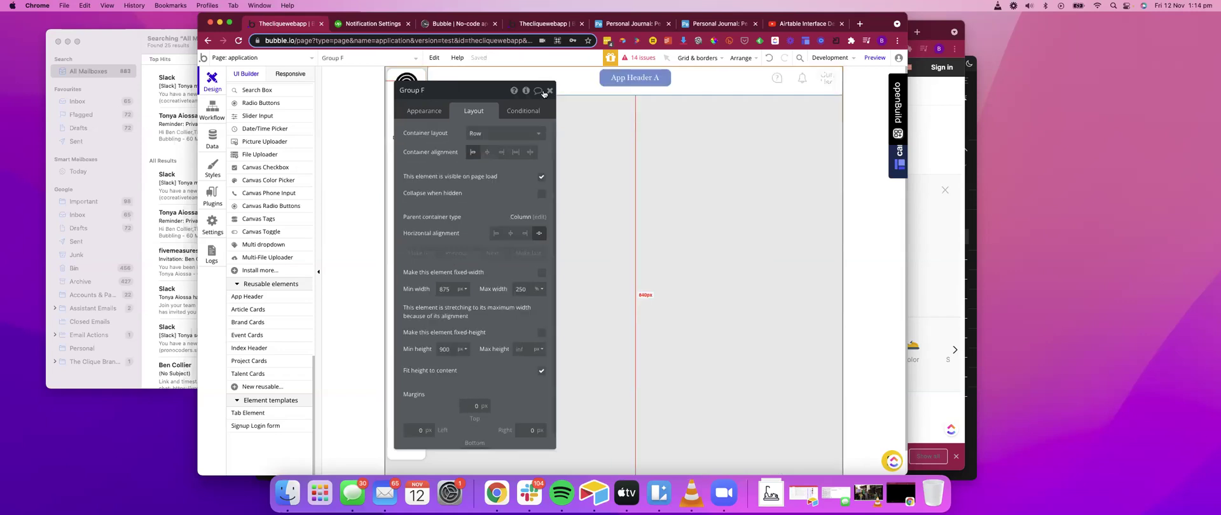
click(550, 92)
double_click(447, 87)
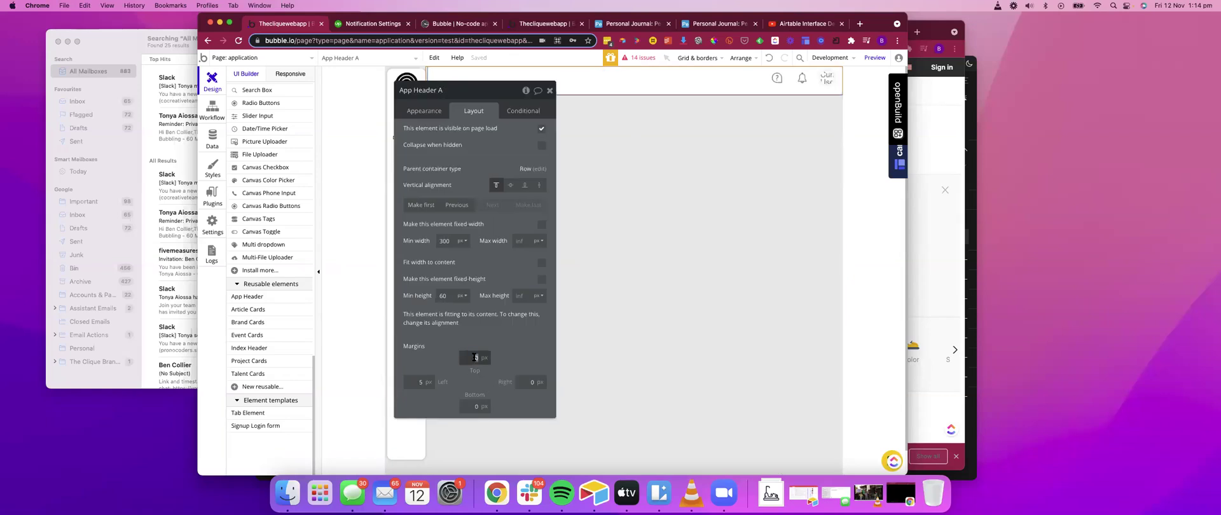
key(Return)
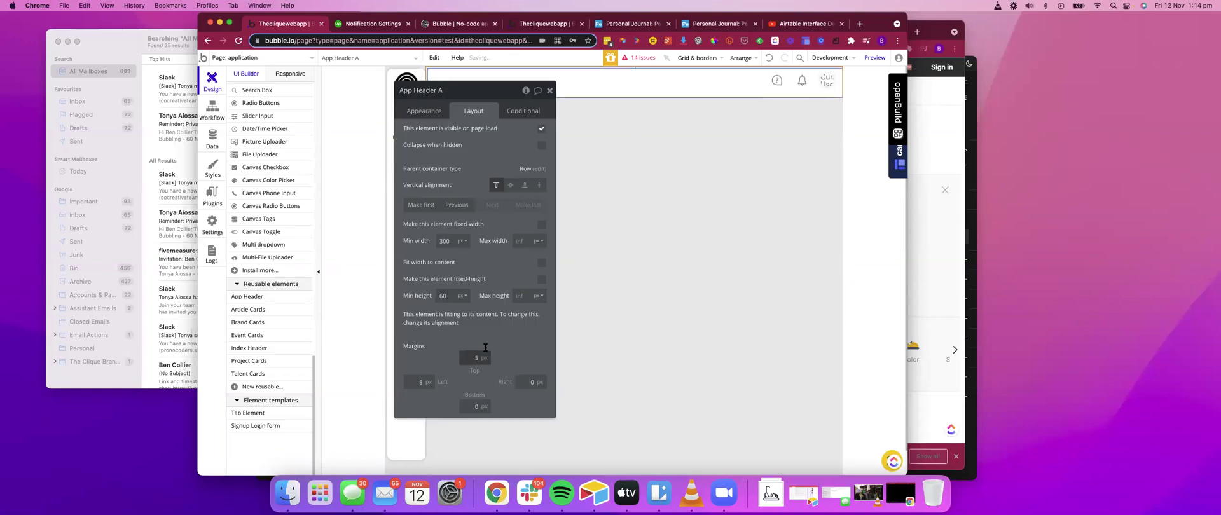
click(551, 93)
Make Group Main Dashboard visible on the application page's canvas
click(638, 210)
scroll(296, 216, up, 5)
scroll(296, 217, up, 10)
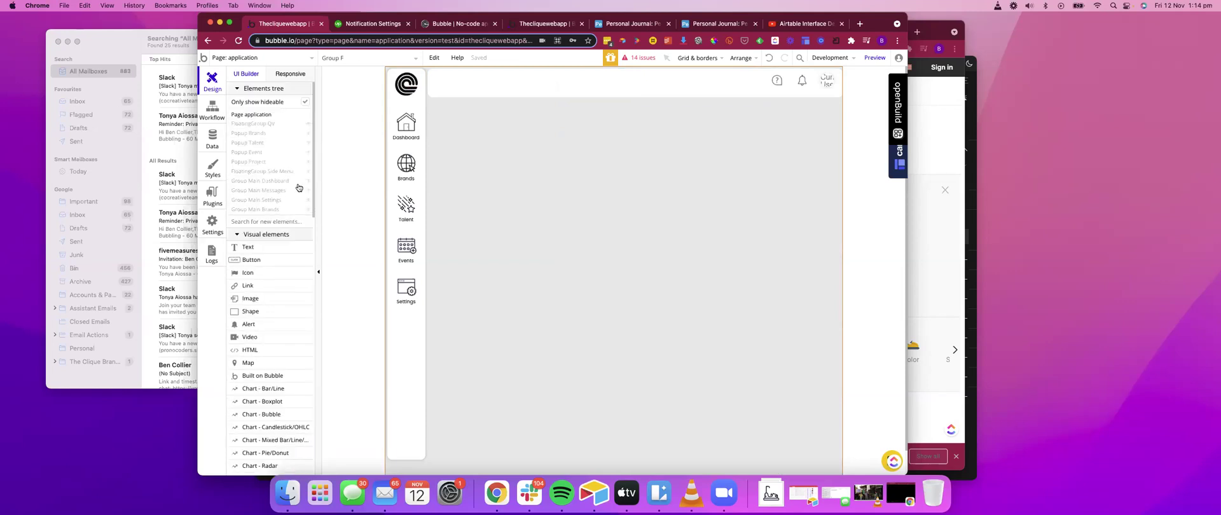
click(309, 183)
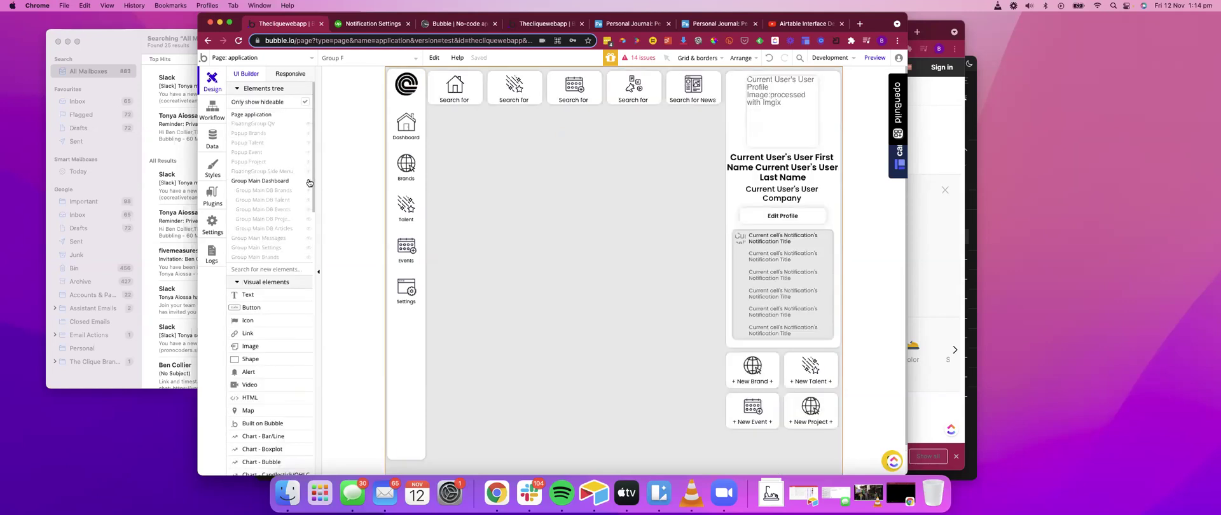
Make App Header A the first element in its parent row container
scroll(565, 186, down, 2)
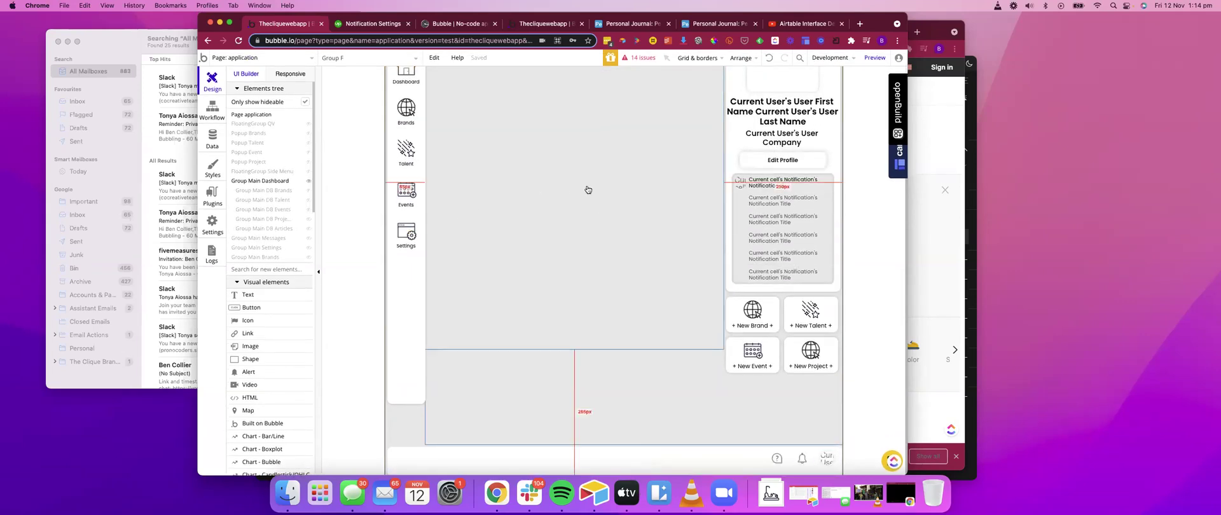
click(613, 449)
double_click(613, 449)
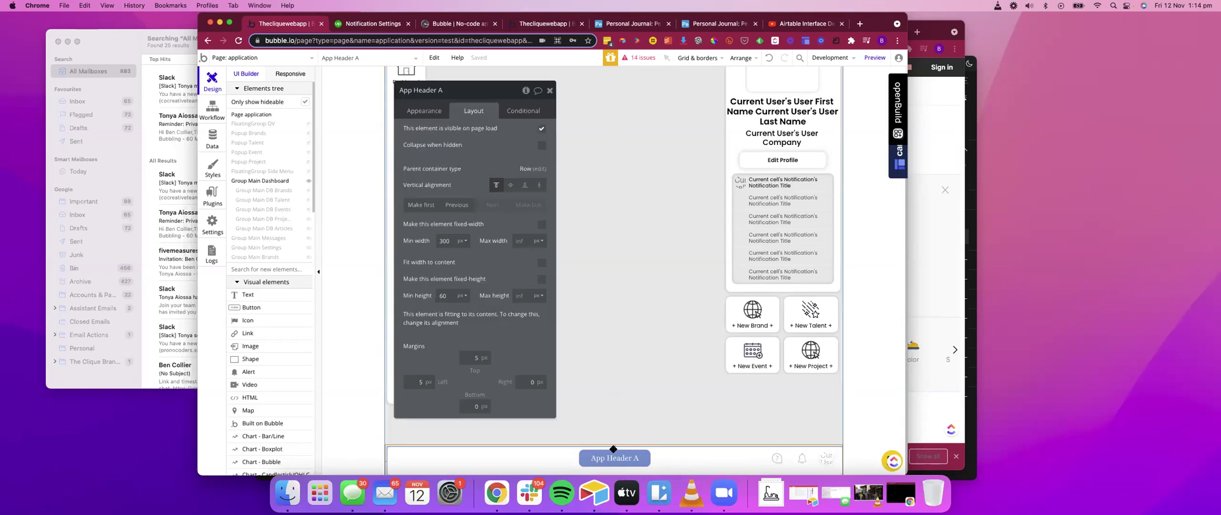
click(425, 111)
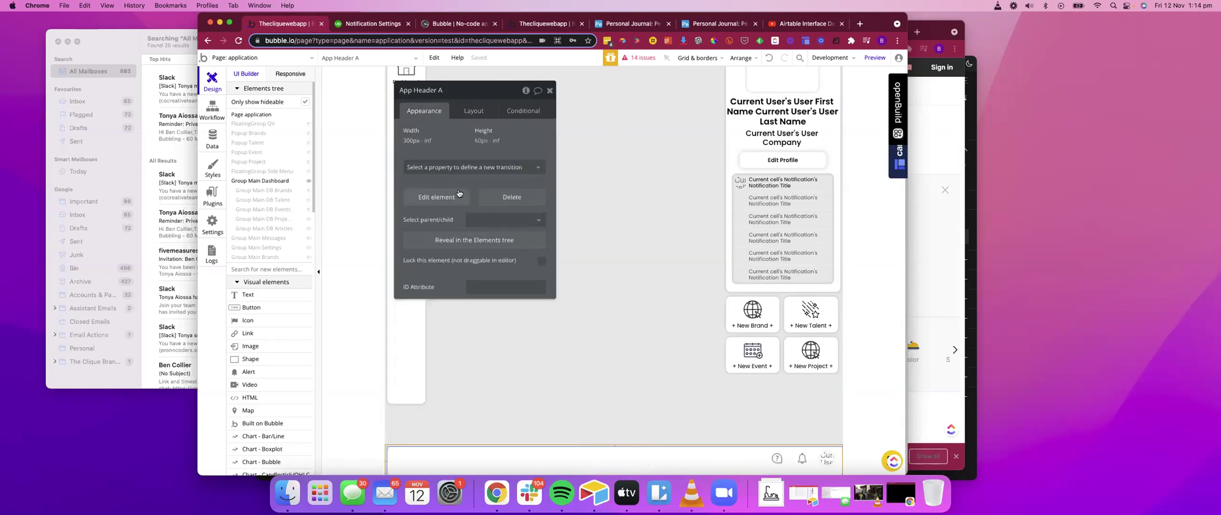
click(470, 110)
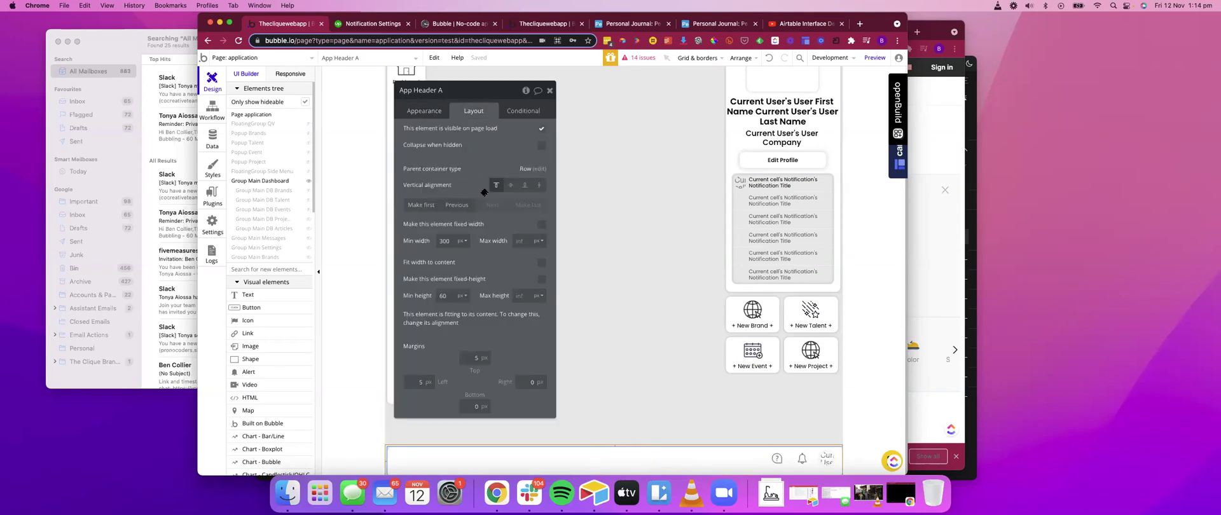
click(423, 204)
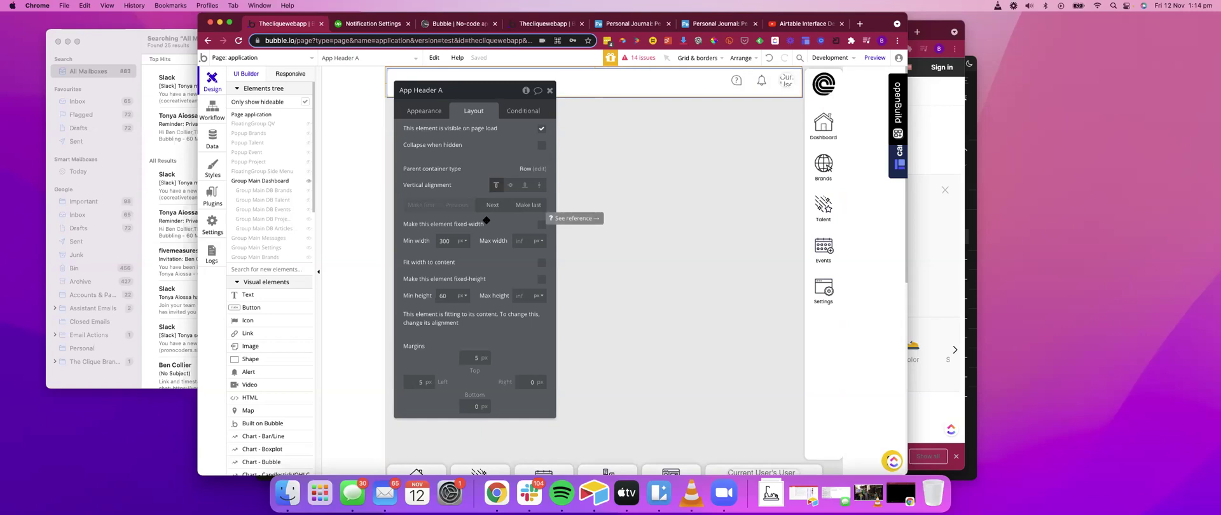
Widen the browser window and move App Header A's property editor clear of the page canvas
drag(491, 91, 309, 83)
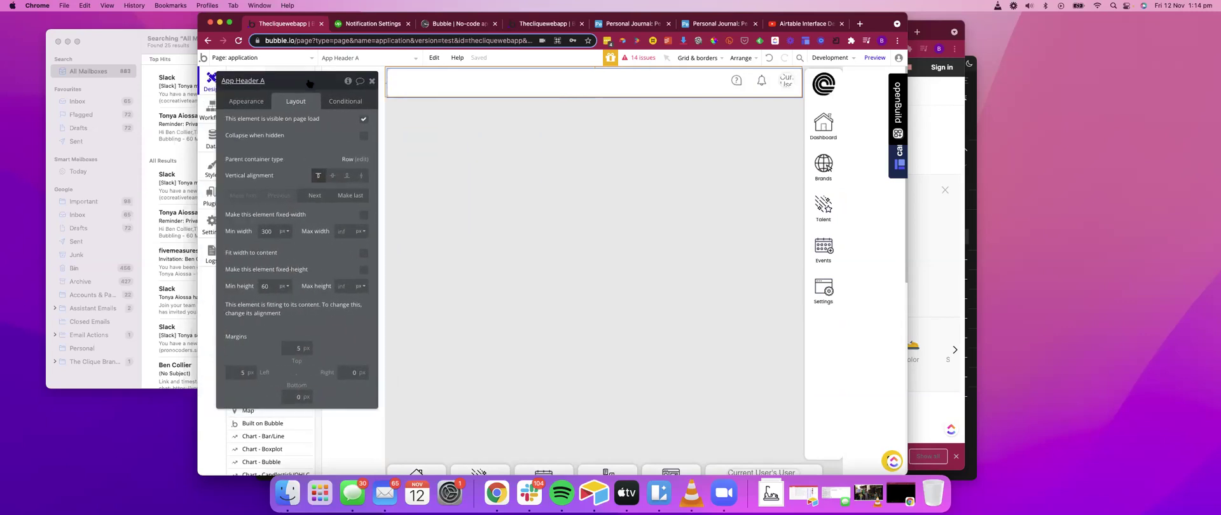
drag(902, 16, 1128, 14)
drag(328, 84, 357, 86)
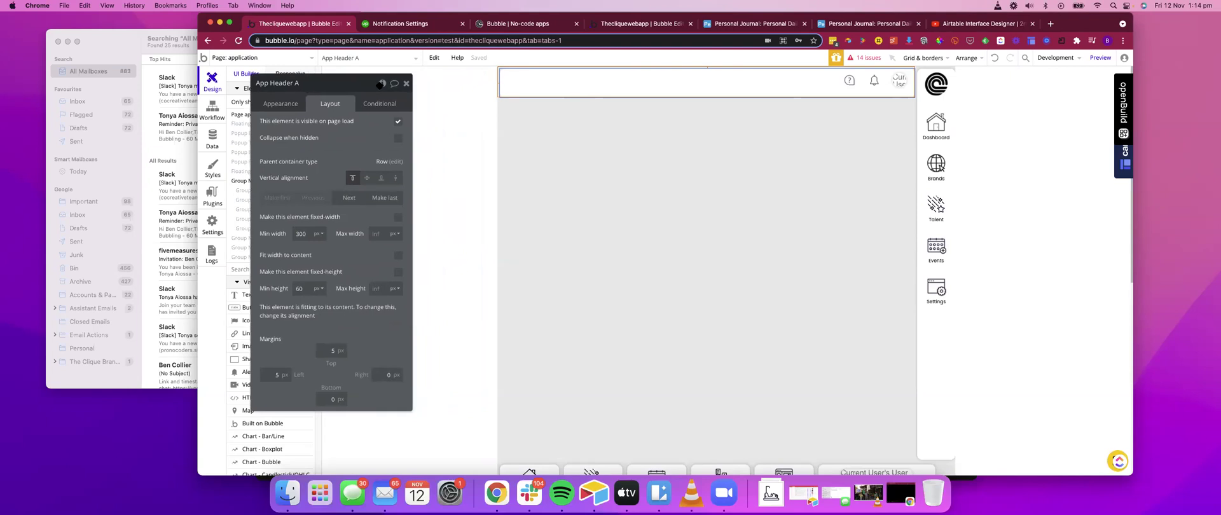
Examine the layout settings of Group G, App Header A, Group P, Group Q and Group Main Dashboard
click(928, 121)
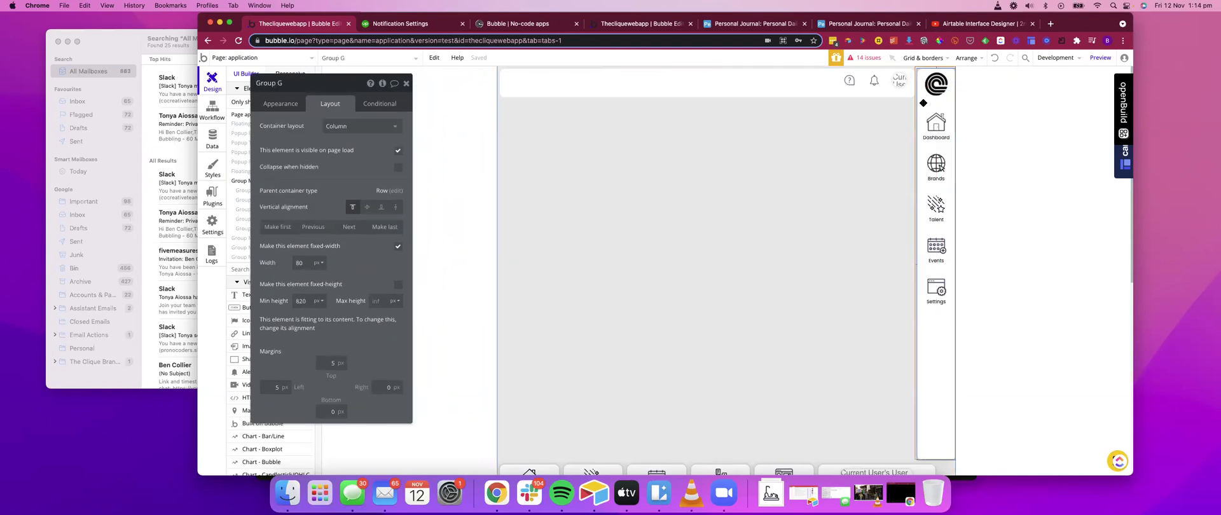
click(810, 82)
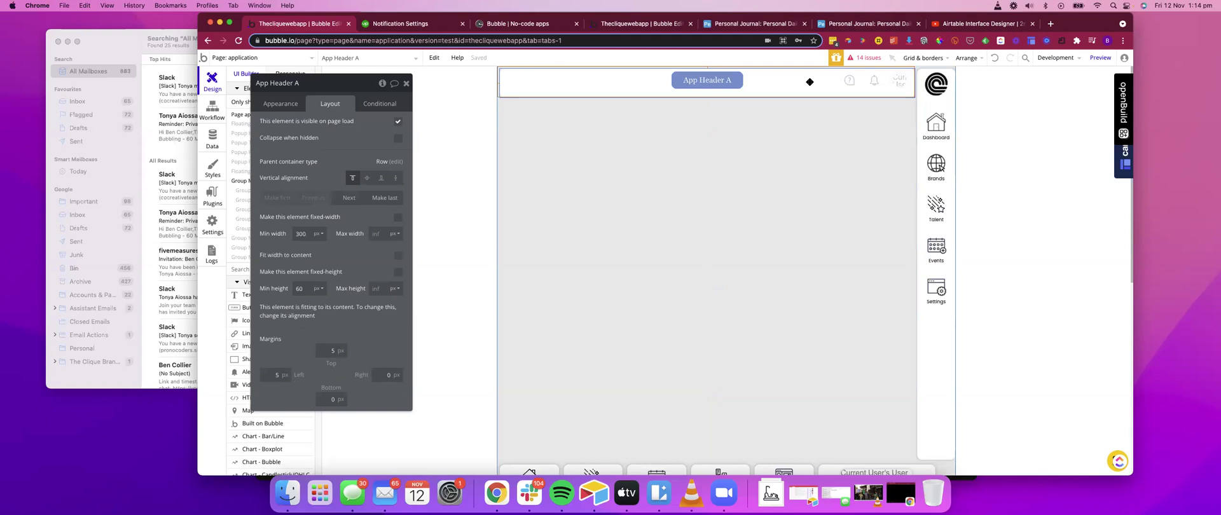
drag(344, 89, 287, 93)
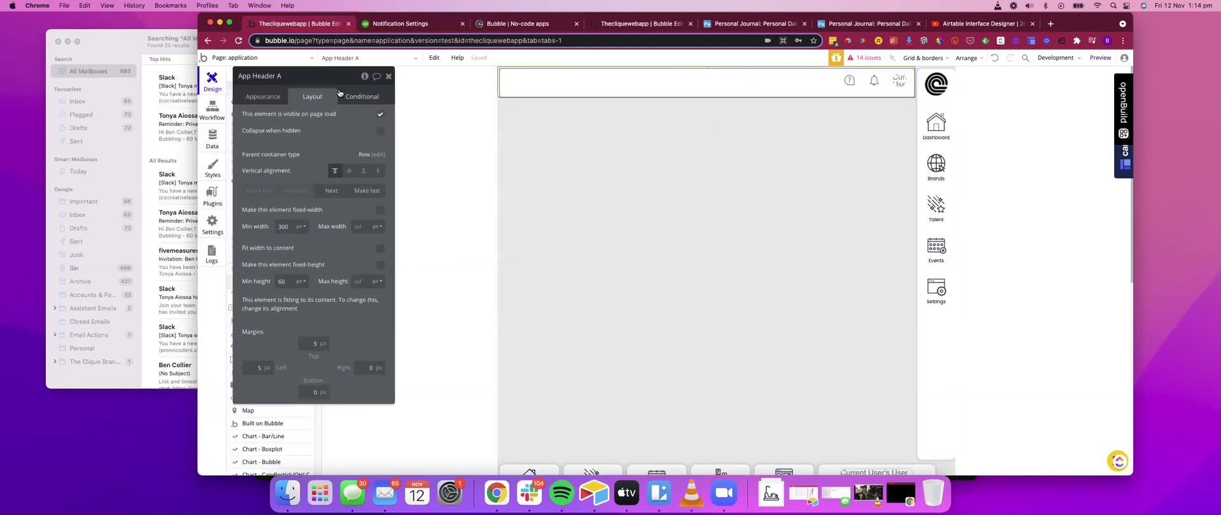
click(67, 41)
scroll(759, 265, down, 3)
scroll(760, 266, down, 3)
click(738, 315)
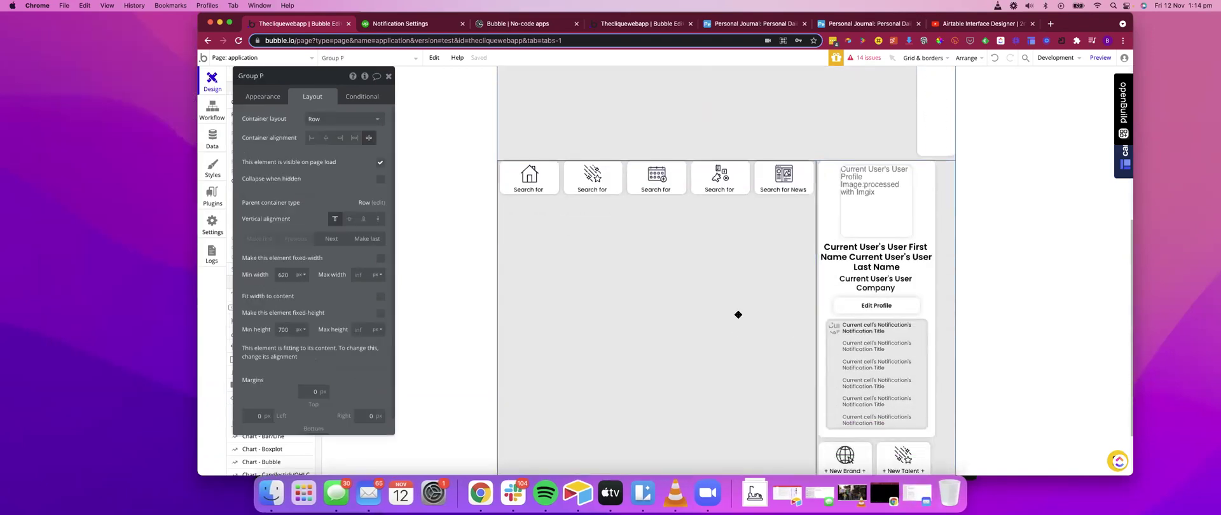
scroll(754, 290, down, 2)
click(951, 263)
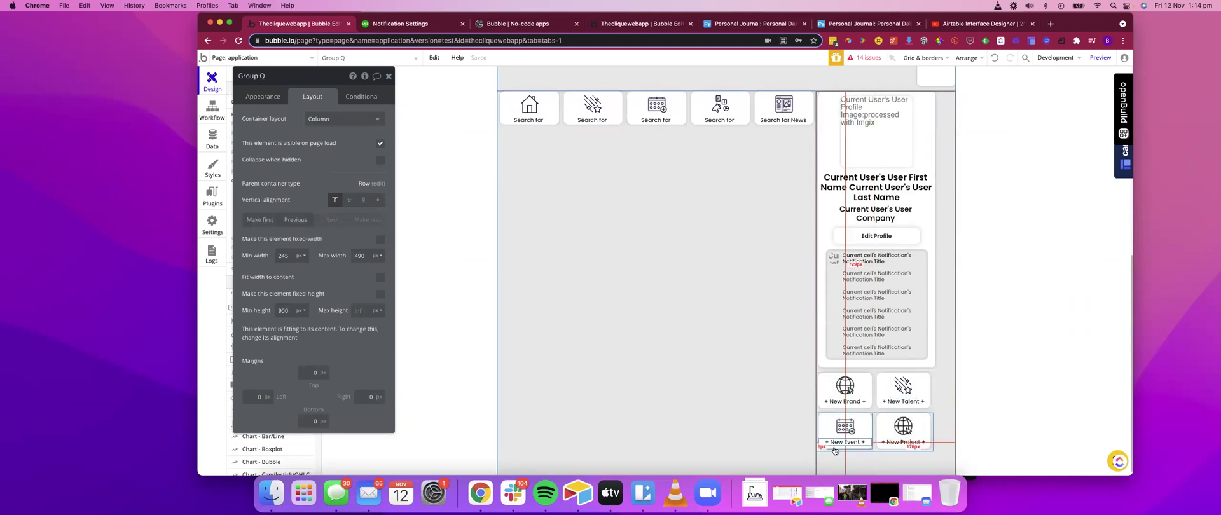
click(801, 259)
scroll(802, 251, up, 6)
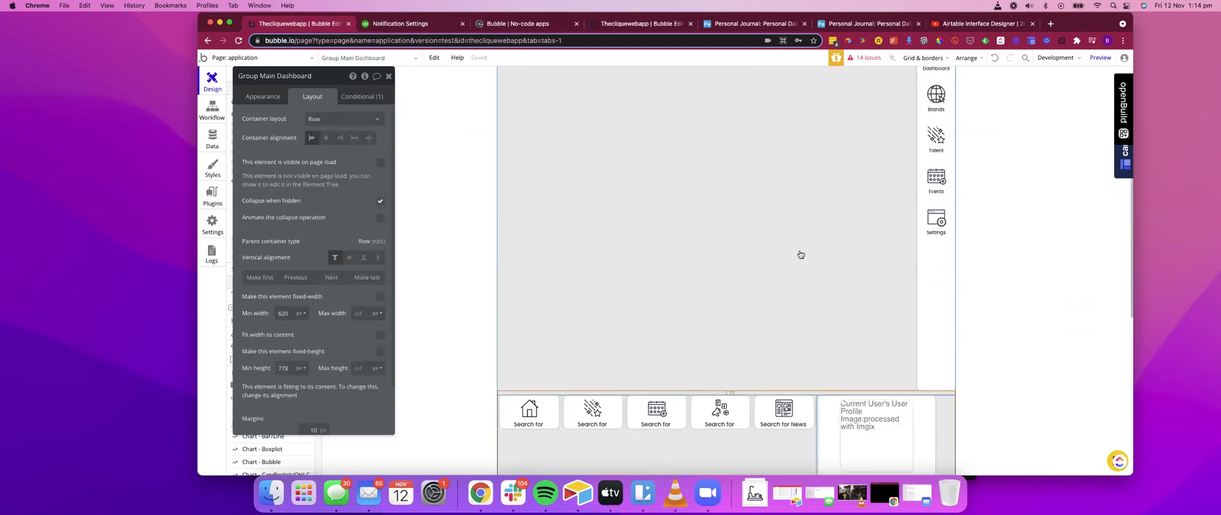
Hide Group Main Dashboard on the canvas and make the side menu's Group G the first element in its parent row
click(388, 76)
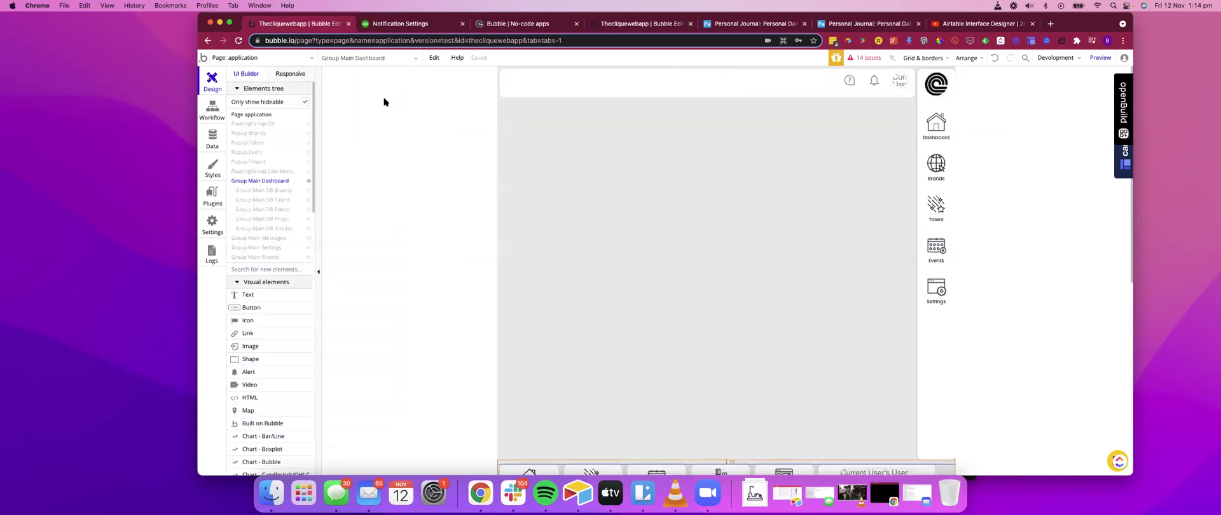
click(308, 182)
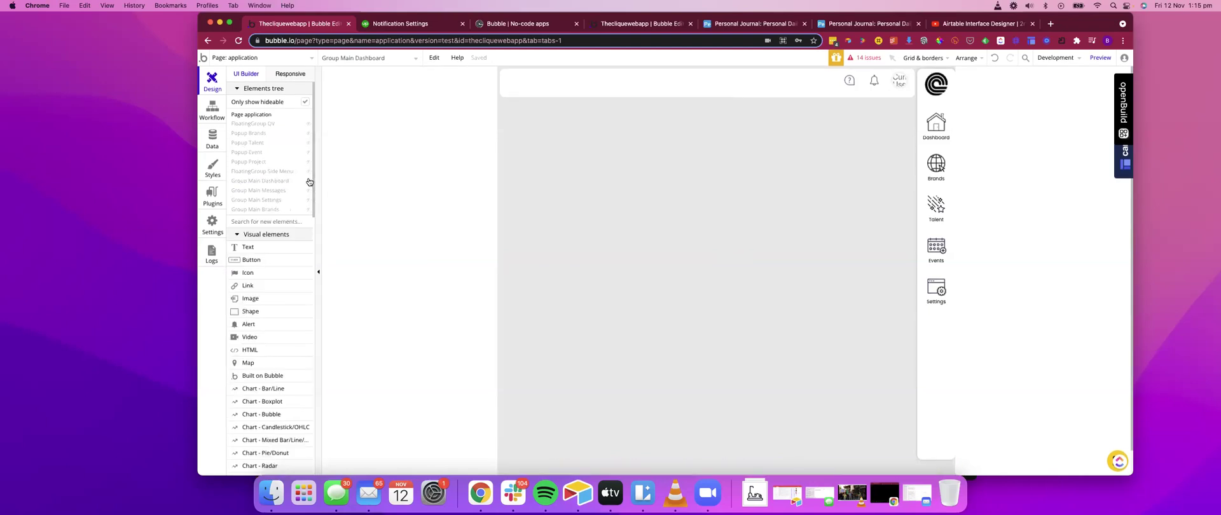
click(944, 150)
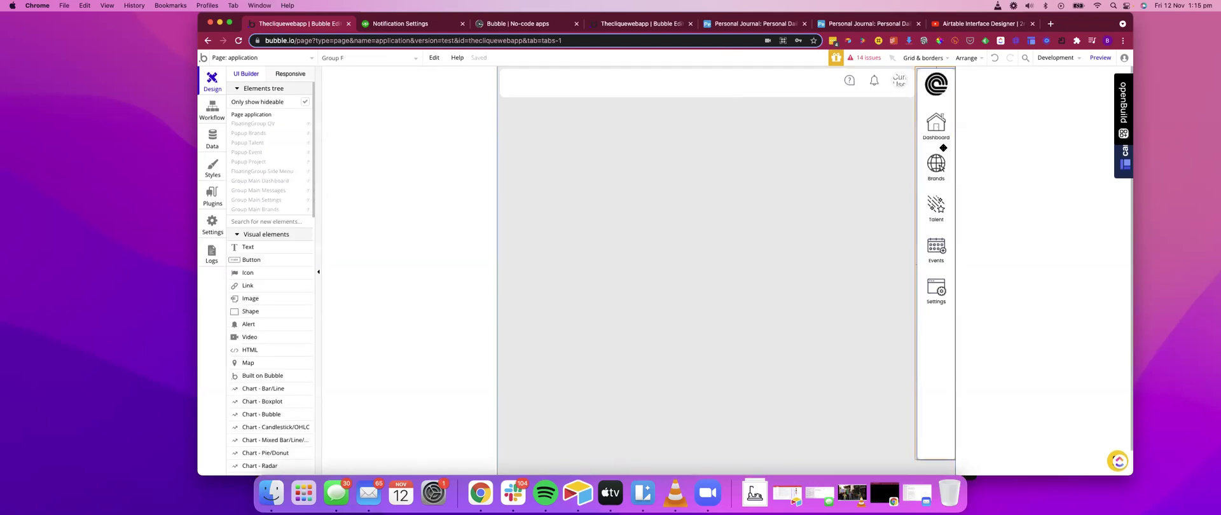
double_click(907, 140)
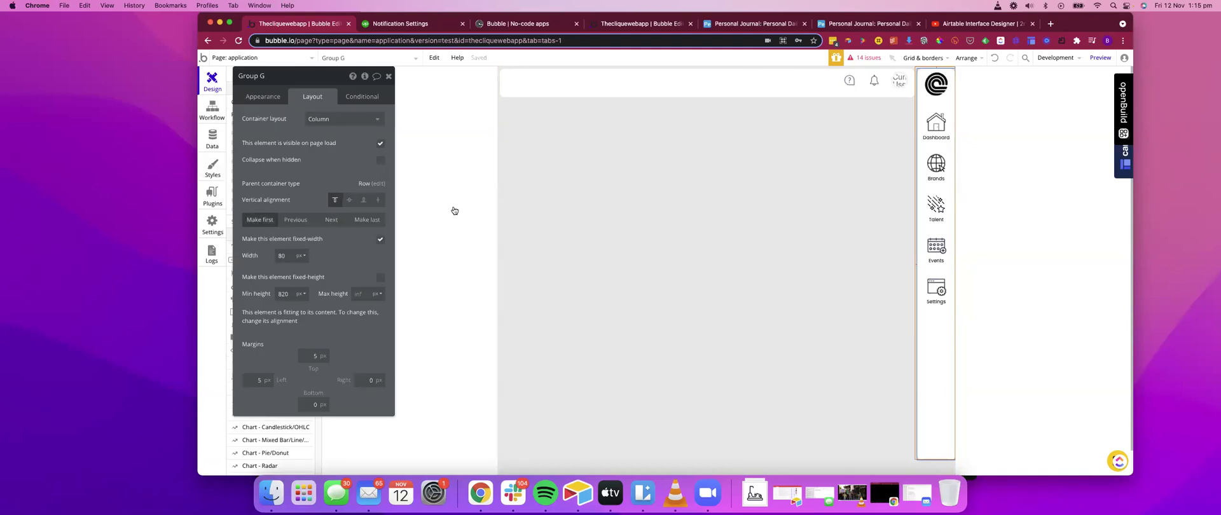
click(621, 140)
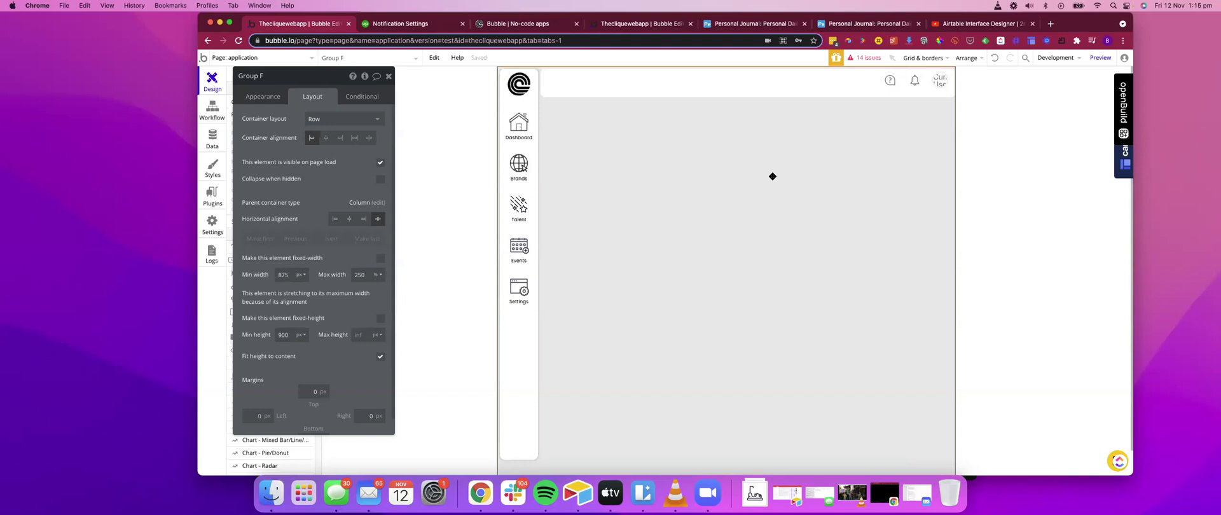
click(703, 82)
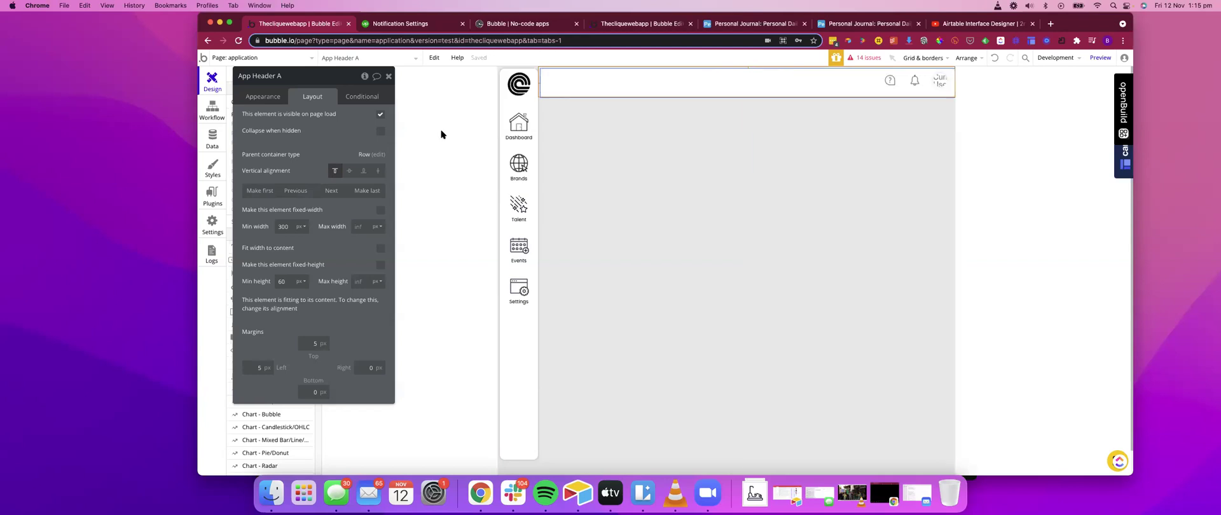
scroll(700, 193, down, 2)
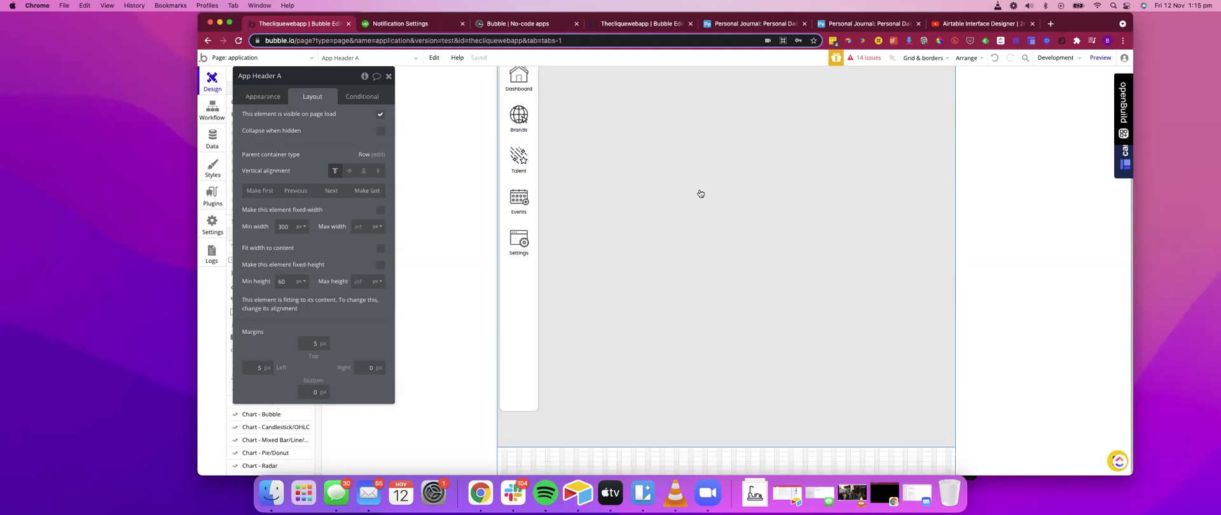
Show Group Main Dashboard on the canvas and group it together with App Header A
click(389, 77)
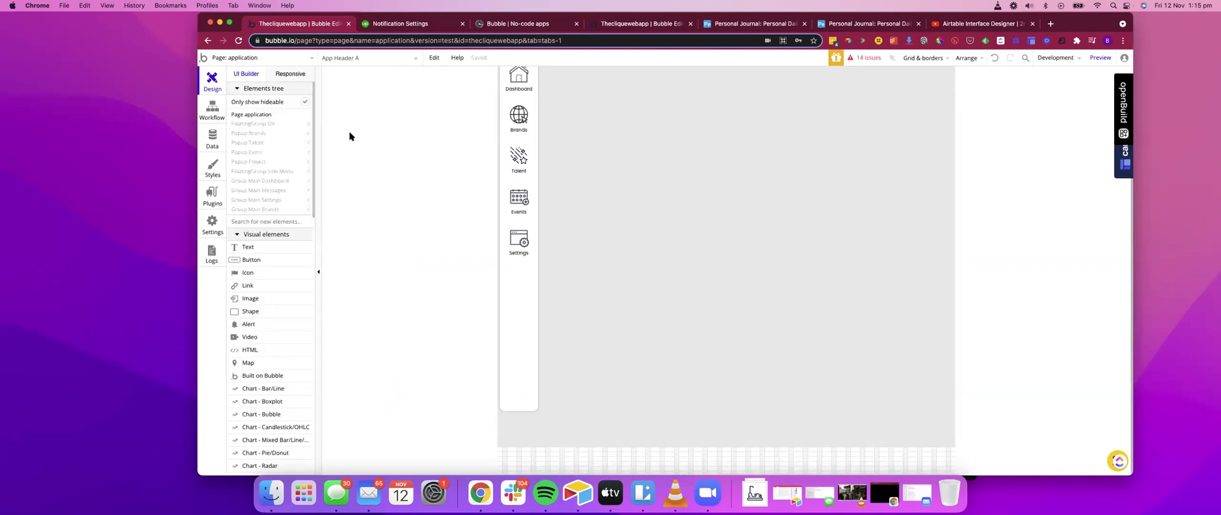
click(309, 182)
scroll(801, 335, down, 3)
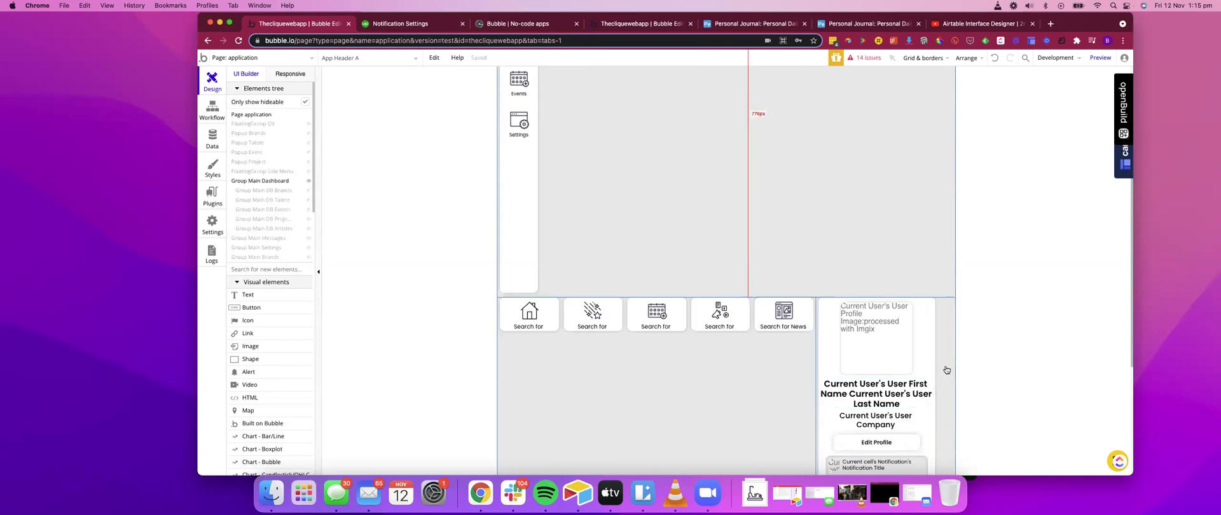
scroll(705, 346, down, 6)
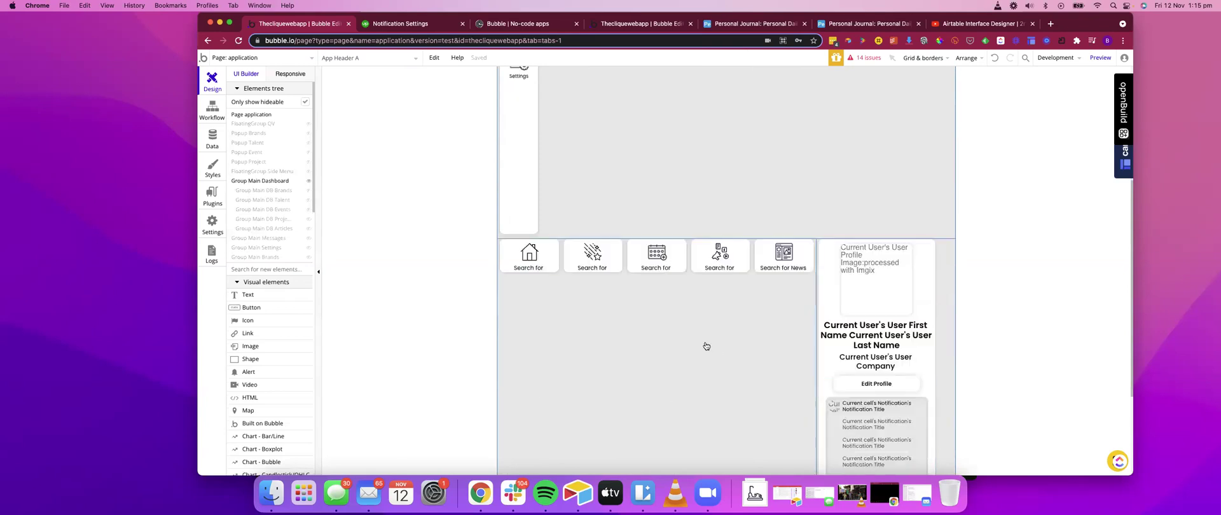
right_click(793, 396)
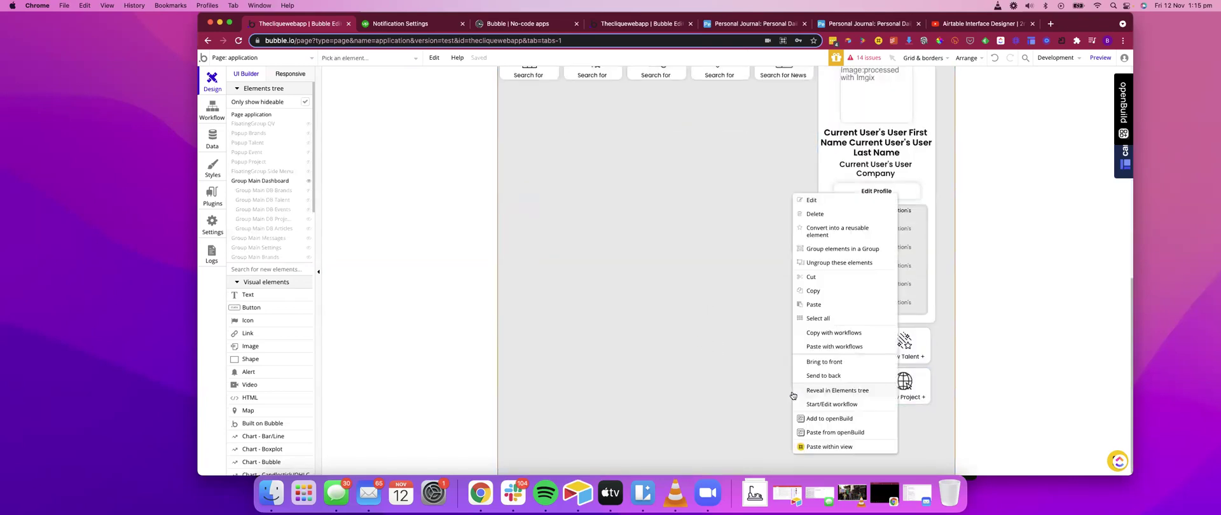
click(855, 249)
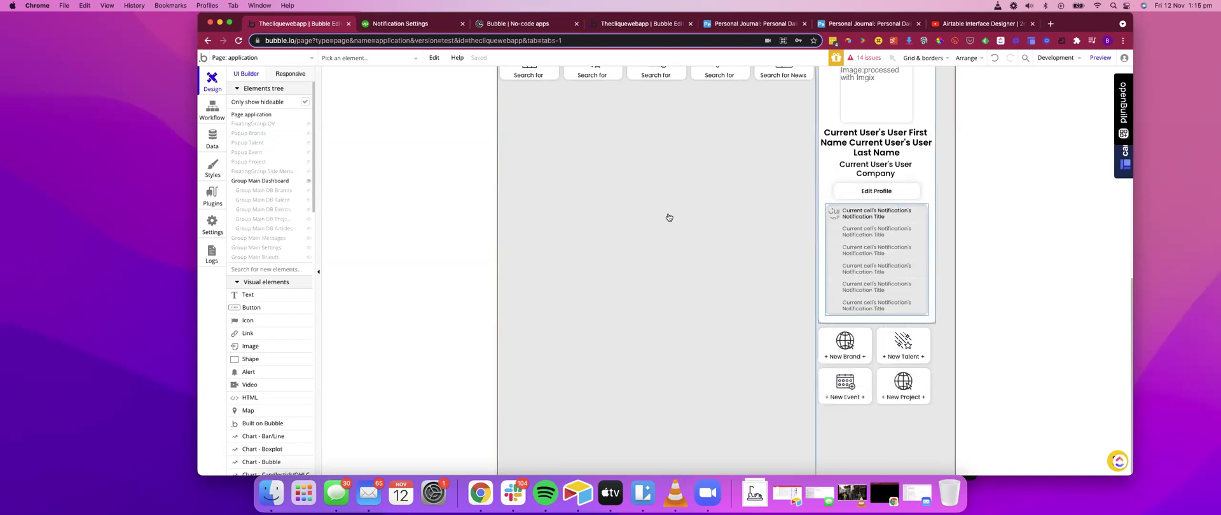
Check the new group's placement below the side menu and make Group Main Dashboard visible on the canvas again
scroll(677, 217, up, 10)
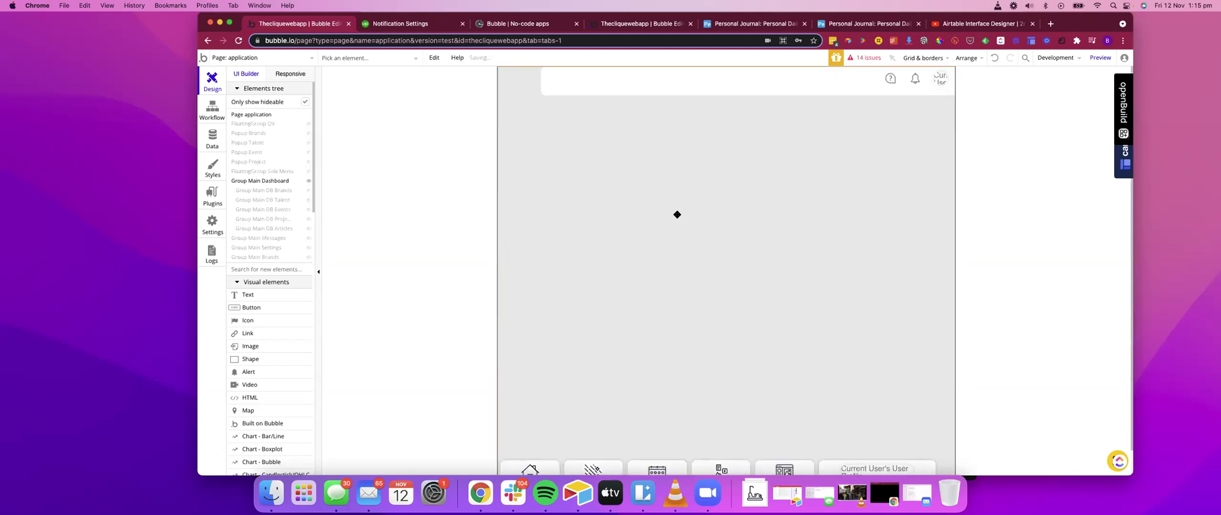
scroll(677, 215, down, 2)
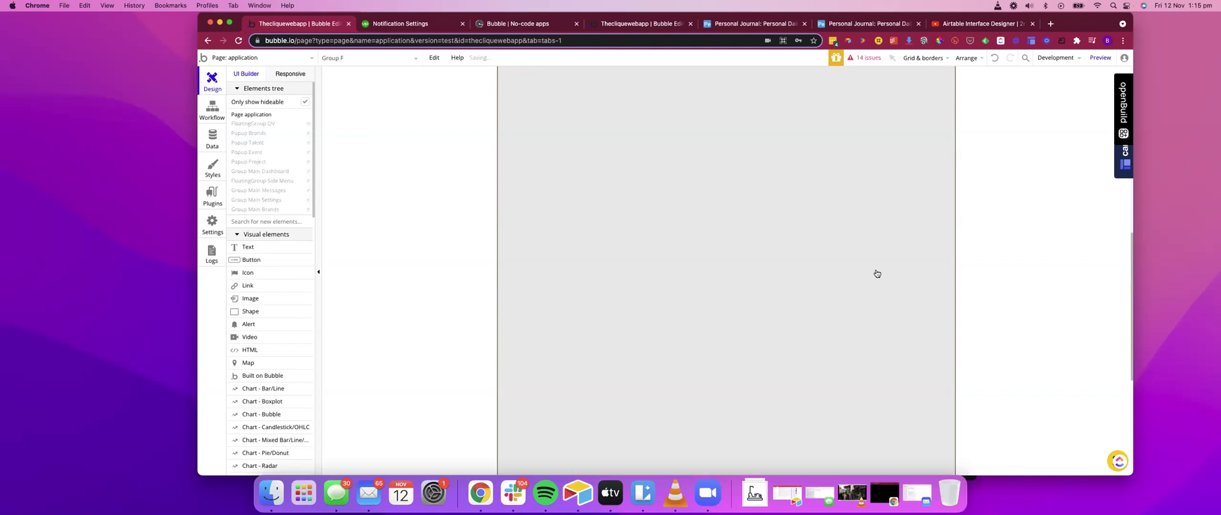
scroll(876, 274, up, 5)
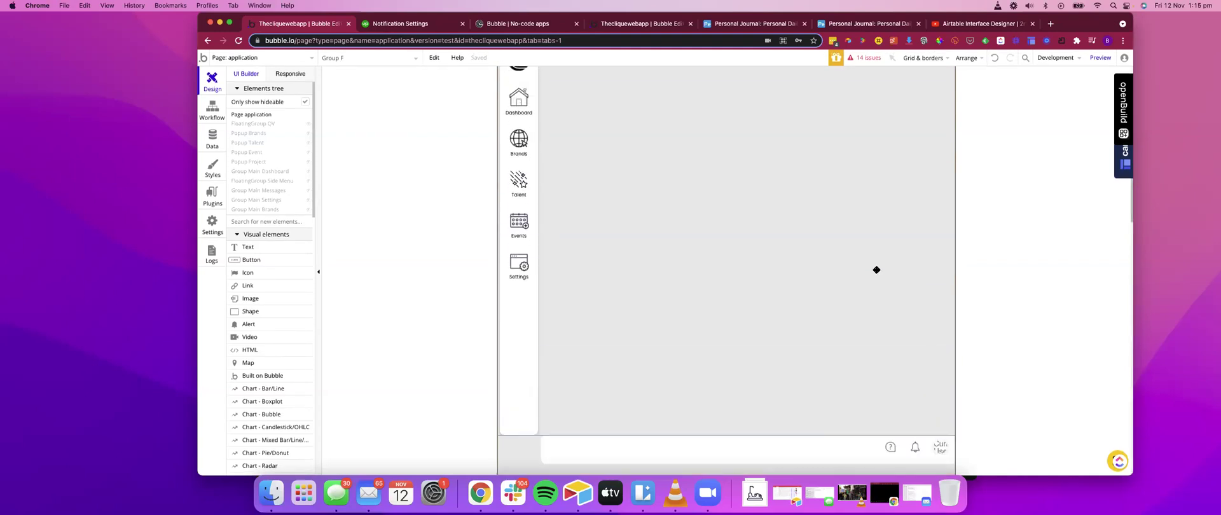
scroll(877, 270, down, 5)
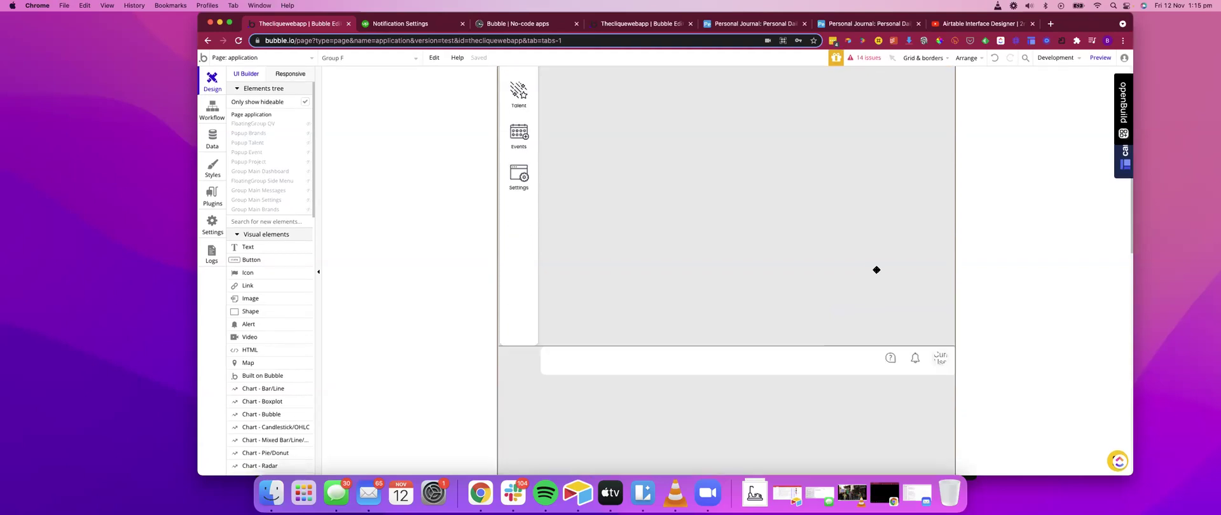
scroll(876, 270, down, 5)
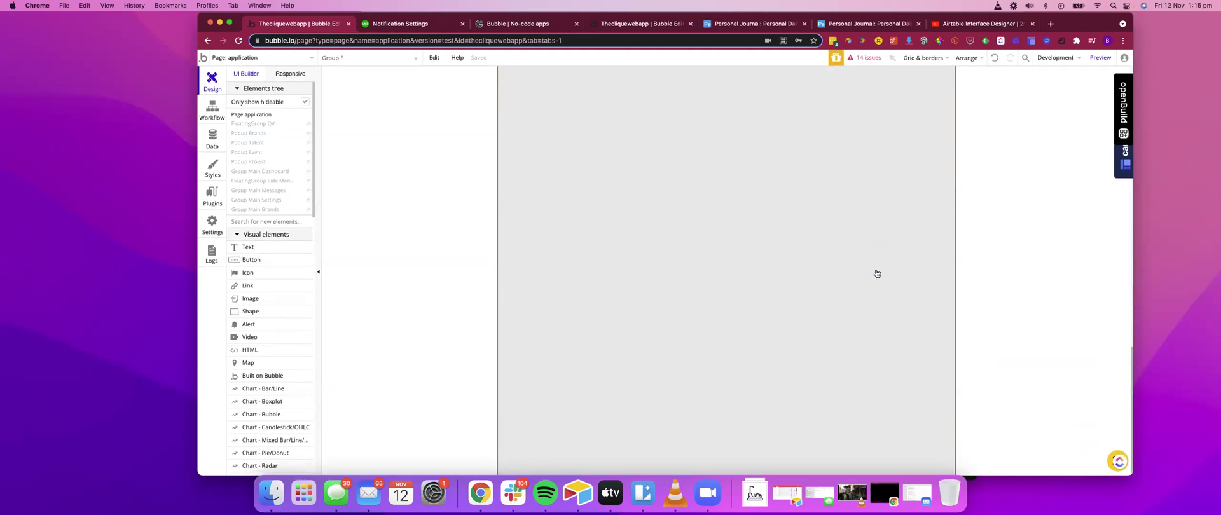
scroll(876, 274, up, 5)
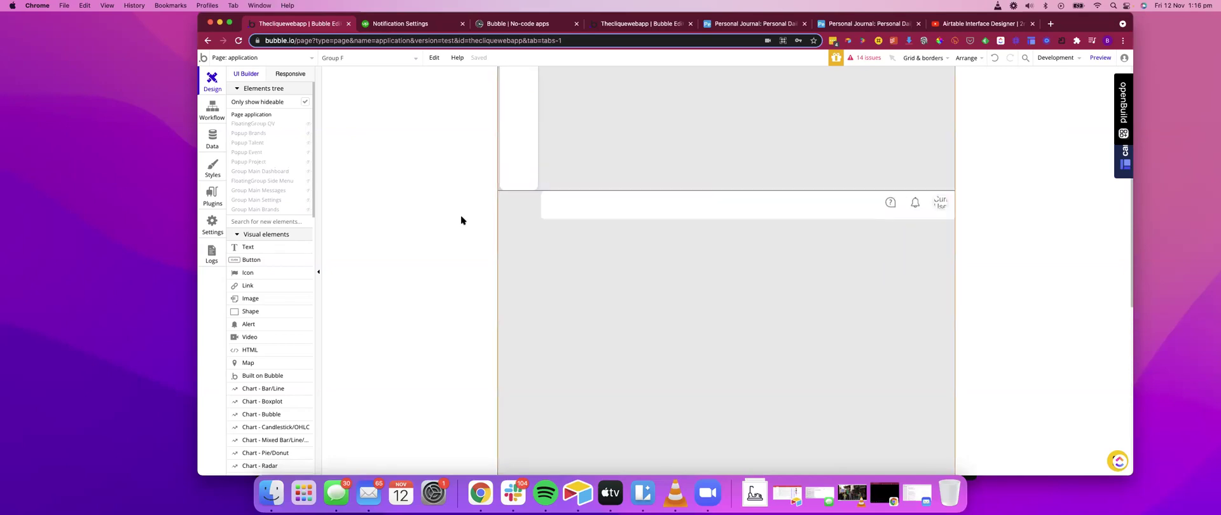
click(307, 172)
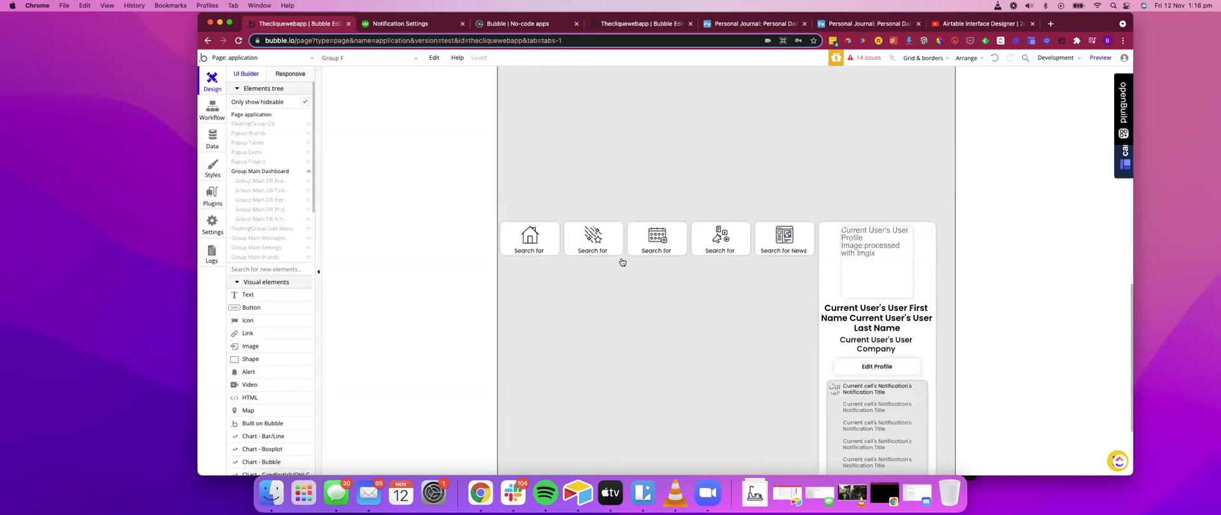
scroll(621, 261, down, 2)
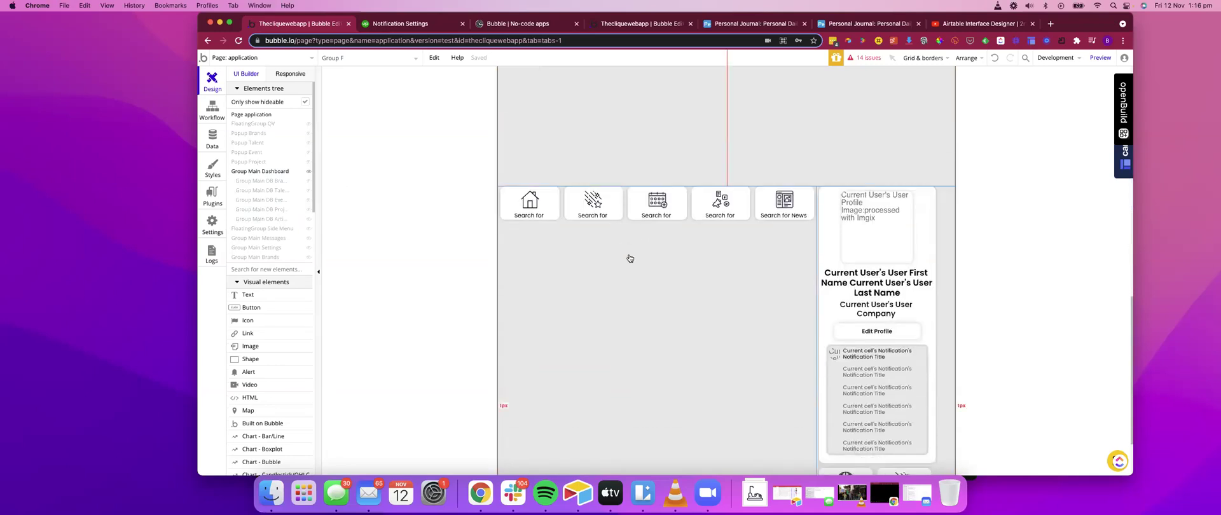
Set the container alignment of Group Main Dashboard's row layout to centered
double_click(947, 195)
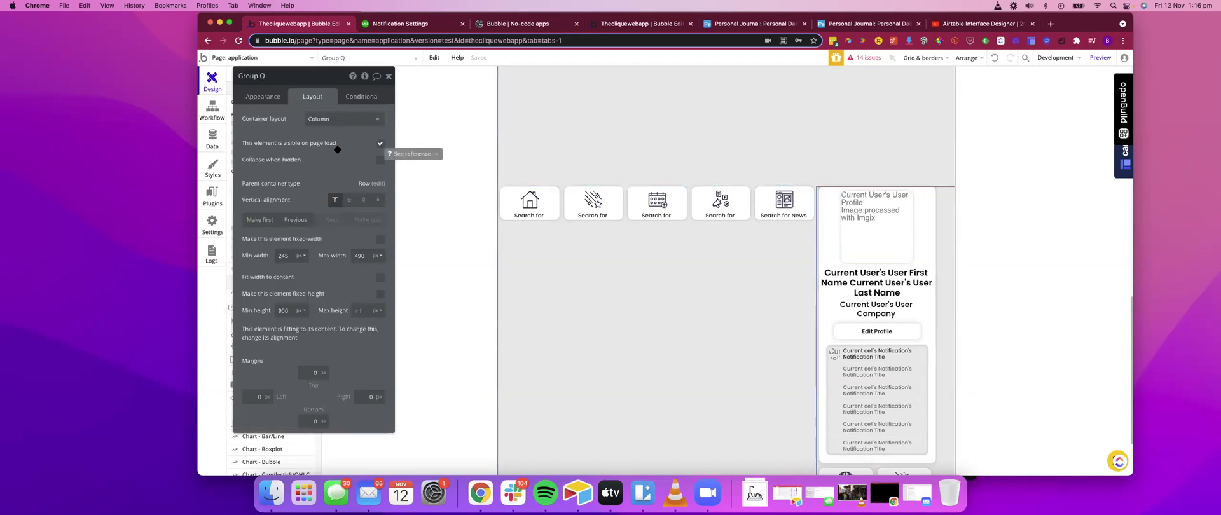
click(624, 257)
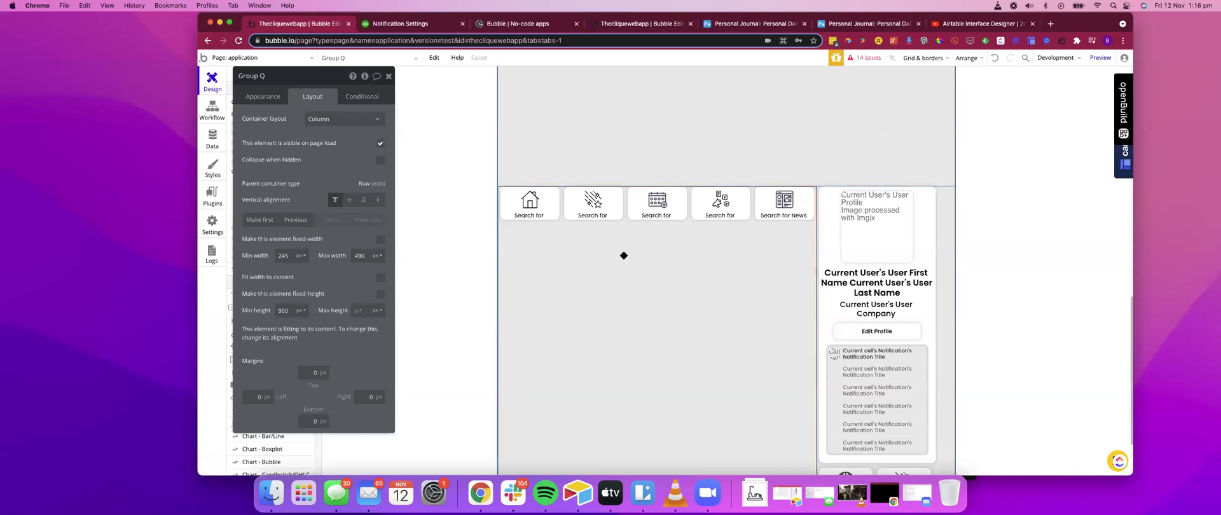
scroll(719, 271, down, 4)
click(651, 321)
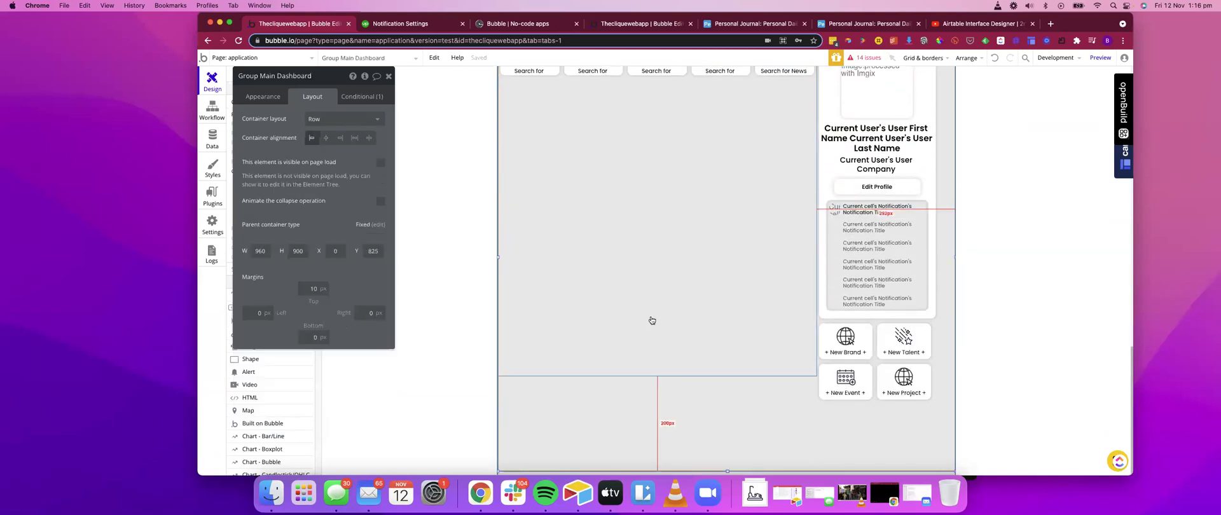
scroll(549, 253, up, 6)
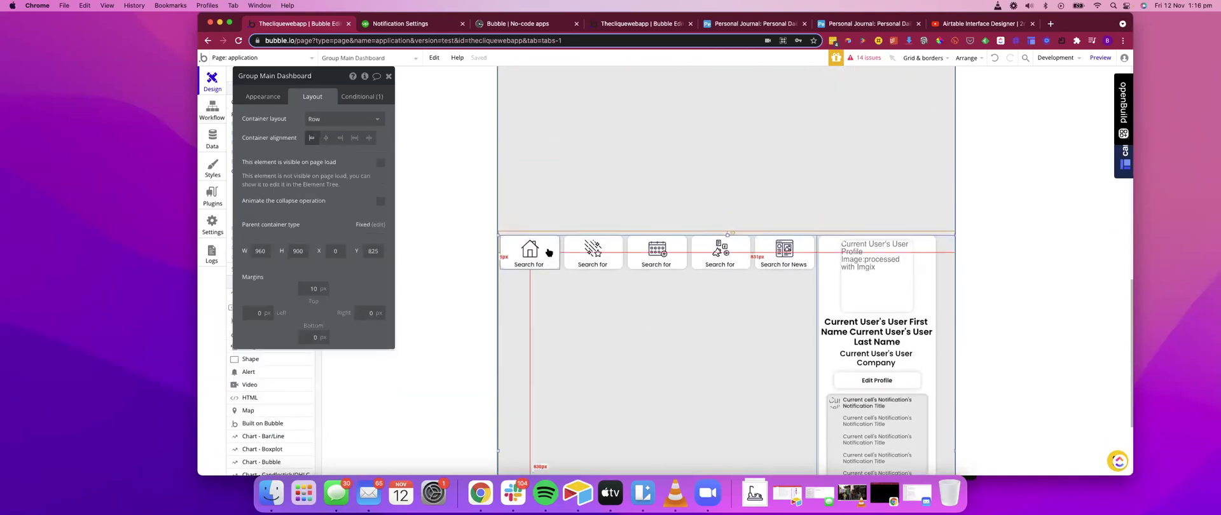
click(327, 140)
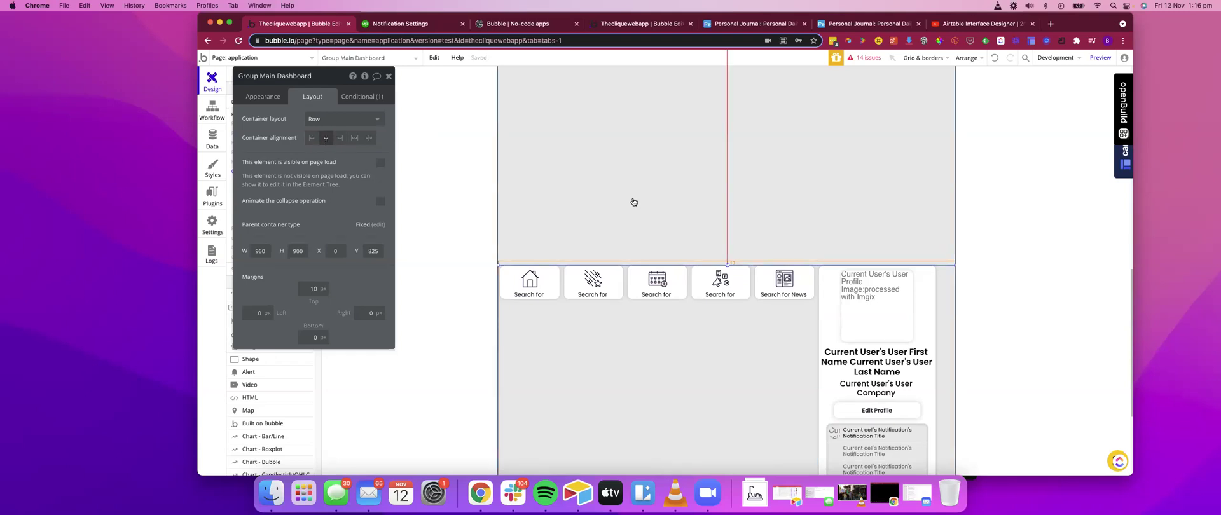
scroll(640, 200, up, 5)
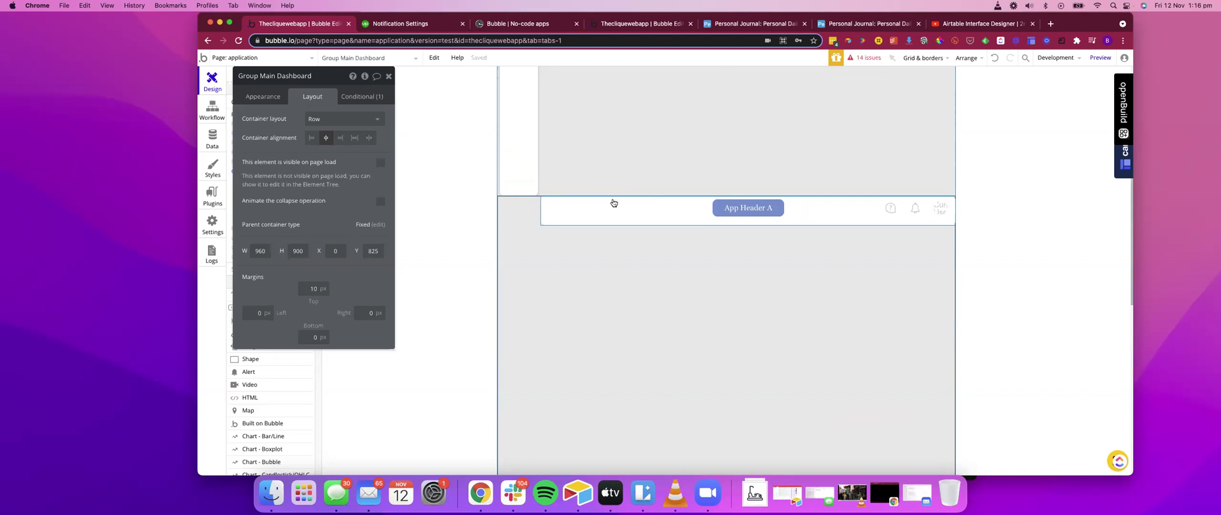
scroll(614, 203, up, 2)
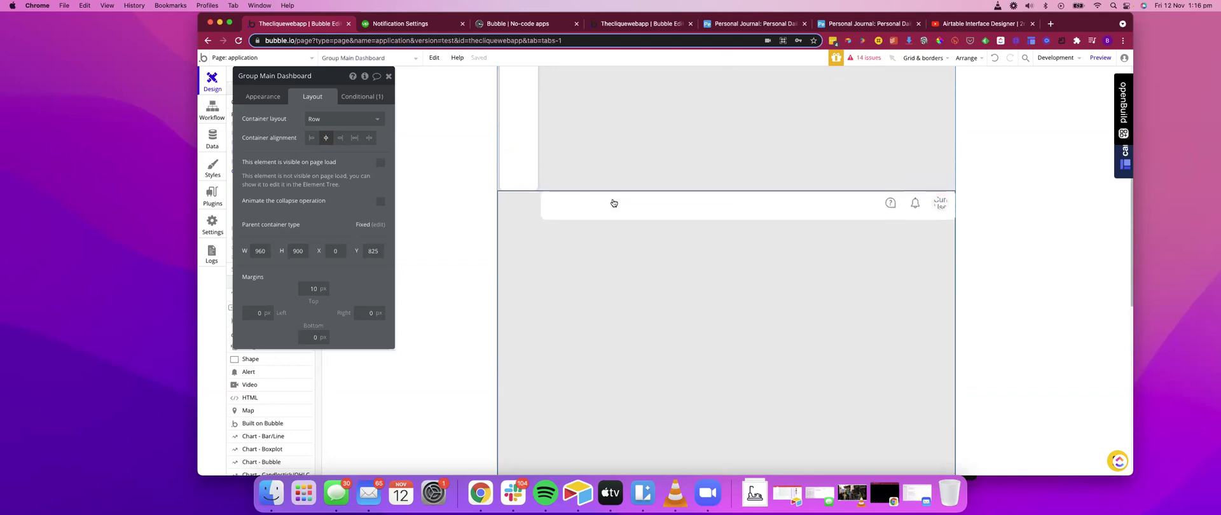
Examine the layout settings of App Header A, Group JZZZ and Group F and how the dashboard sits below the side menu
scroll(614, 203, up, 1)
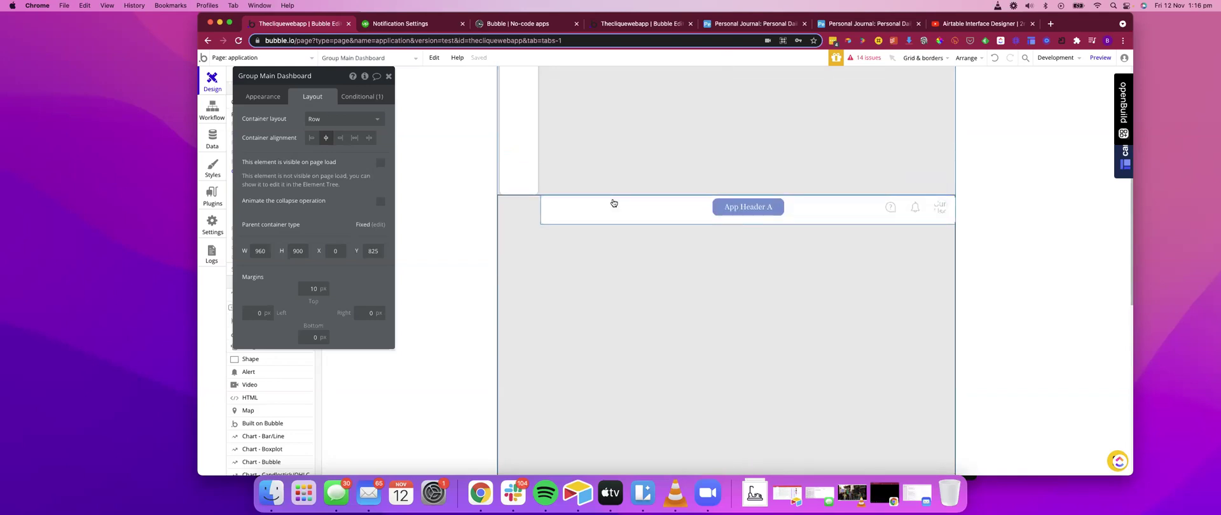
scroll(614, 202, down, 2)
click(613, 195)
scroll(613, 195, down, 10)
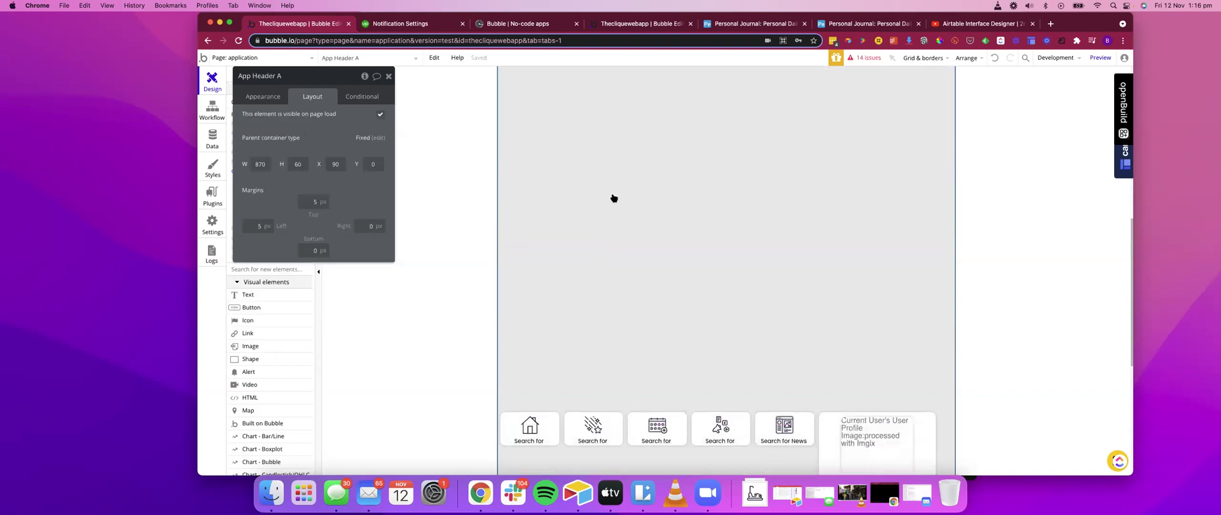
click(668, 235)
scroll(678, 219, up, 2)
scroll(678, 220, down, 10)
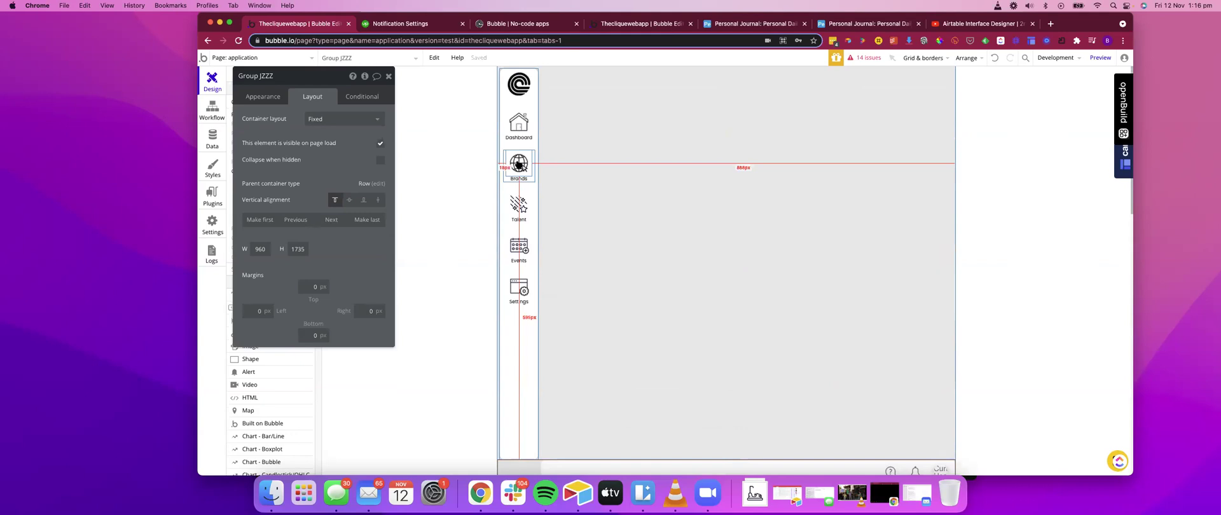
click(725, 258)
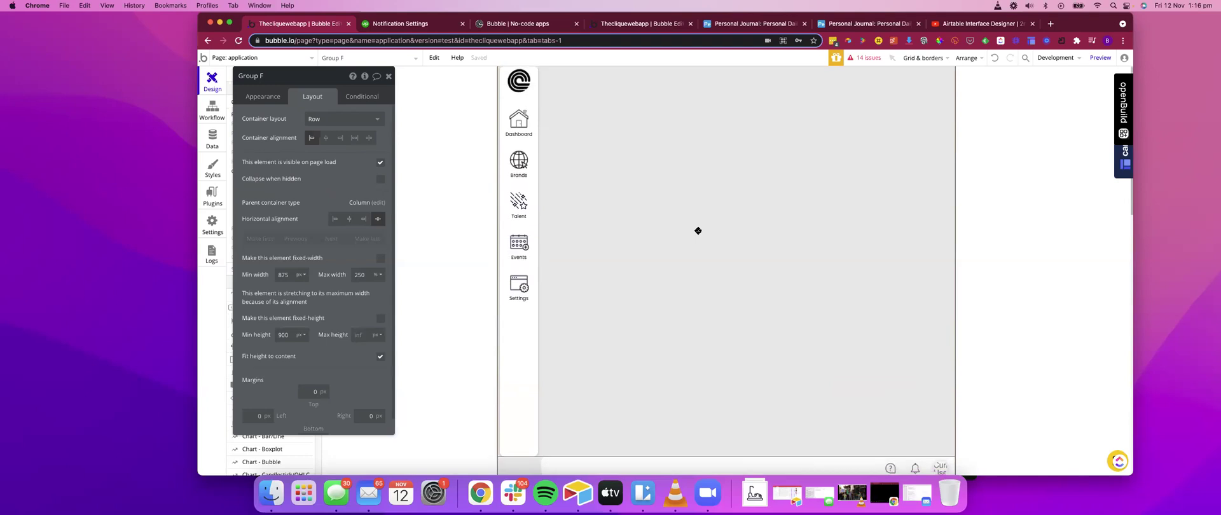
scroll(698, 231, down, 1)
scroll(698, 231, down, 10)
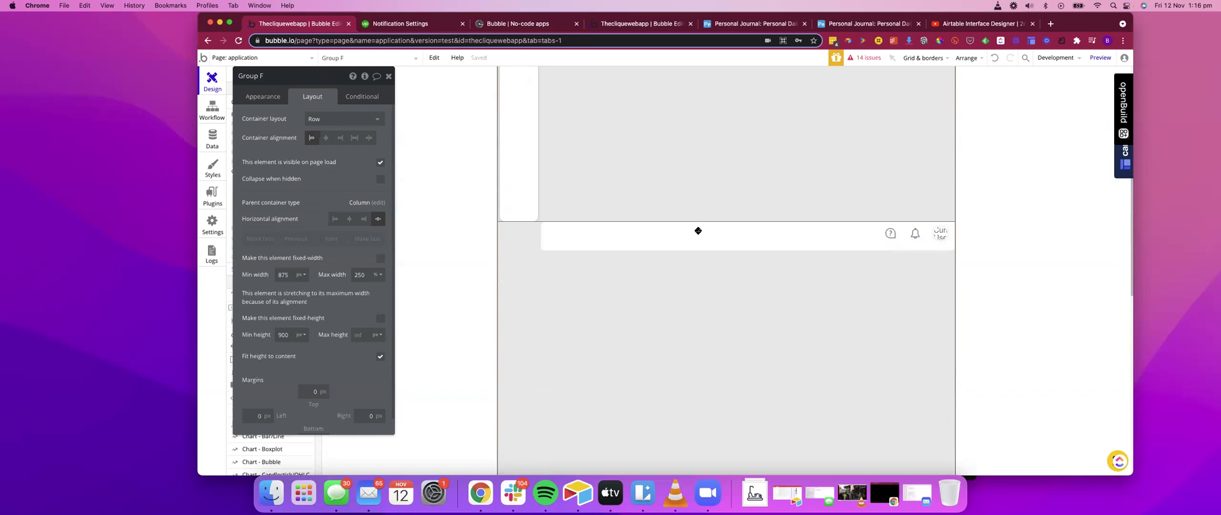
scroll(698, 231, up, 10)
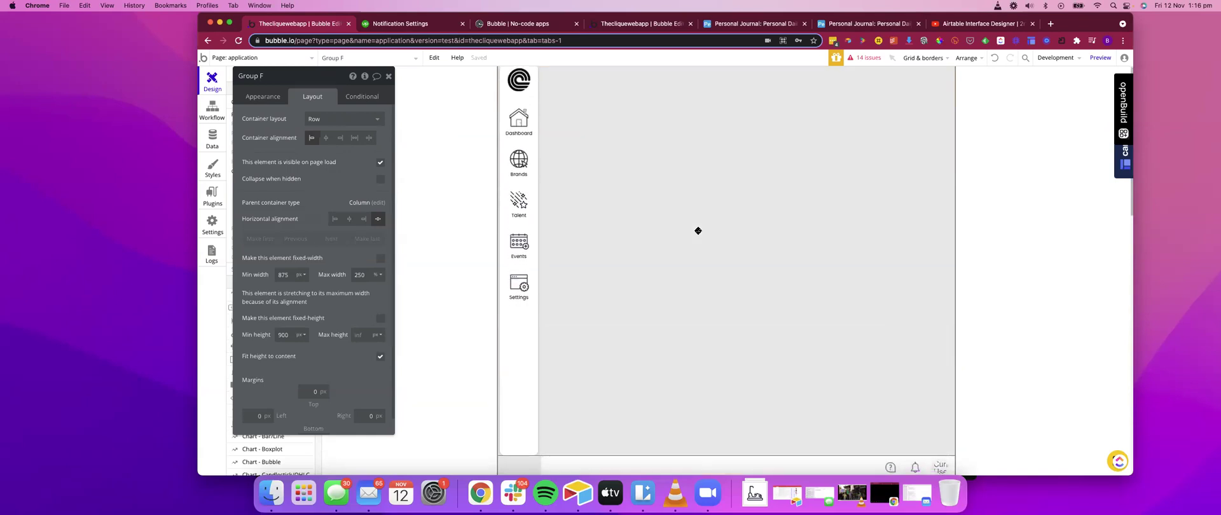
Make the side menu's Group G not visible on page load and toggle its visibility on the canvas
click(390, 77)
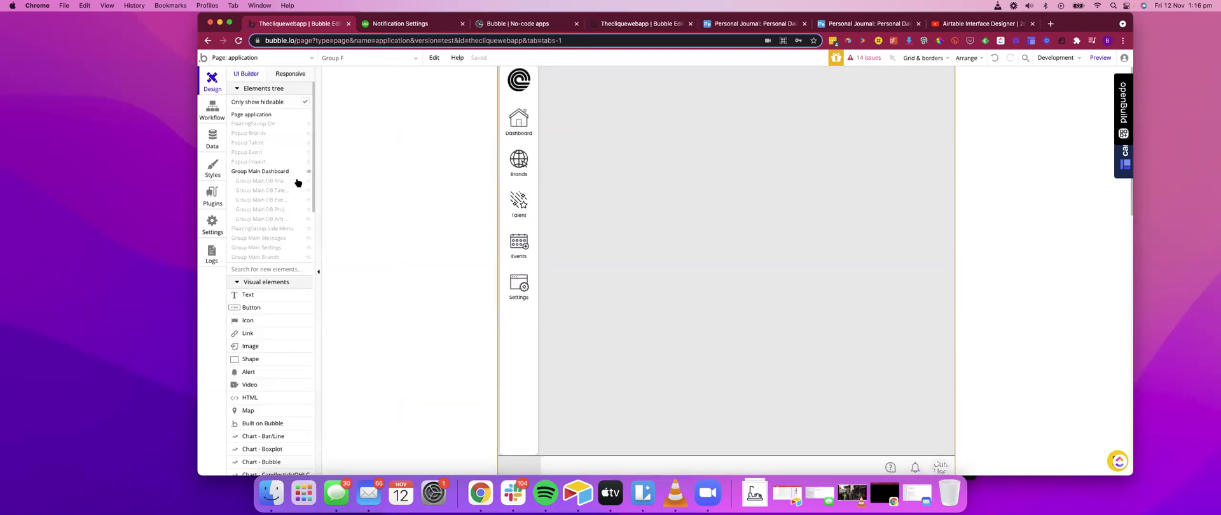
double_click(524, 319)
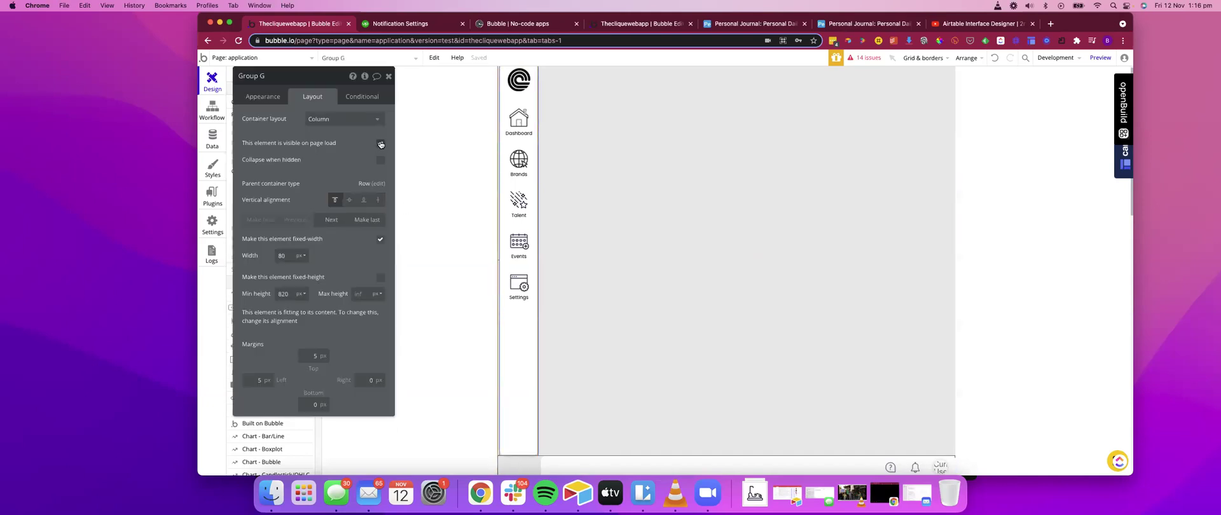
click(380, 143)
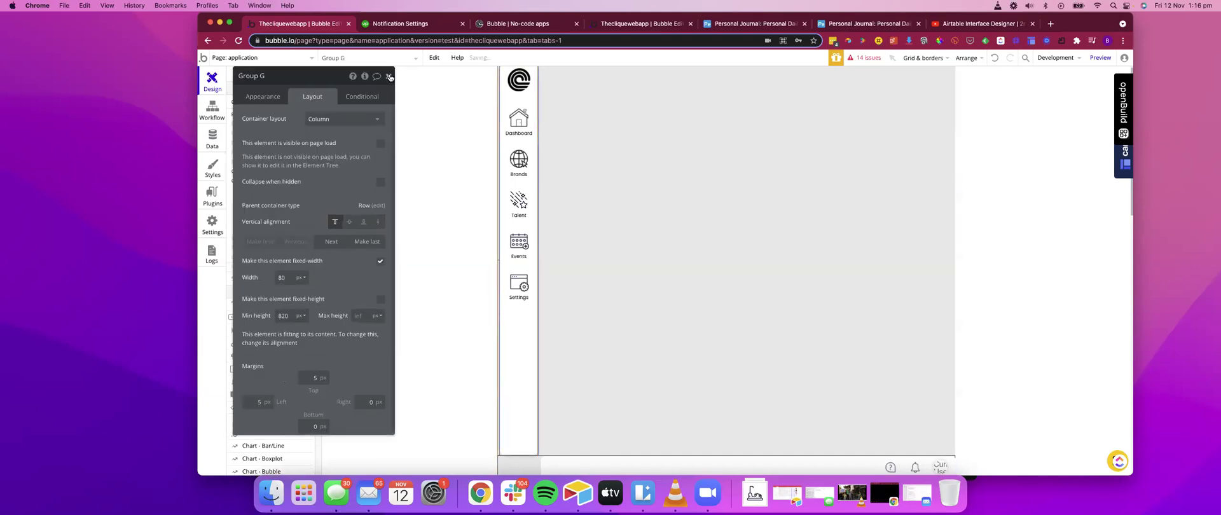
click(390, 77)
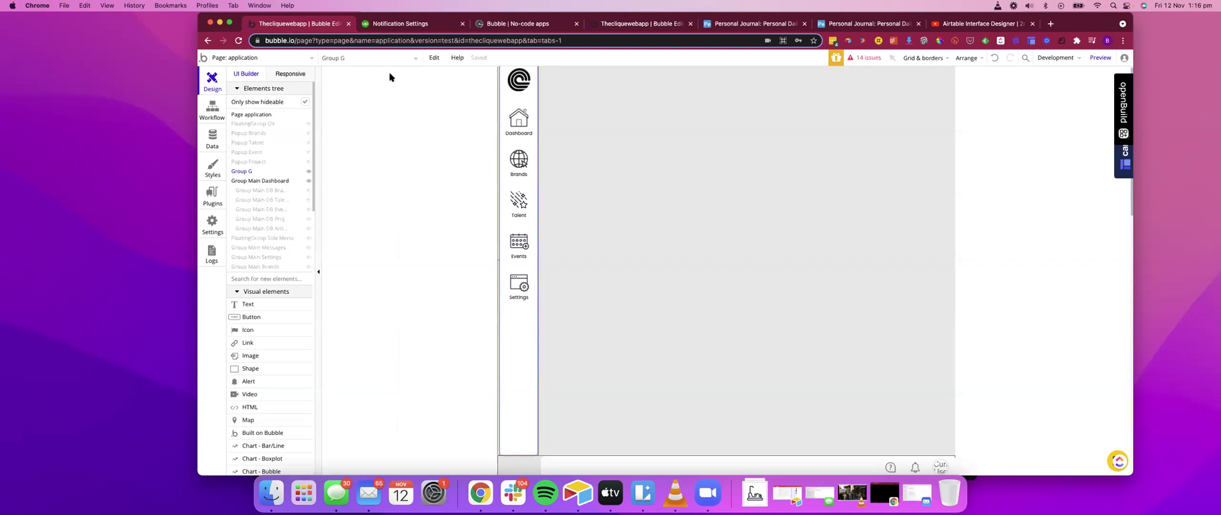
click(308, 173)
click(308, 174)
click(267, 171)
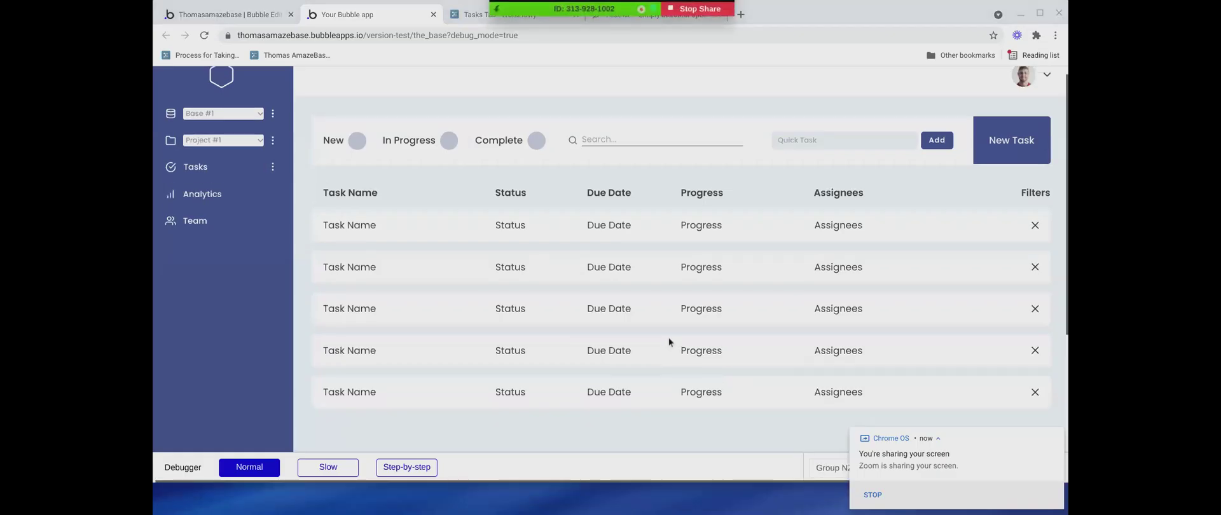
Switch to the Thomasamazebase editor and open the layout settings of Group Tasks Dashboard Container on the the_base page
click(1056, 437)
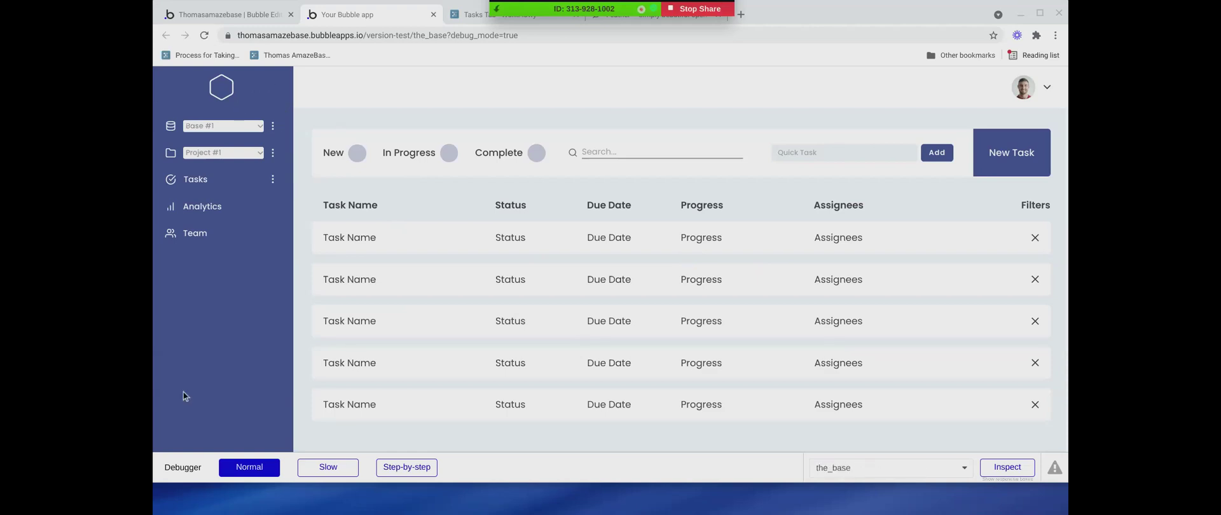
click(219, 19)
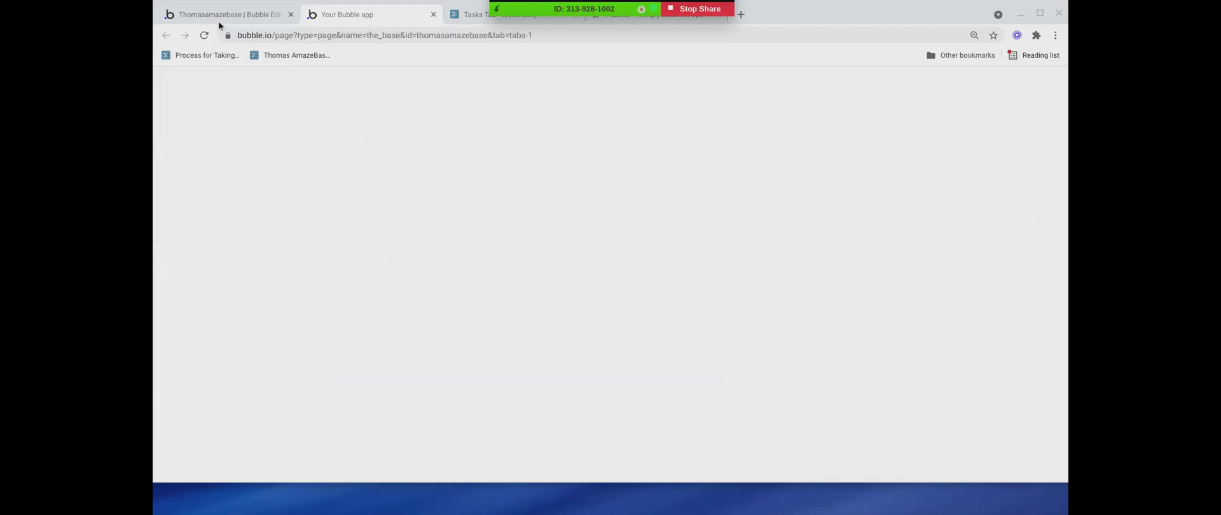
click(479, 127)
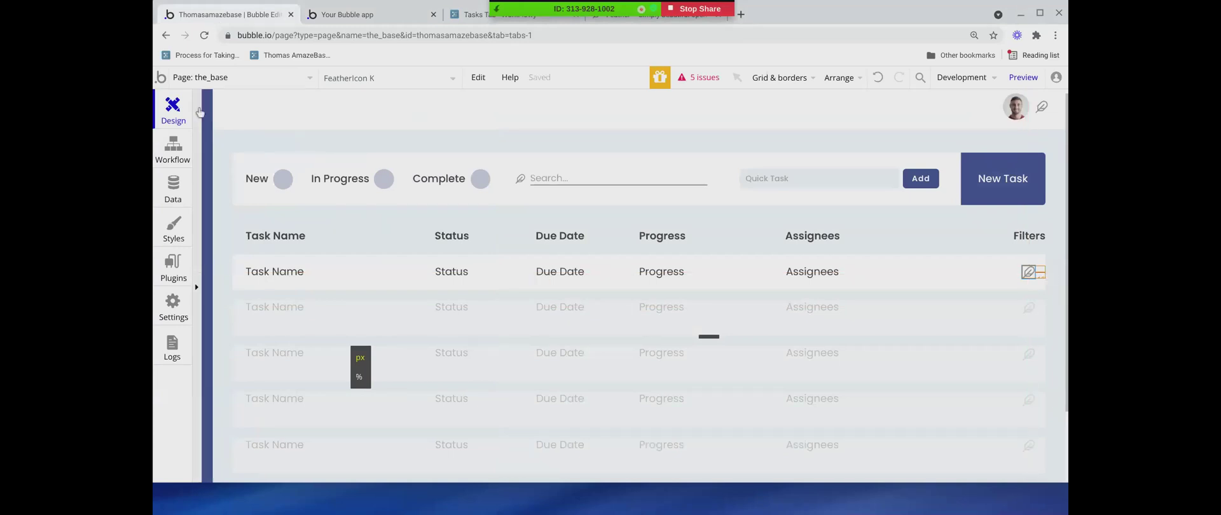
click(262, 139)
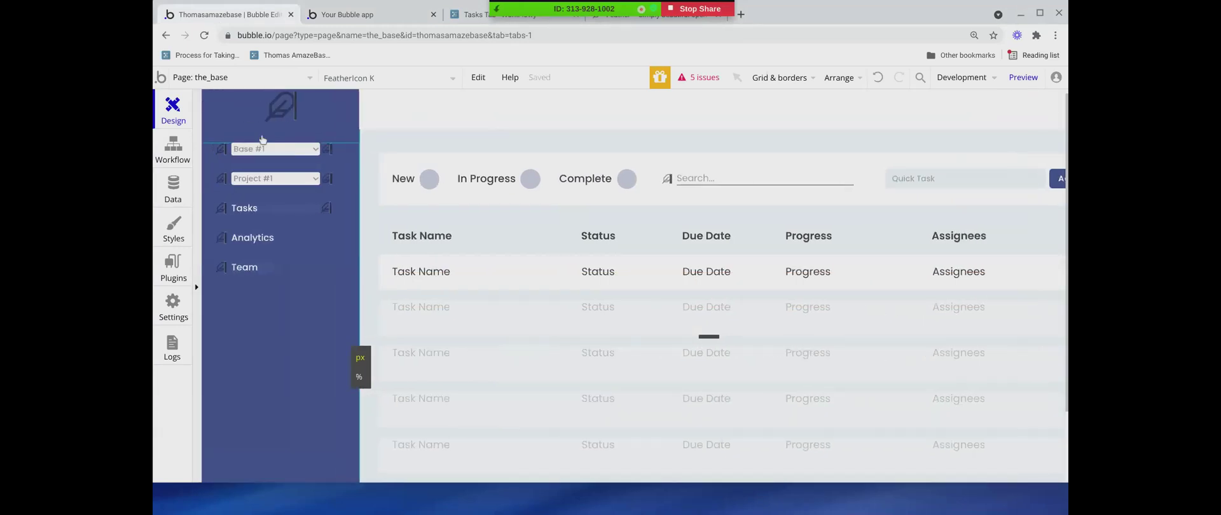
scroll(262, 140, down, 2)
double_click(436, 447)
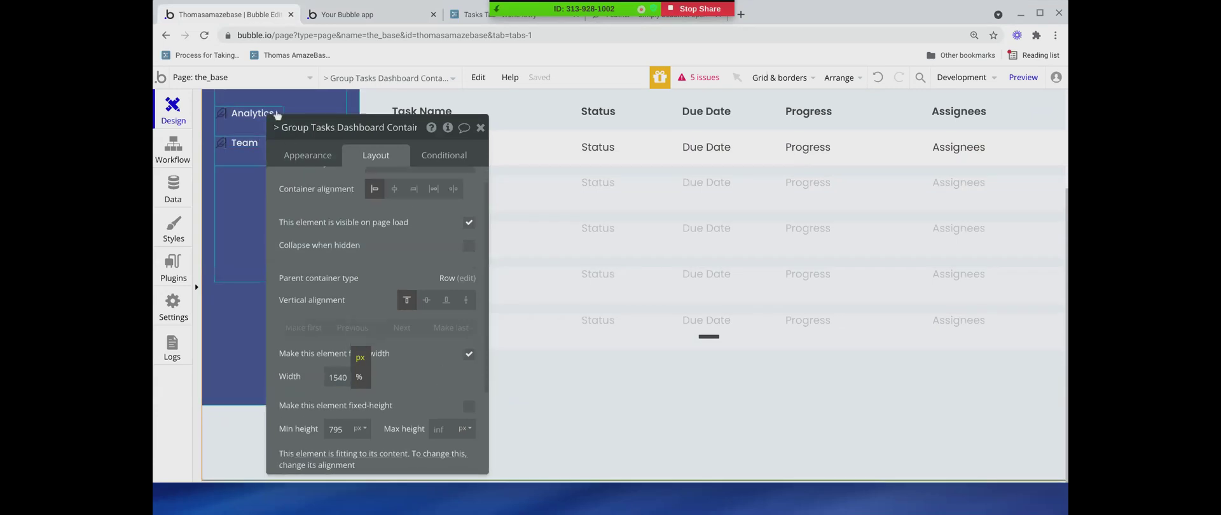
Set the container layout of the the_base page to Column
click(267, 77)
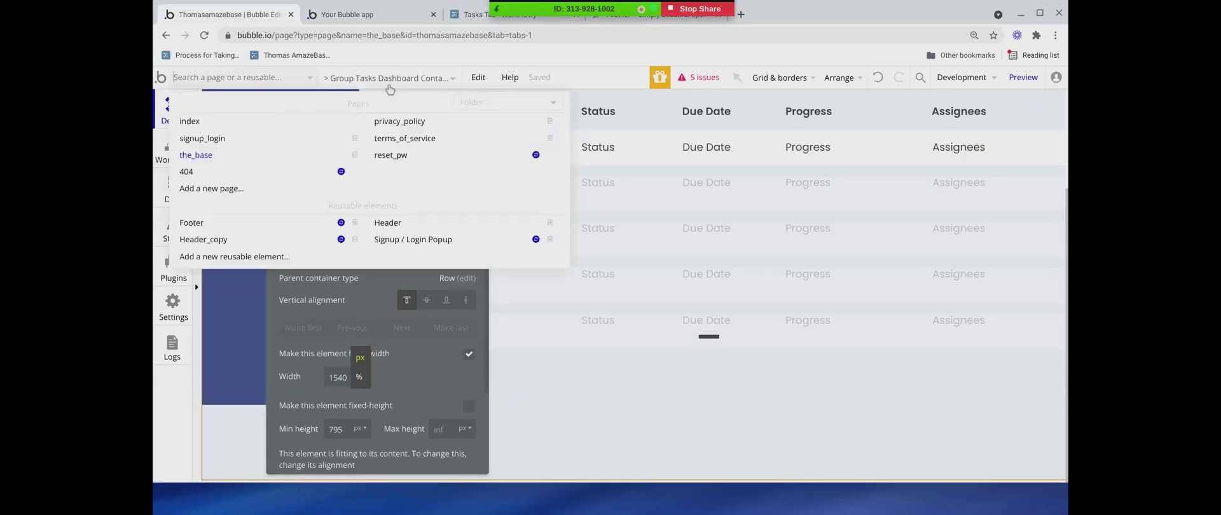
click(390, 84)
click(282, 81)
click(190, 155)
click(384, 85)
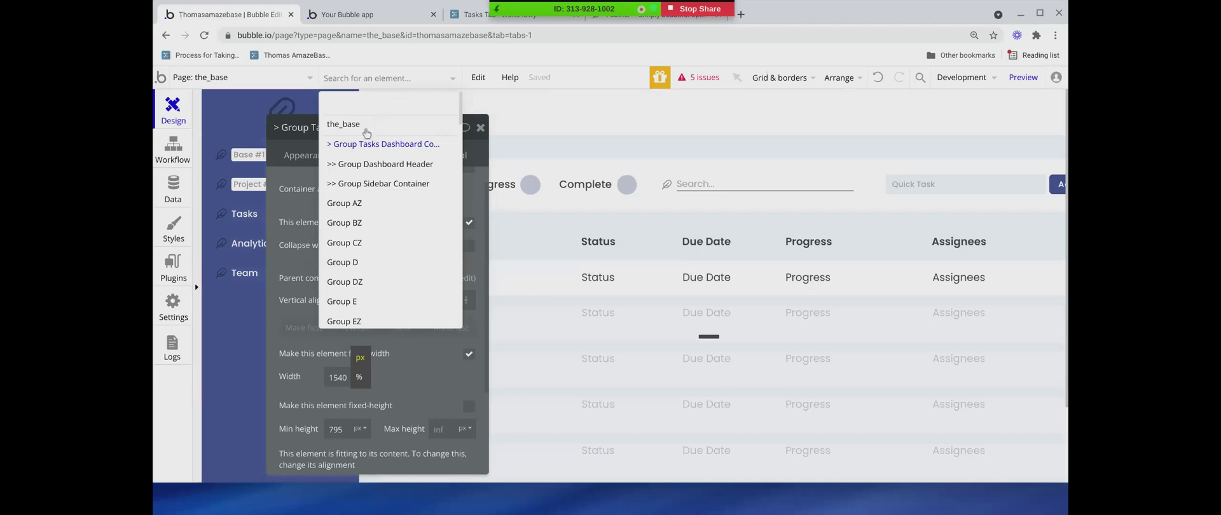
click(354, 127)
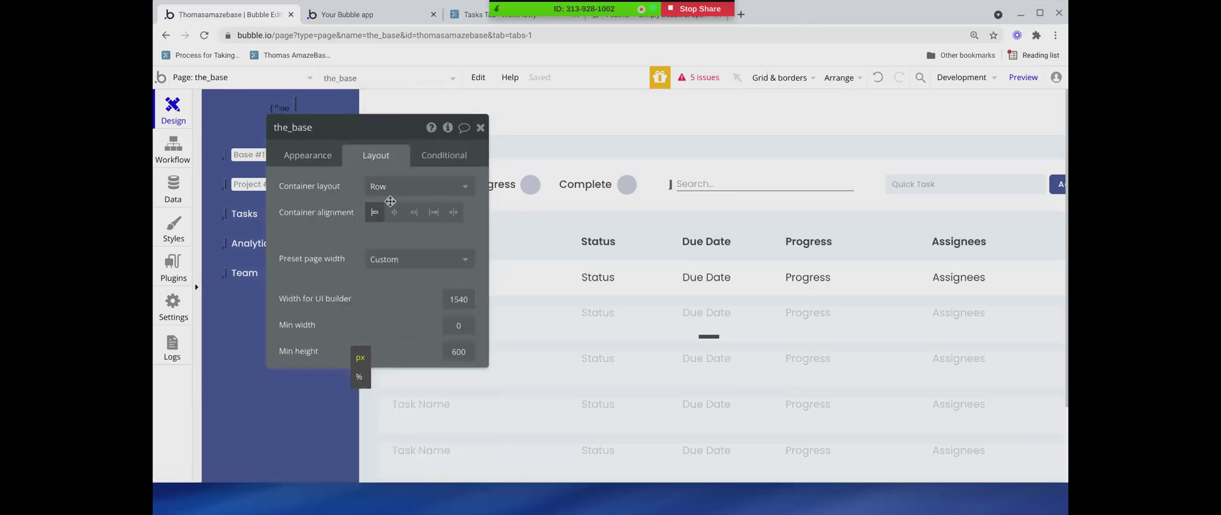
click(410, 187)
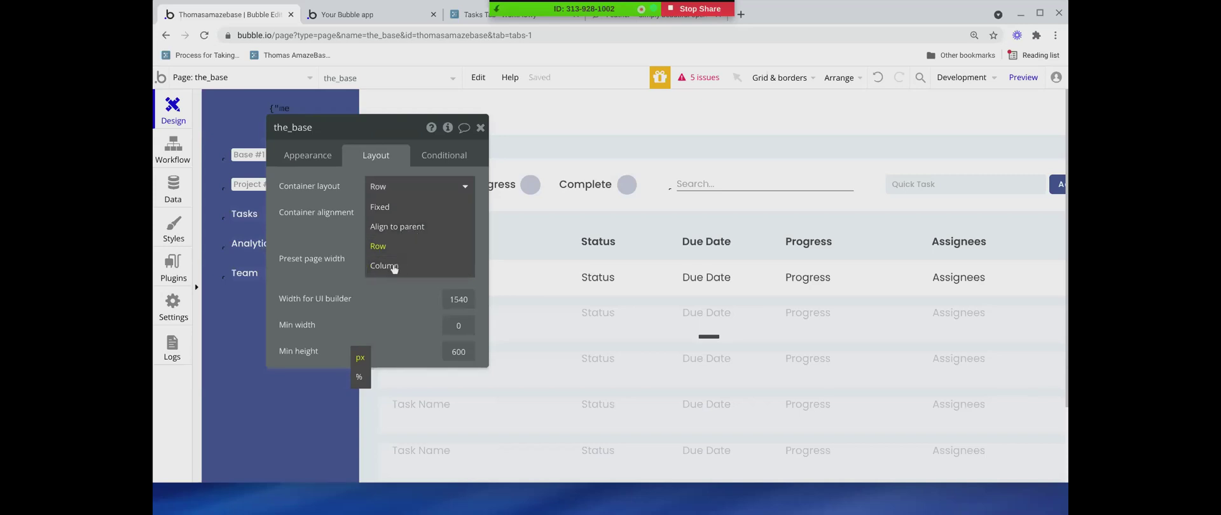
click(384, 266)
scroll(617, 401, down, 2)
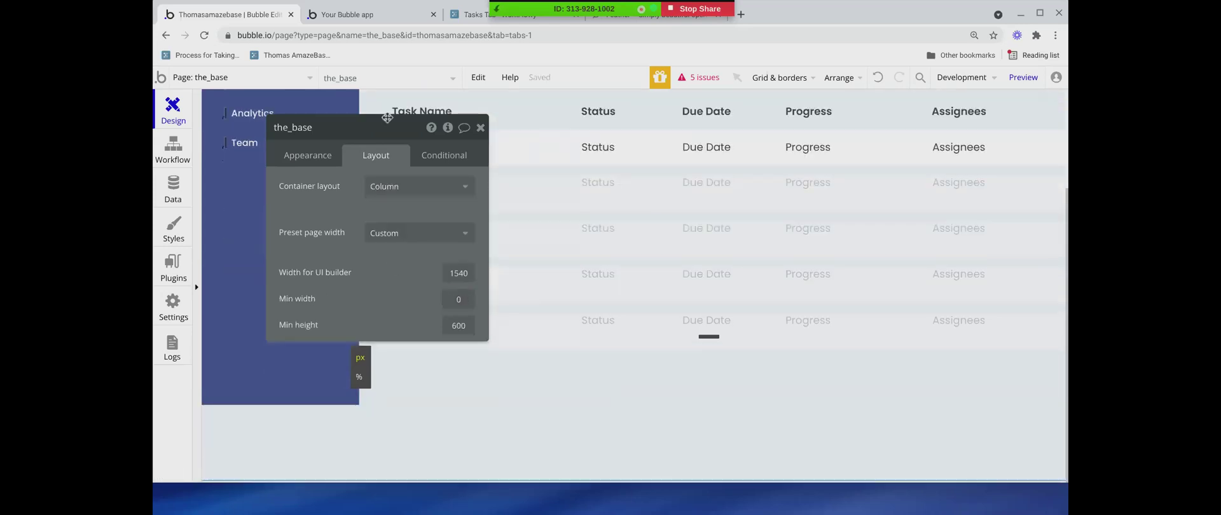
Check the updated the_base page in the app preview and return to the editor
click(374, 14)
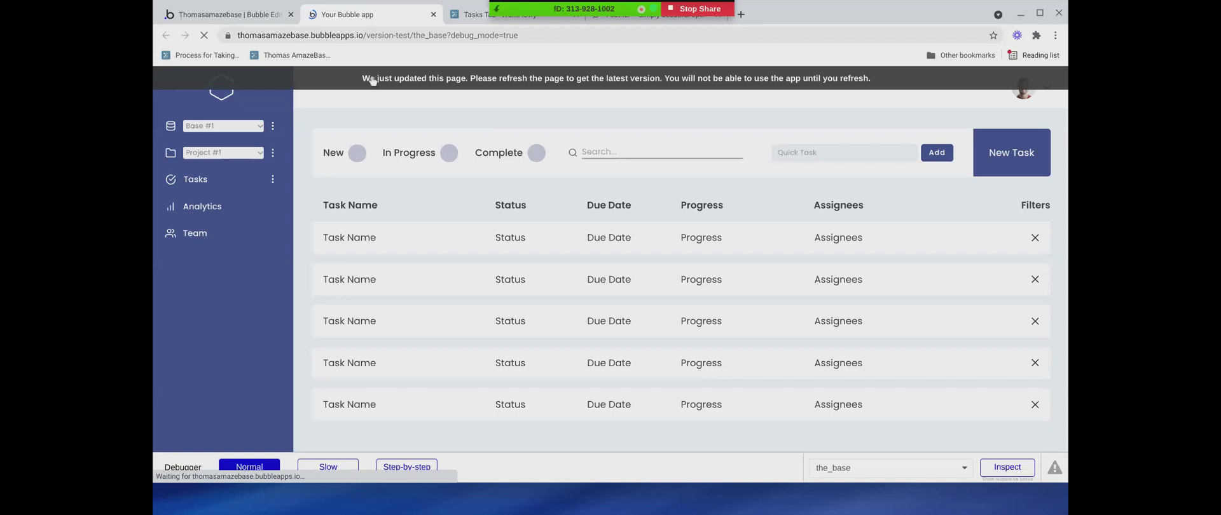
scroll(472, 335, down, 4)
scroll(469, 329, up, 4)
click(226, 14)
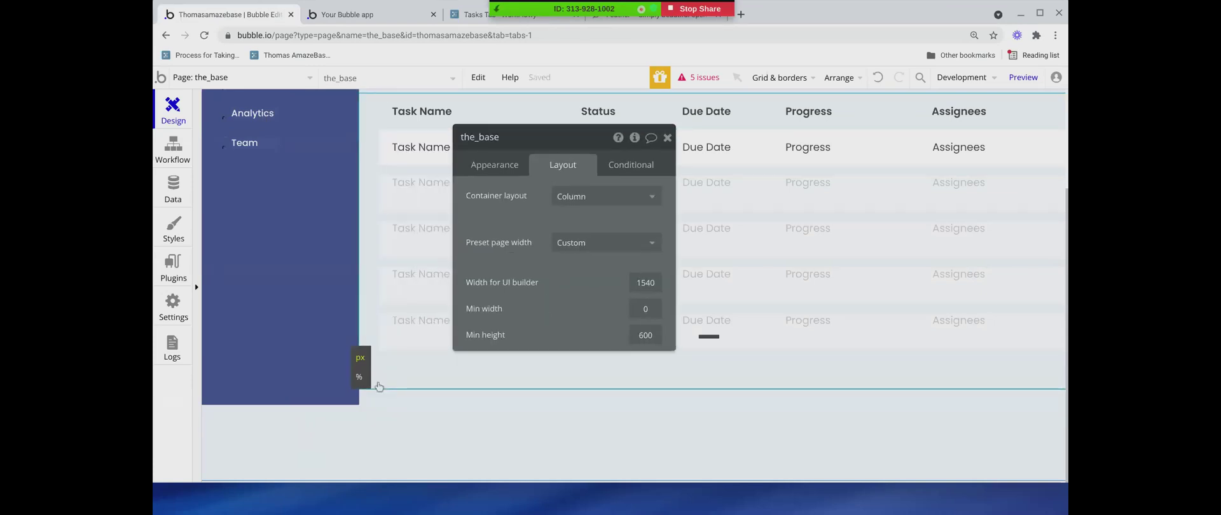
Examine the row layout of Group Tasks Dashboard Container and the sidebar and content area it holds
click(376, 404)
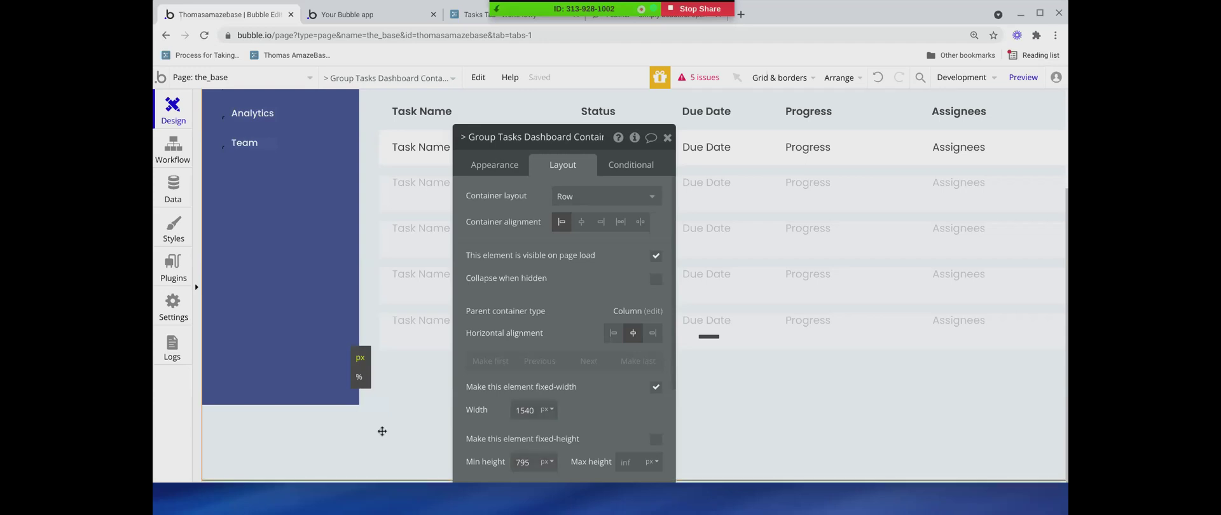
scroll(379, 431, up, 3)
scroll(381, 445, down, 2)
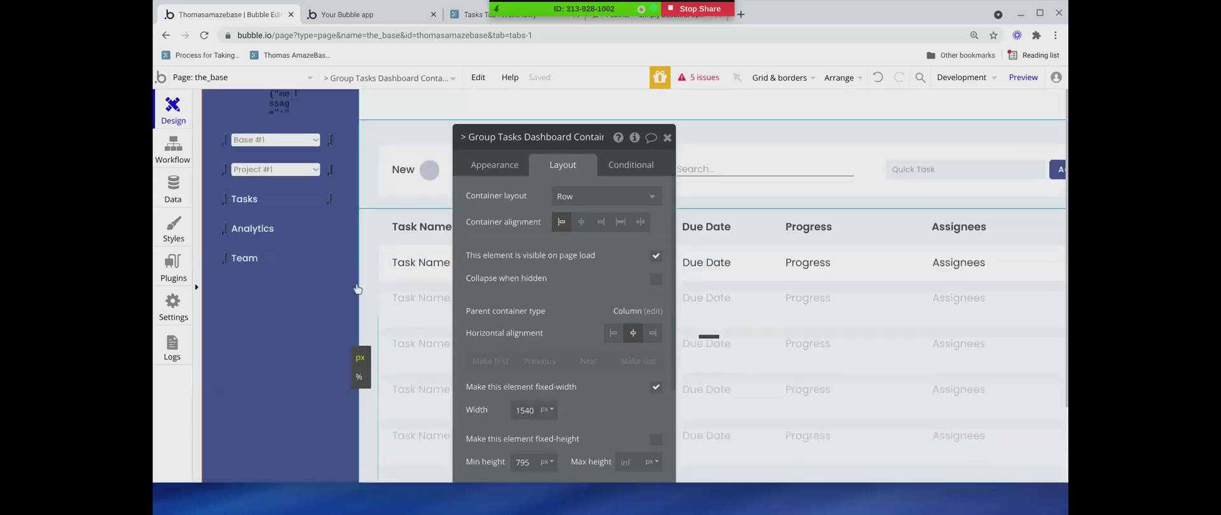
scroll(382, 467, down, 1)
scroll(373, 424, up, 1)
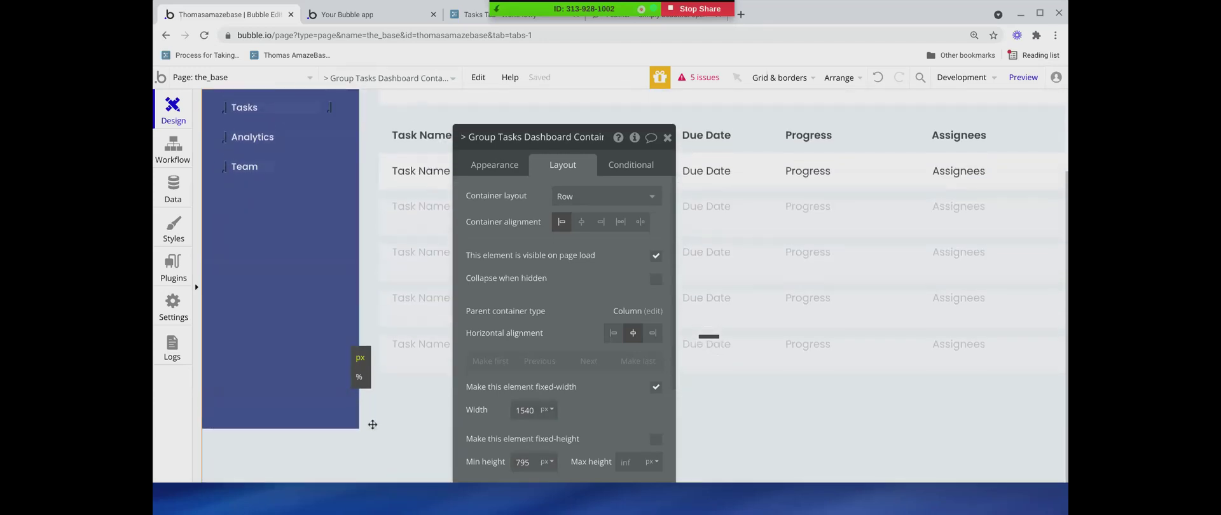
scroll(368, 422, down, 1)
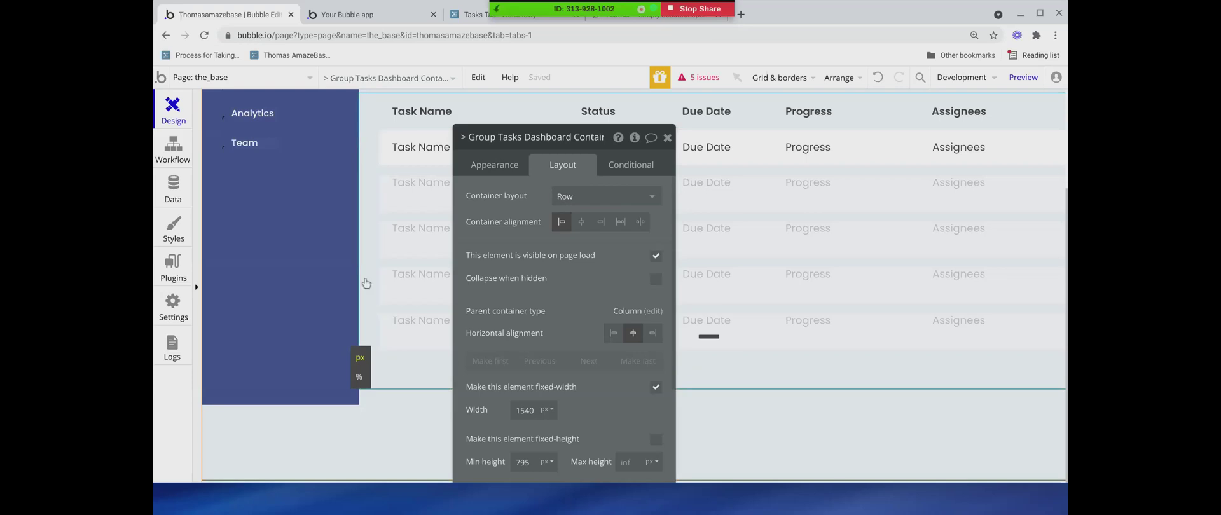
scroll(362, 233, up, 5)
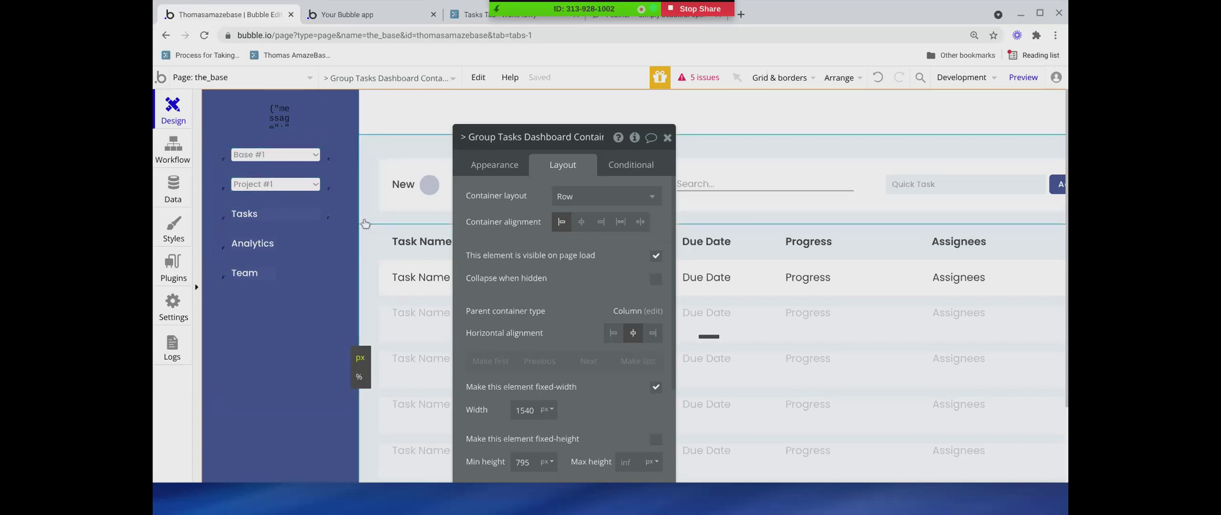
scroll(379, 240, down, 5)
Compare the column layout of Group Q, which holds the header and task list, with its parent Group Tasks Dashboard Container
click(379, 386)
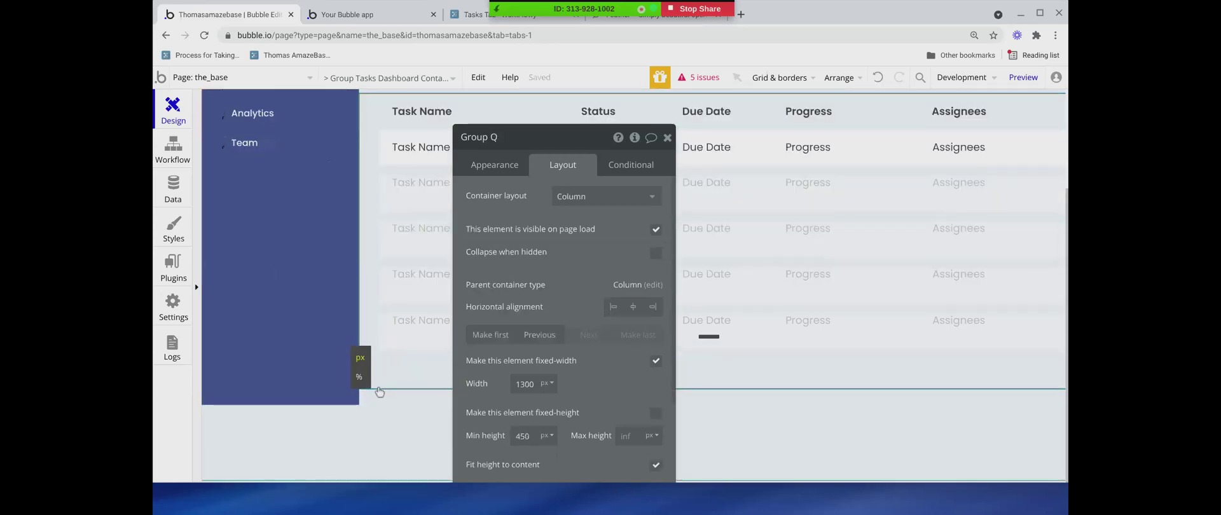
scroll(736, 373, up, 5)
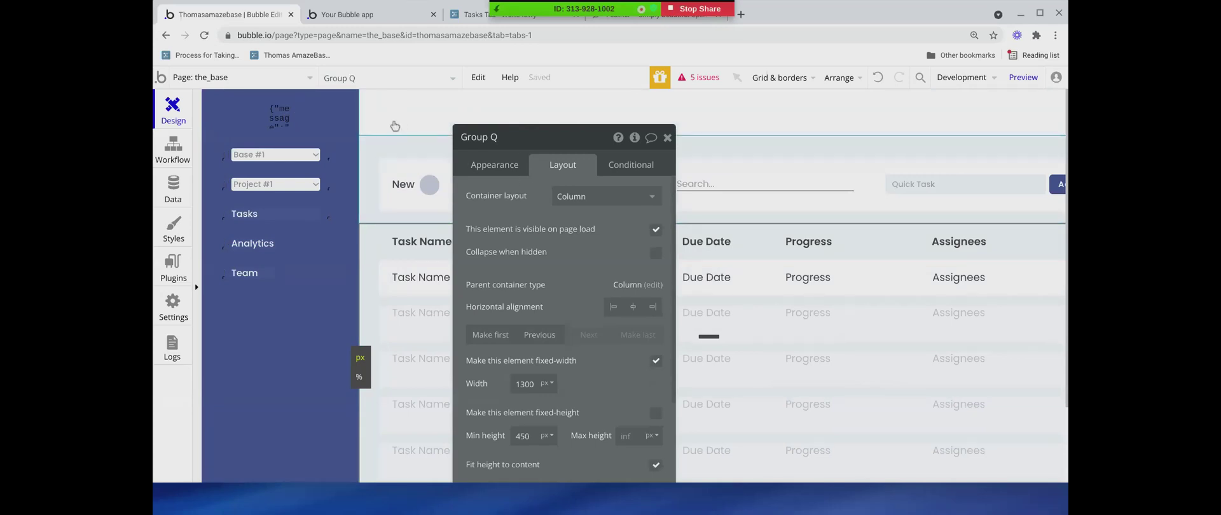
scroll(386, 179, down, 5)
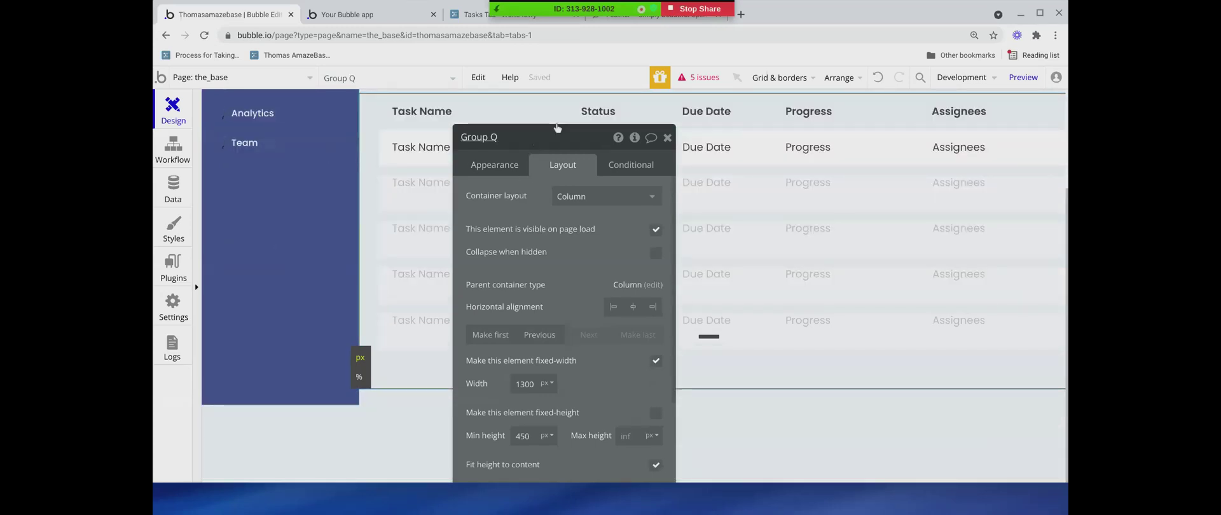
scroll(417, 179, up, 1)
scroll(417, 178, up, 4)
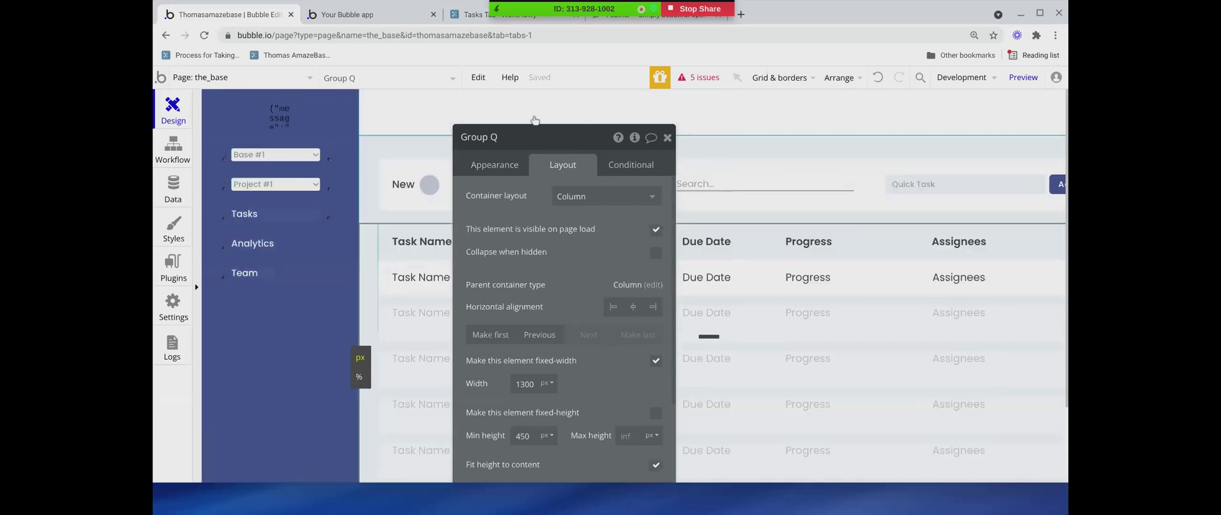
scroll(343, 286, down, 5)
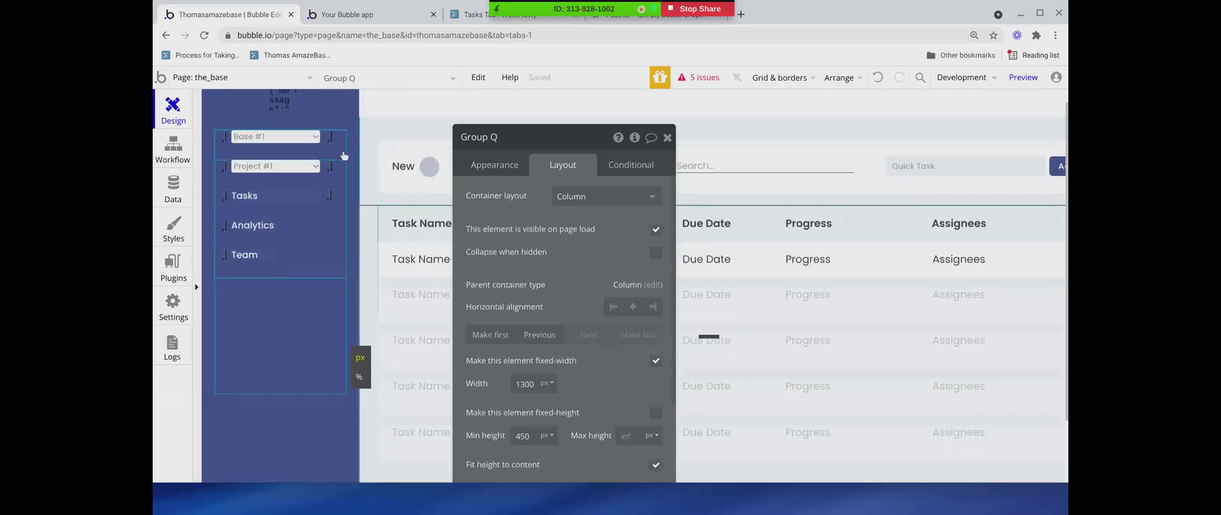
right_click(324, 423)
click(307, 436)
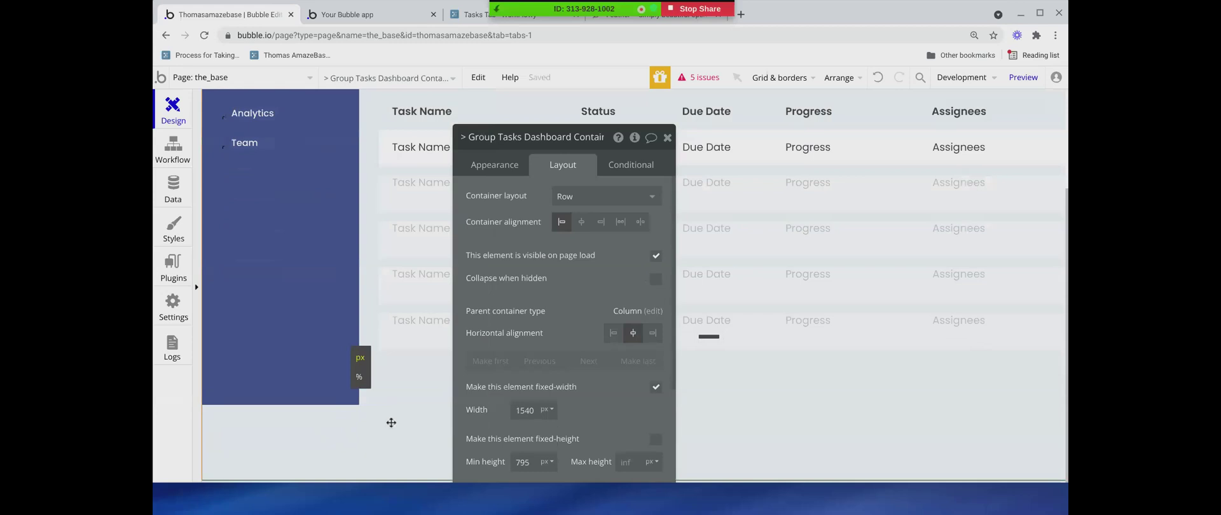
click(314, 336)
scroll(414, 379, up, 2)
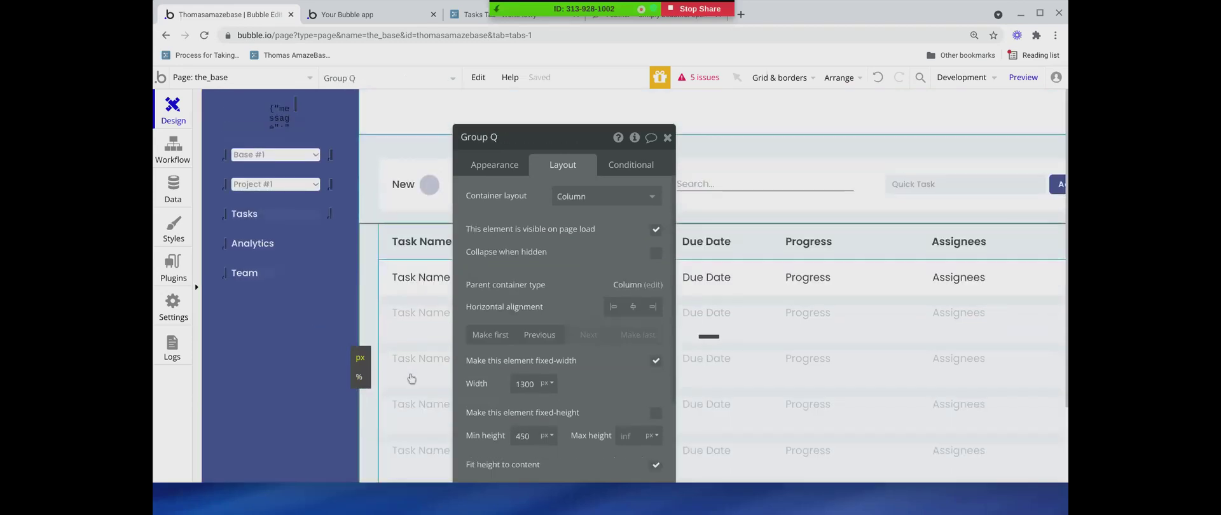
Examine the row layout of Group Tasks Dashboard Container and how far it extends around the sidebar and task list
scroll(411, 377, down, 2)
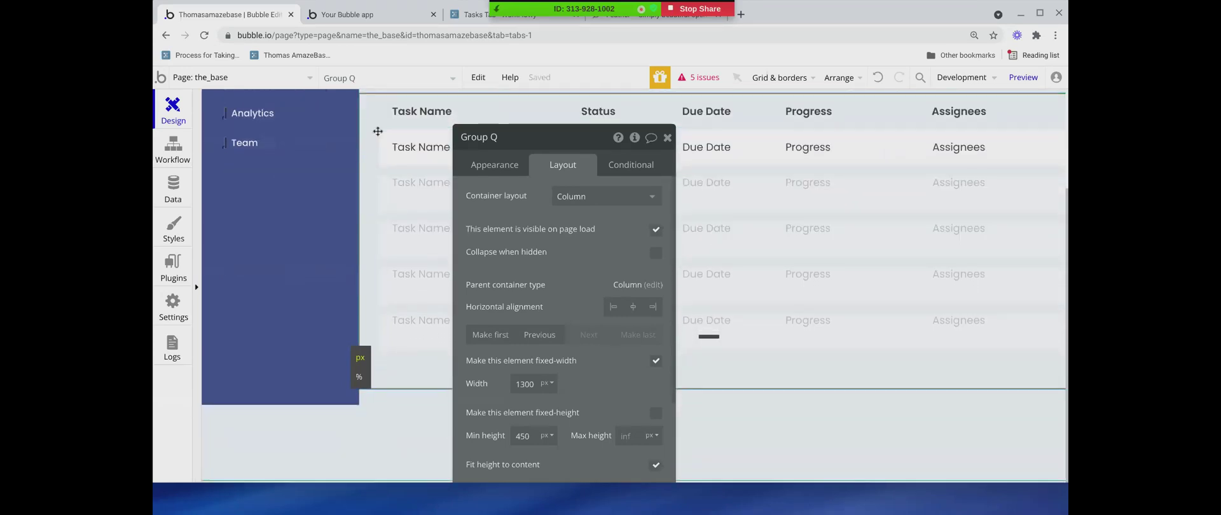
click(382, 439)
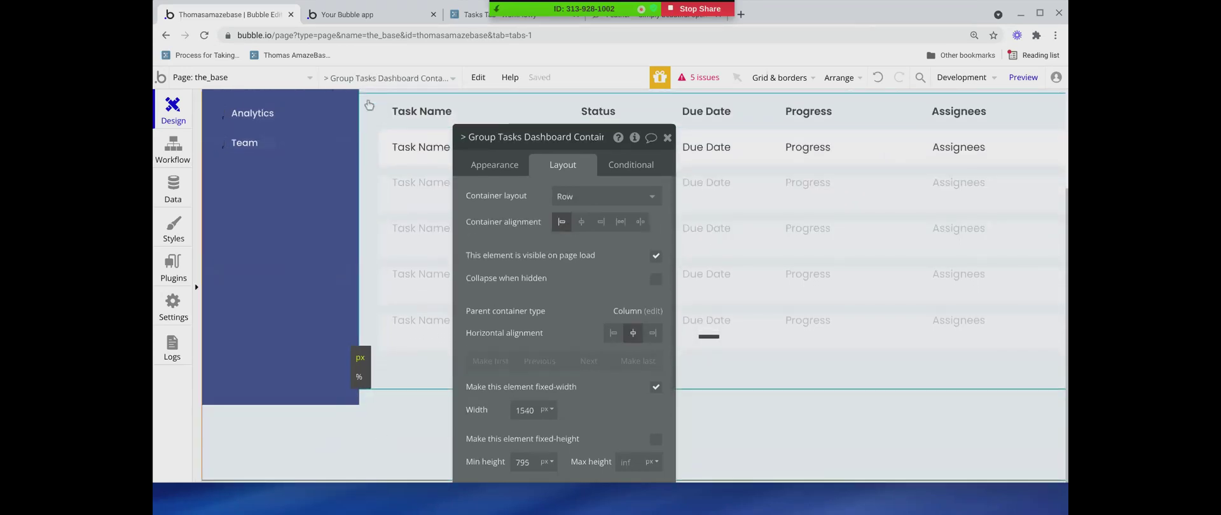
click(381, 78)
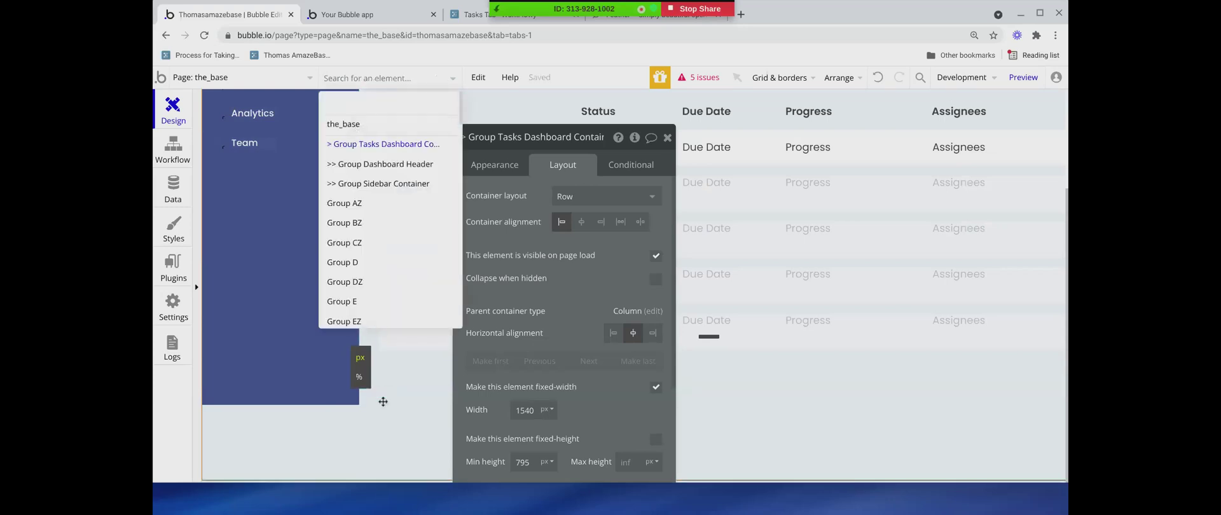
click(377, 433)
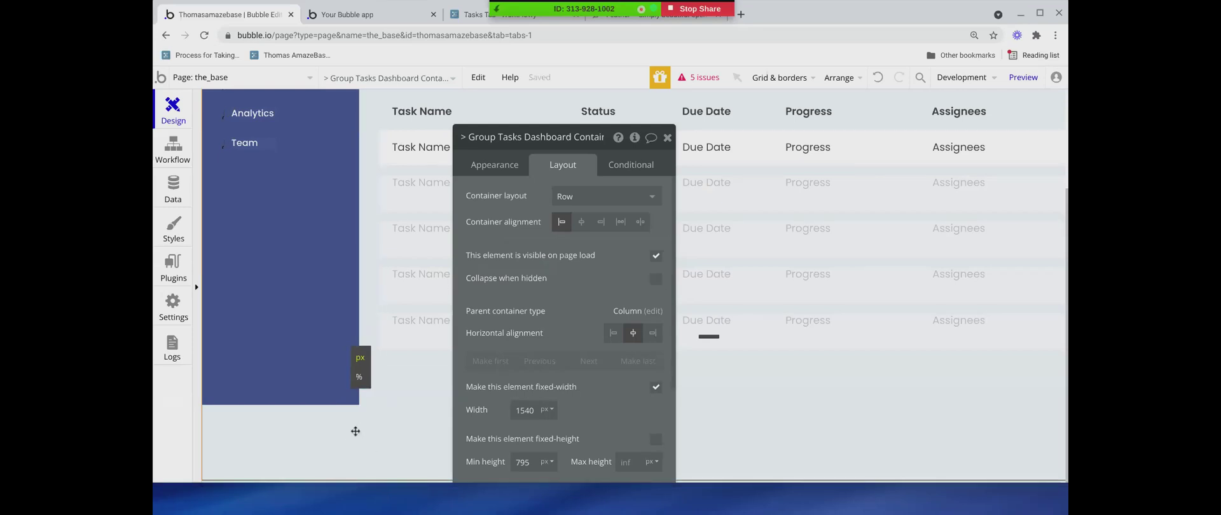
scroll(354, 452, up, 3)
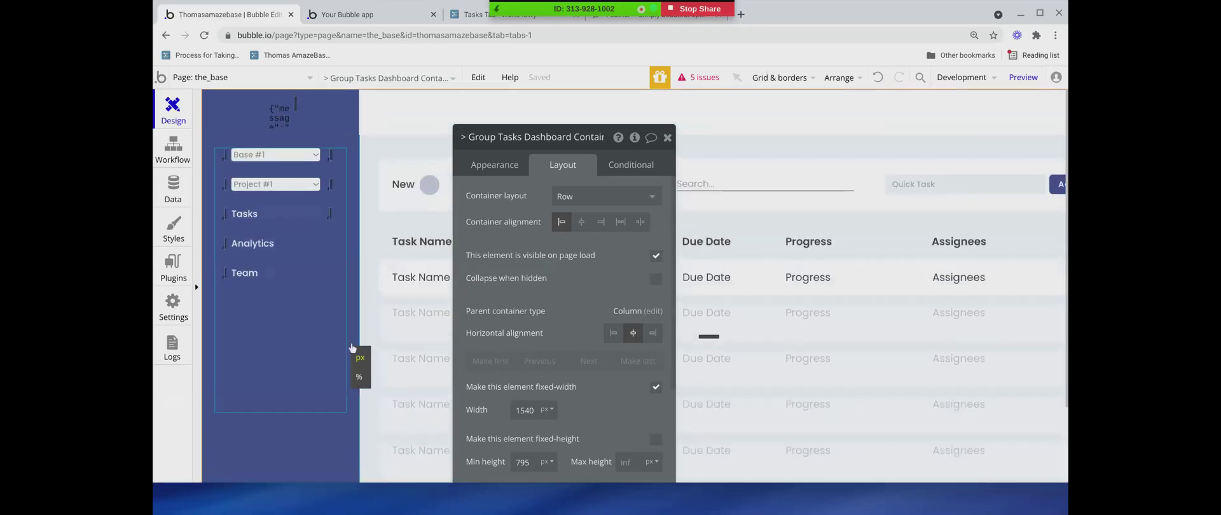
scroll(358, 313, down, 3)
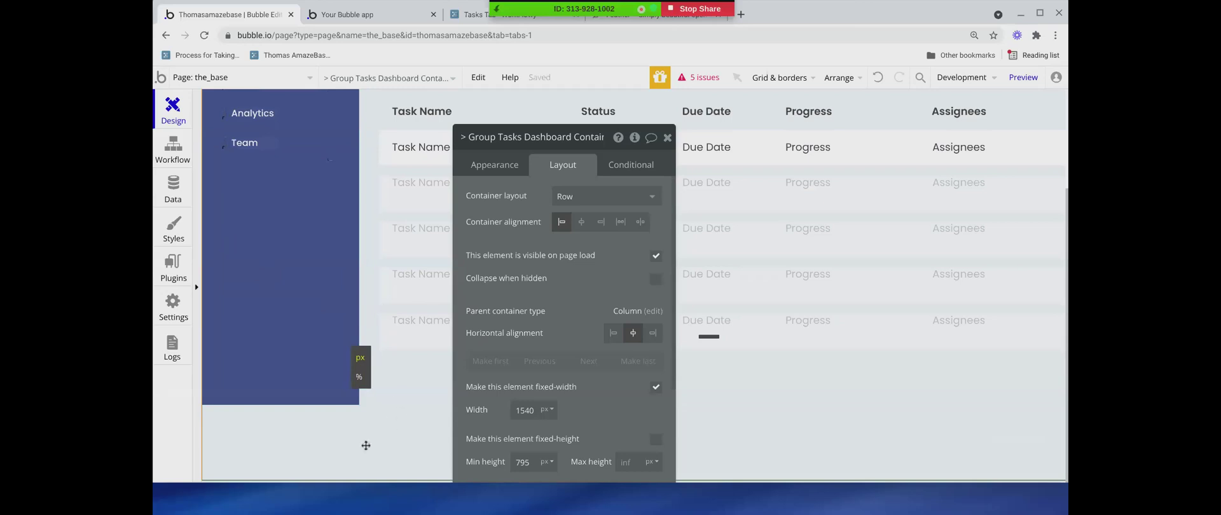
scroll(316, 322, up, 3)
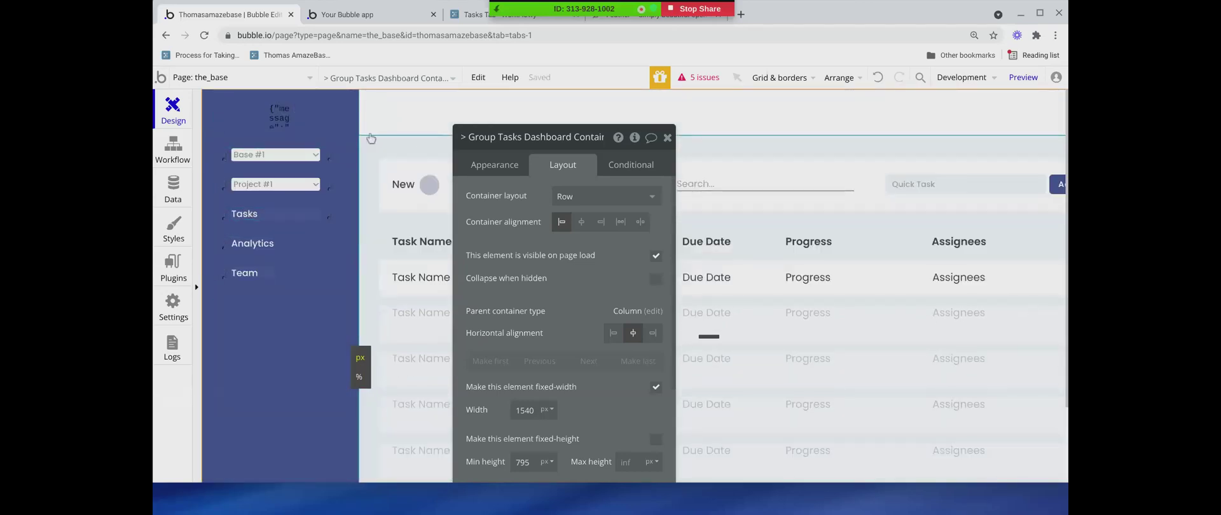
scroll(416, 398, down, 2)
scroll(416, 398, down, 1)
scroll(420, 350, up, 2)
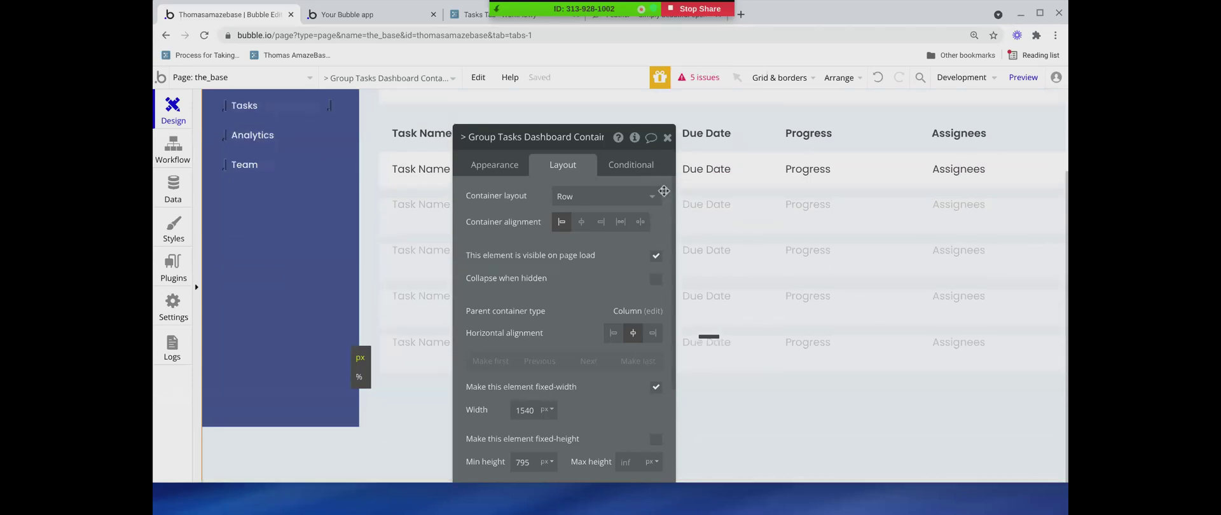
scroll(501, 118, up, 1)
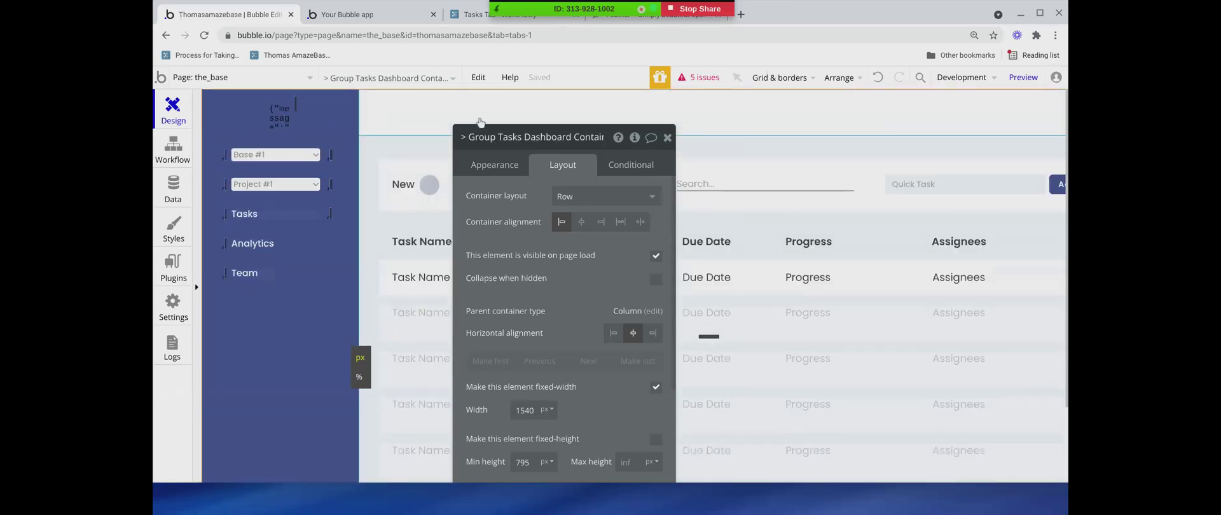
Look over the whole the_base page in the app preview and return to the editor
click(381, 22)
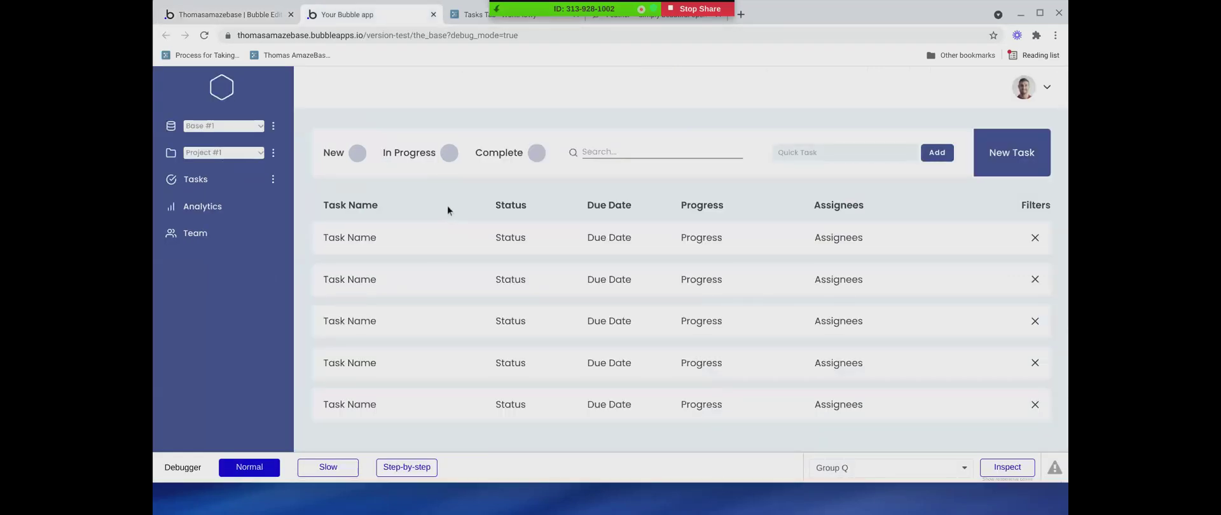
scroll(440, 204, down, 3)
scroll(440, 204, up, 3)
click(278, 23)
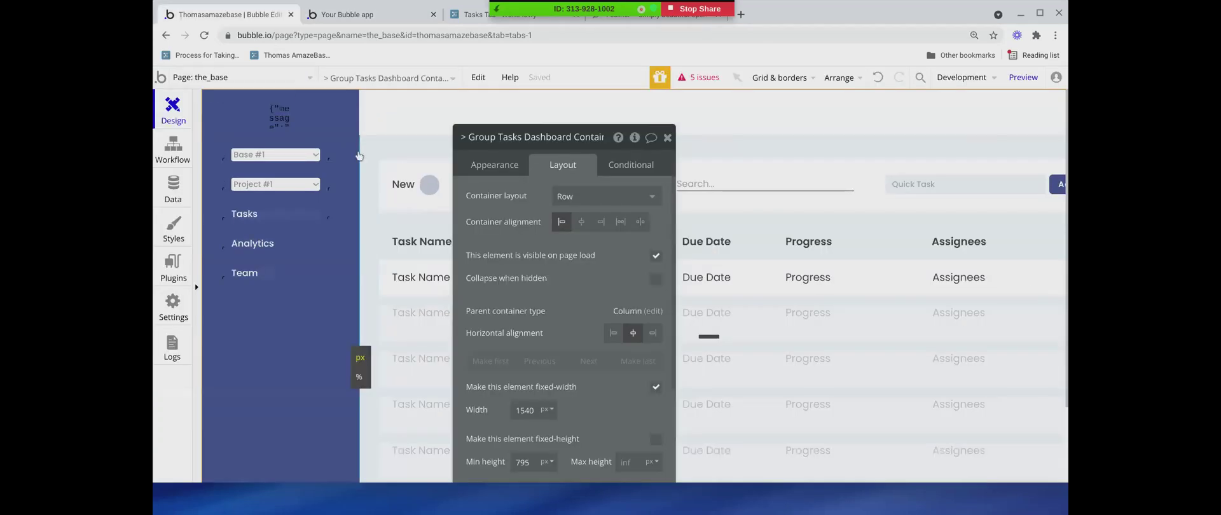
Compare the column layout of Group Sidebar Container with the row layout of its parent Group Tasks Dashboard Container
scroll(362, 317, down, 2)
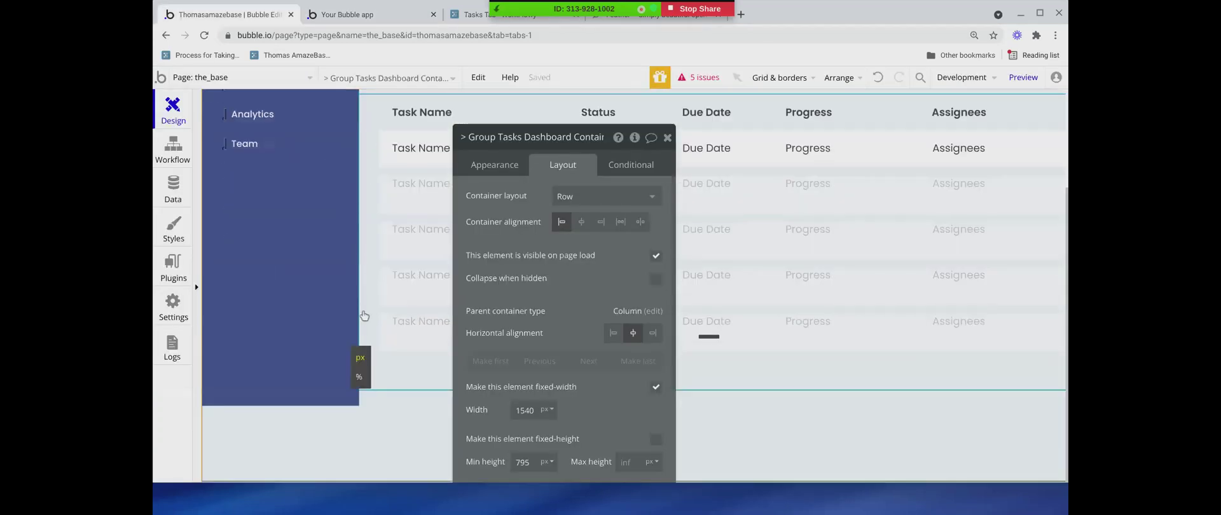
click(346, 355)
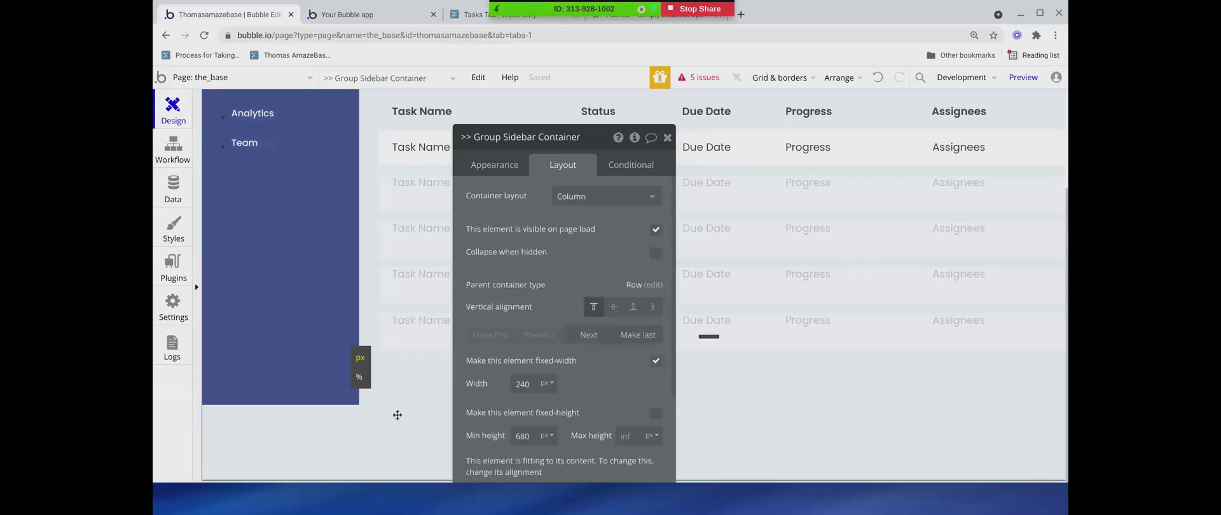
click(397, 414)
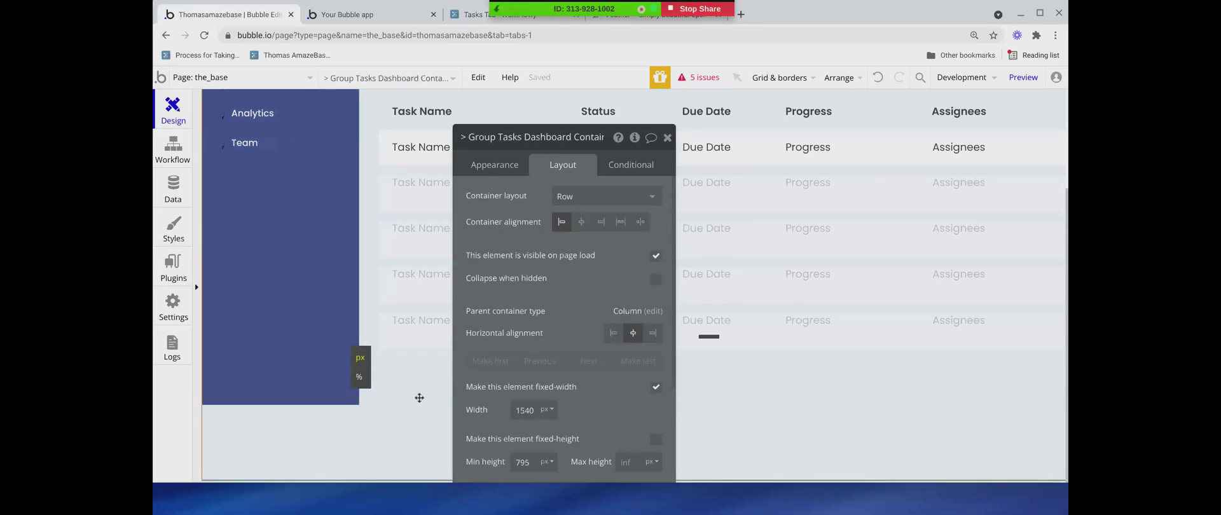
scroll(348, 354, up, 2)
click(348, 354)
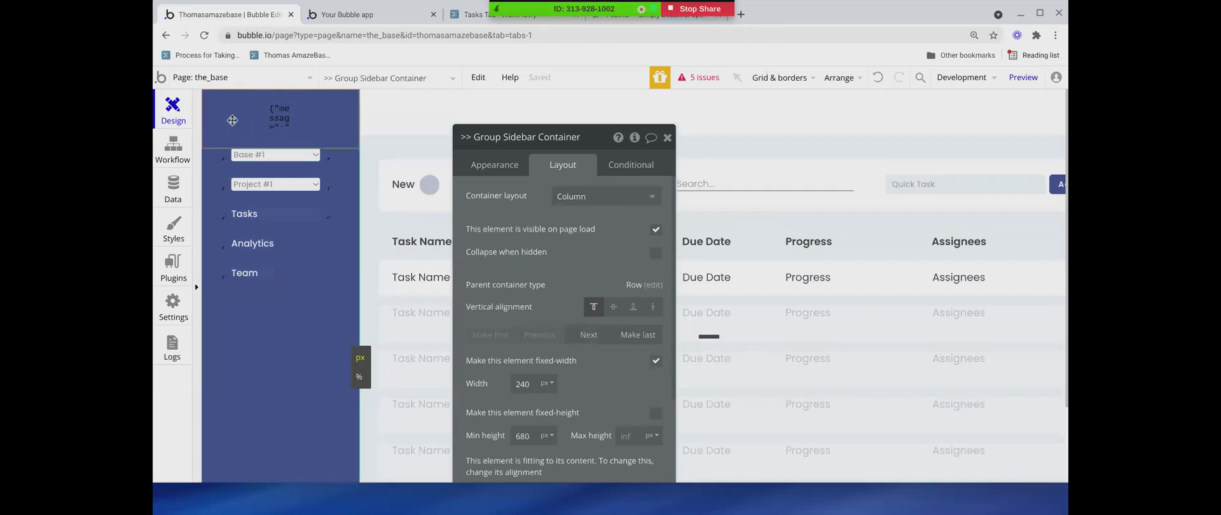
Inspect the layouts of the sidebar's logo group and Project #1 dropdown, comparing the sidebar with the app preview
click(283, 121)
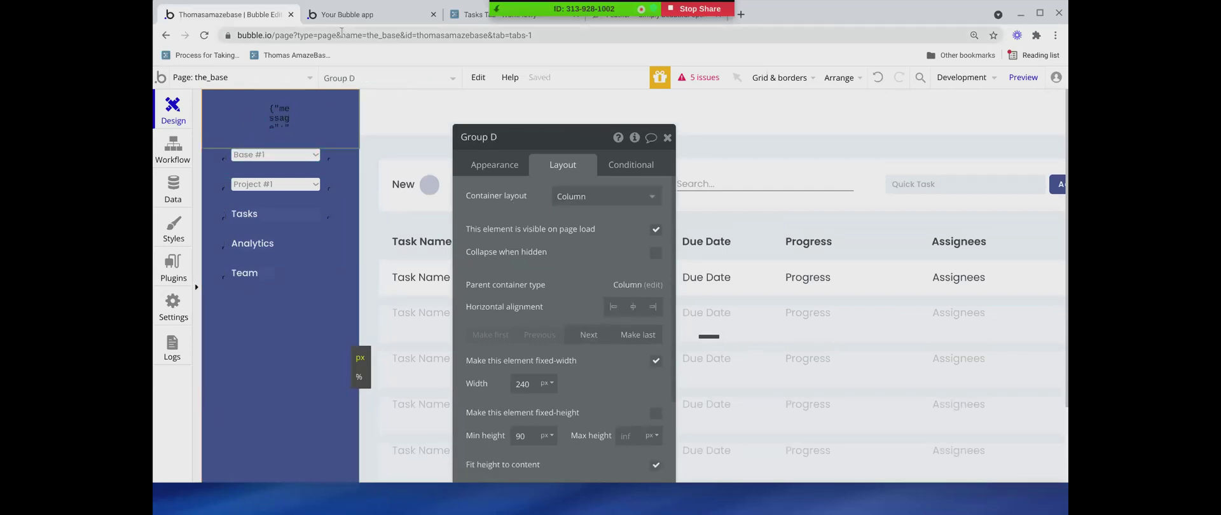
click(347, 14)
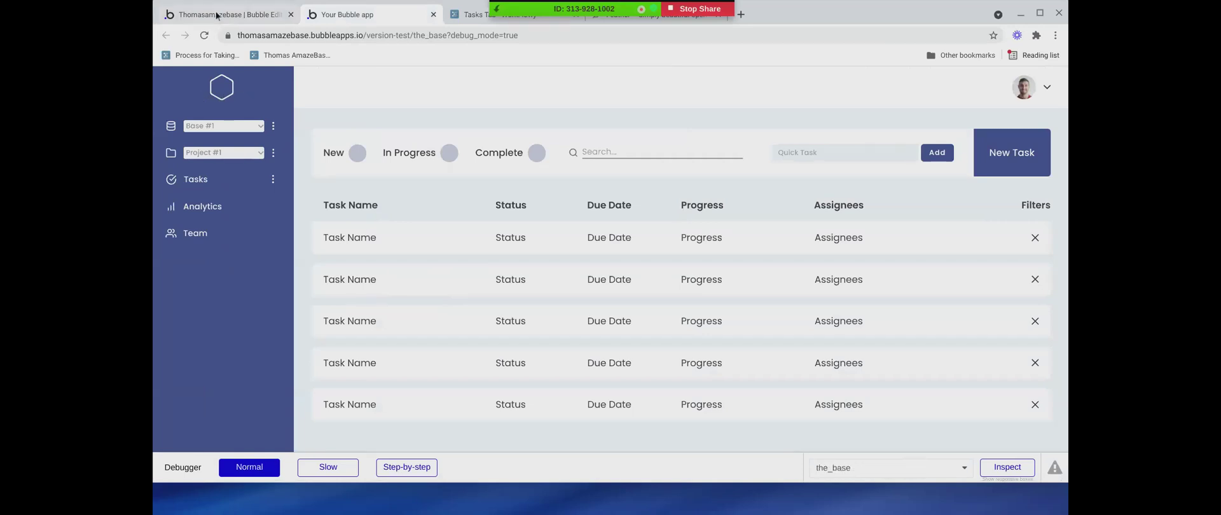
click(217, 14)
click(272, 179)
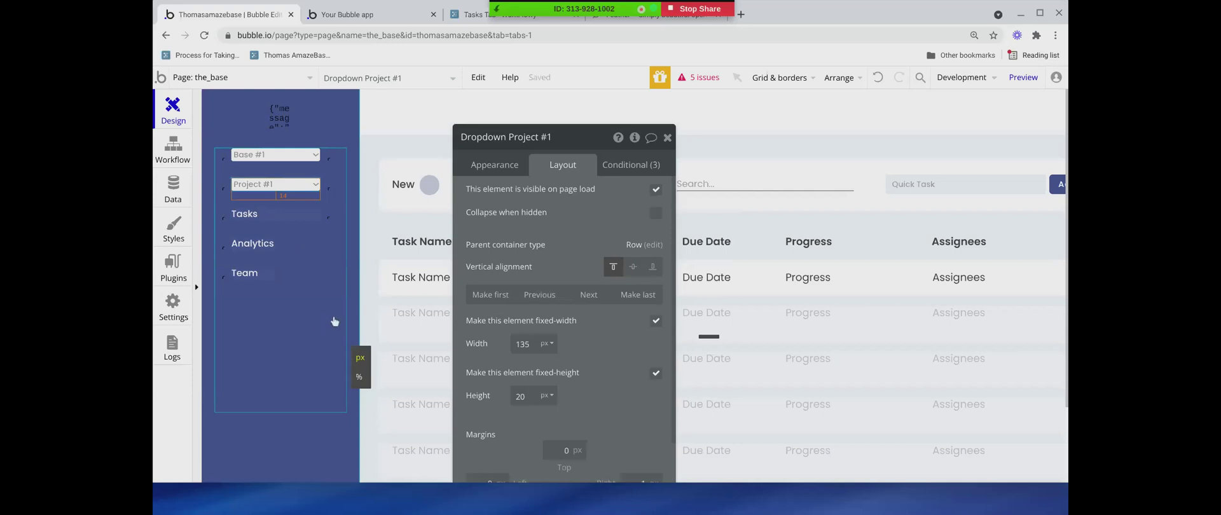
click(667, 137)
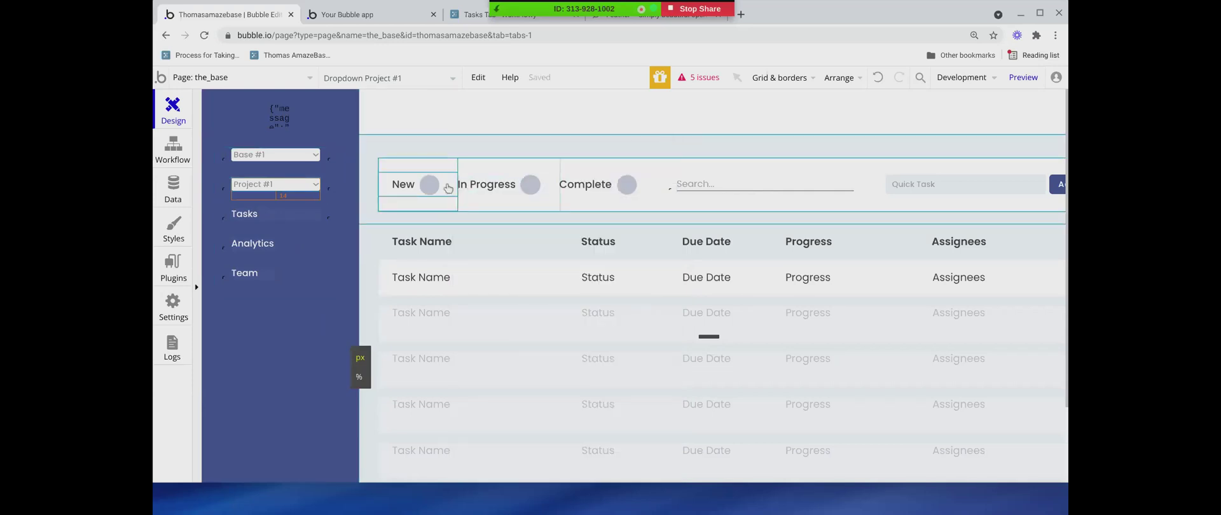
Inspect the layout settings of Group Q, Group Dashboard Header and Group O in the content area
scroll(422, 254, down, 2)
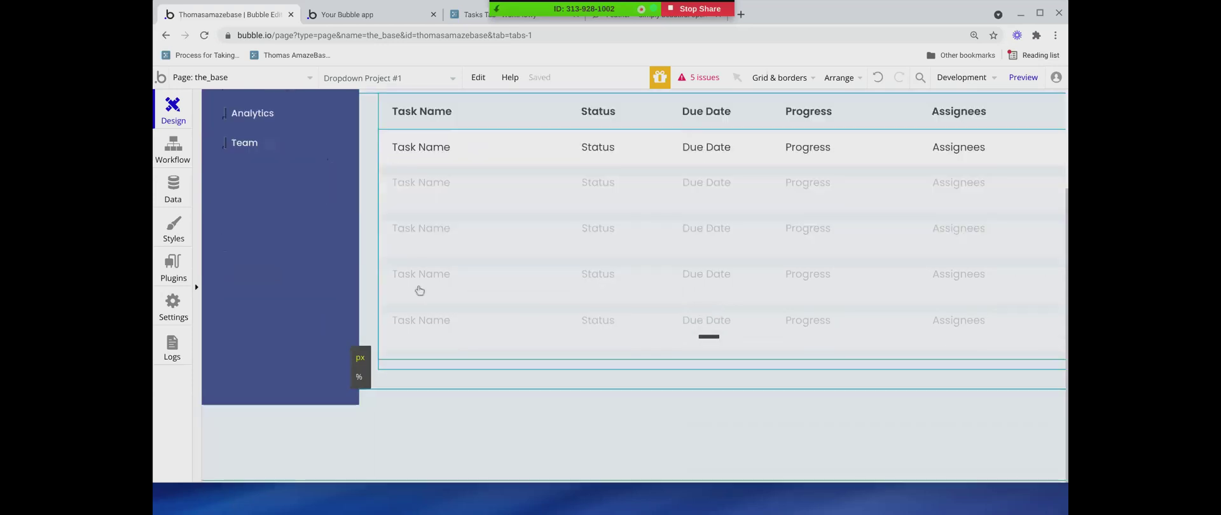
click(418, 376)
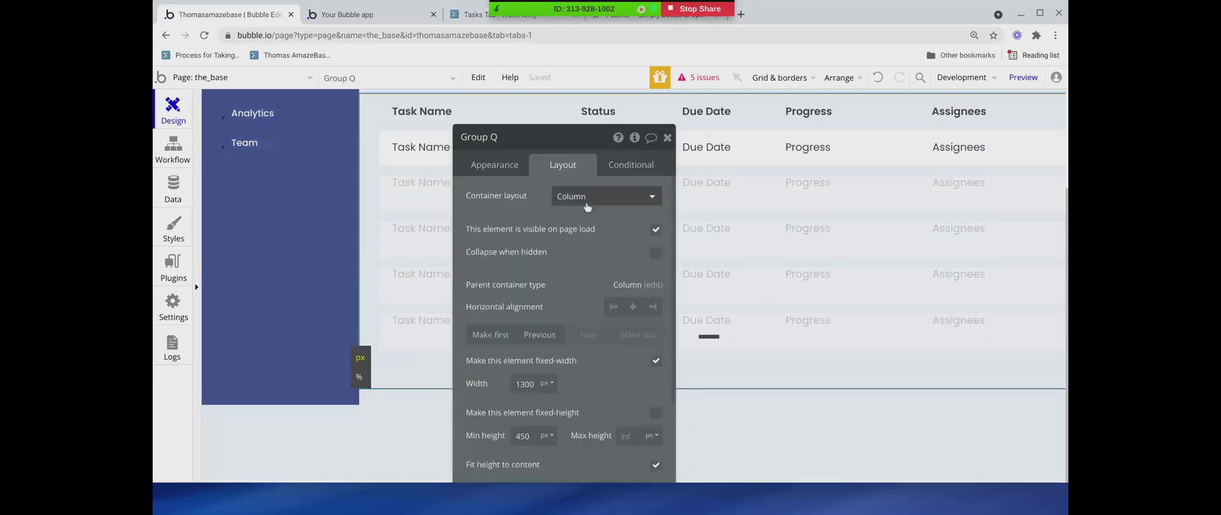
scroll(489, 106, up, 3)
click(489, 105)
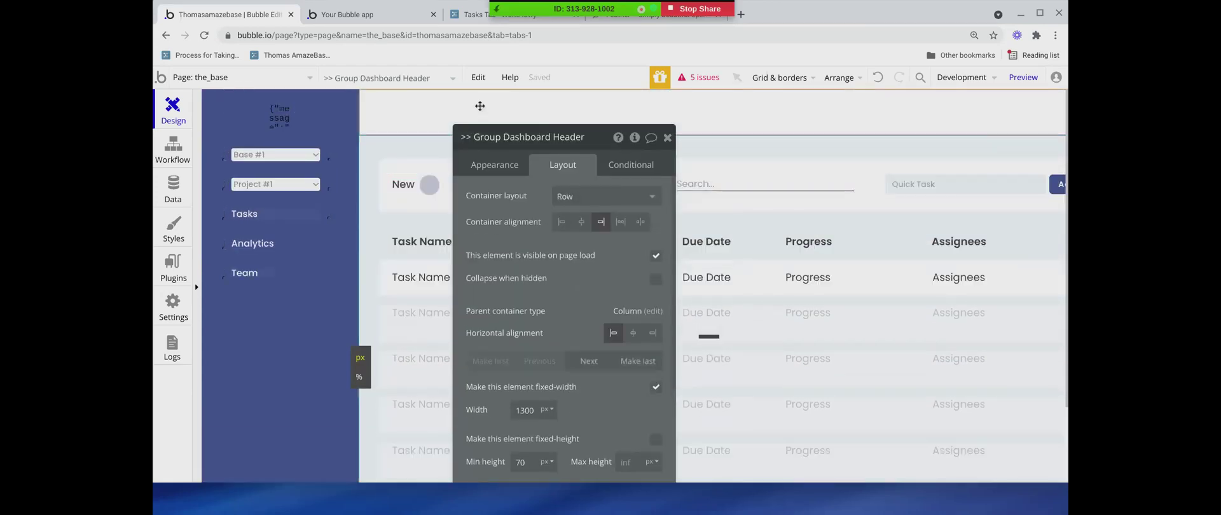
click(366, 179)
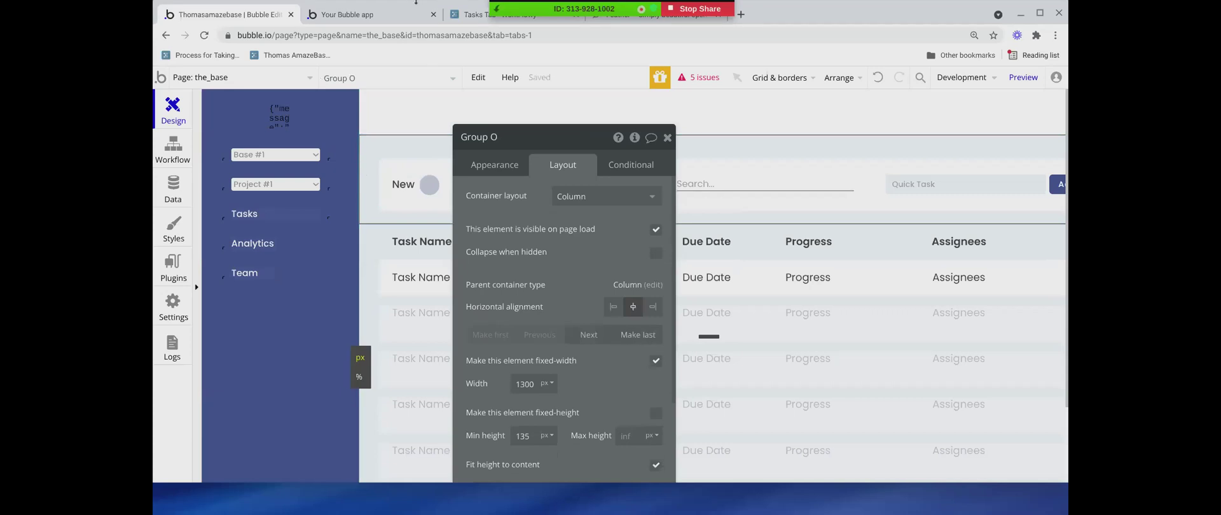
Compare the task toolbar and Group Q's task list in the editor with the app preview
click(400, 13)
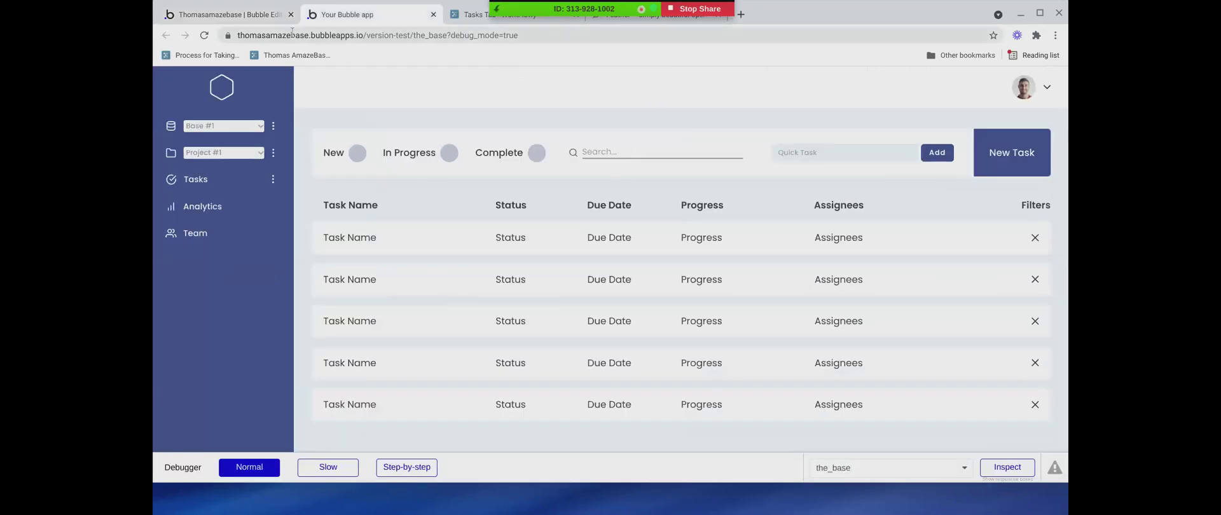
click(266, 16)
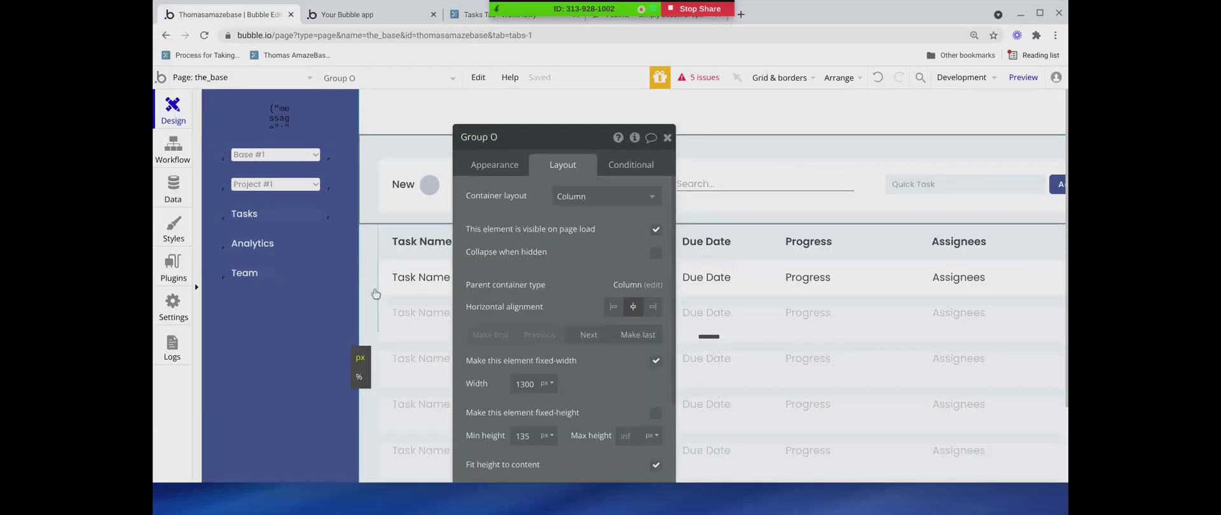
scroll(381, 273, down, 2)
click(396, 173)
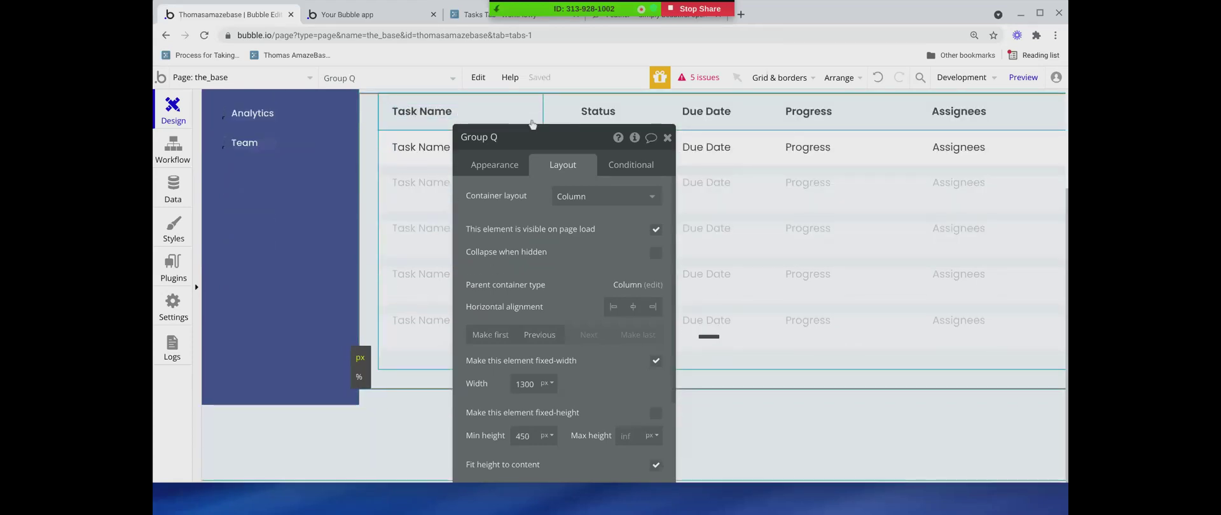
key(ctrl+Tab)
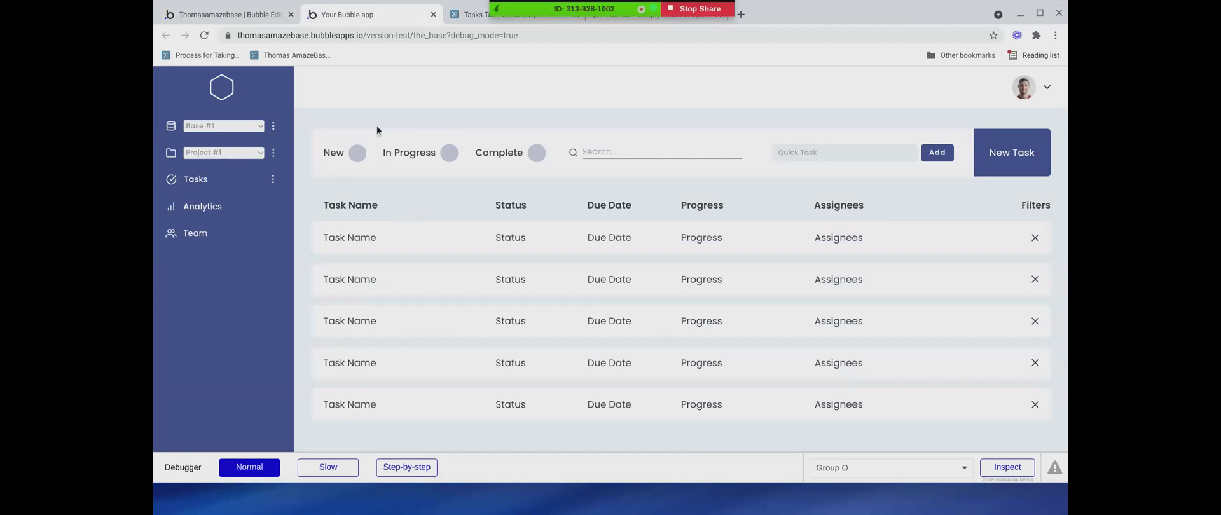
click(242, 15)
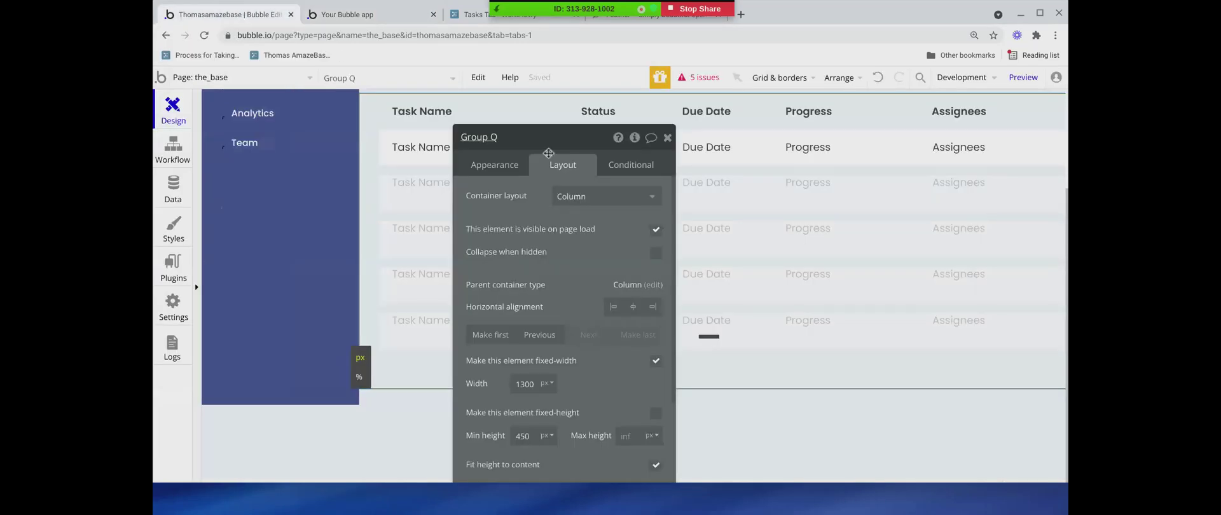
Close Group Q's property editor and look over the unobstructed page design
click(665, 134)
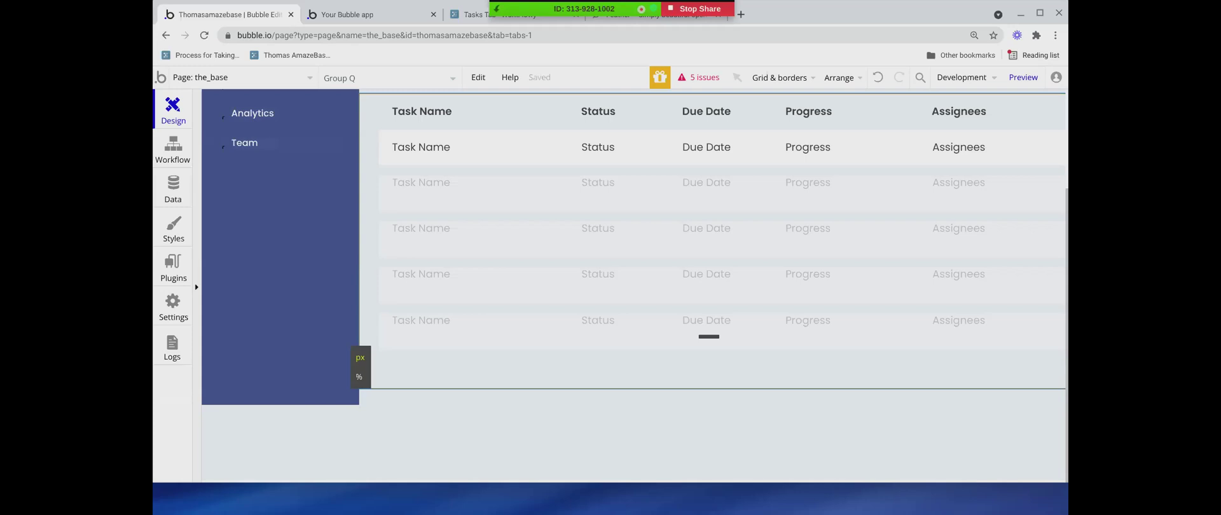
scroll(389, 100, up, 3)
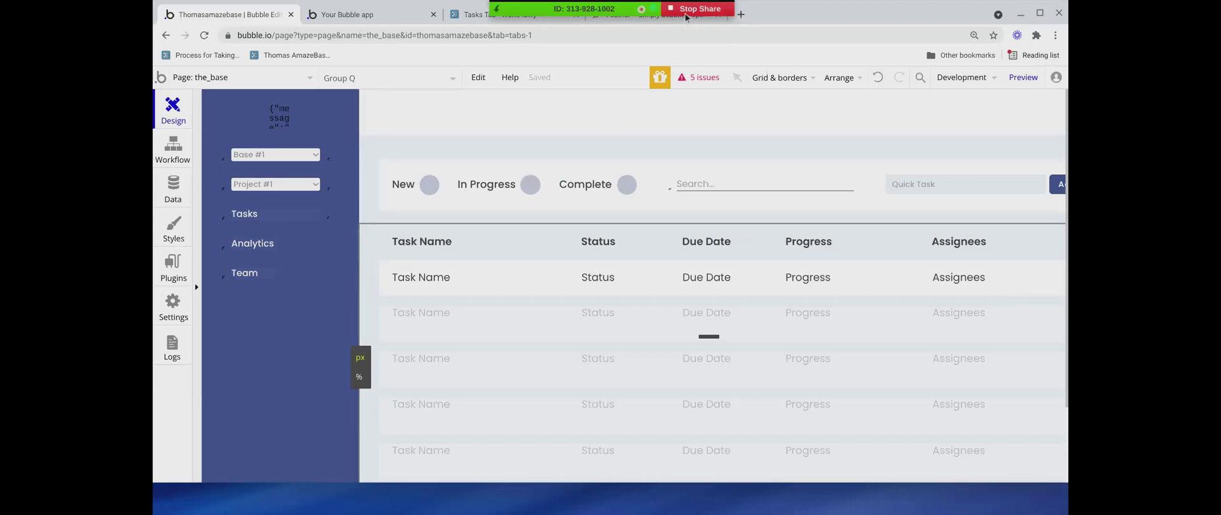
scroll(422, 284, down, 3)
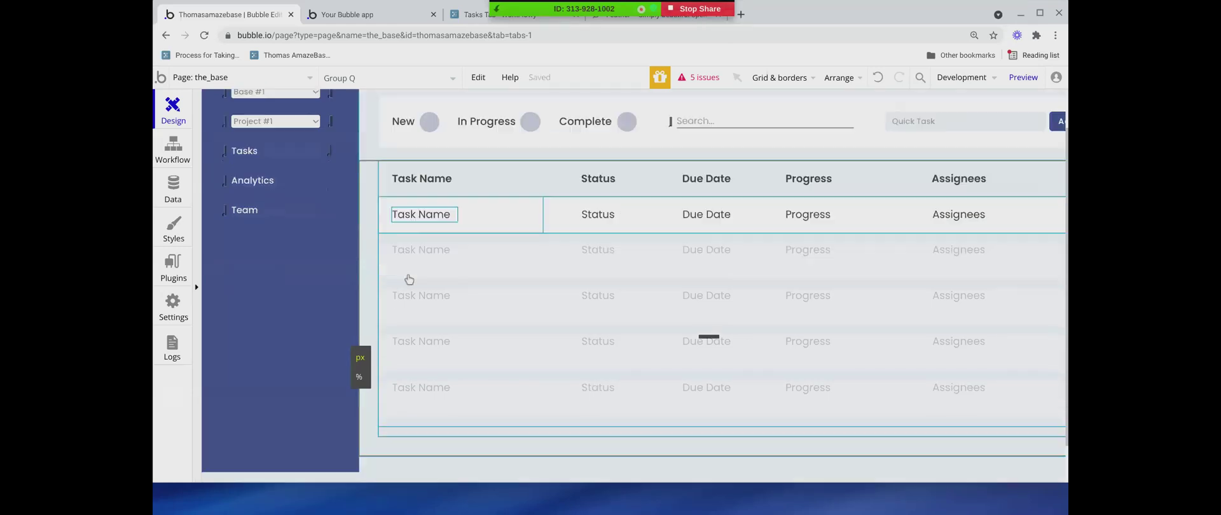
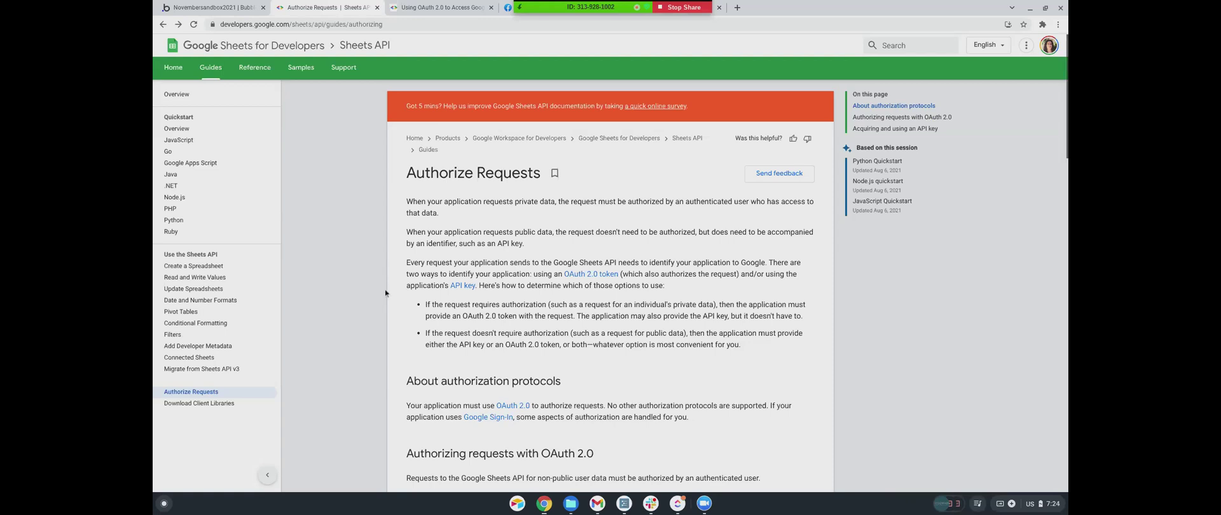
Read the introduction and authorization protocols of the Authorize Requests guide in the Google Sheets API documentation
scroll(385, 293, down, 1)
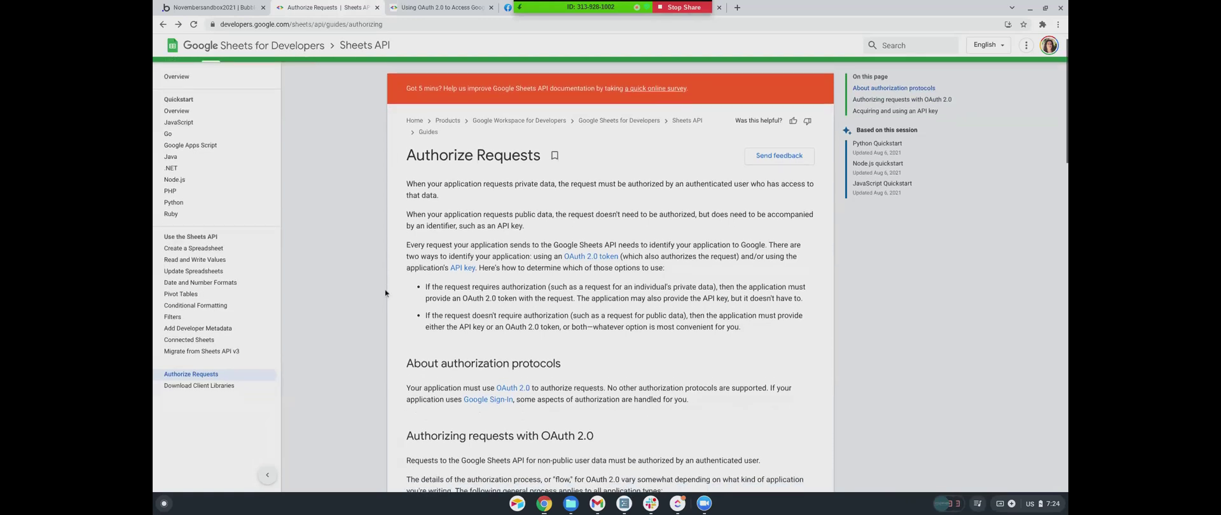
scroll(385, 293, down, 2)
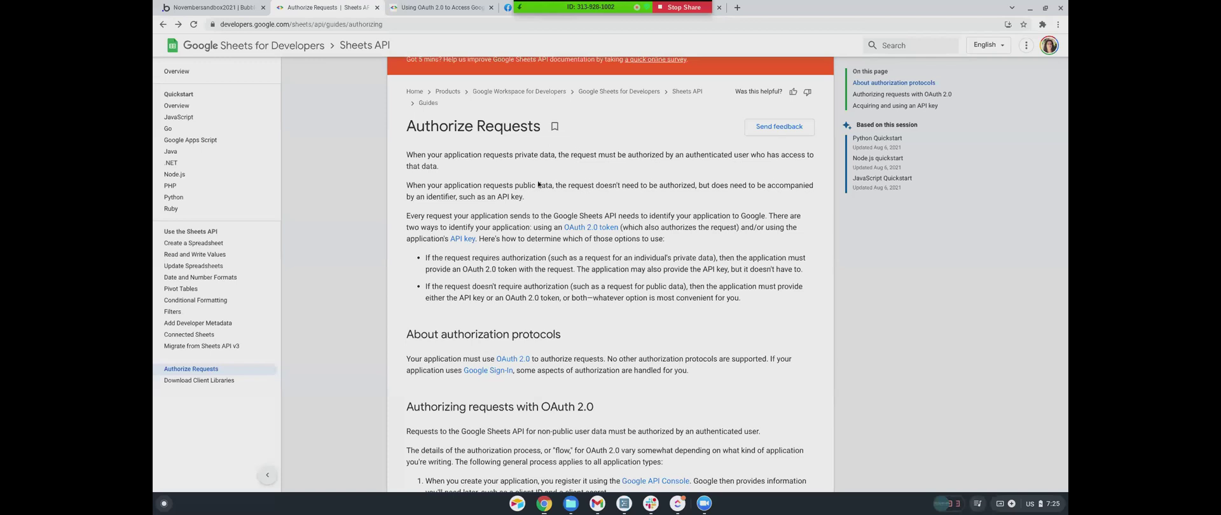
scroll(377, 285, down, 1)
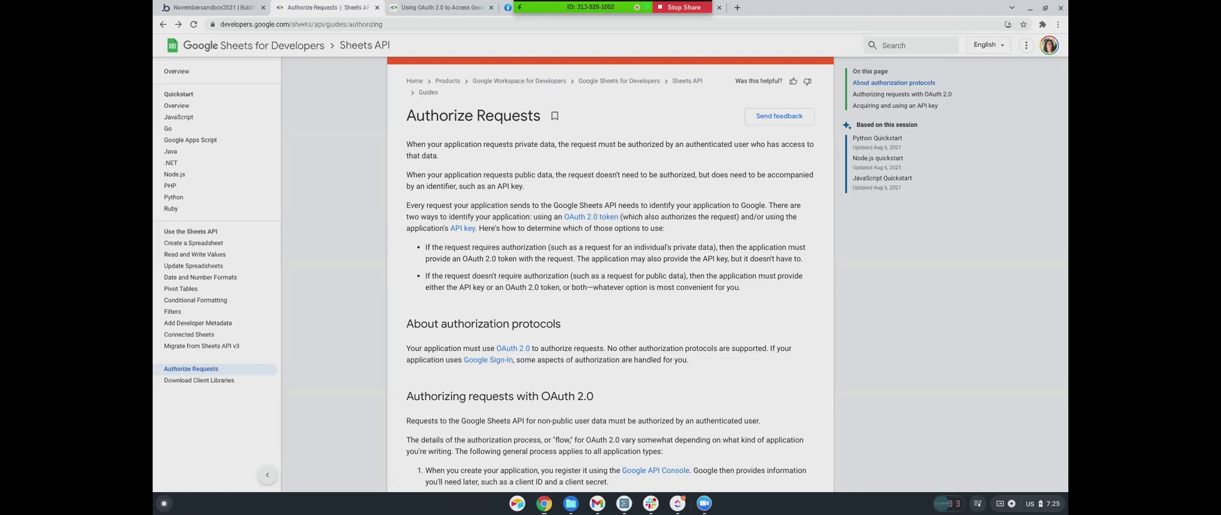
Switch from the Authorize Requests guide to the Bubble editor and open the installed plugins with the API Connector settings
scroll(377, 286, down, 1)
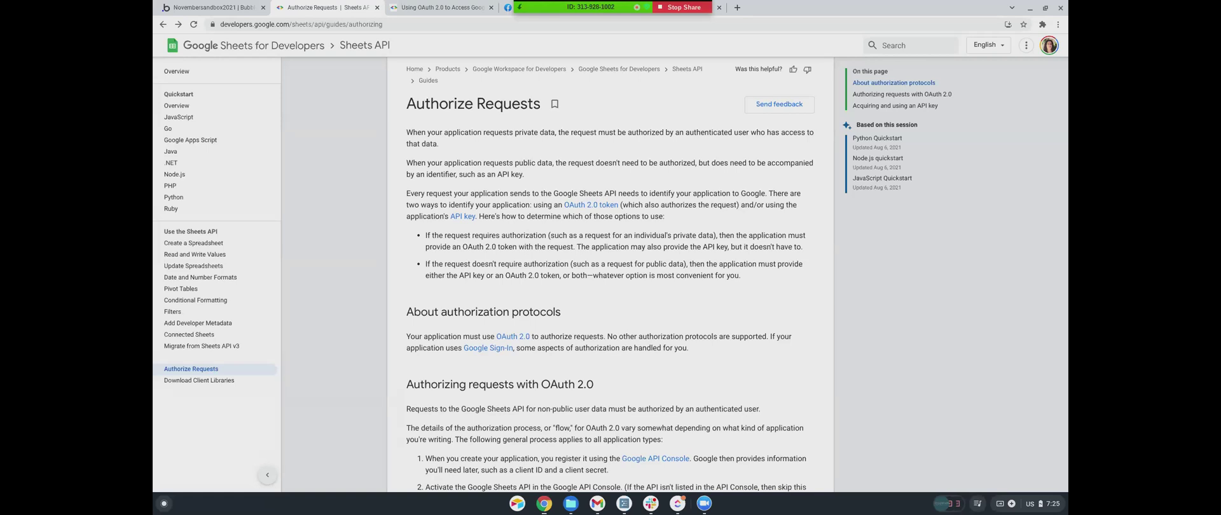
scroll(377, 287, down, 1)
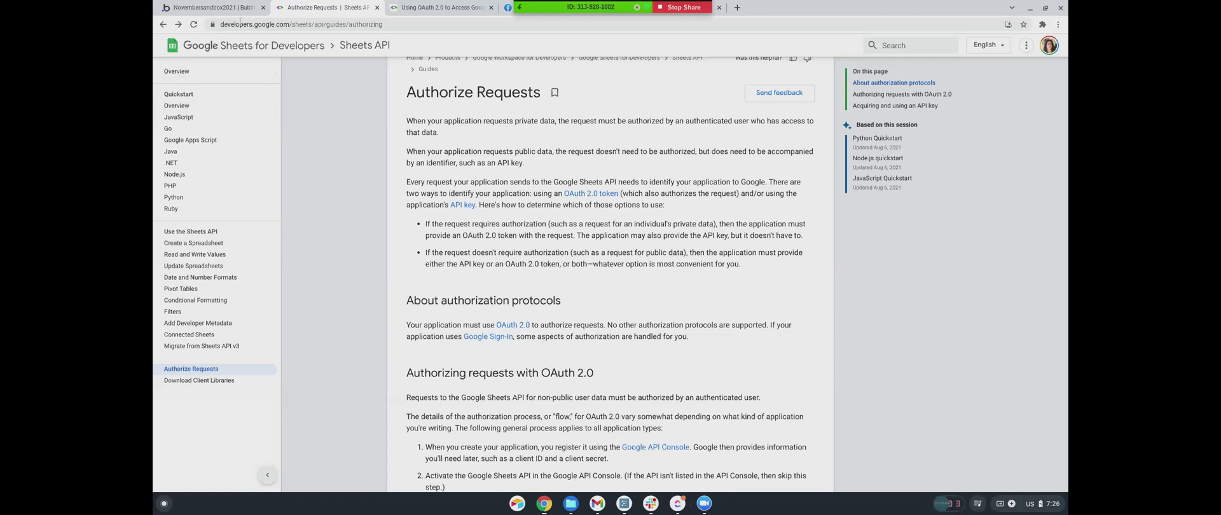
click(213, 7)
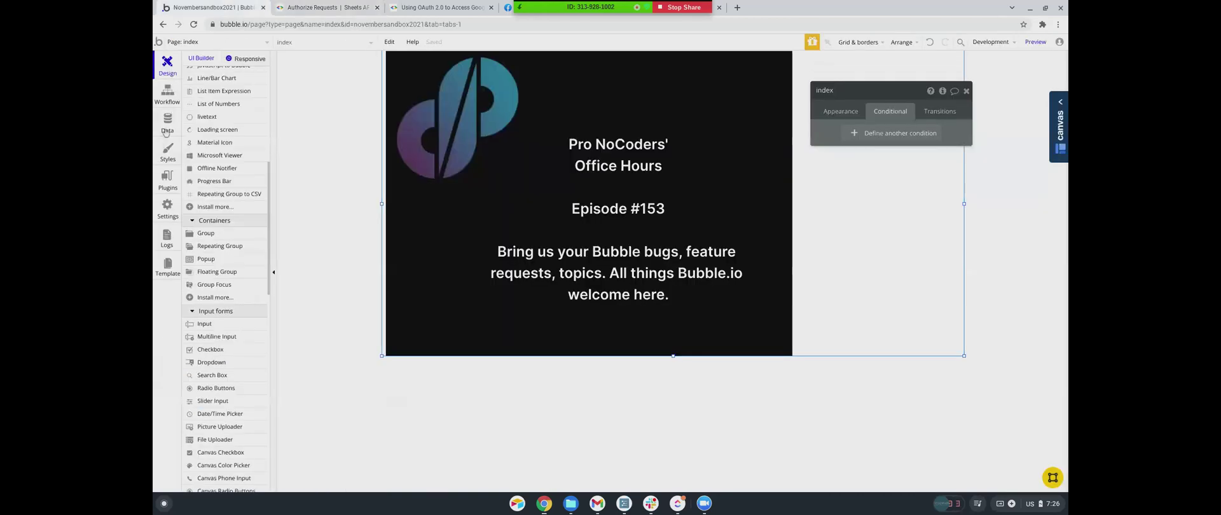
click(168, 181)
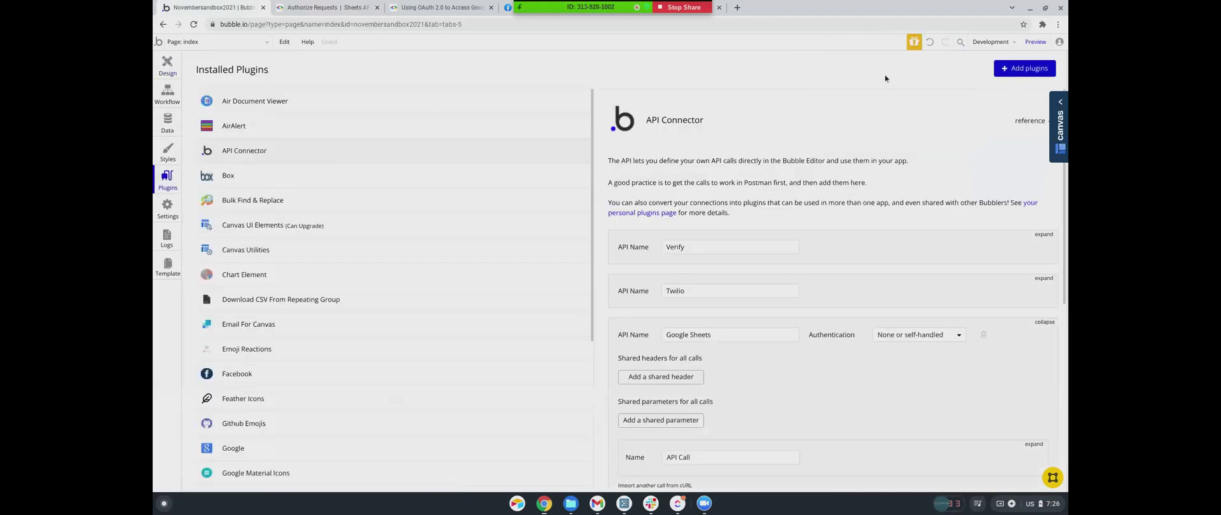
Examine the Google Sheets API setup in the API Connector, including authentication, shared headers, shared parameters and the API call
scroll(643, 310, down, 2)
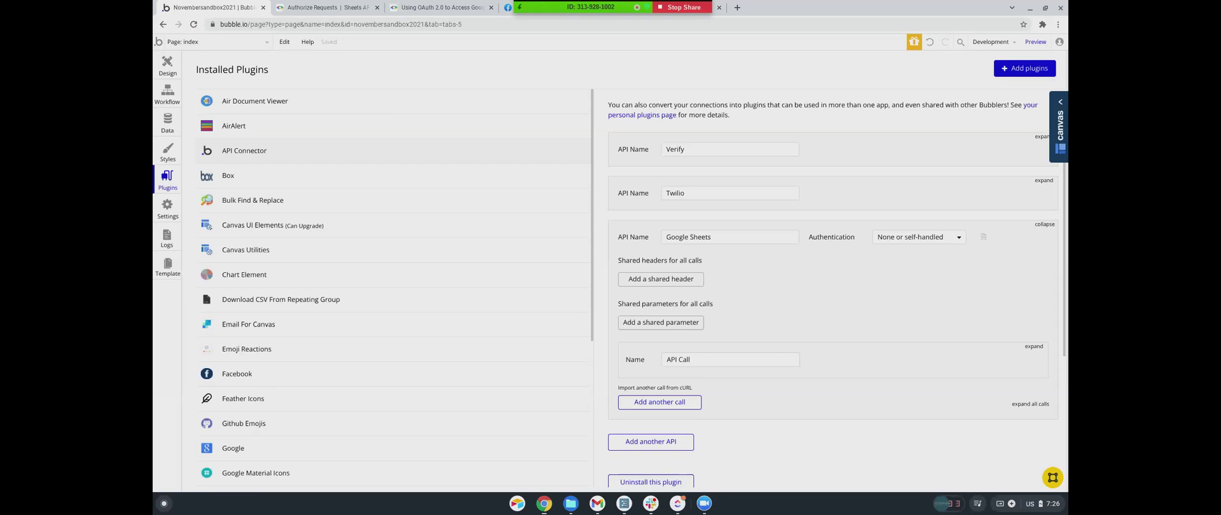
scroll(816, 323, up, 2)
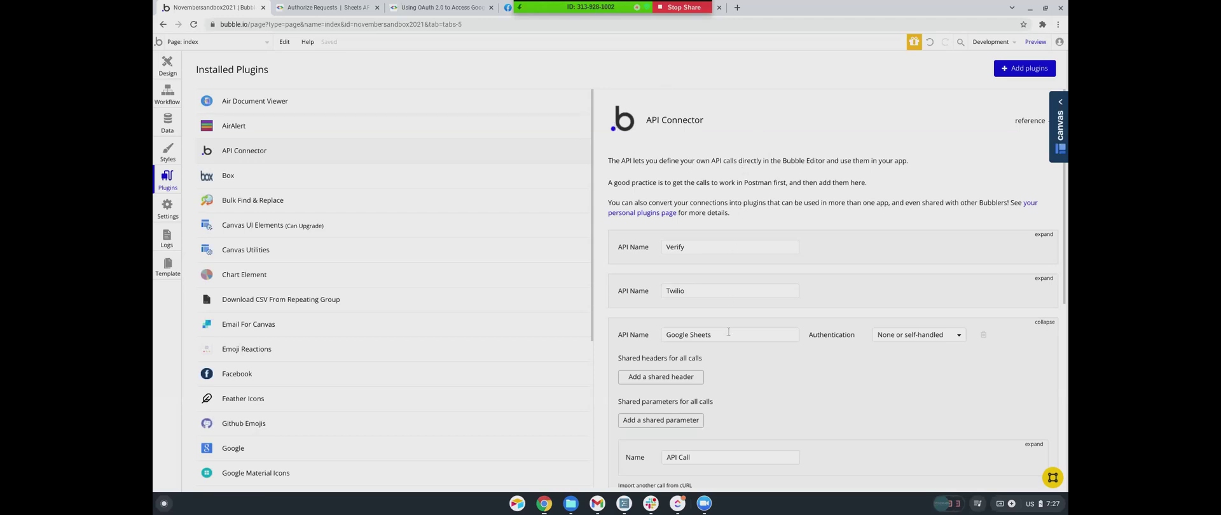
scroll(729, 331, down, 1)
scroll(729, 332, up, 1)
scroll(733, 318, down, 1)
scroll(733, 318, down, 4)
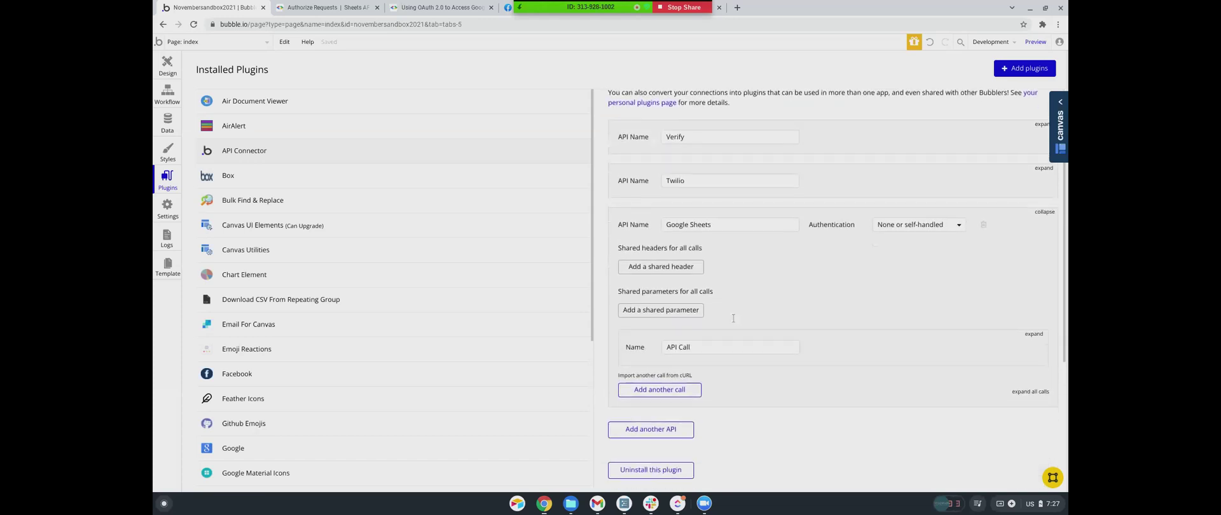
scroll(736, 318, up, 5)
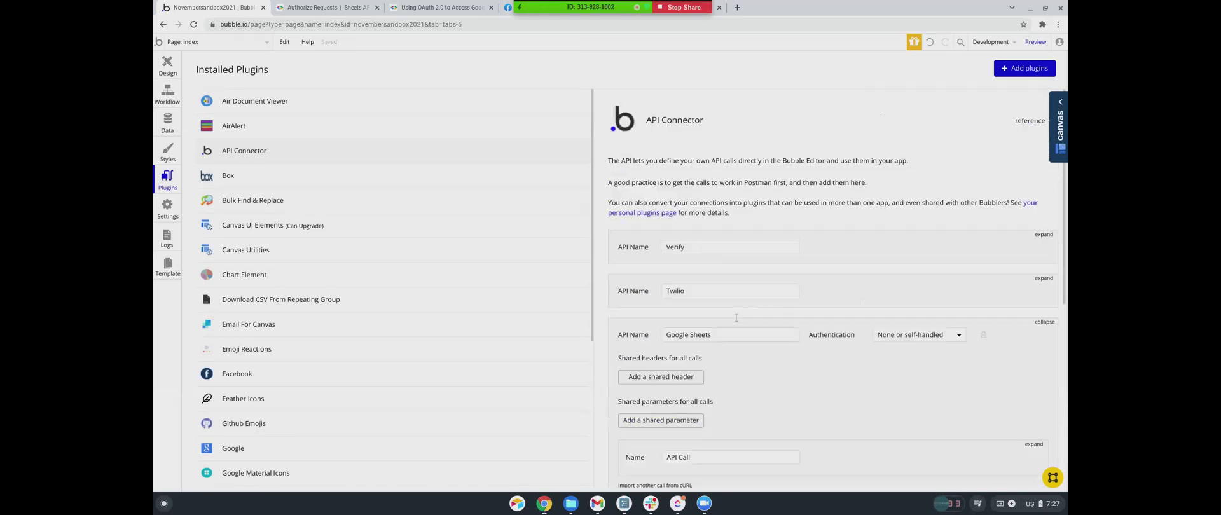
scroll(736, 318, down, 5)
scroll(732, 308, up, 5)
scroll(732, 305, down, 1)
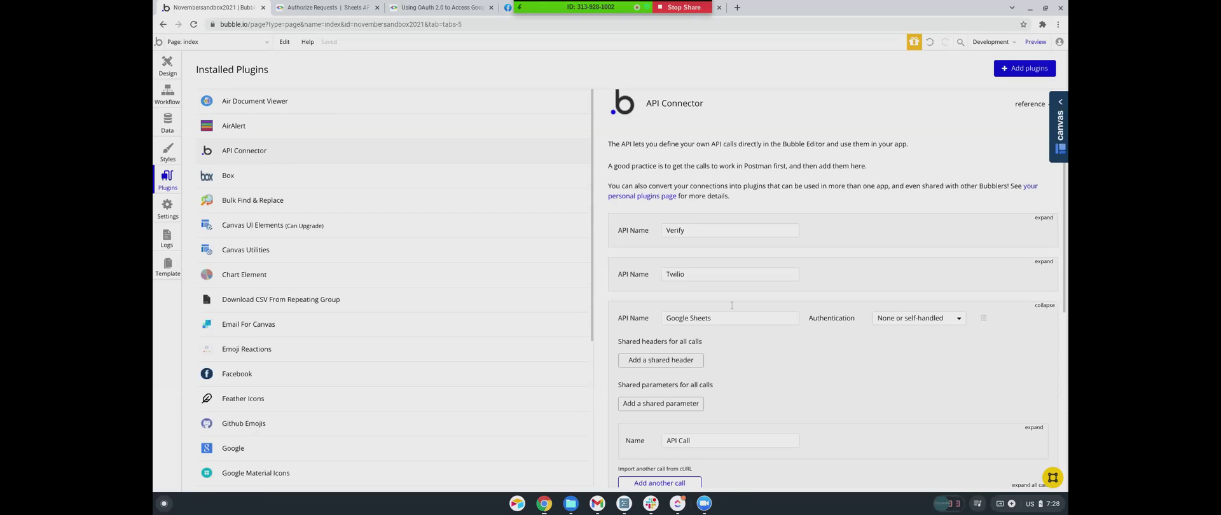
scroll(732, 305, up, 1)
scroll(732, 305, down, 5)
scroll(732, 305, up, 5)
scroll(732, 305, down, 5)
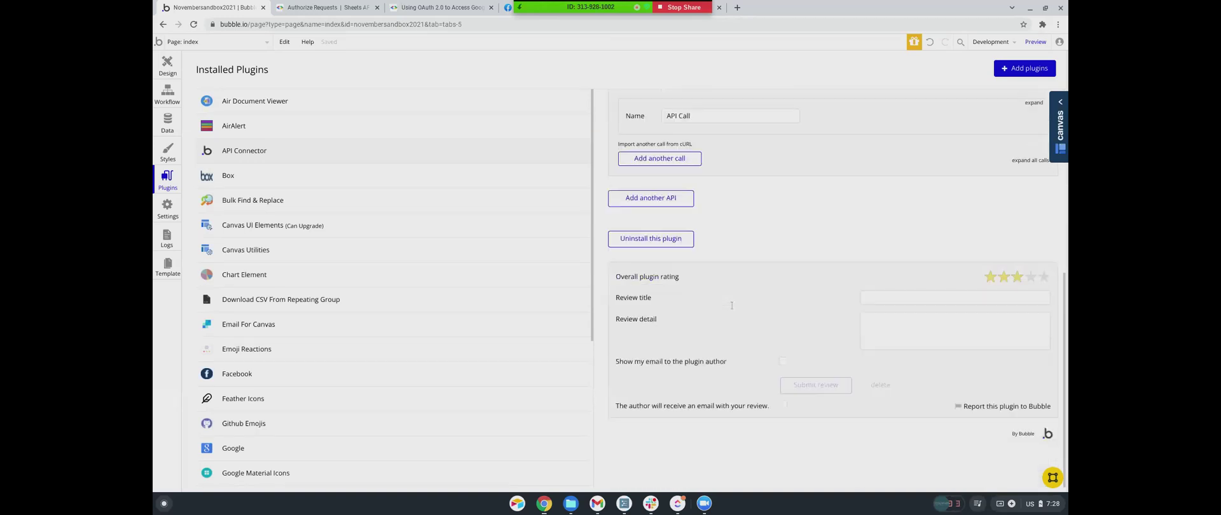
scroll(732, 305, up, 5)
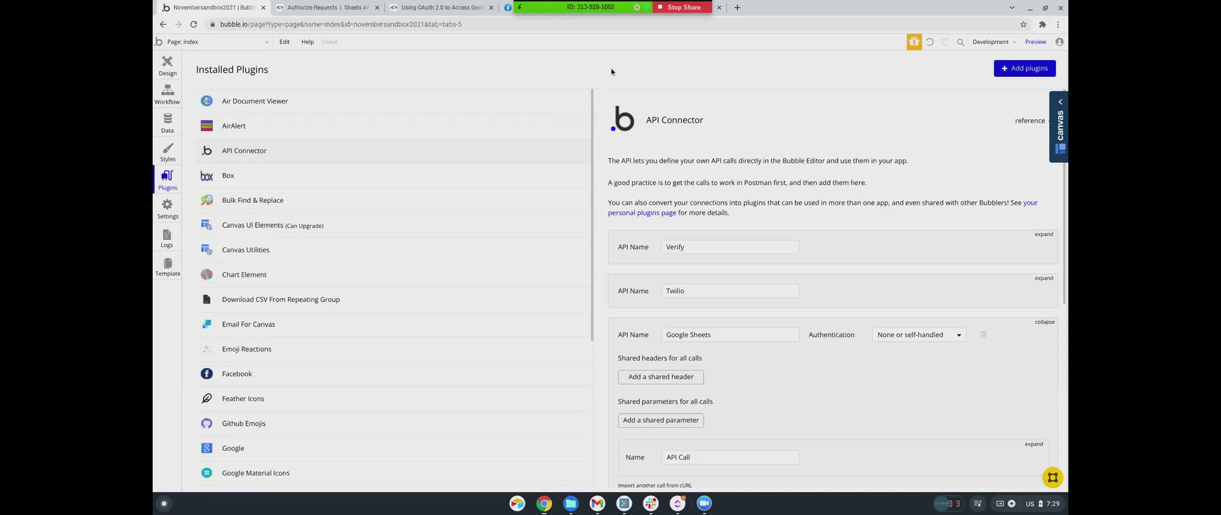
scroll(702, 344, down, 5)
scroll(701, 345, up, 5)
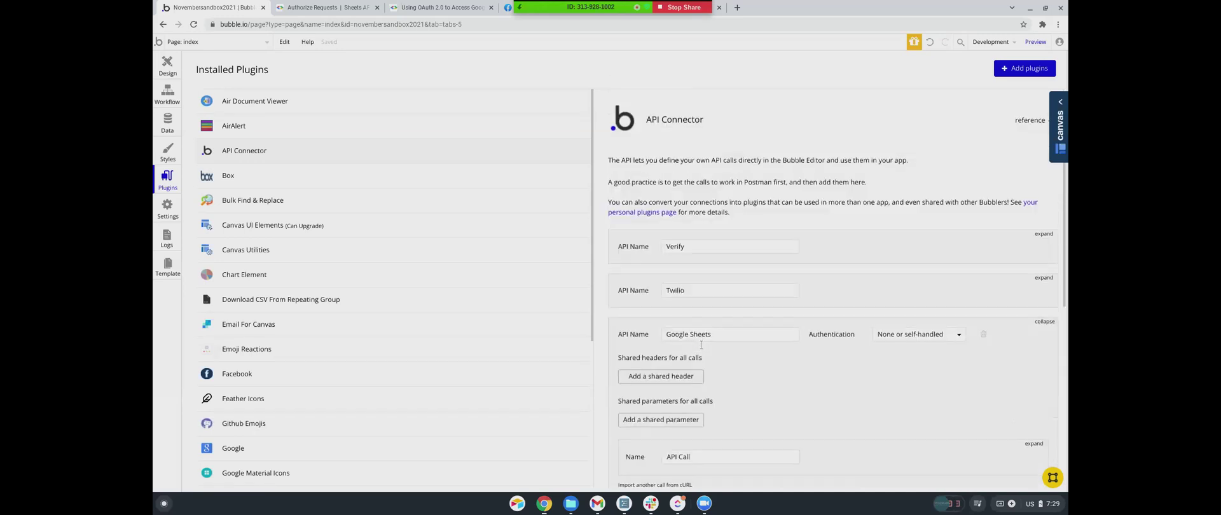
click(192, 44)
key(Escape)
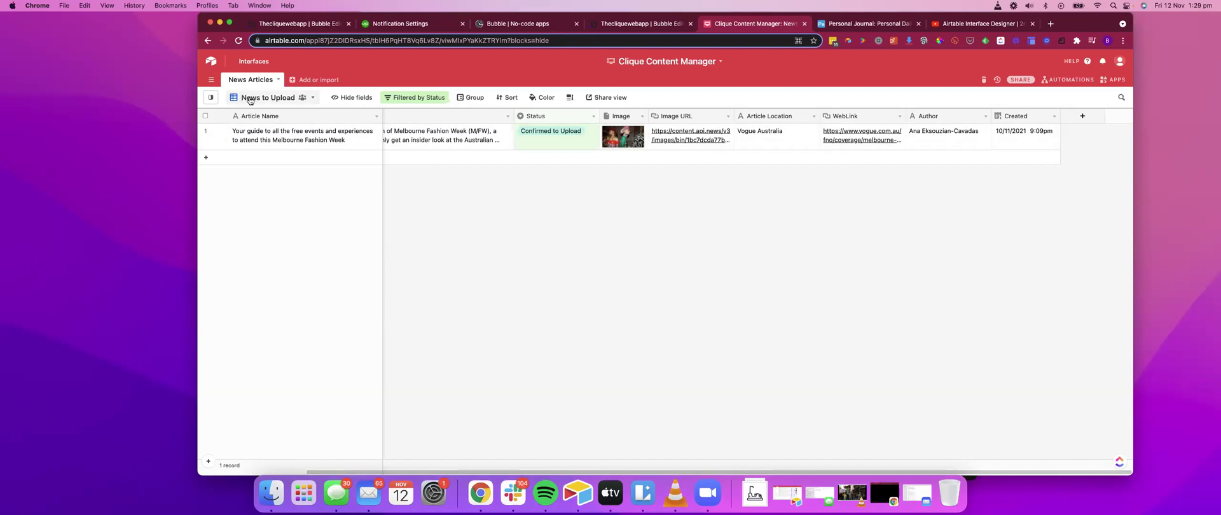
Look at the available views of the News Articles table in Airtable and the article's Status in News to Upload
click(210, 98)
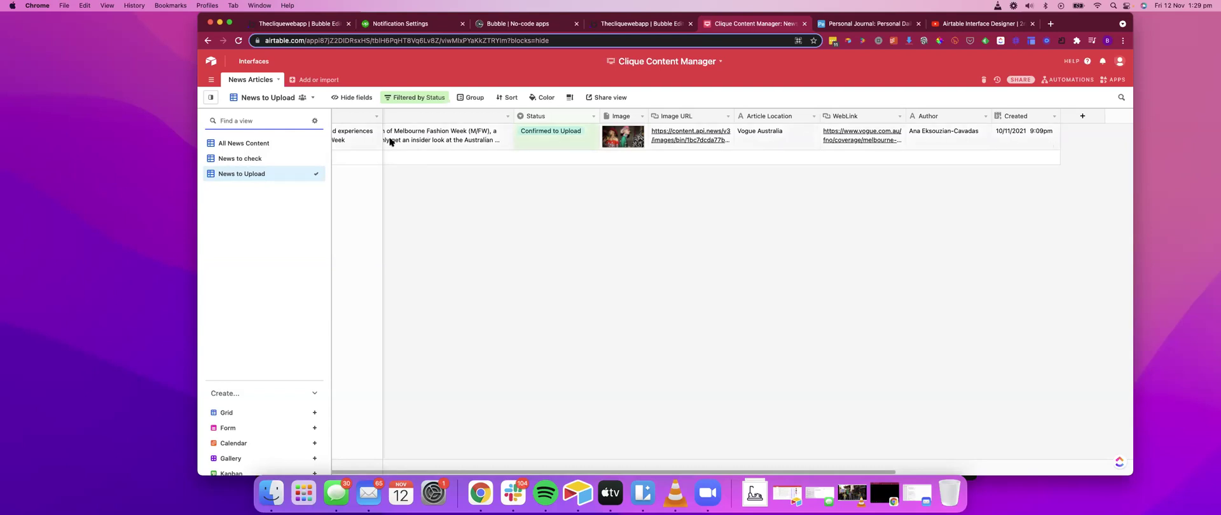
click(453, 167)
click(544, 132)
click(529, 194)
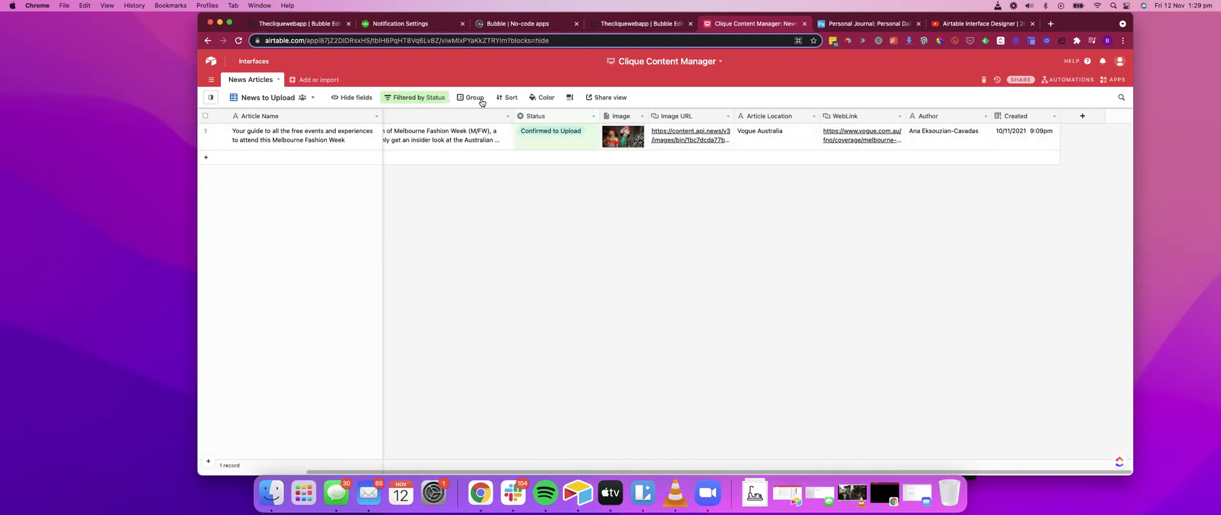
Switch to the Thecliquewebapp Bubble editor and open the All News Articles view in the app data
click(293, 25)
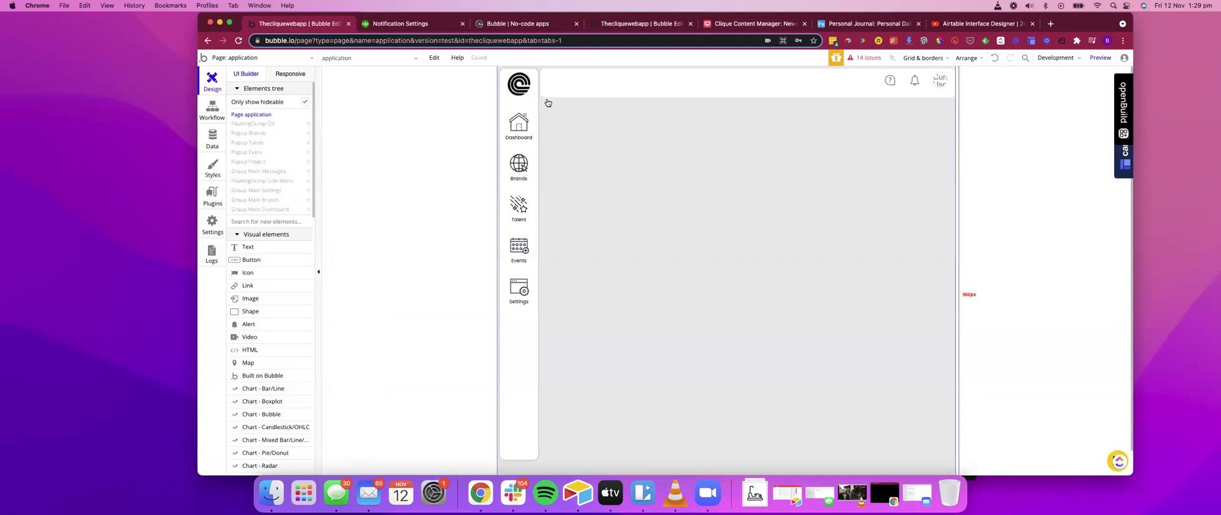
click(212, 138)
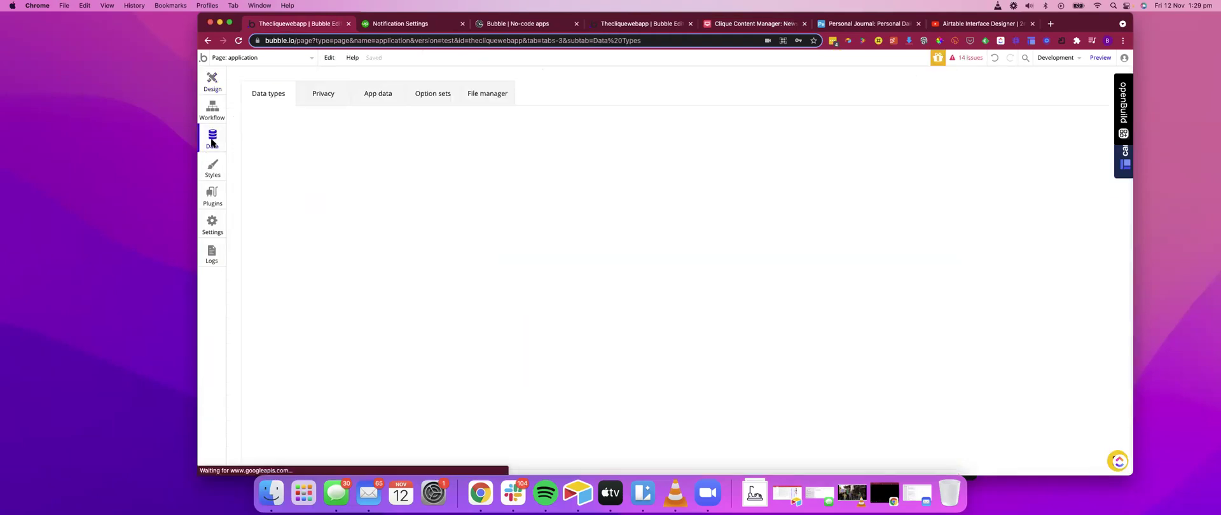
click(373, 98)
scroll(339, 253, down, 6)
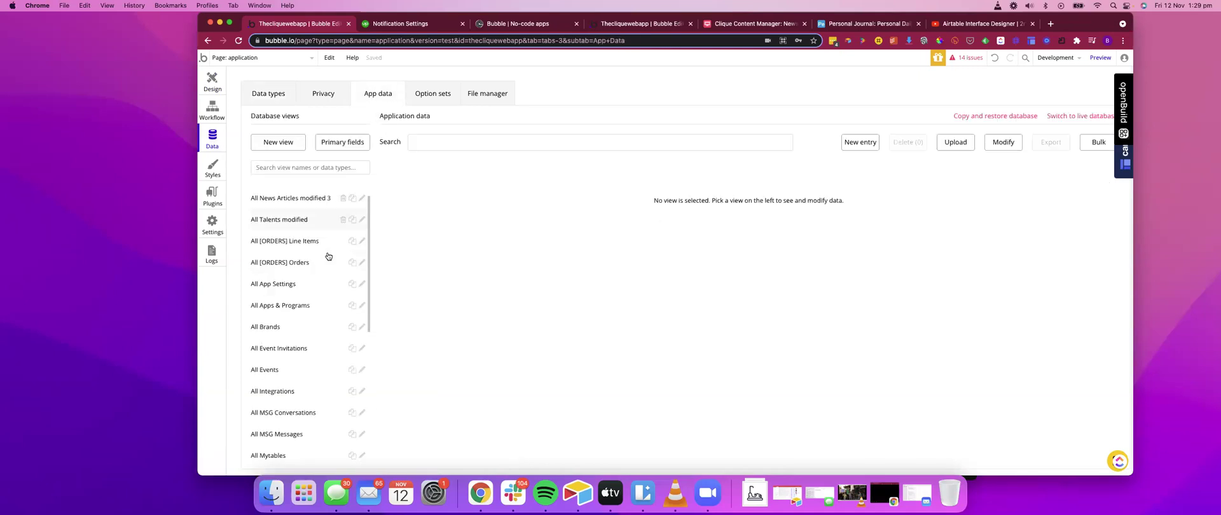
scroll(335, 251, down, 1)
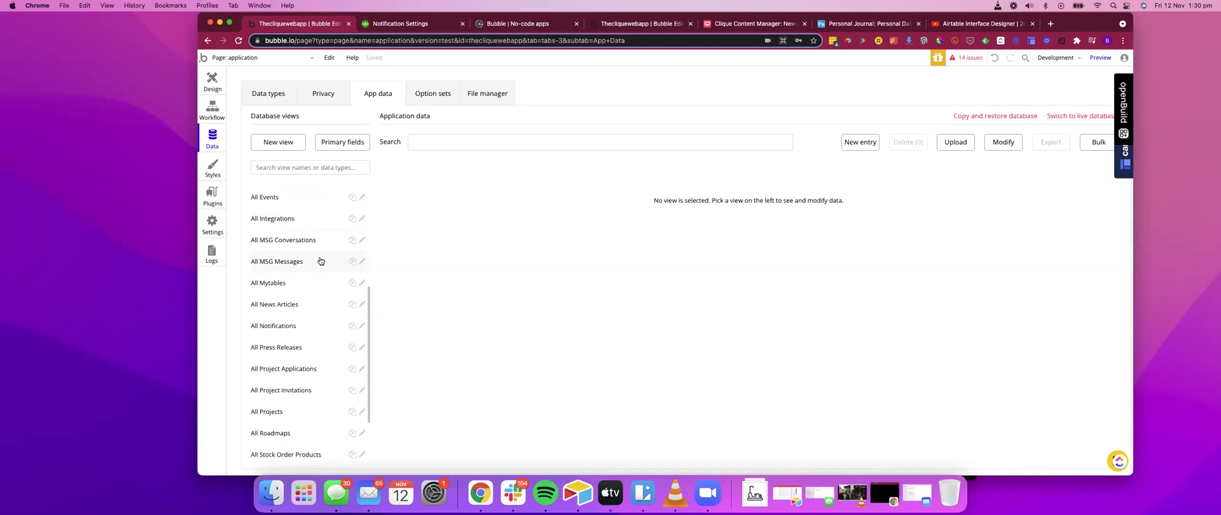
scroll(299, 274, down, 2)
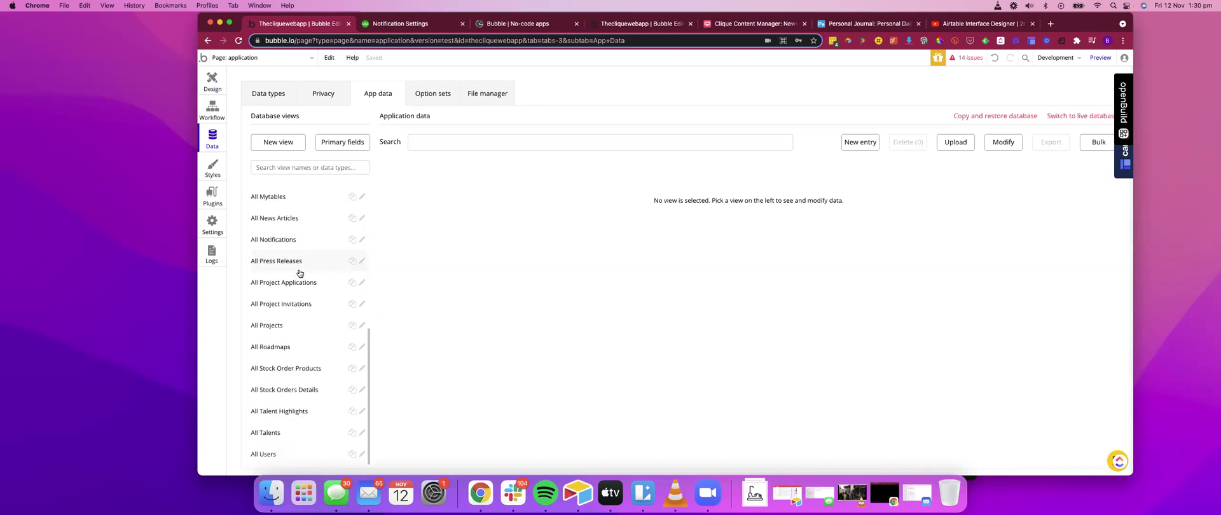
scroll(300, 272, up, 1)
click(297, 266)
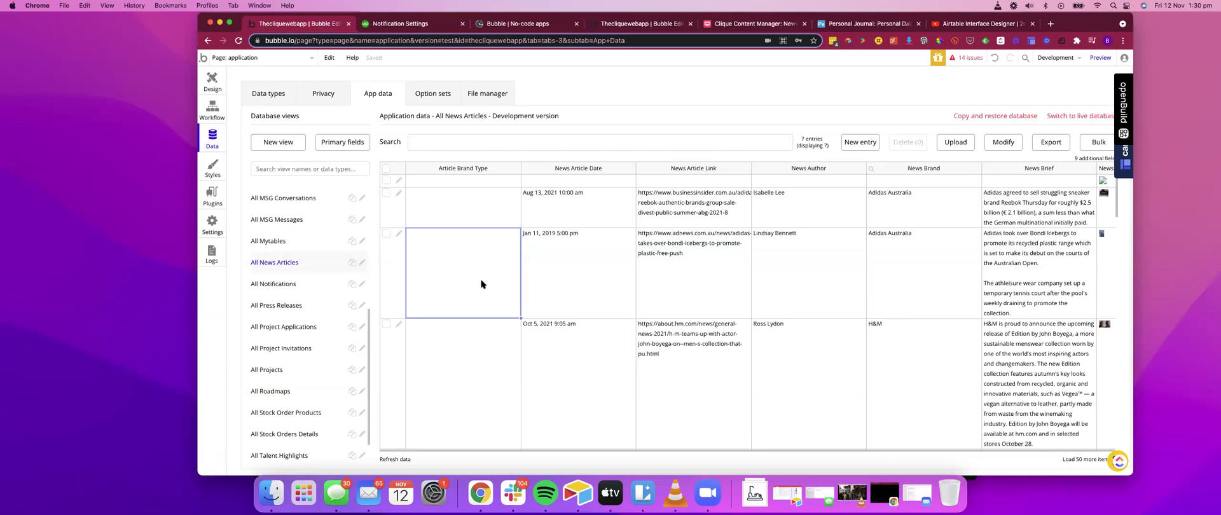
Examine the news article entries, including their date, link, author, brand and brief fields
scroll(477, 235, down, 1)
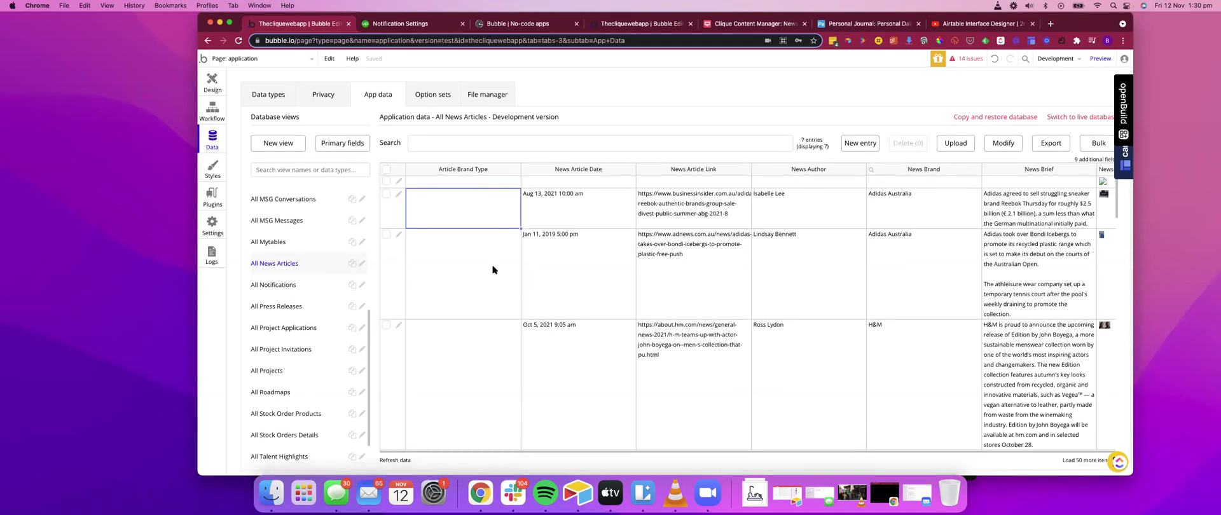
scroll(482, 254, down, 10)
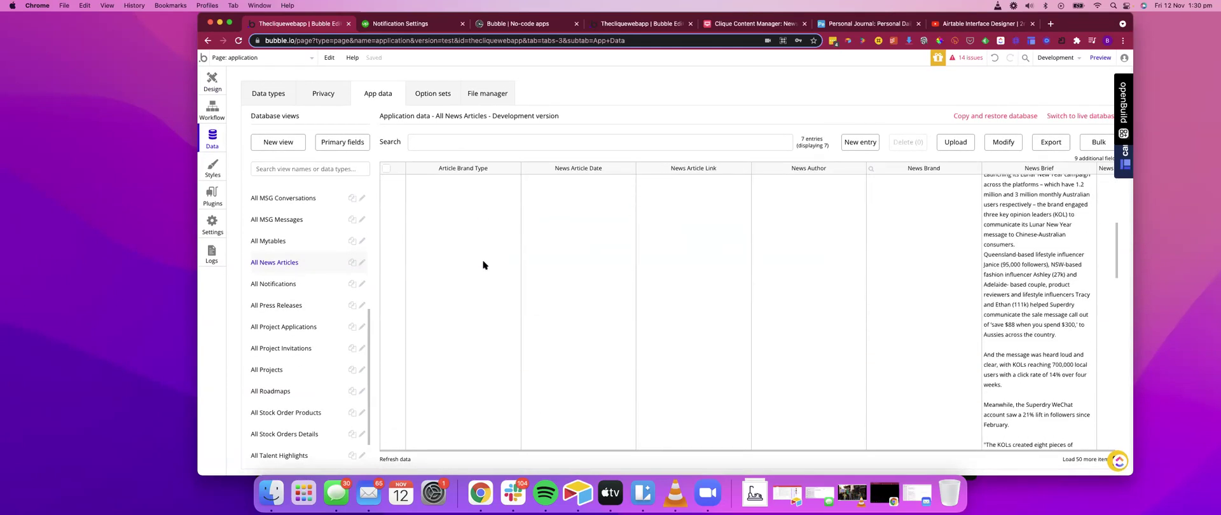
scroll(482, 265, down, 3)
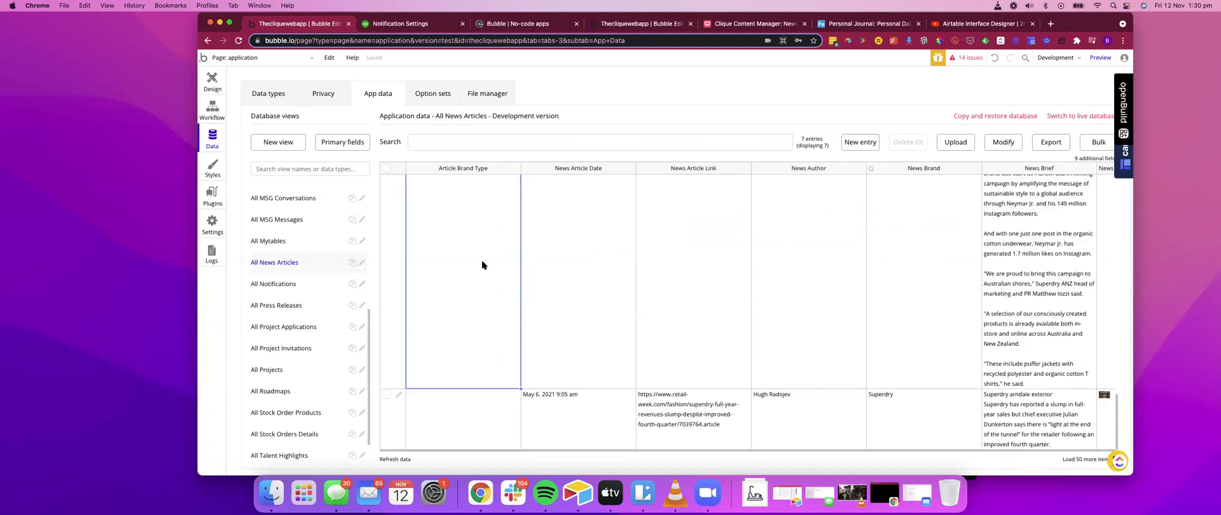
scroll(487, 265, down, 6)
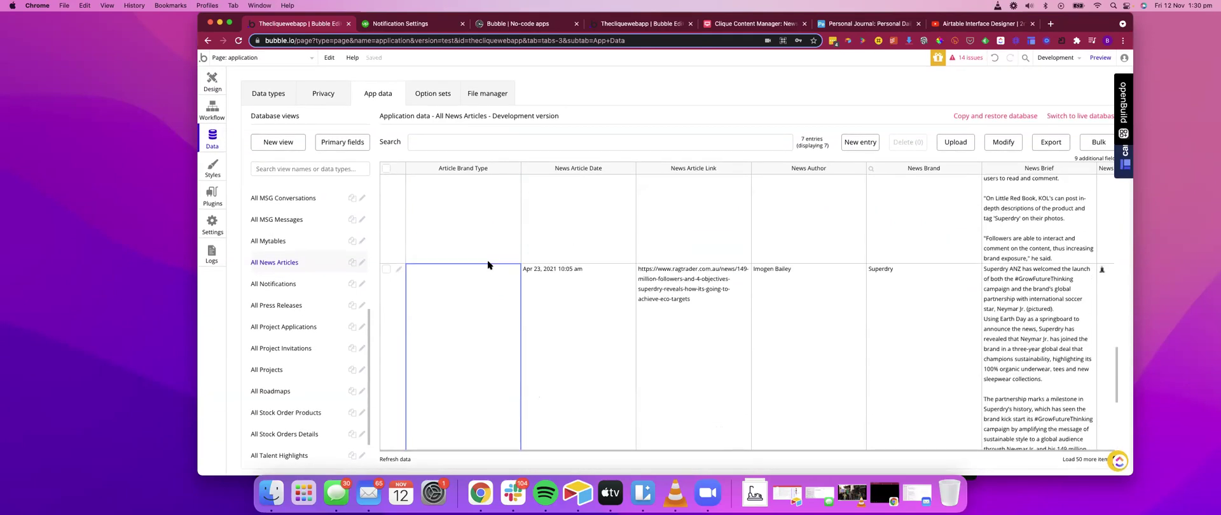
scroll(487, 265, up, 15)
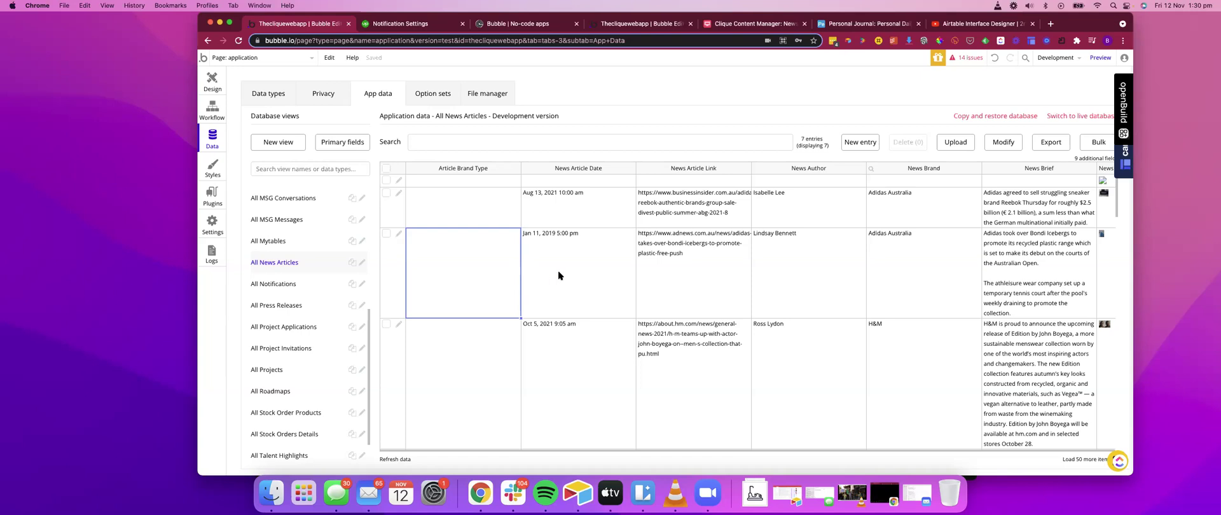
click(471, 200)
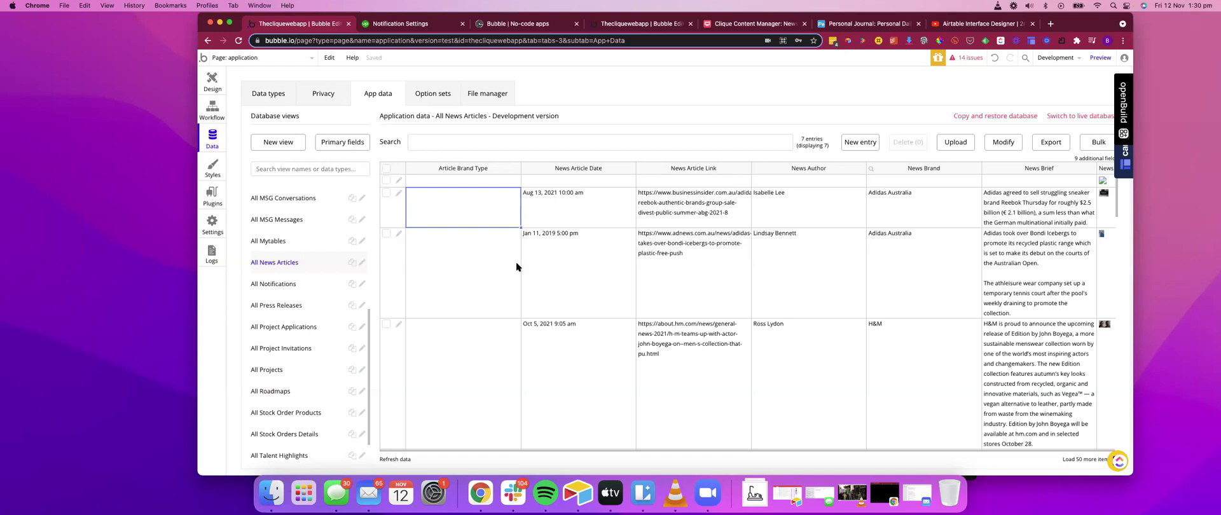
scroll(517, 263, down, 5)
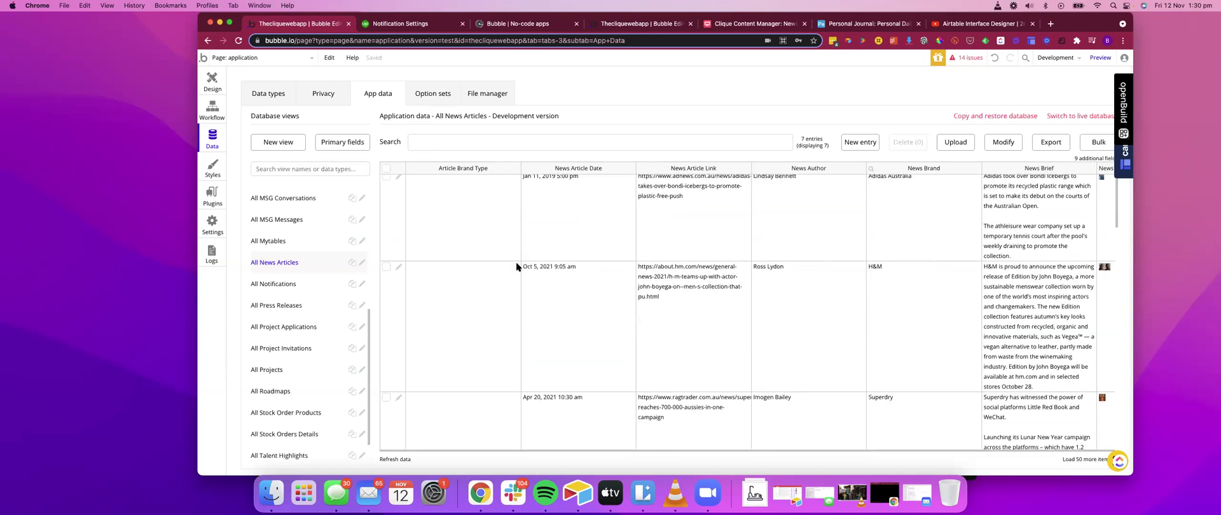
scroll(517, 266, up, 5)
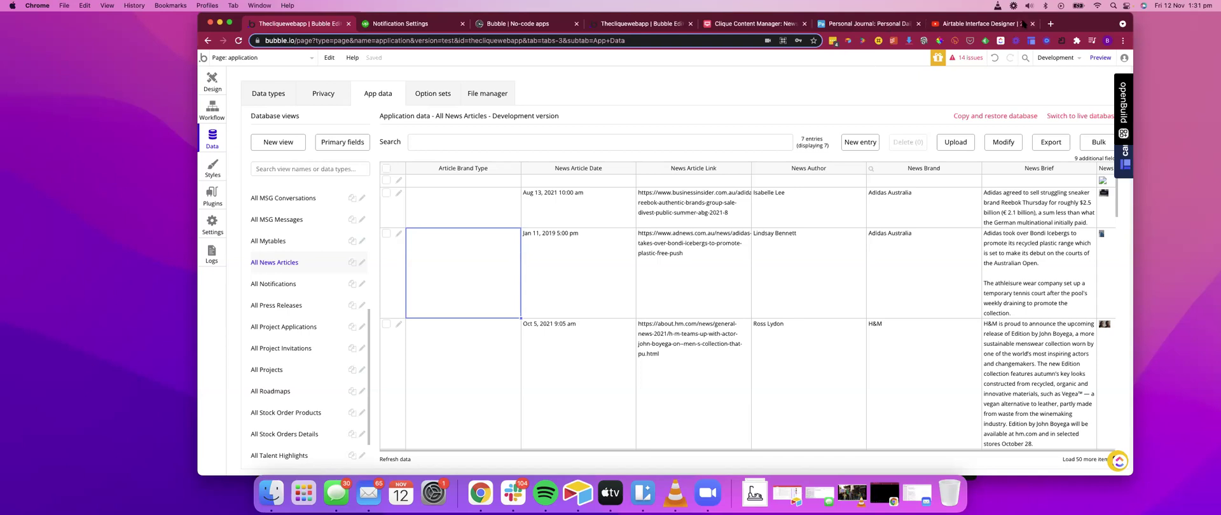
Search the web for Integromat pricing in a new browser tab and open Integromat's Pricing page
click(1051, 23)
text(integr)
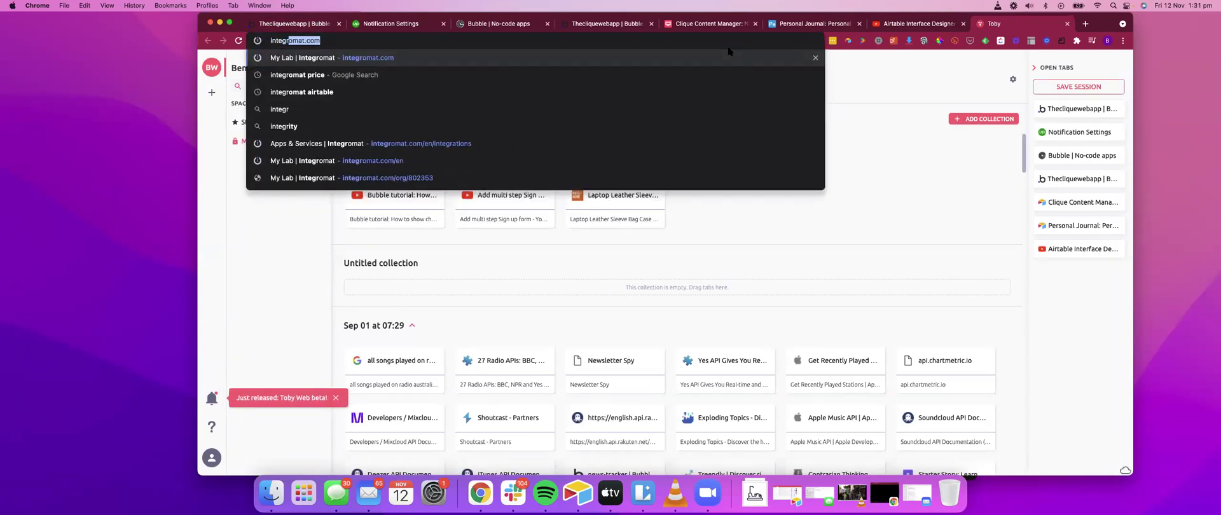
text(oma)
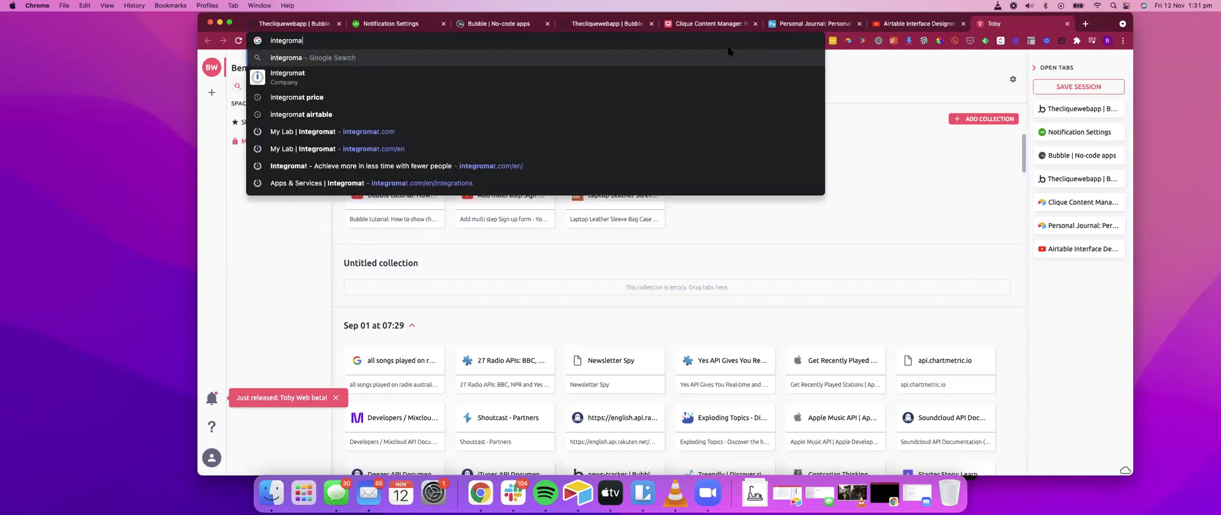
text(t prticing)
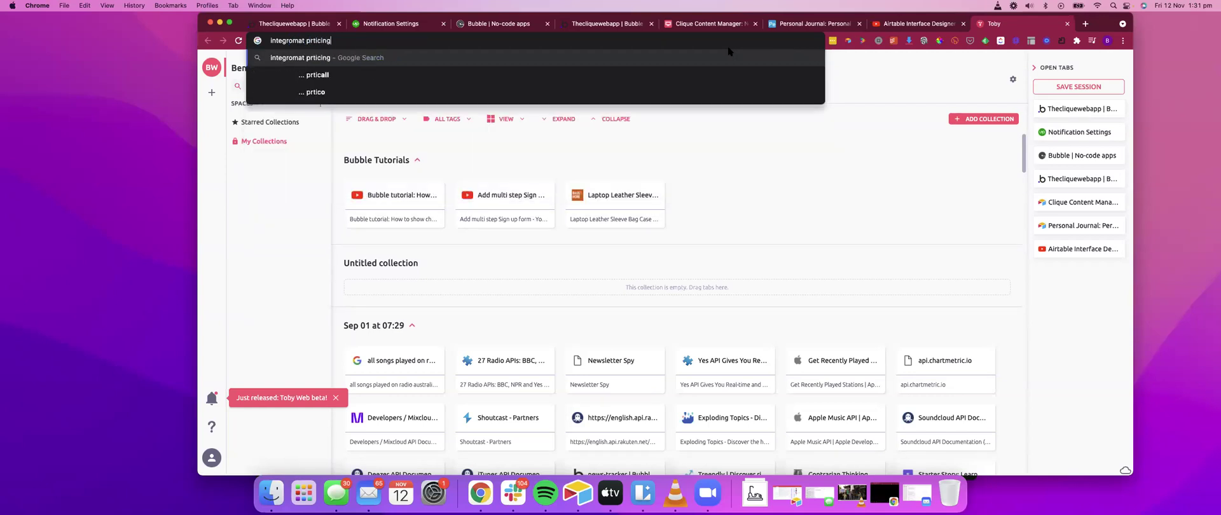
key(Return)
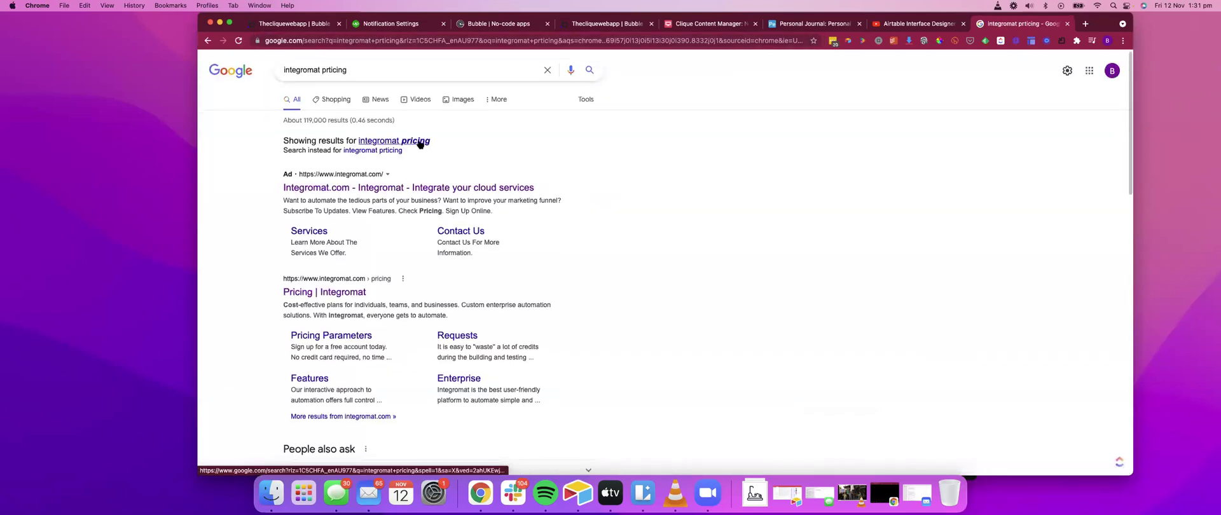
click(419, 144)
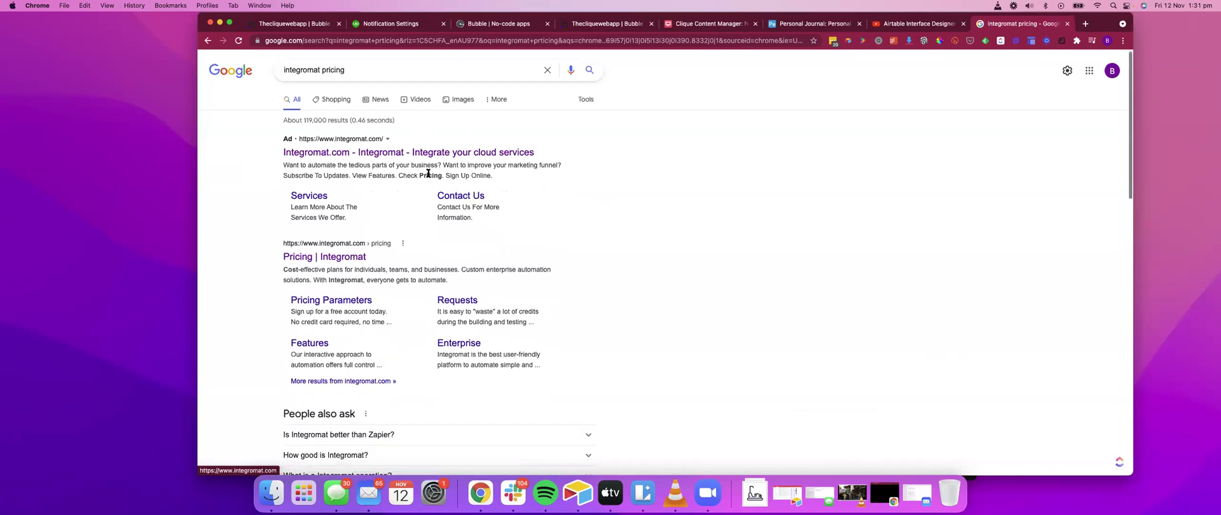
click(344, 258)
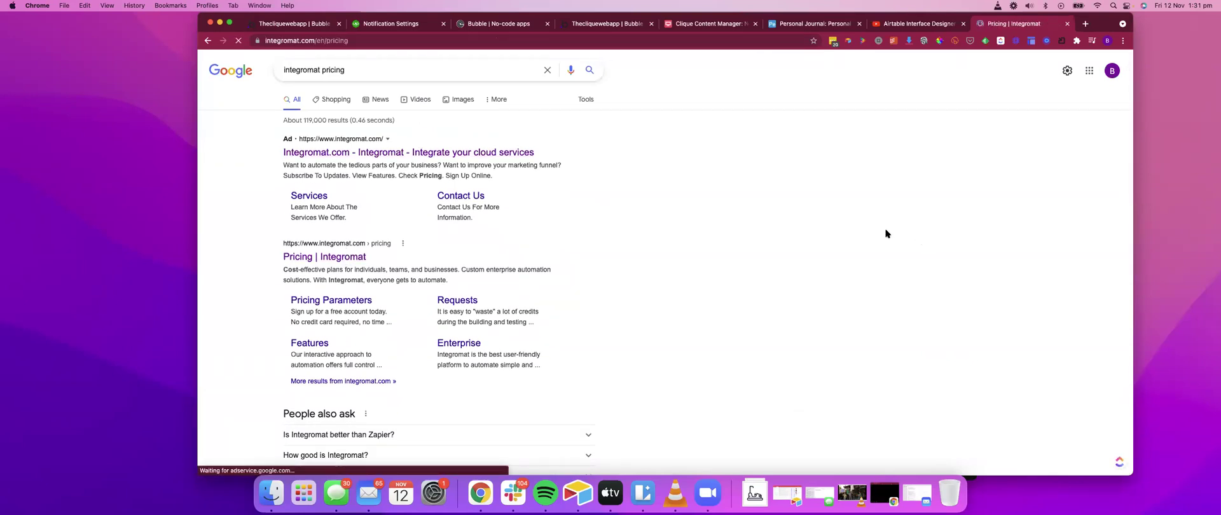
Review Integromat's plans, and search for "zapier pricing" in a new browser tab to open Zapier's Pricing & Plans page
scroll(875, 232, down, 2)
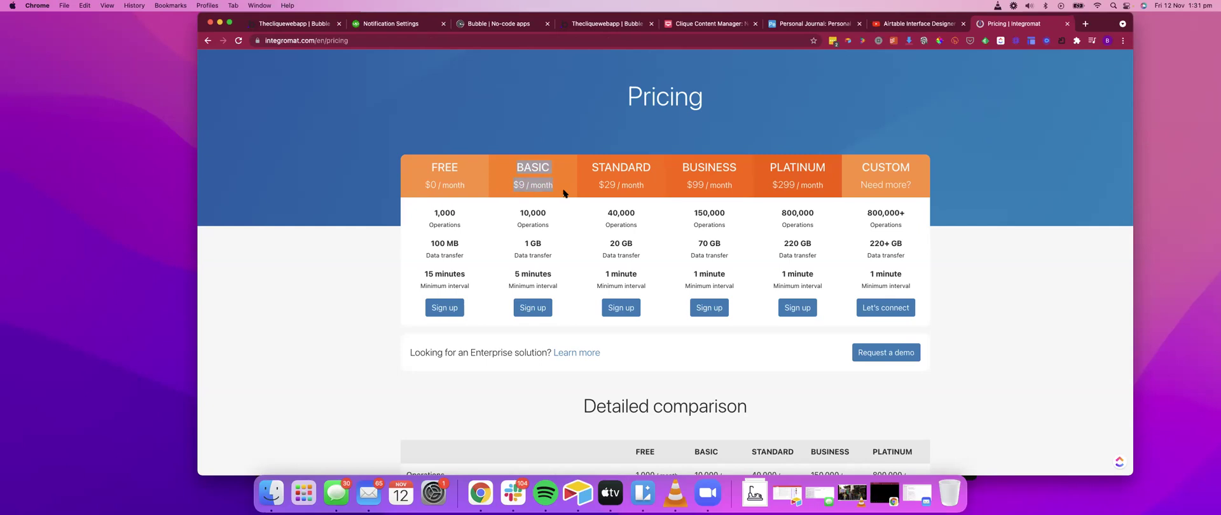
click(1084, 24)
text(zapie)
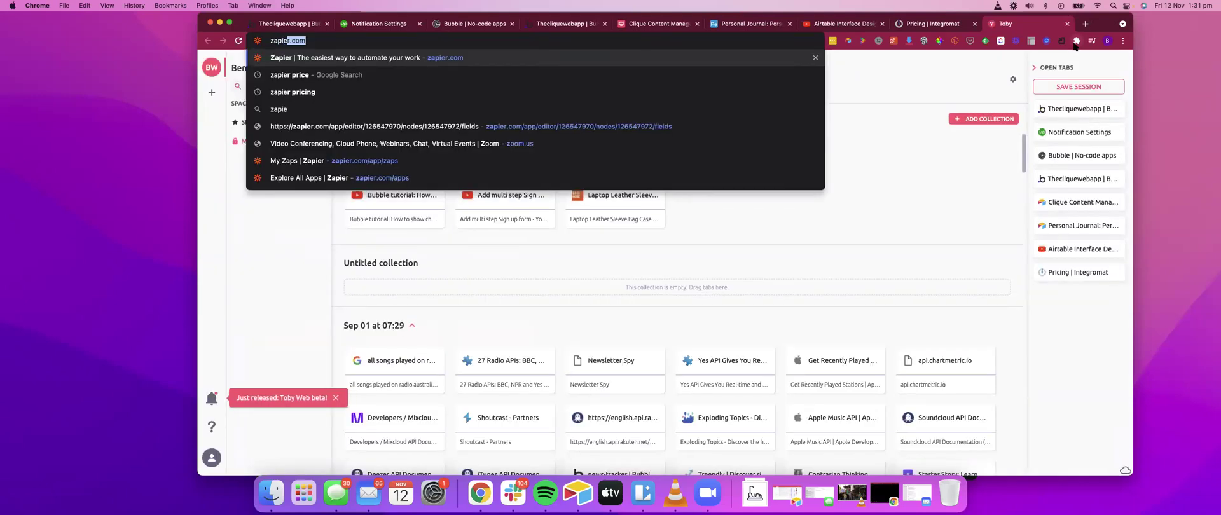
text(r pricing)
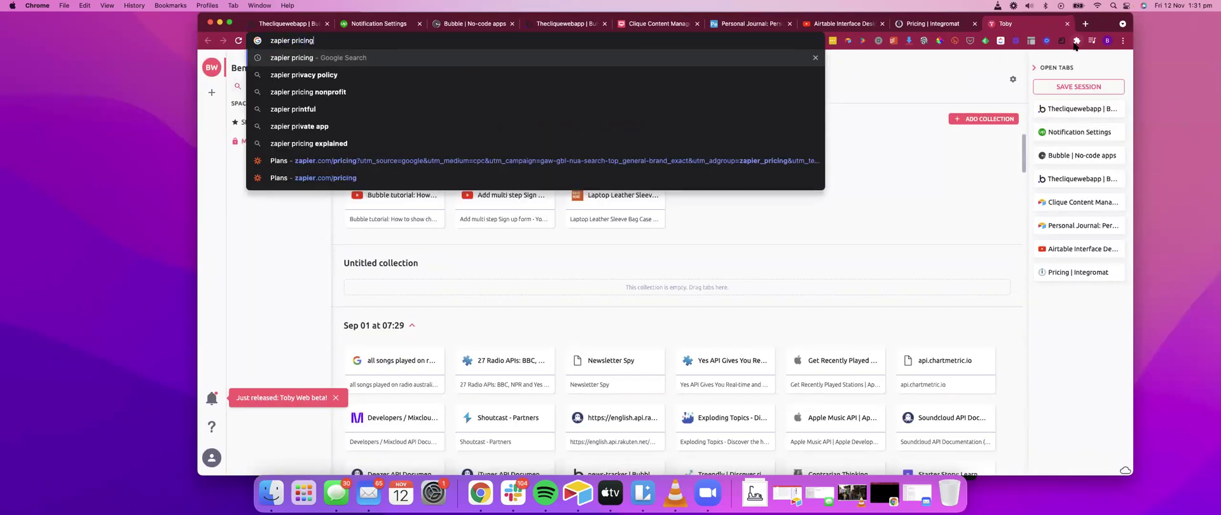
key(Return)
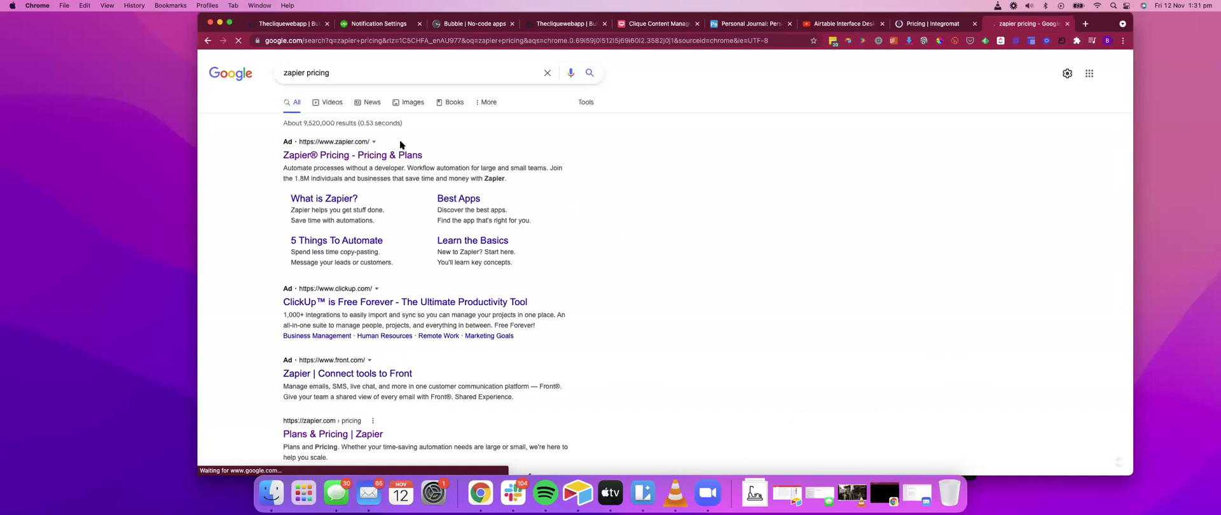
click(354, 156)
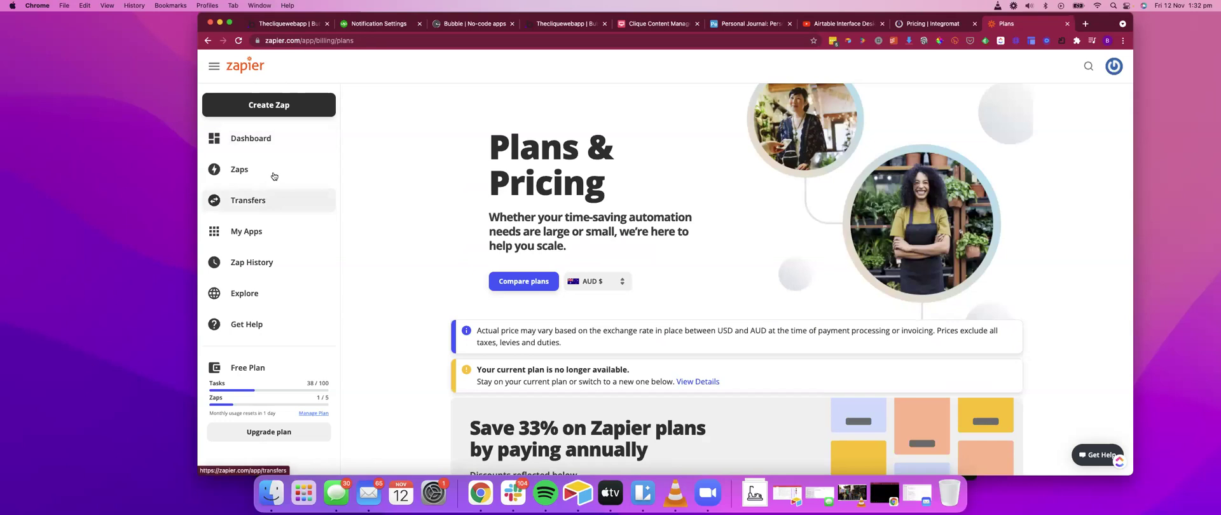
Compare Zapier's plan prices and monthly task limits with Integromat's plan prices and operation limits
scroll(551, 206, down, 10)
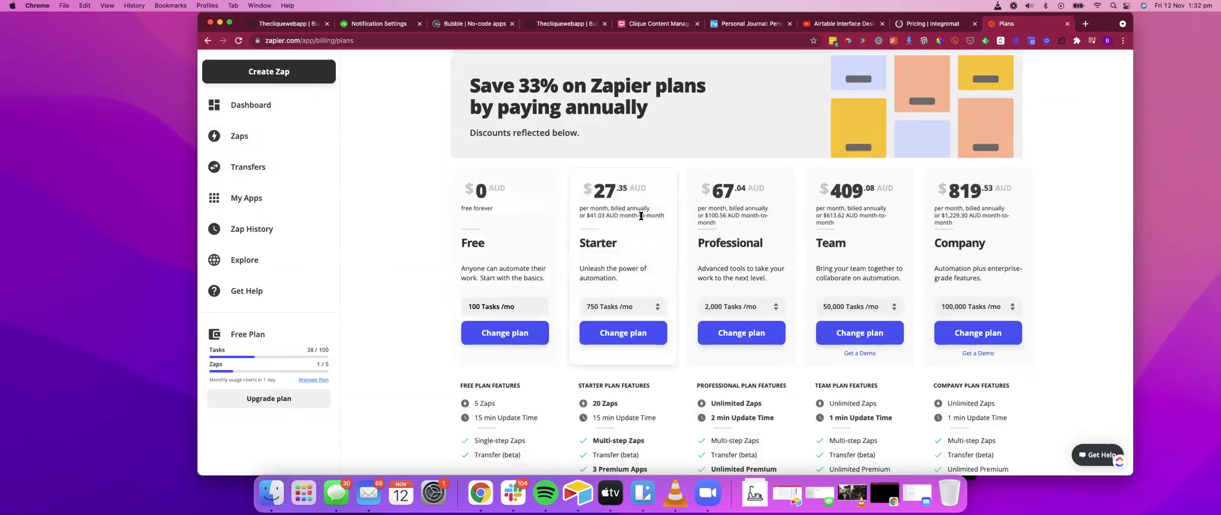
scroll(640, 215, down, 3)
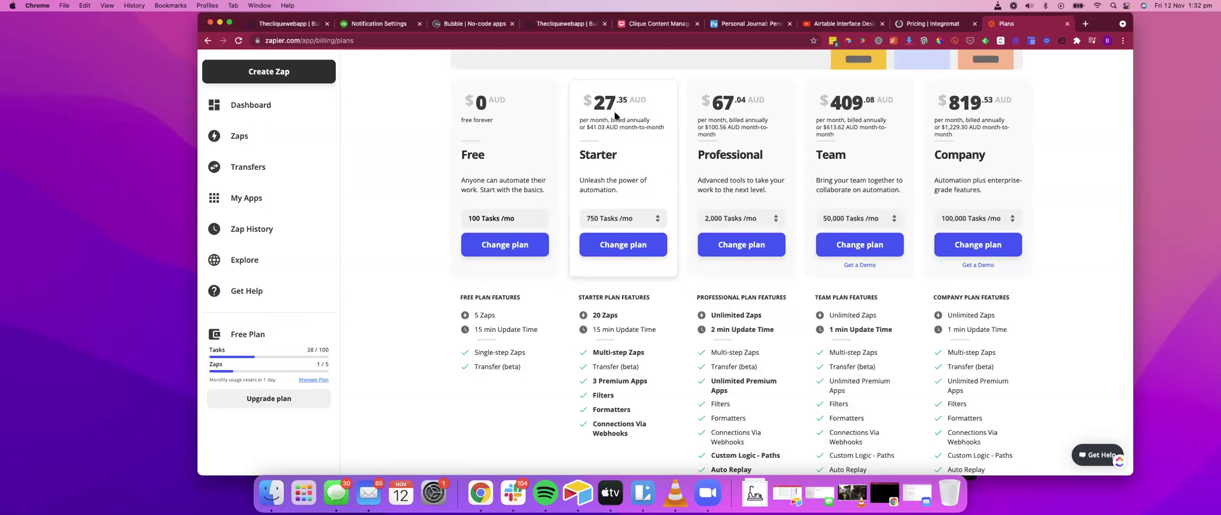
click(915, 26)
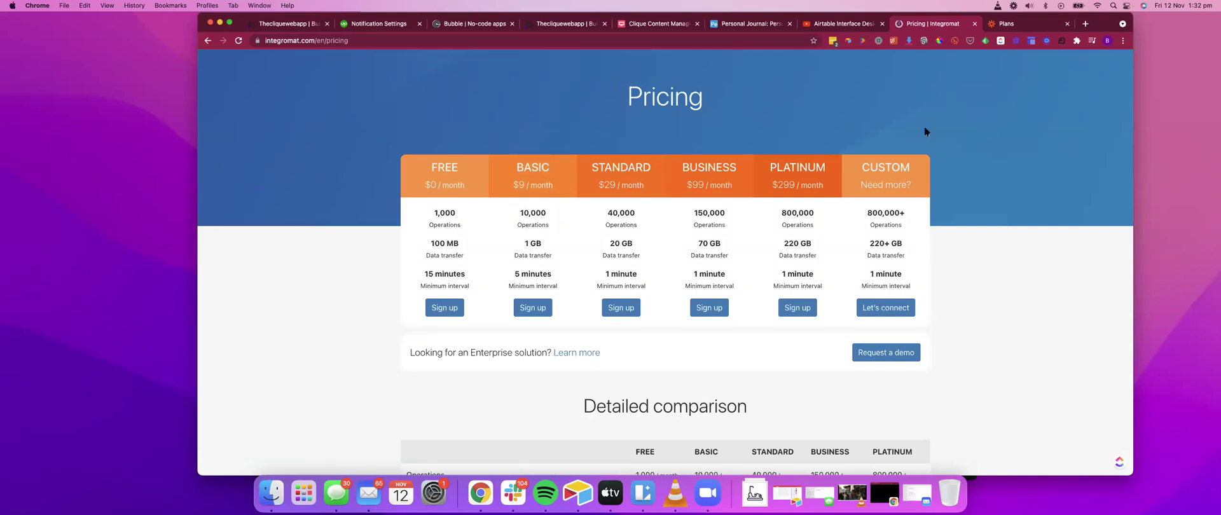
click(1025, 29)
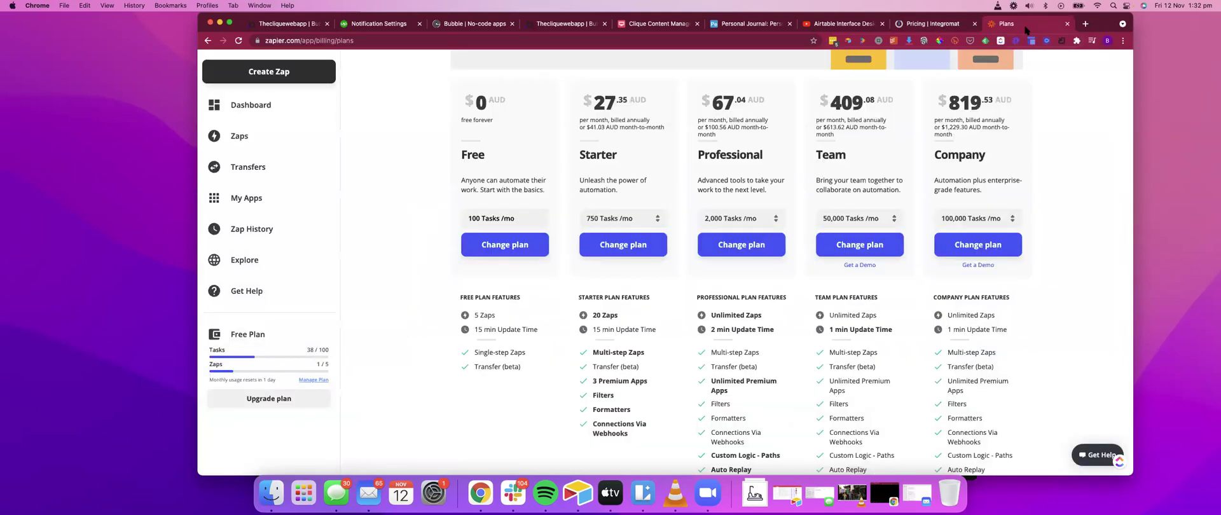
click(940, 28)
scroll(1024, 127, down, 1)
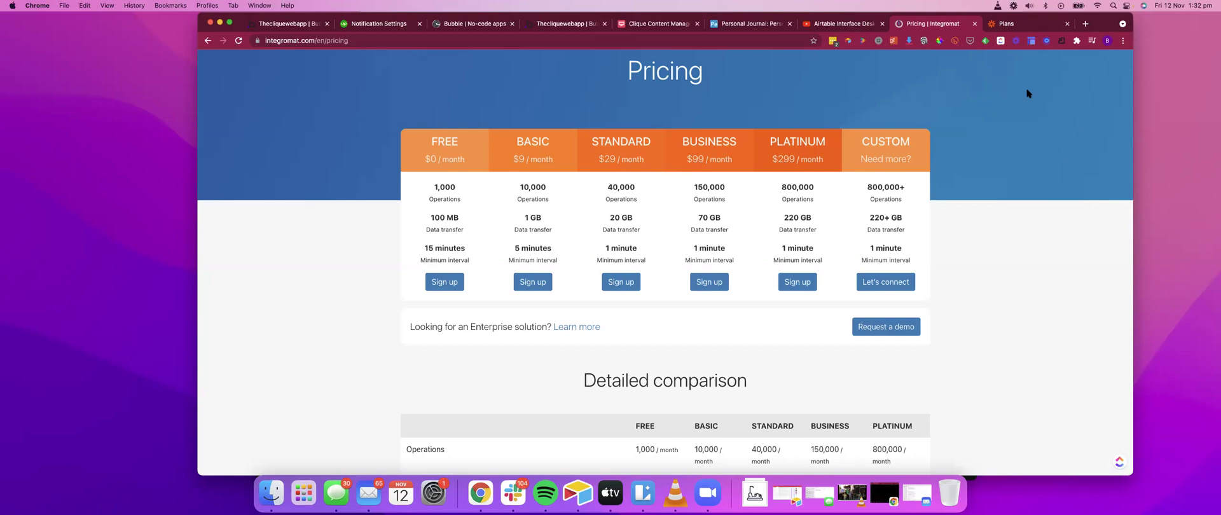
scroll(1027, 94, up, 3)
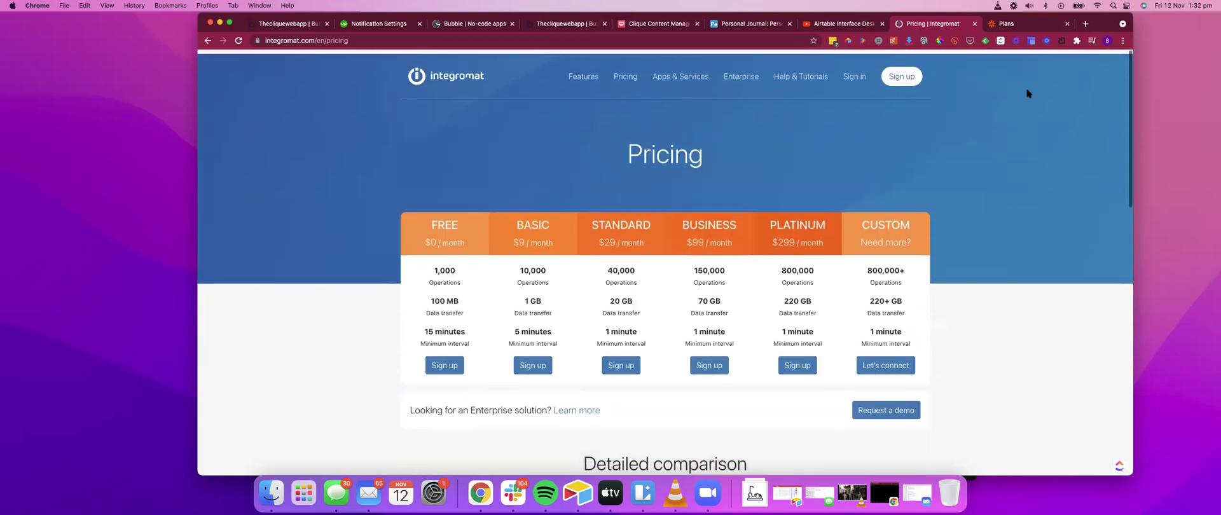
Visit Integromat's sign-in page, close the Integromat, Zapier and Notification Settings tabs, and return to the Thecliquewebapp Bubble editor
click(854, 73)
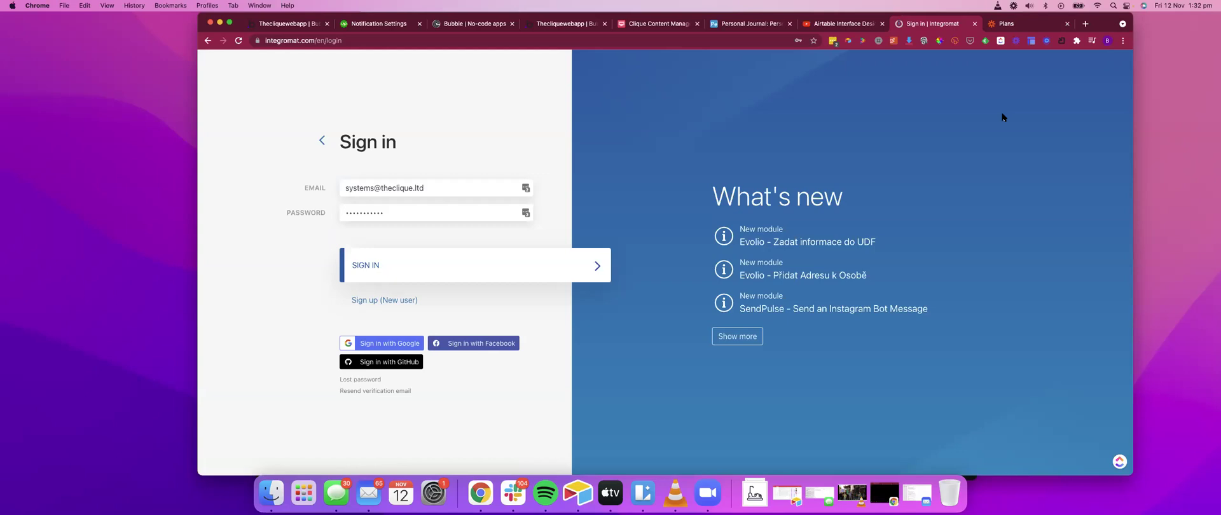
click(972, 23)
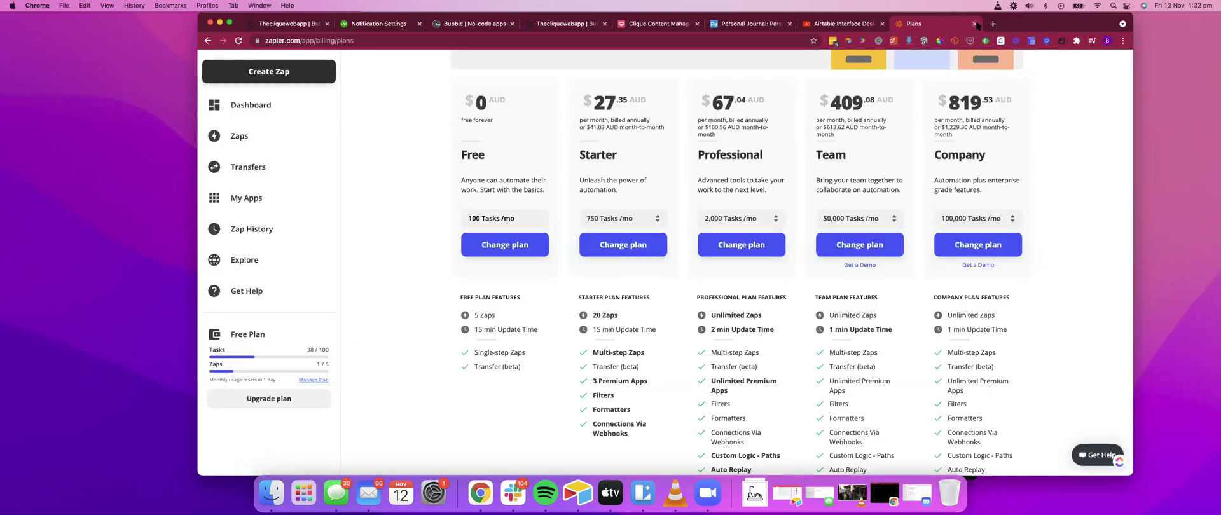
click(975, 23)
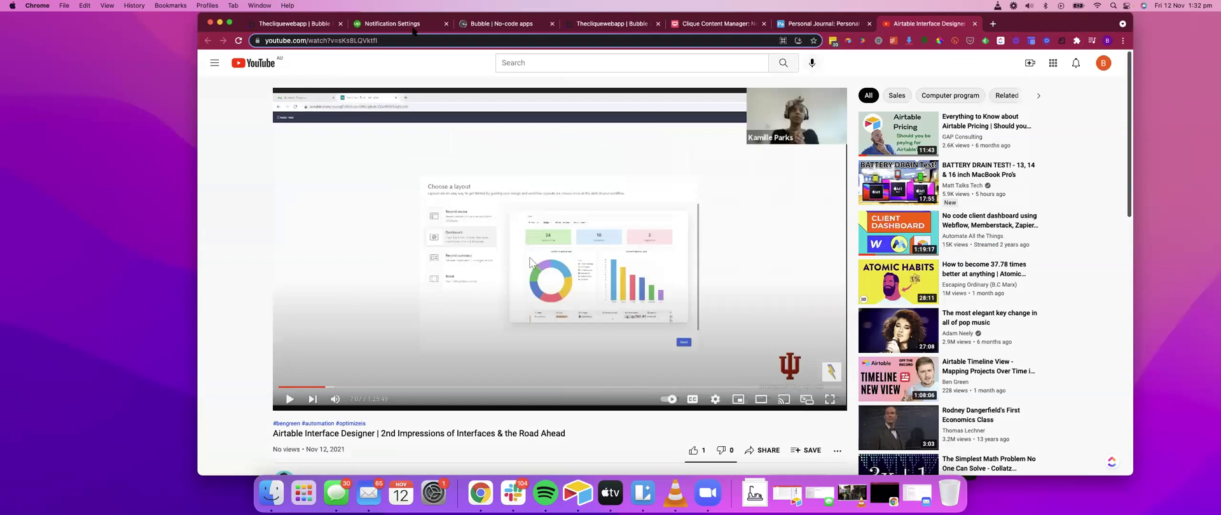
click(298, 26)
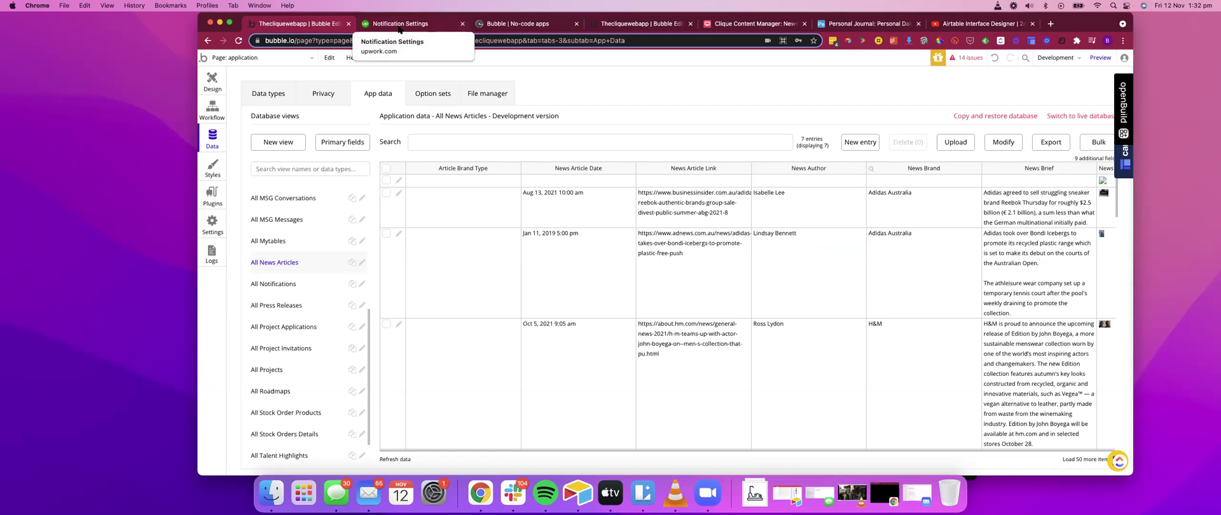
click(463, 24)
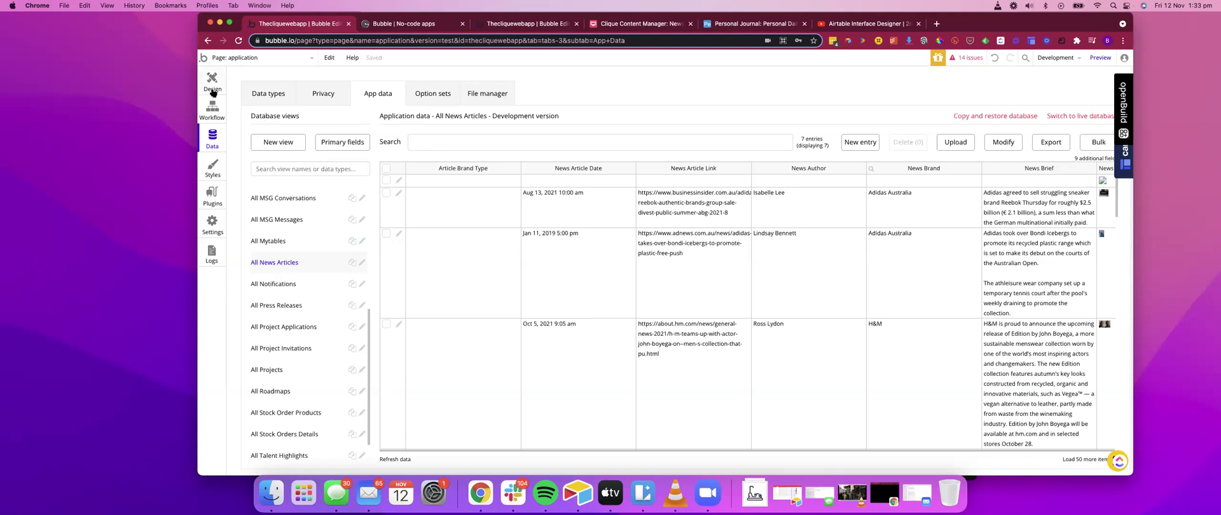
Look through the Thecliquewebapp app's settings, app data, page workflows and page list
click(210, 226)
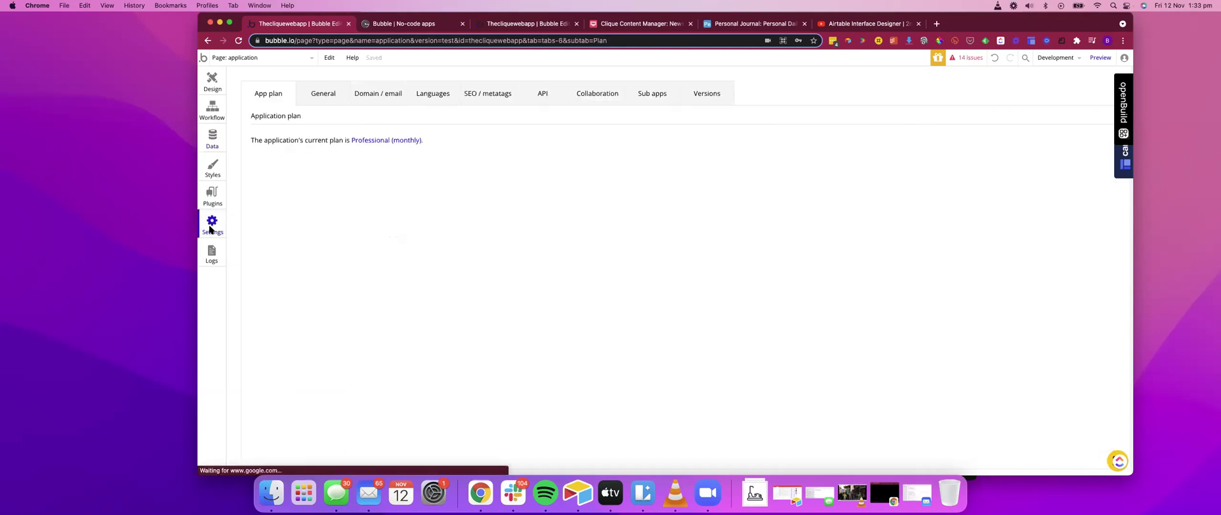
click(211, 136)
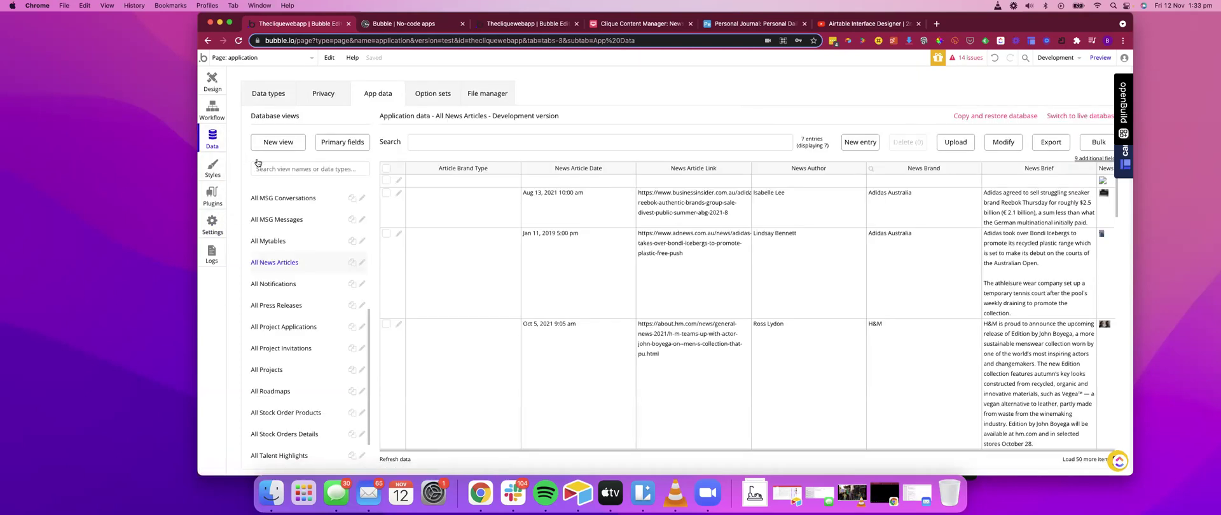
click(215, 113)
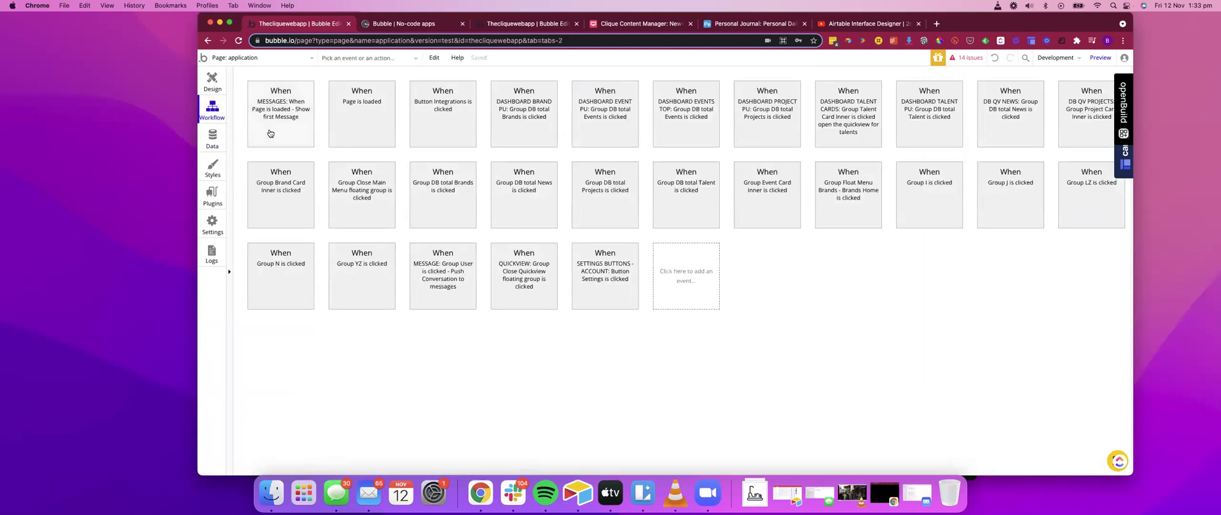
click(274, 57)
click(257, 203)
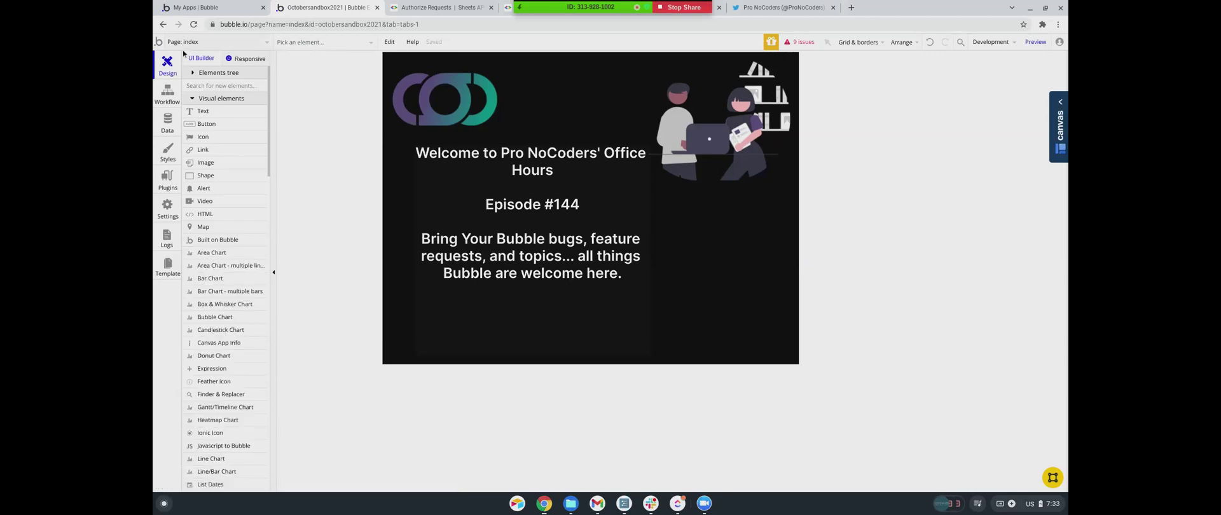
Open the backend workflows of the octobersandbox2021 Bubble app
click(187, 42)
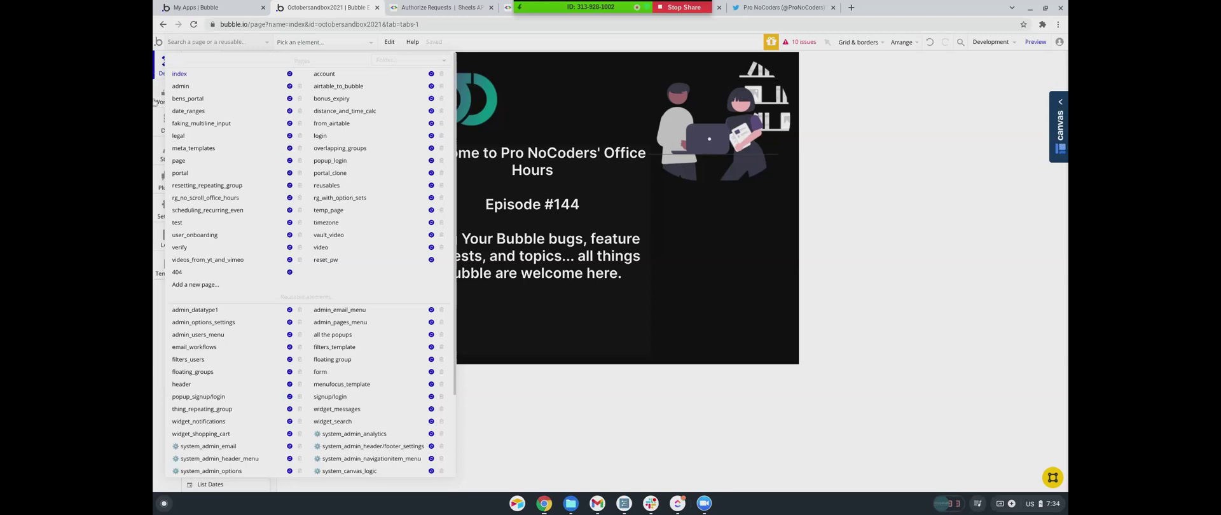
scroll(202, 194, down, 1)
scroll(196, 142, down, 3)
scroll(219, 391, down, 2)
click(210, 469)
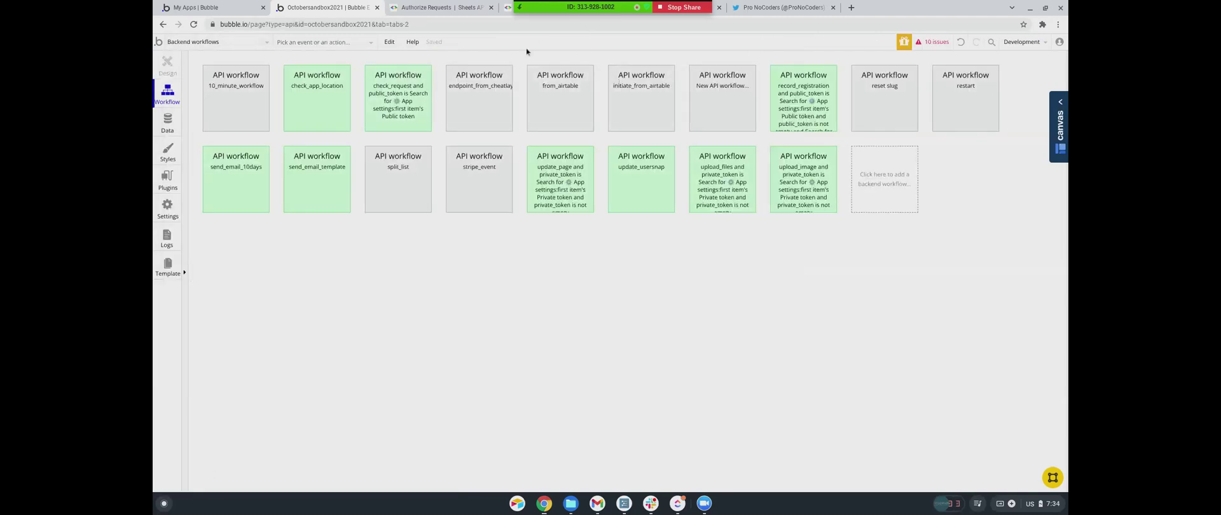
Examine the initiate_from_airtable API workflow, including its self-scheduling action, alongside the from_airtable workflow
click(643, 104)
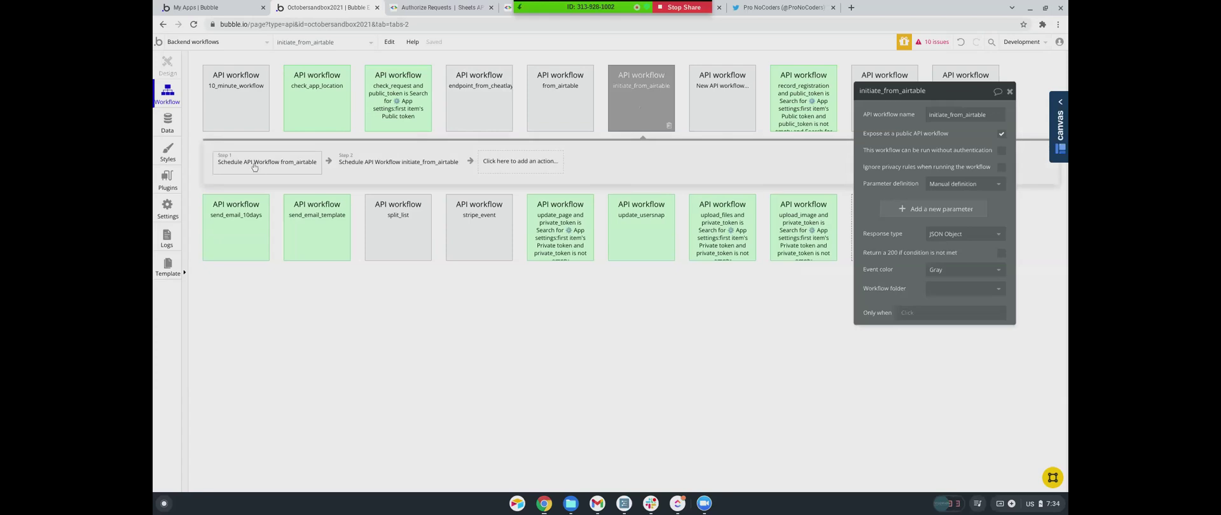
click(359, 167)
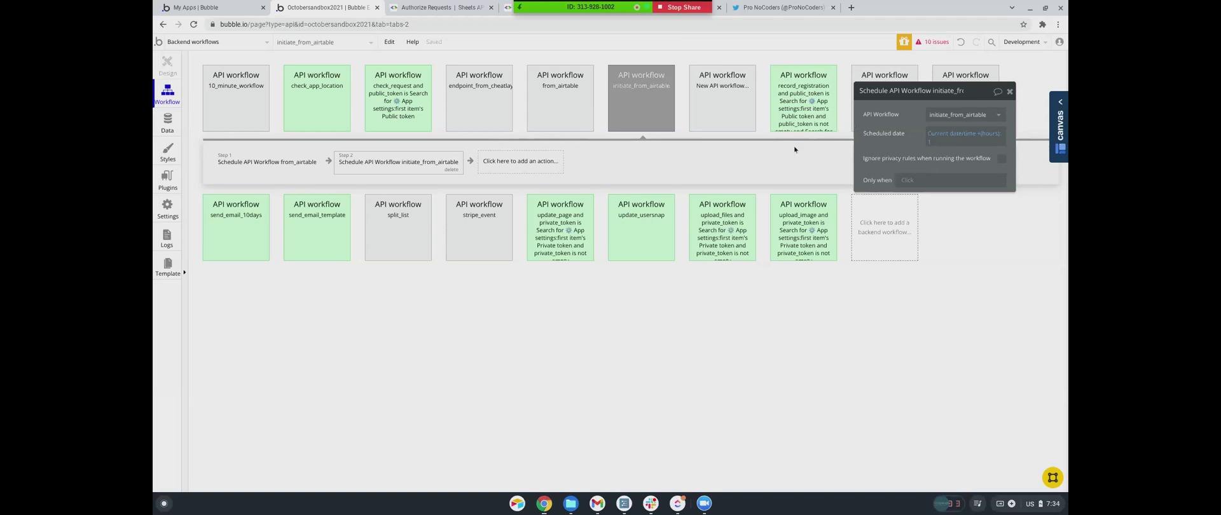
click(646, 114)
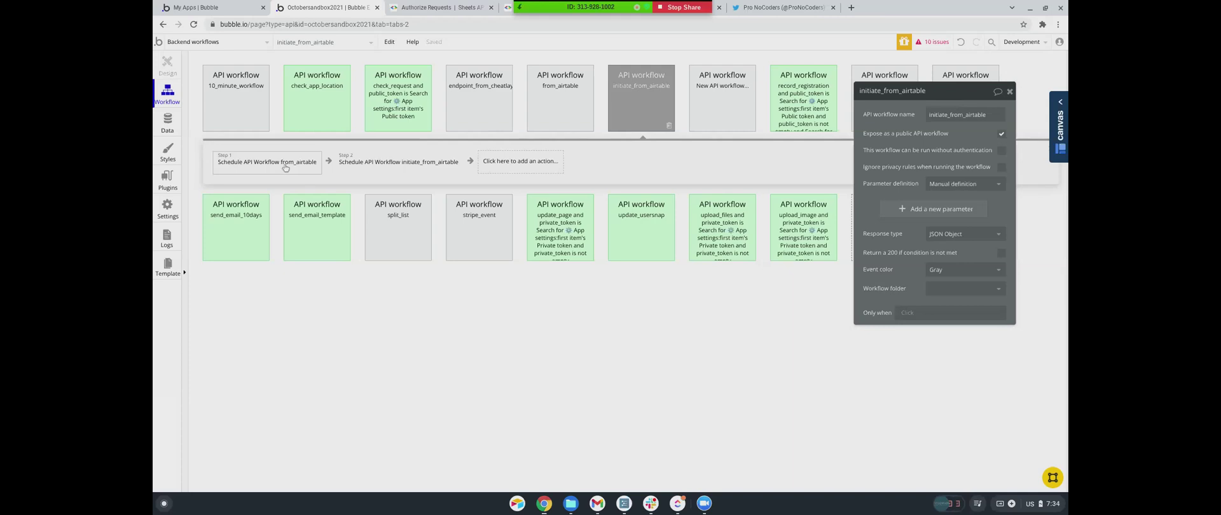
click(564, 112)
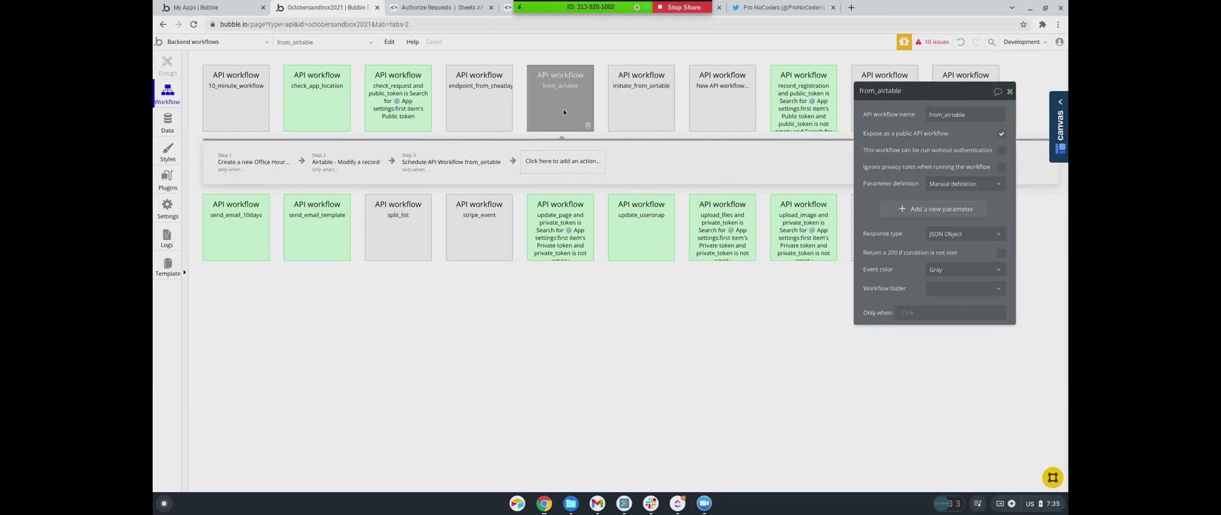
click(614, 111)
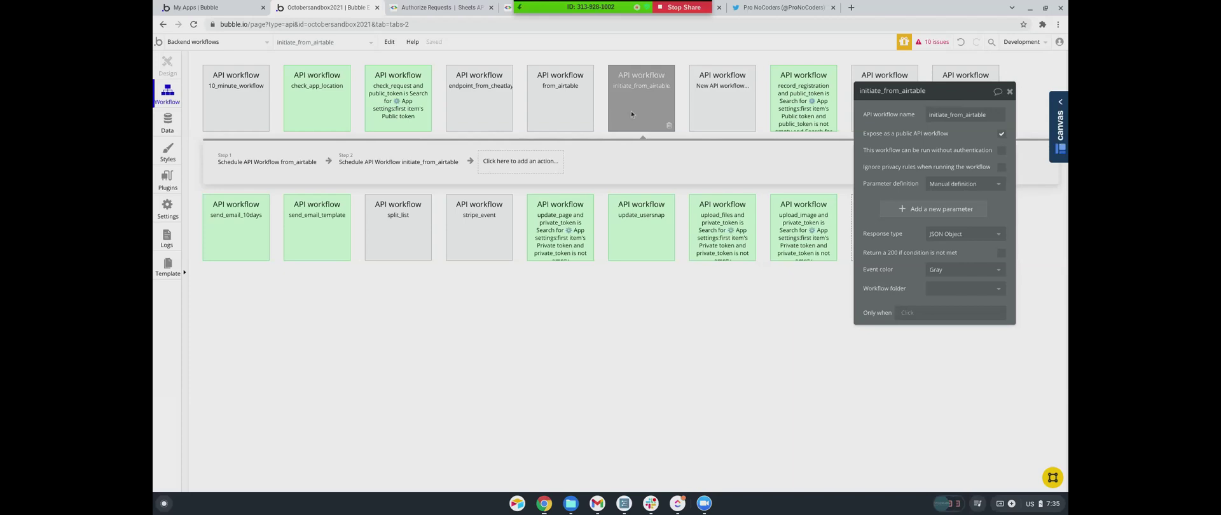
click(387, 162)
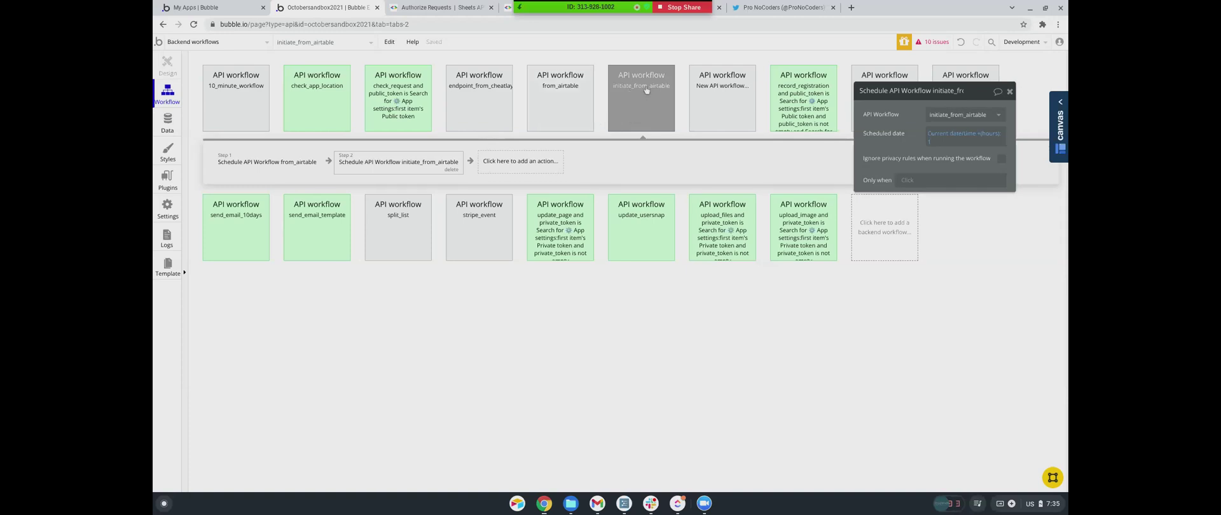
In from_airtable's Create a new Office Hour action, open the Name value's Airtable: Office Hours search and add a blank constraint
click(562, 93)
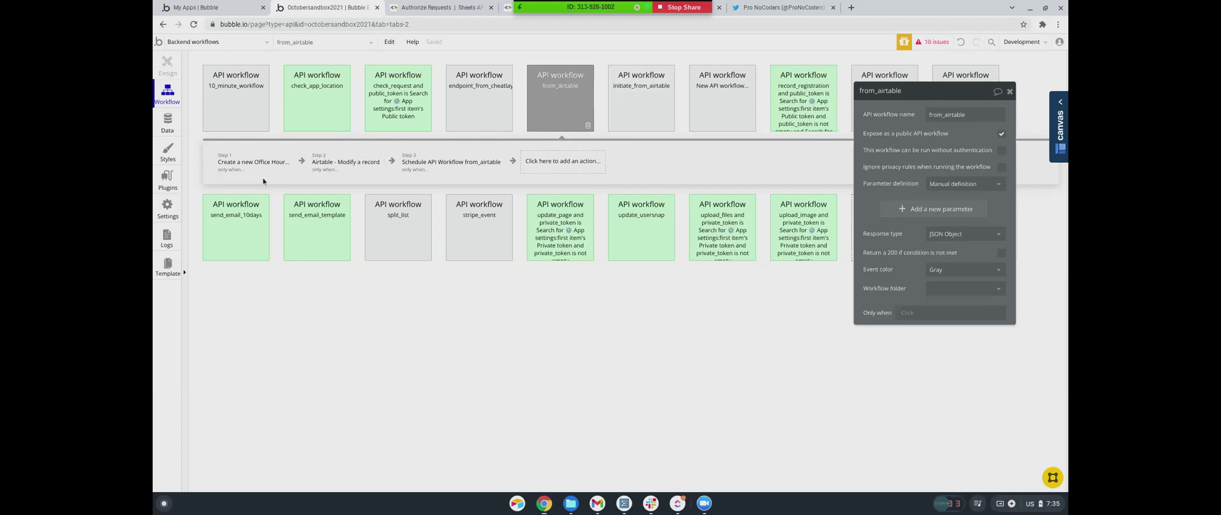
click(243, 167)
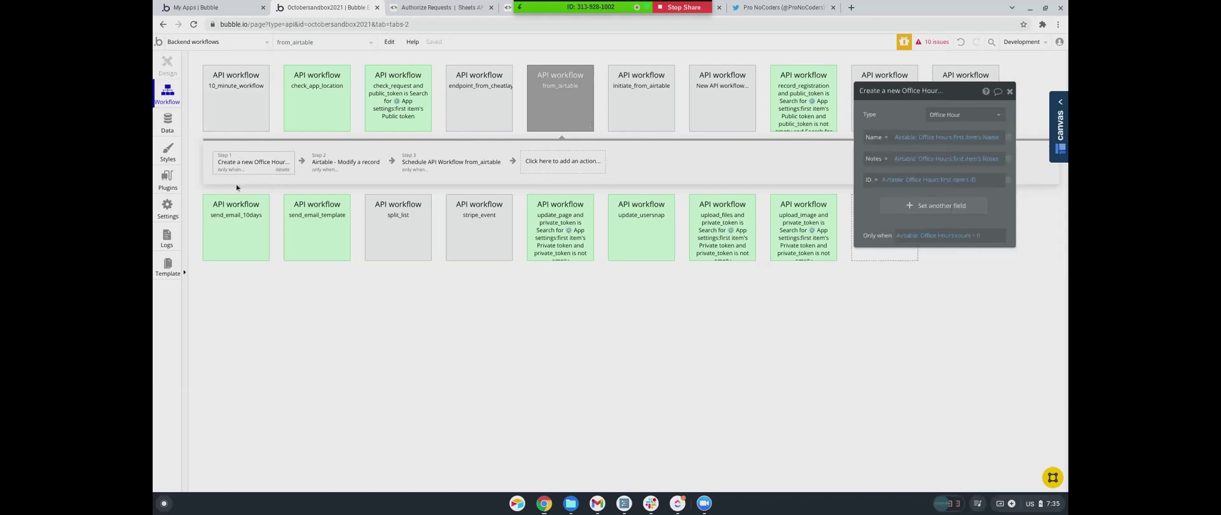
click(906, 138)
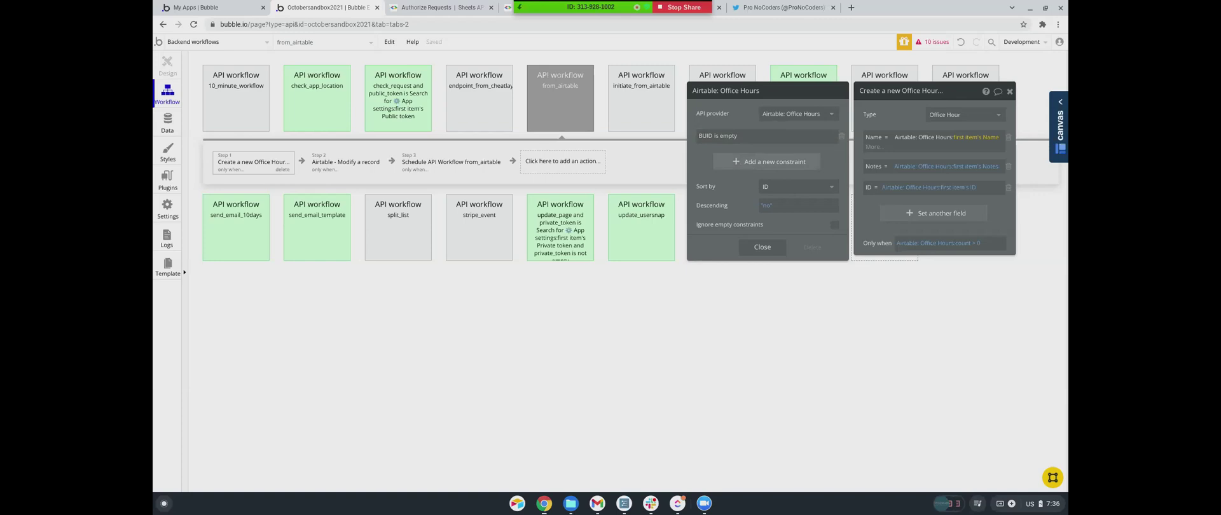
click(737, 162)
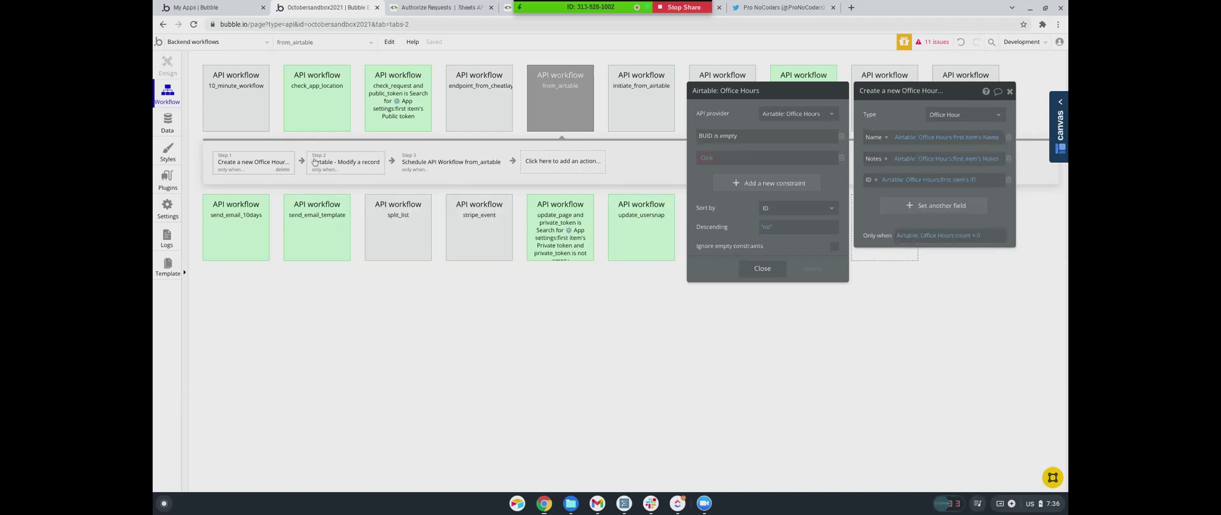
Open from_airtable's Airtable - Modify a record action and add another blank field below BUID
click(356, 169)
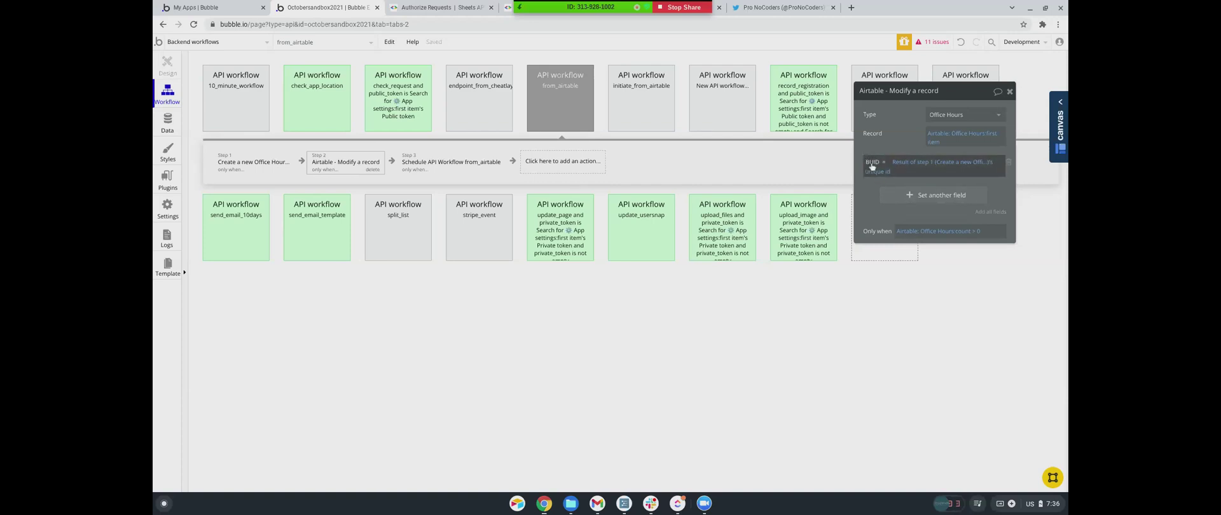
click(917, 197)
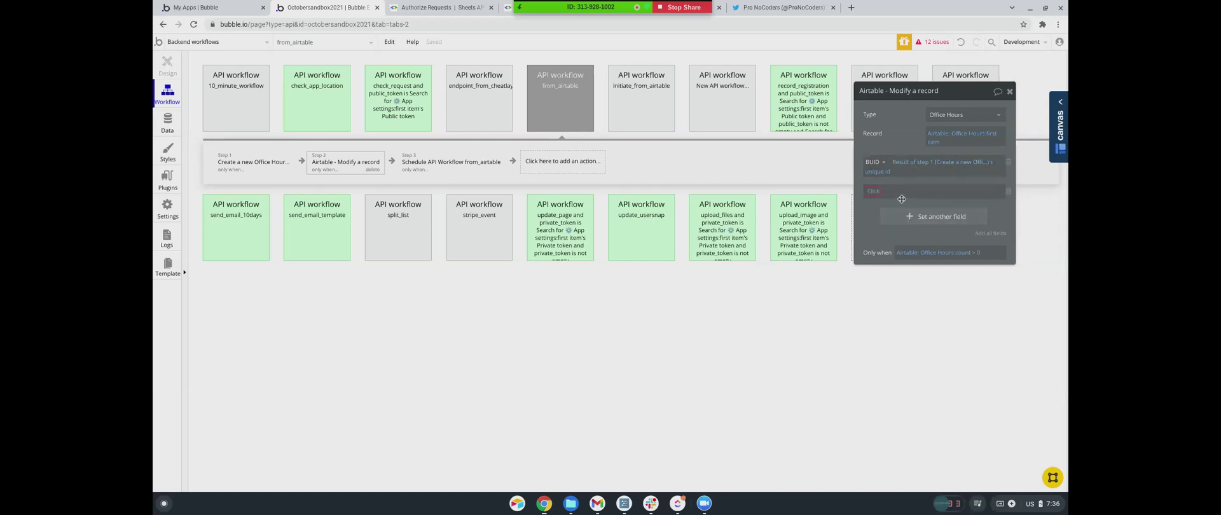
Set the scheduled date of the from_airtable scheduling action to current date/time plus 5 seconds, and open the Create a new Office Hour action
click(454, 166)
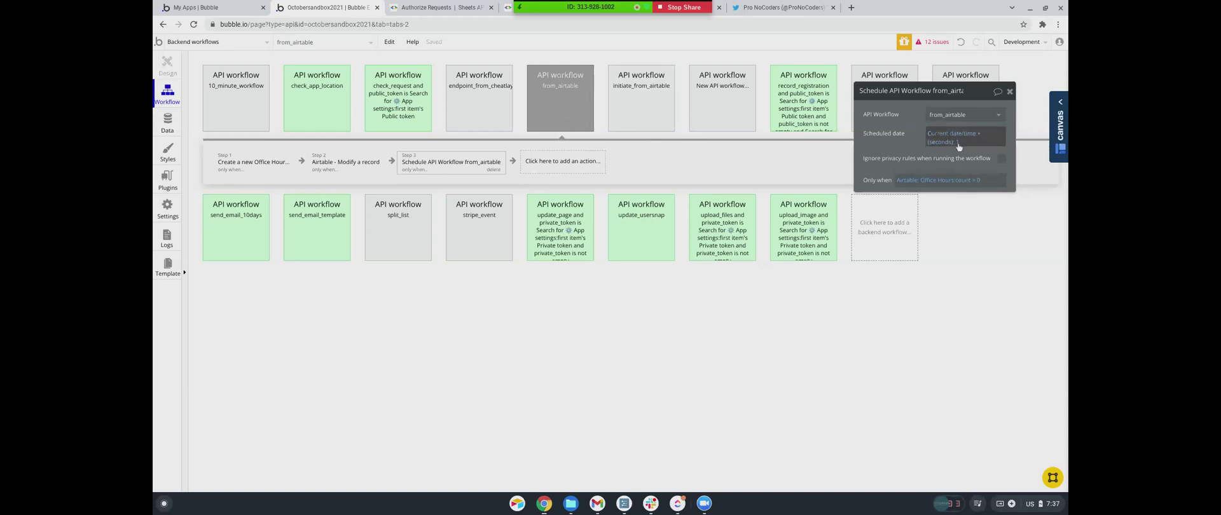
click(958, 144)
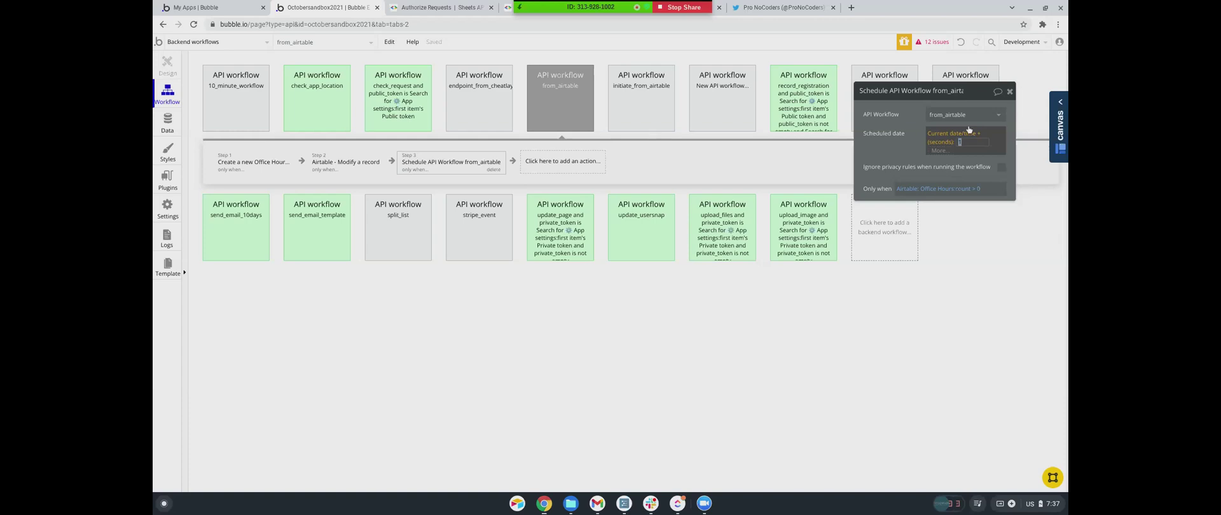
text(5)
click(901, 146)
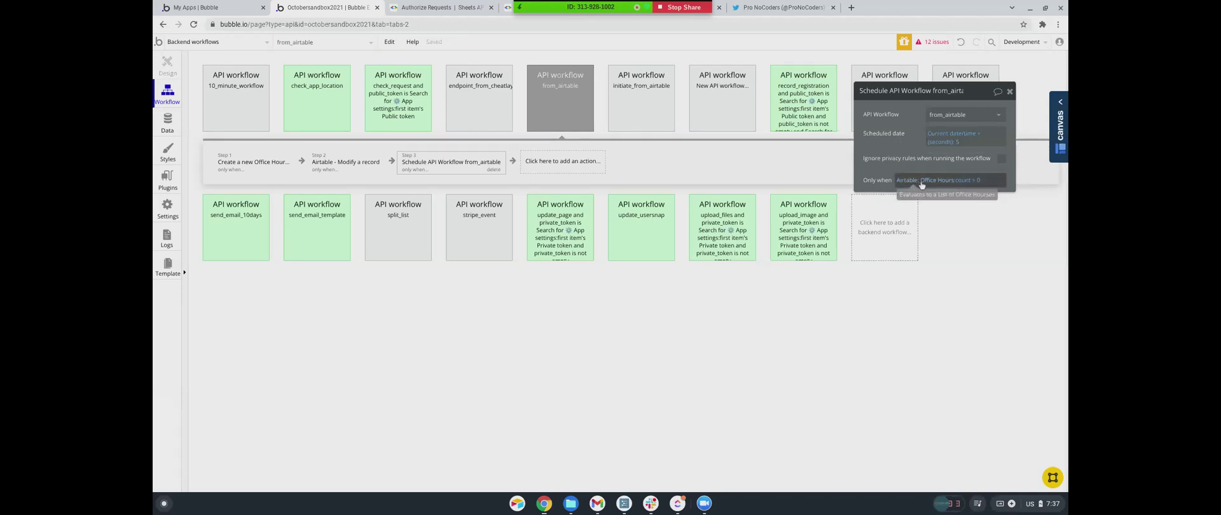
click(358, 170)
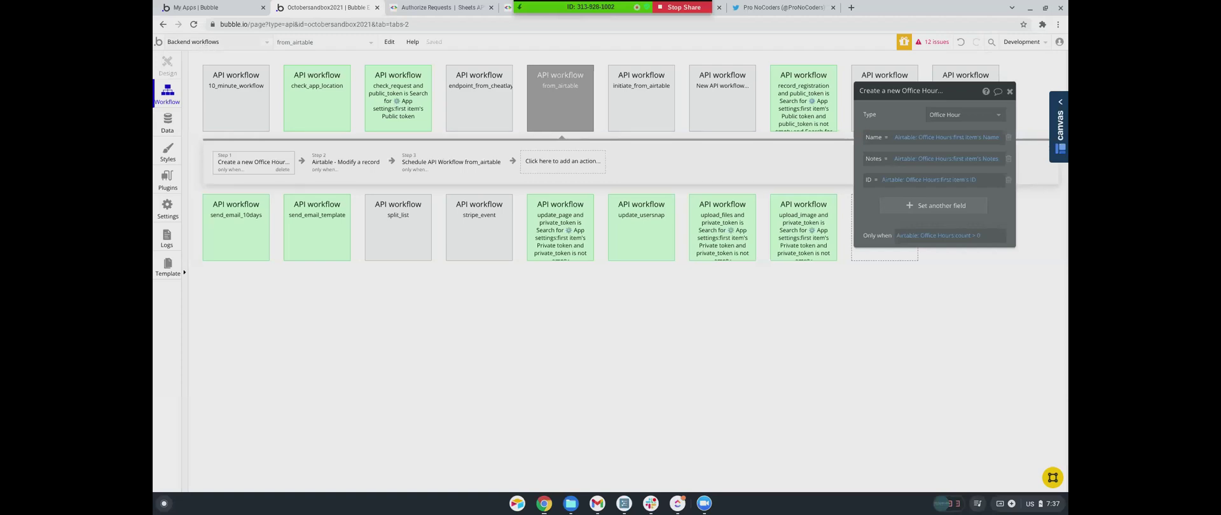
Open the Thecliquewebapp app in the editor from the My apps list
click(198, 10)
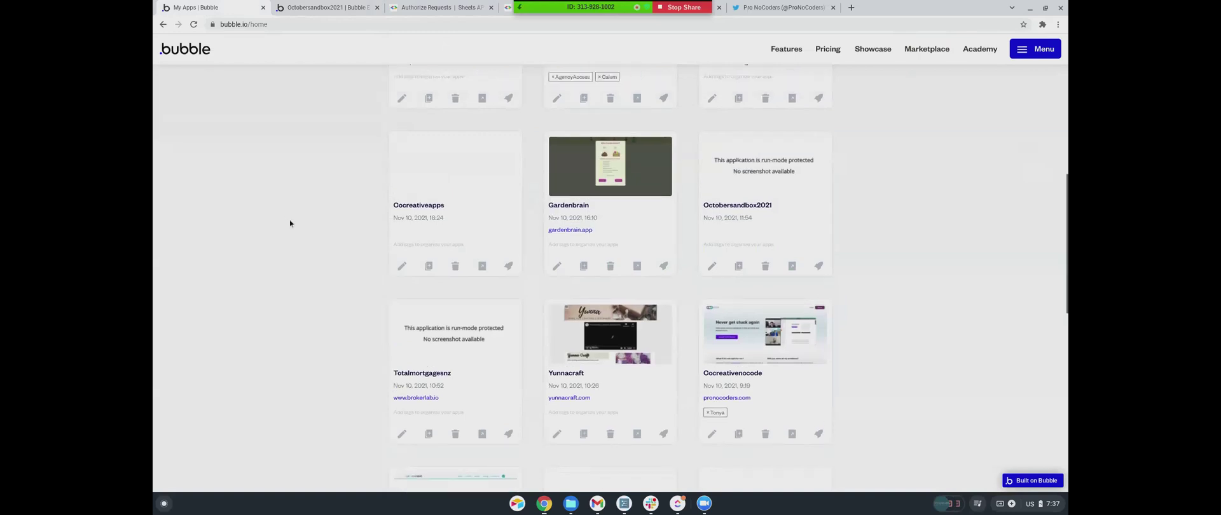
scroll(290, 224, up, 2)
scroll(290, 223, up, 5)
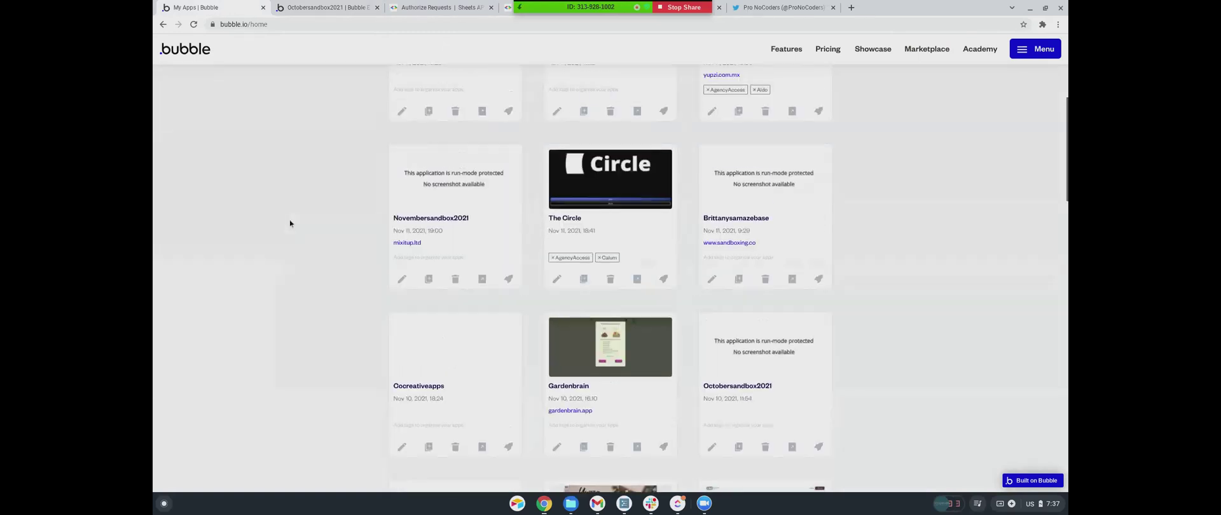
scroll(289, 223, down, 1)
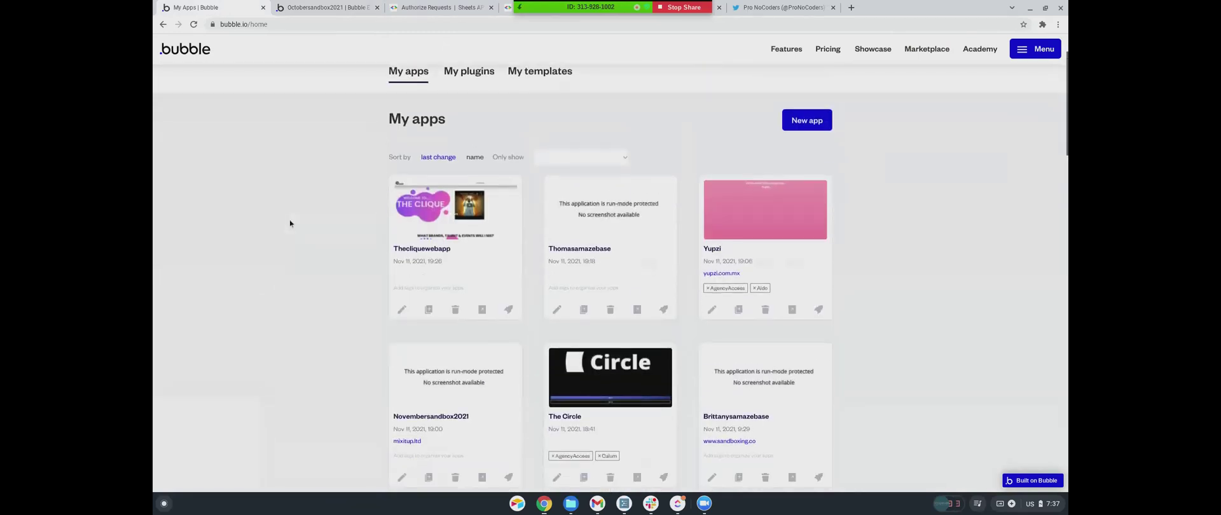
click(401, 288)
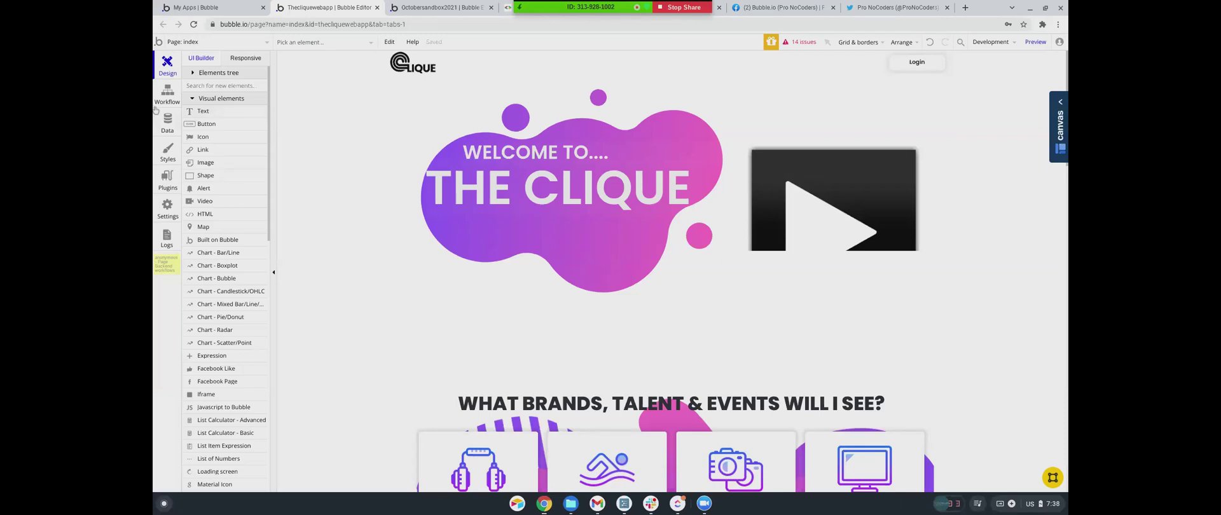
Examine the installed Airtable plugin's account setup, including the base, table, view and permission options
click(197, 43)
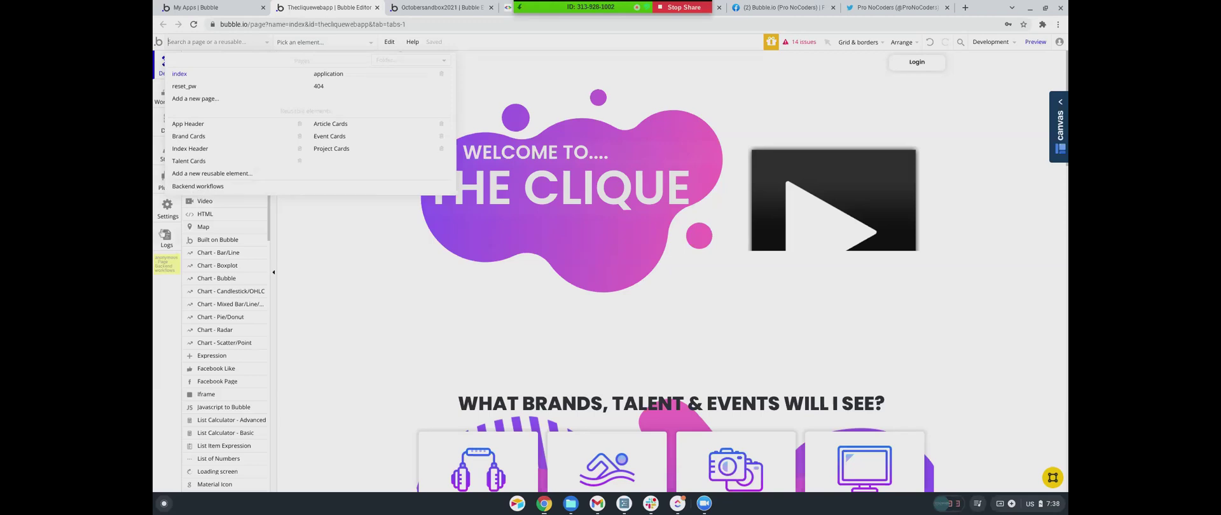
click(169, 318)
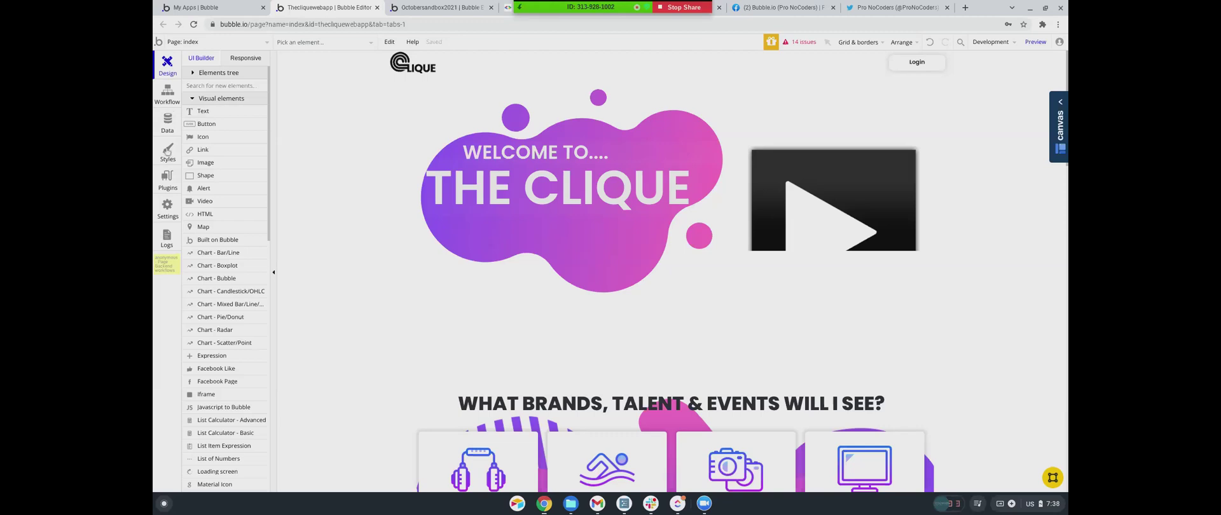
click(168, 184)
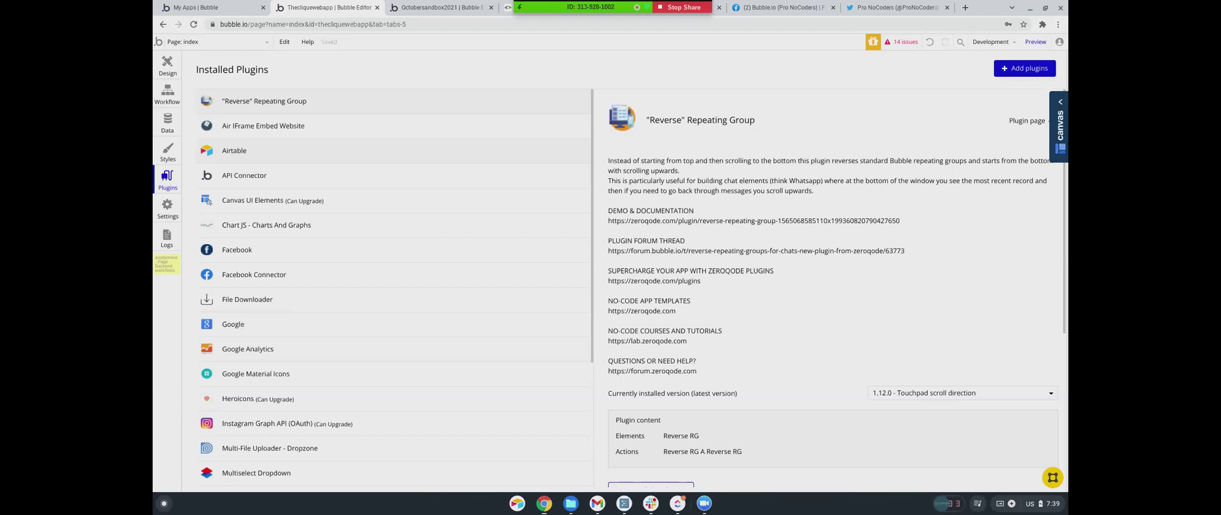
click(241, 151)
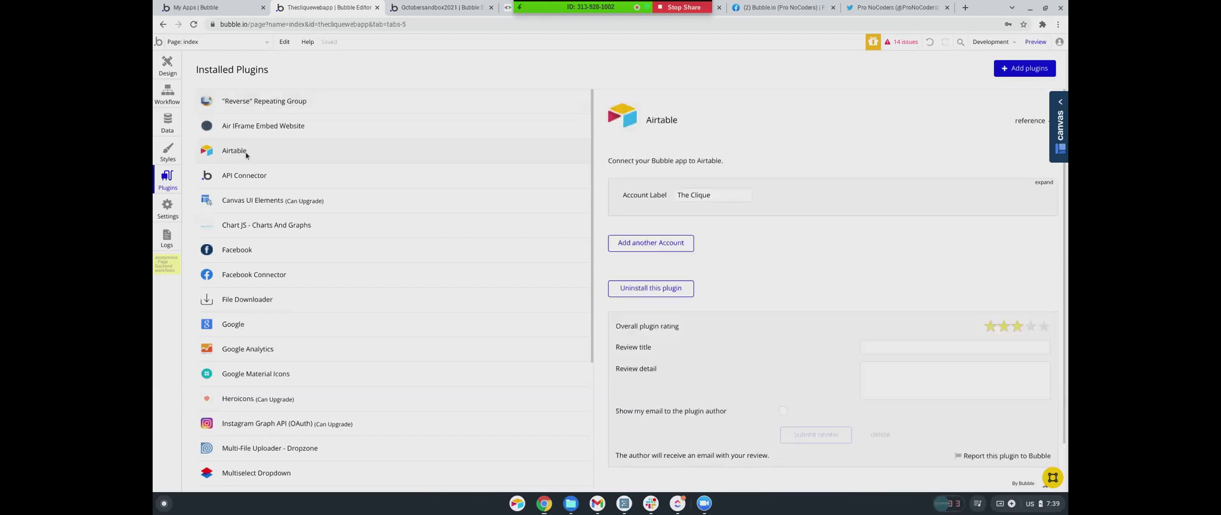
click(1043, 183)
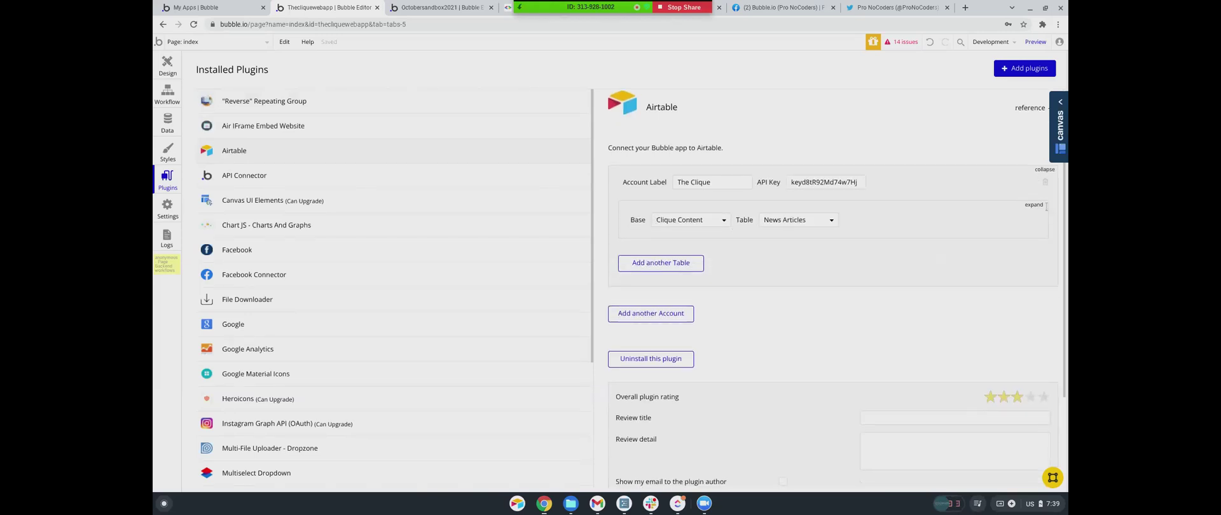
click(1035, 205)
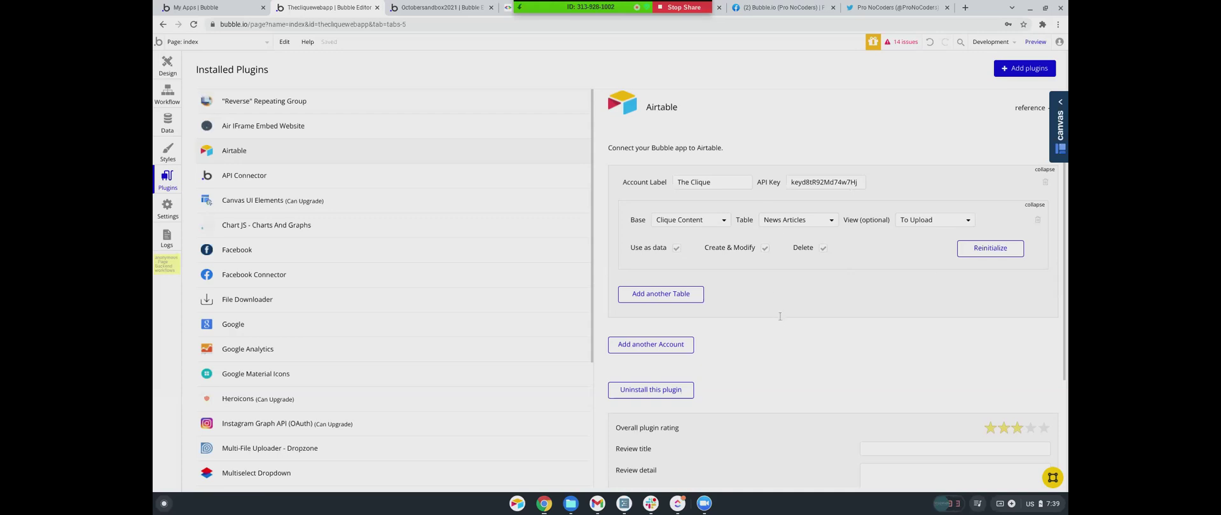
click(1044, 170)
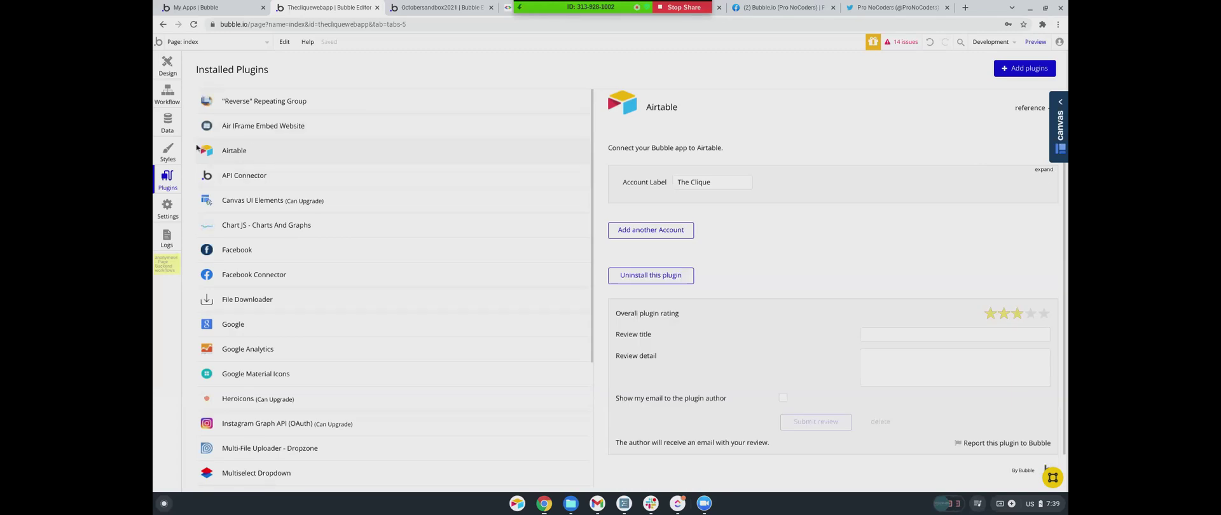
Create a new API workflow named initiate_from_airtable in the app's backend workflows
click(187, 43)
click(186, 184)
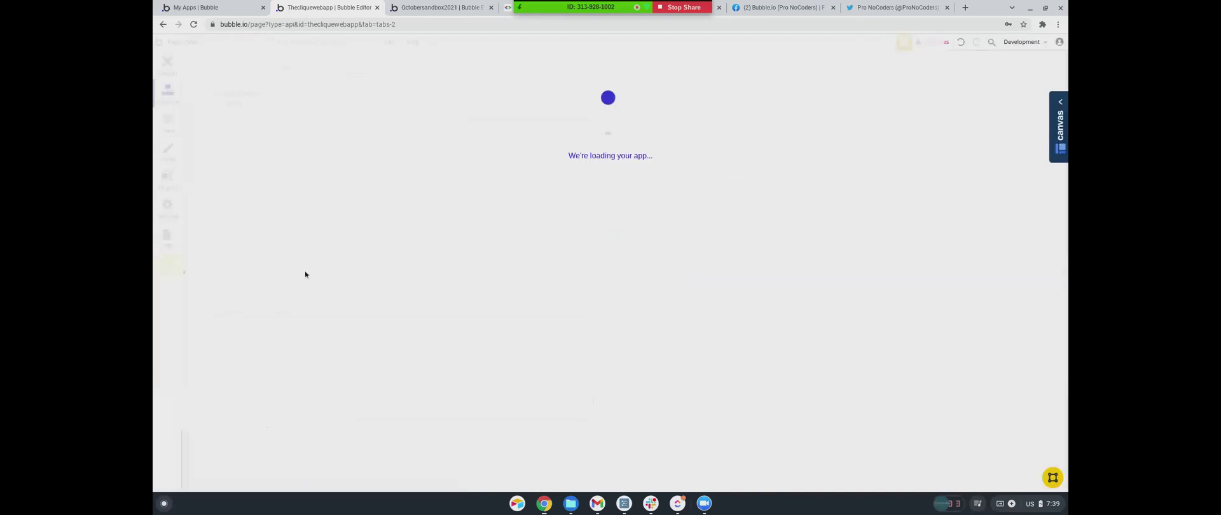
click(225, 97)
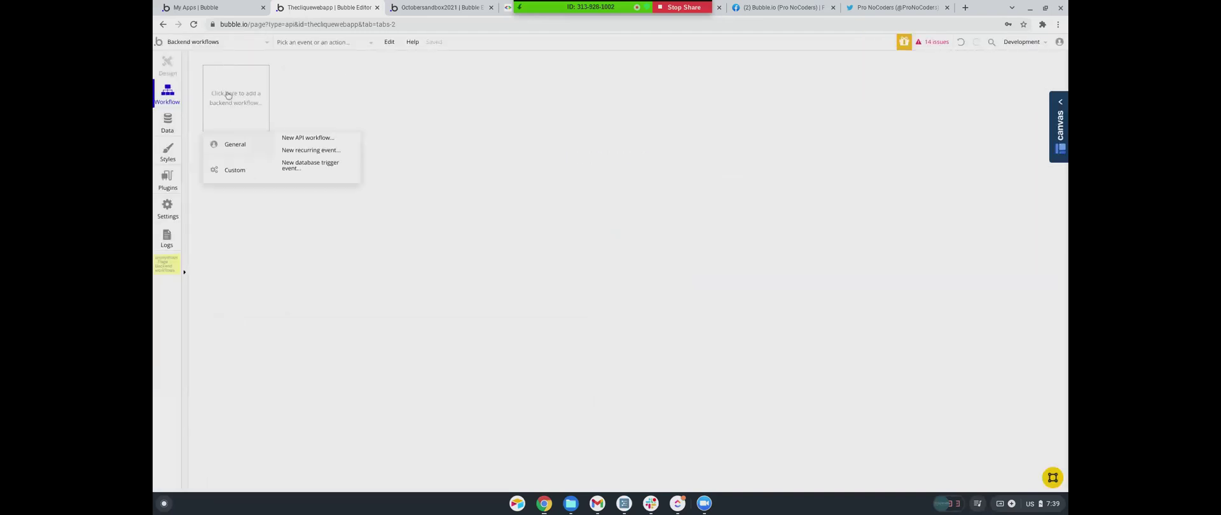
click(299, 138)
click(978, 113)
text(ini)
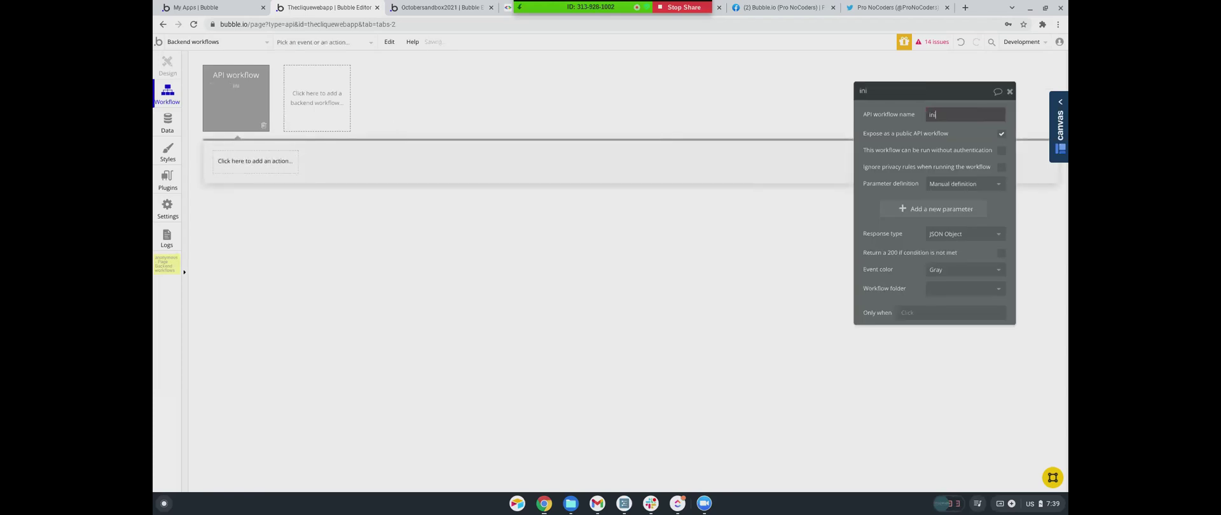
text(tiate_from_airtable)
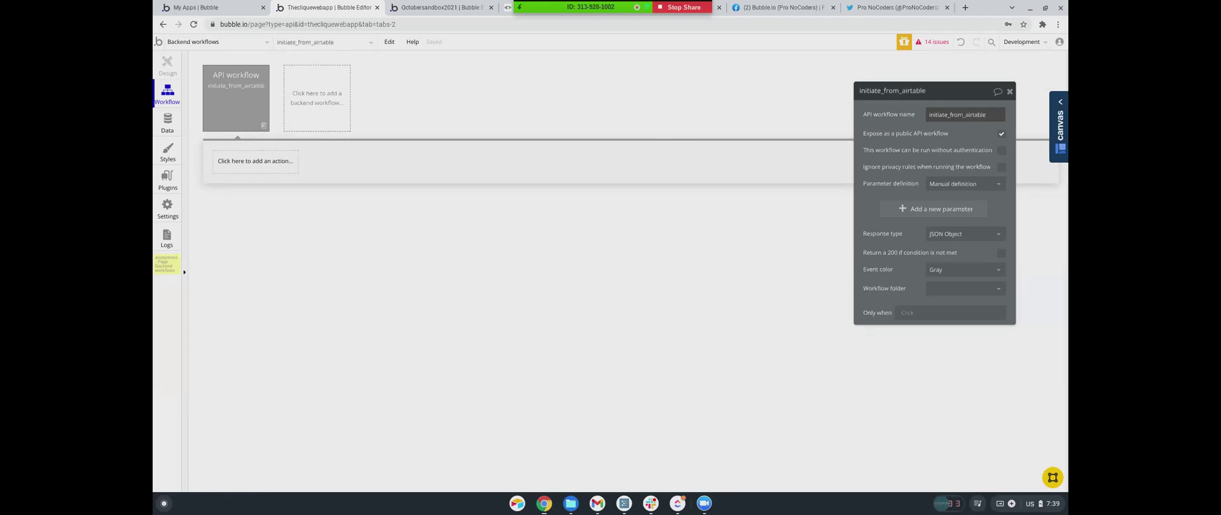
click(876, 194)
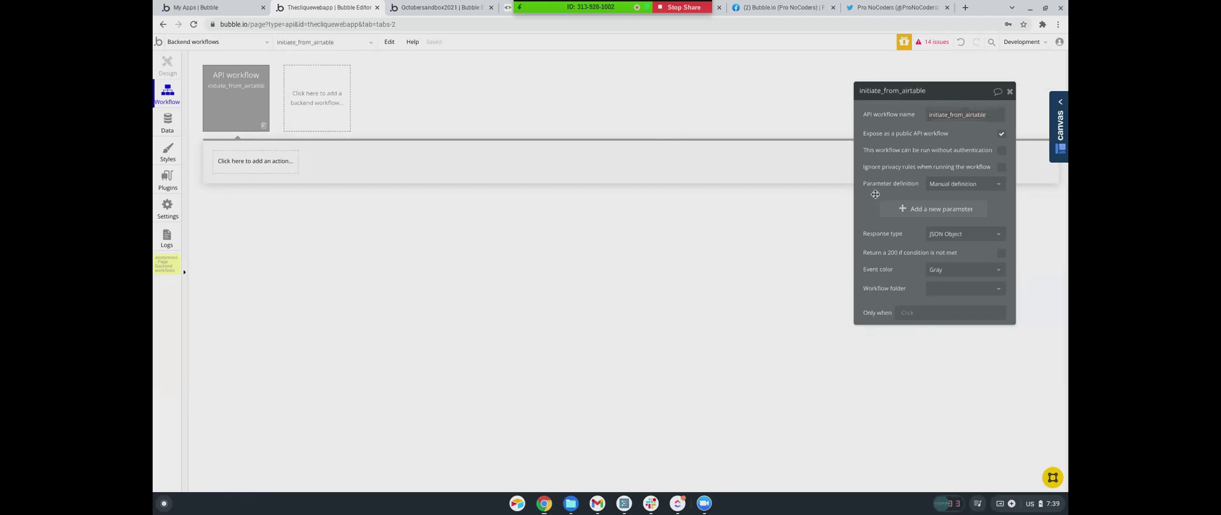
Create a second backend API workflow named from_airtable
click(293, 161)
click(294, 117)
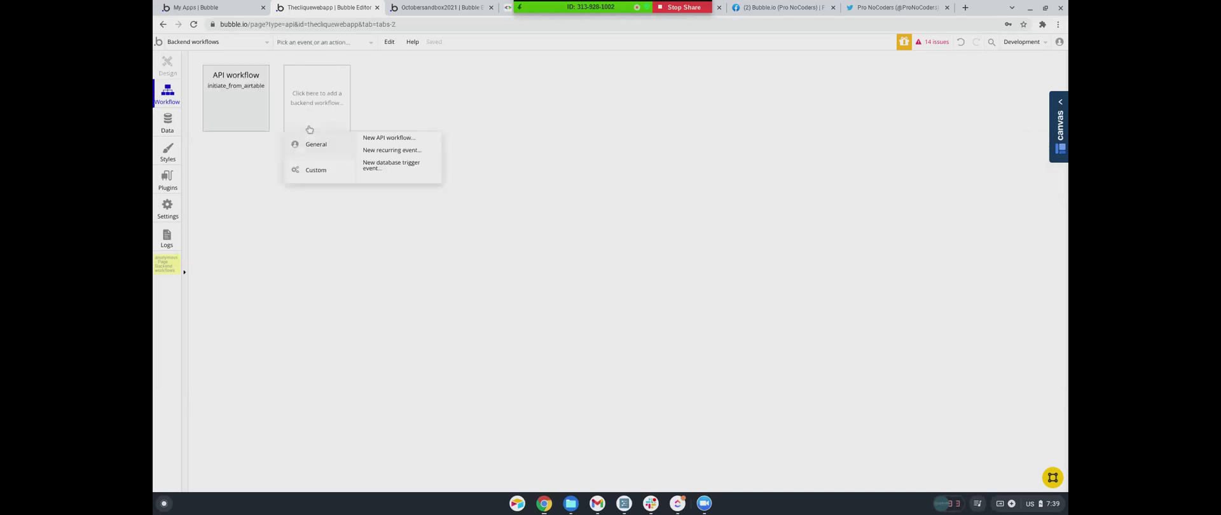
click(367, 138)
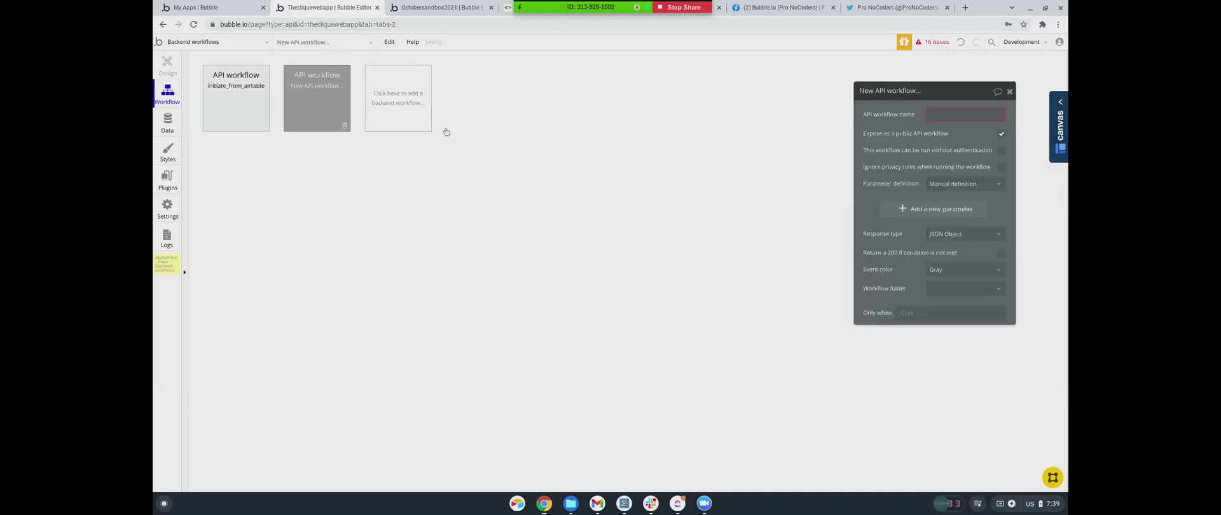
text(from_airtable)
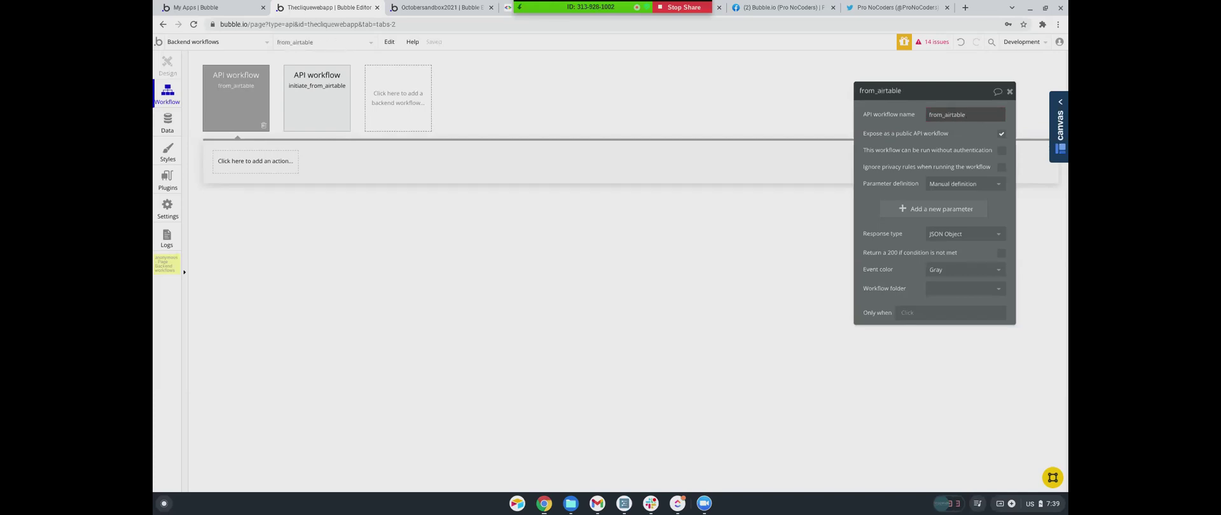
click(886, 126)
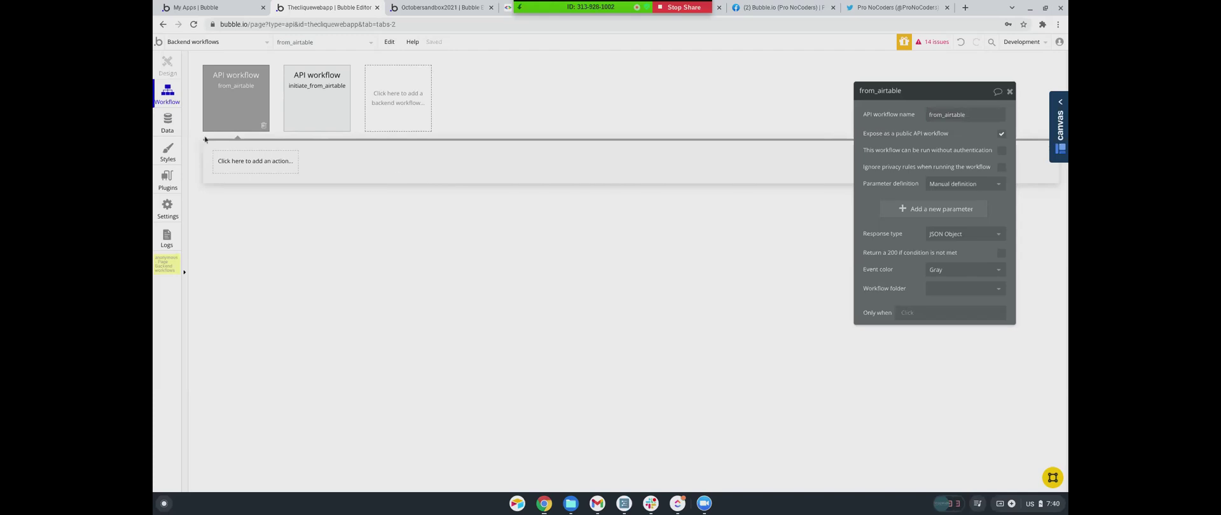
Add a Schedule API Workflow action to initiate_from_airtable that runs from_airtable at the current date/time
click(309, 101)
click(262, 158)
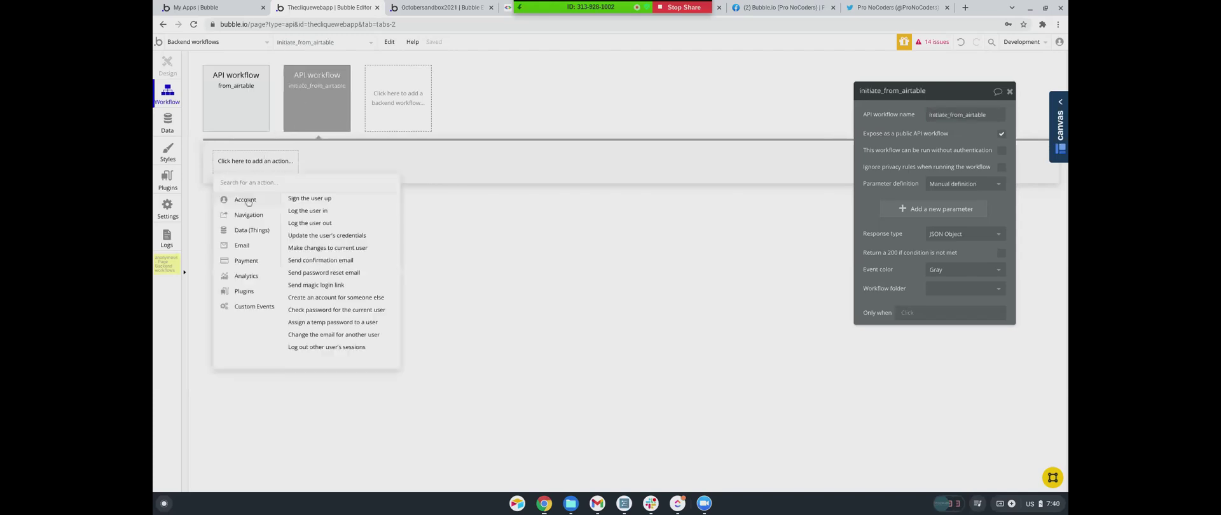
mouse_move(255, 306)
click(335, 213)
click(963, 114)
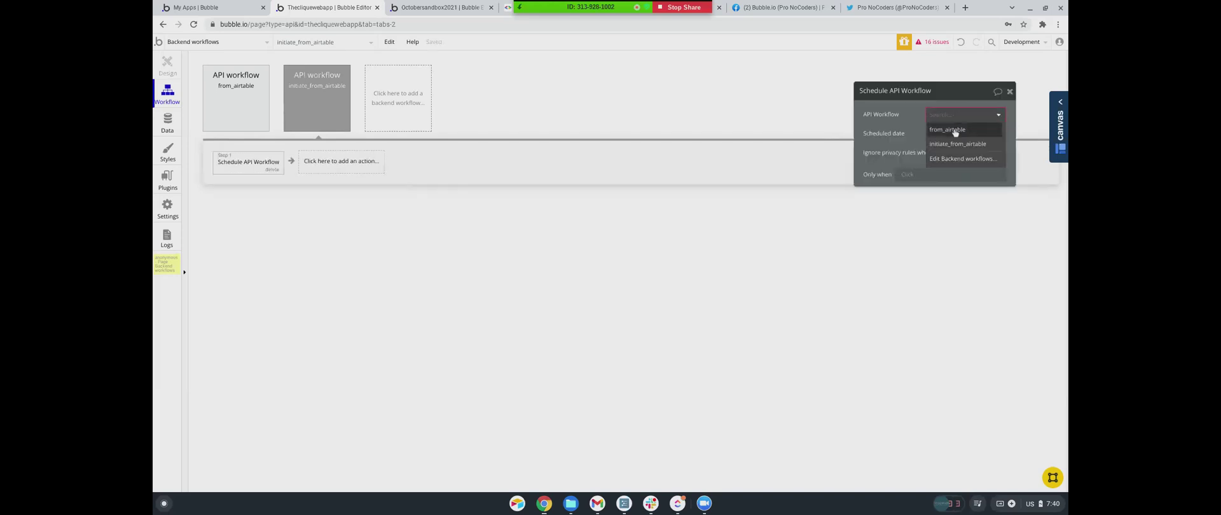
click(954, 132)
click(940, 133)
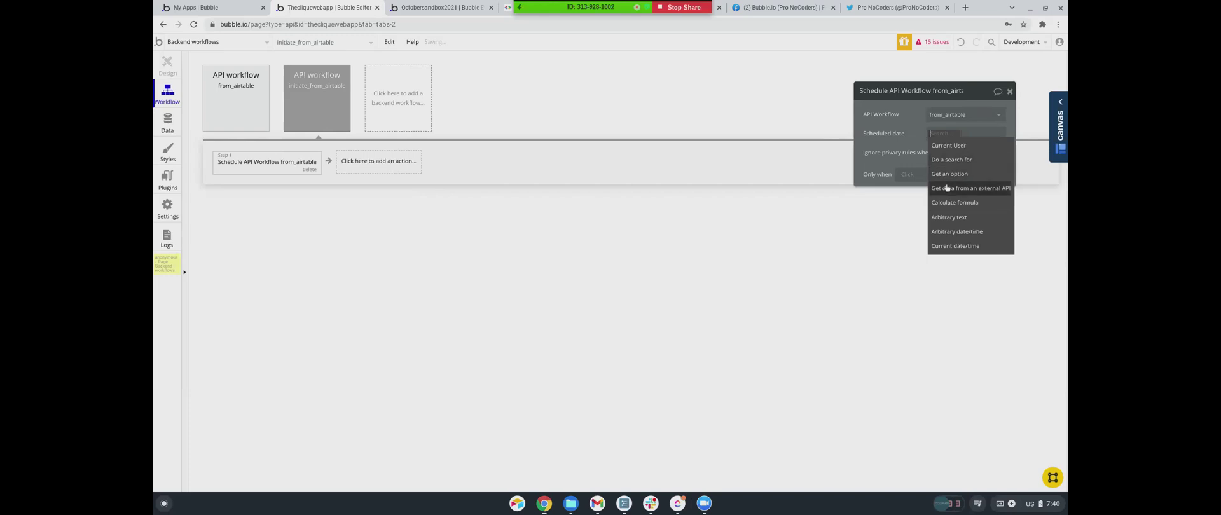
click(942, 246)
click(920, 144)
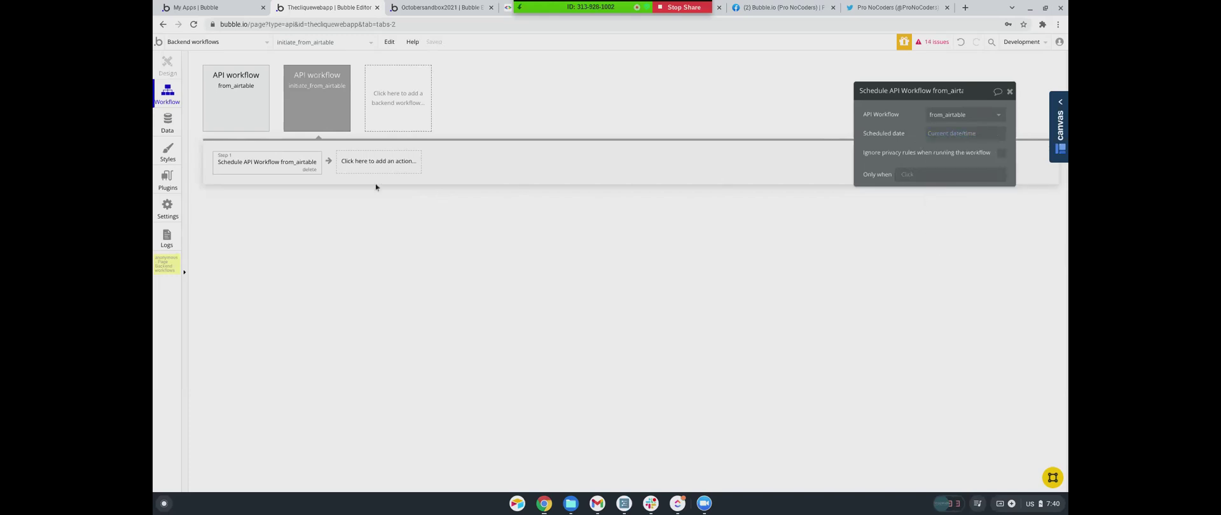
Add a second Schedule API Workflow action that calls initiate_from_airtable itself
click(377, 162)
mouse_move(360, 308)
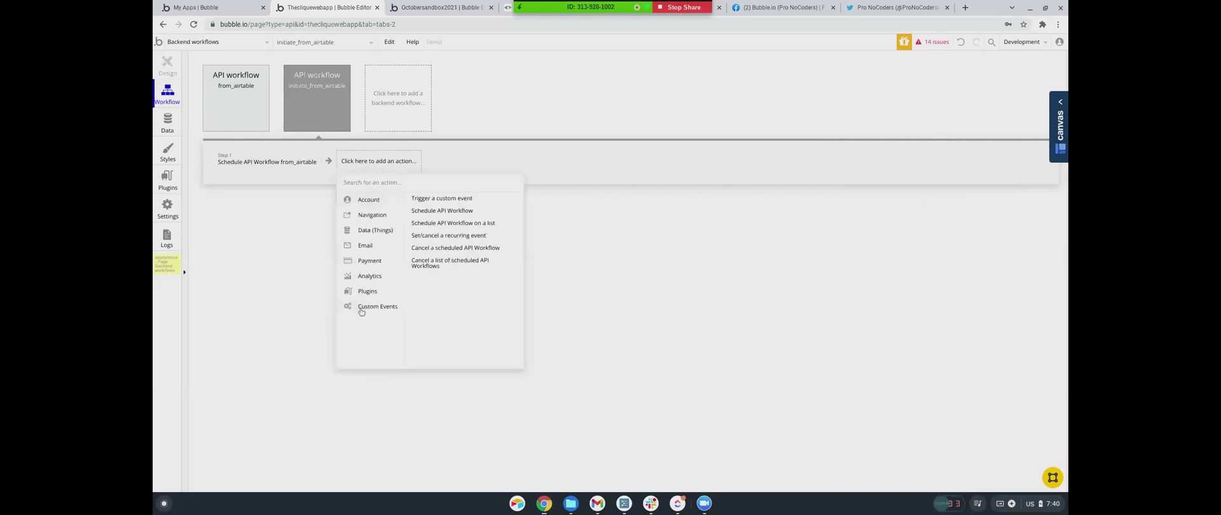
click(473, 212)
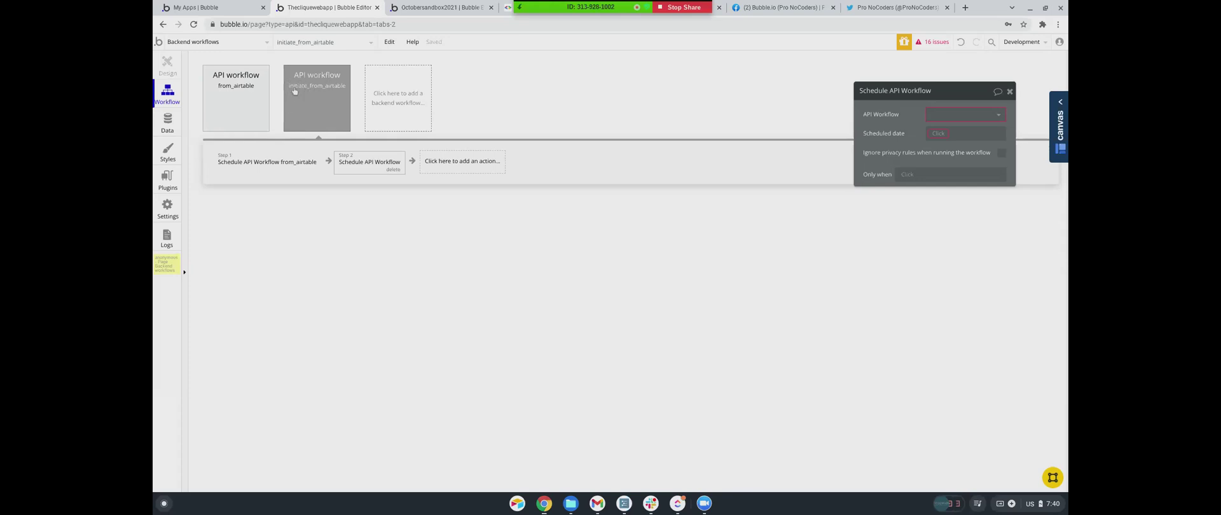
click(949, 116)
click(957, 144)
Set the second action's scheduled date to current date/time +(hours) 1
click(945, 134)
click(955, 261)
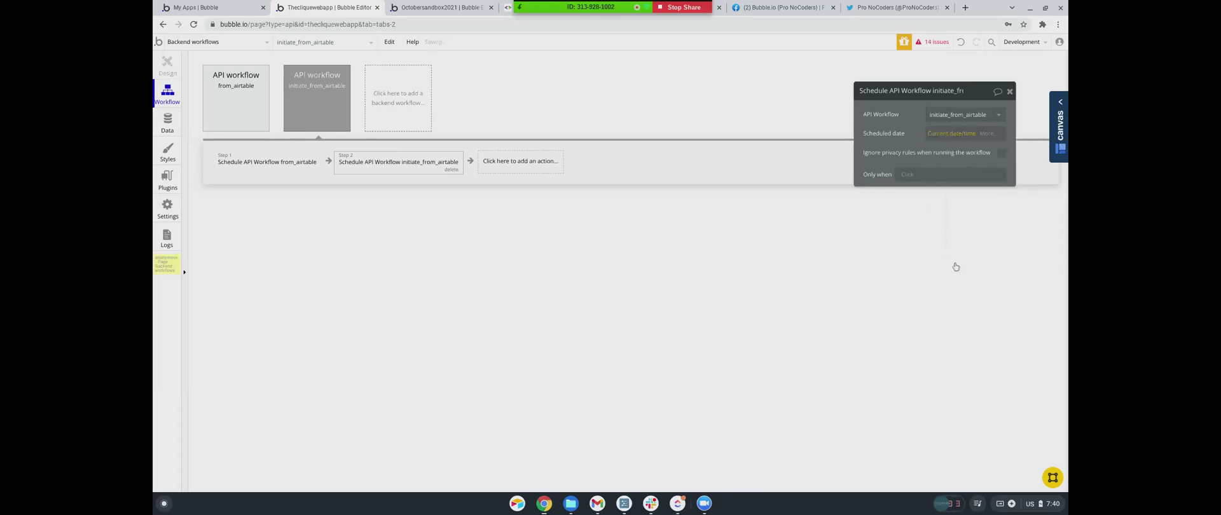
click(989, 135)
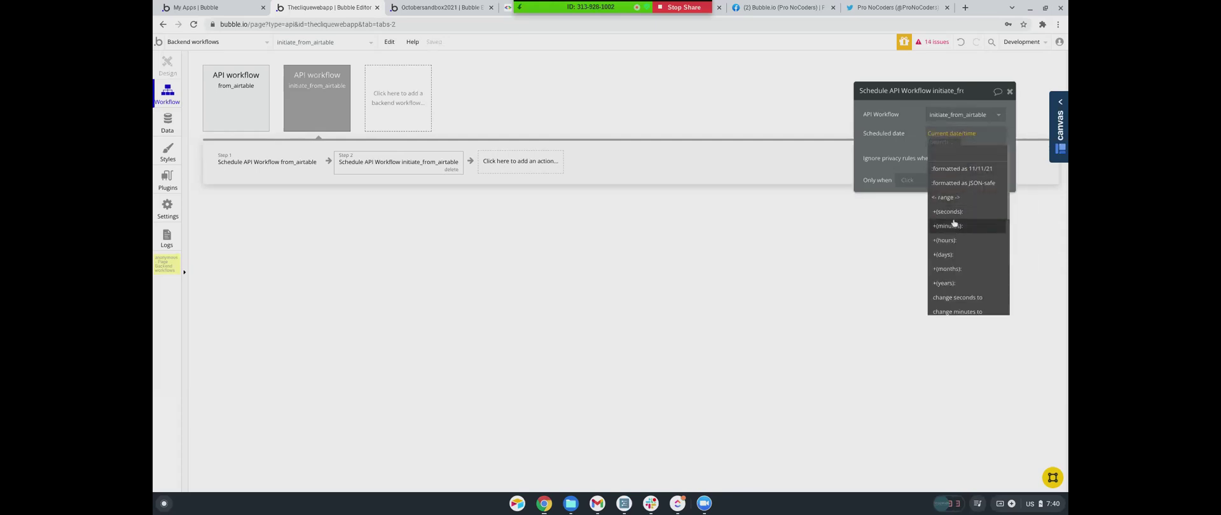
click(950, 240)
click(890, 150)
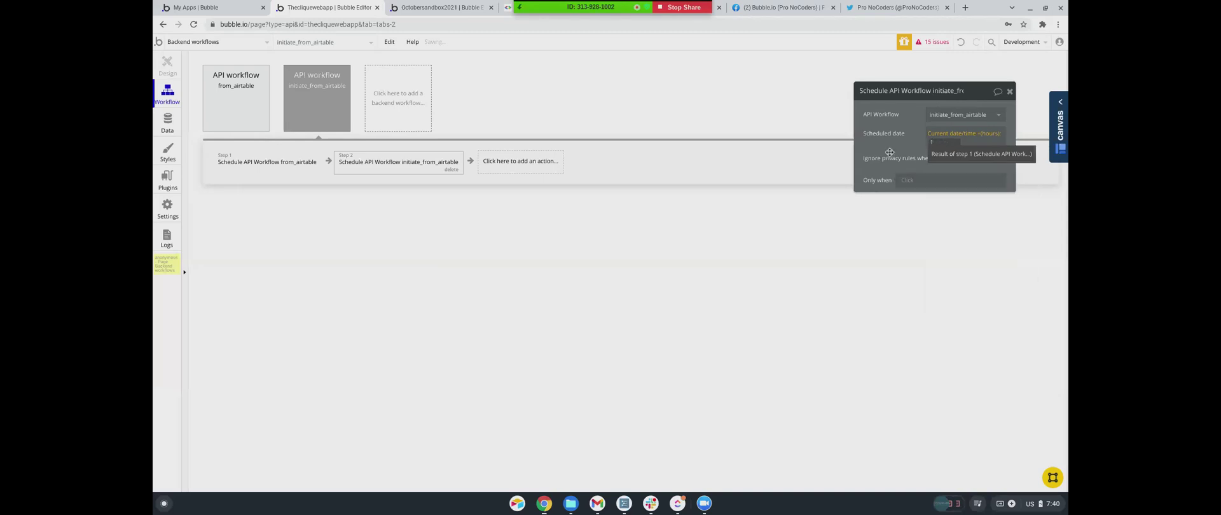
click(248, 163)
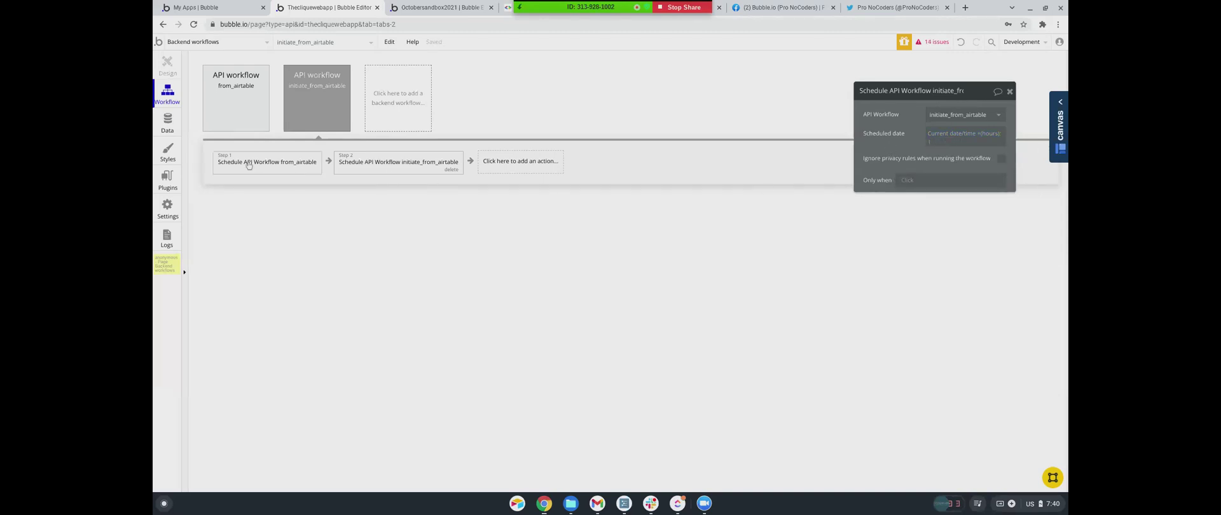
click(382, 166)
Add a Create a new thing action of type News Article to the from_airtable workflow
click(253, 114)
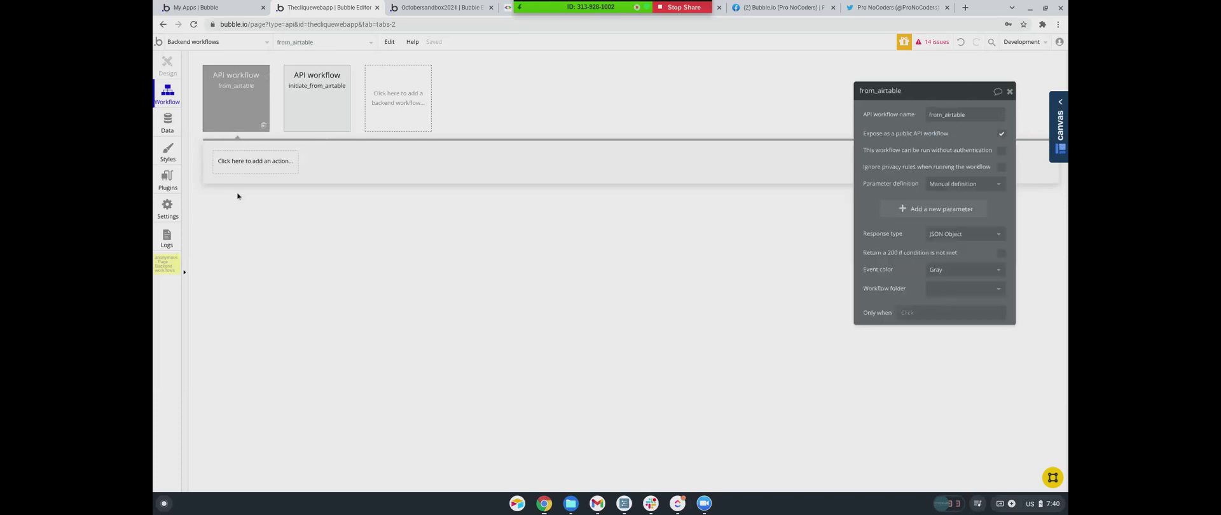
click(250, 163)
mouse_move(246, 307)
mouse_move(246, 232)
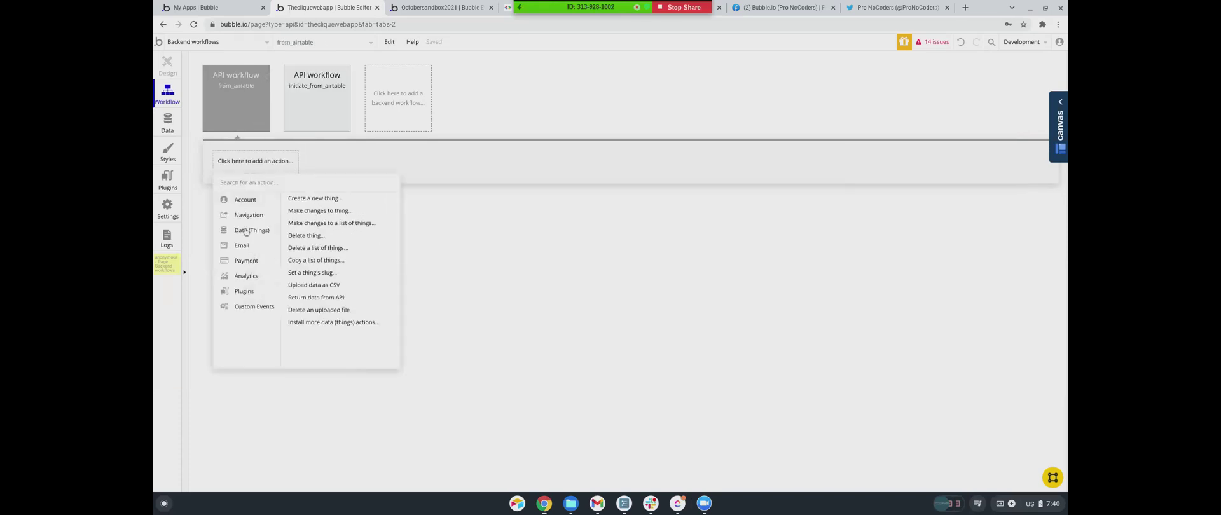
click(323, 199)
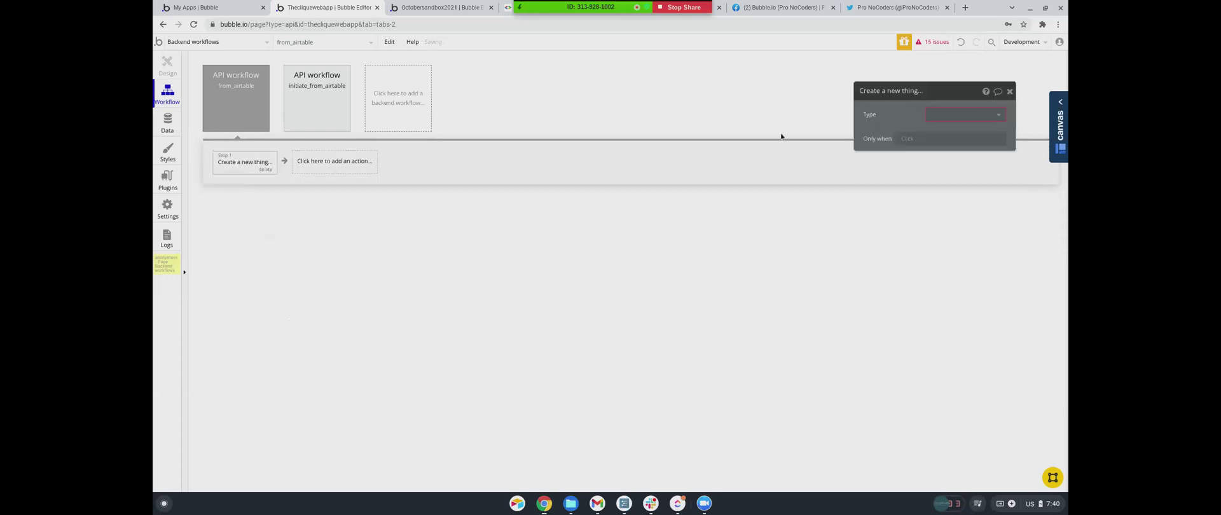
click(954, 118)
scroll(950, 217, down, 2)
click(950, 219)
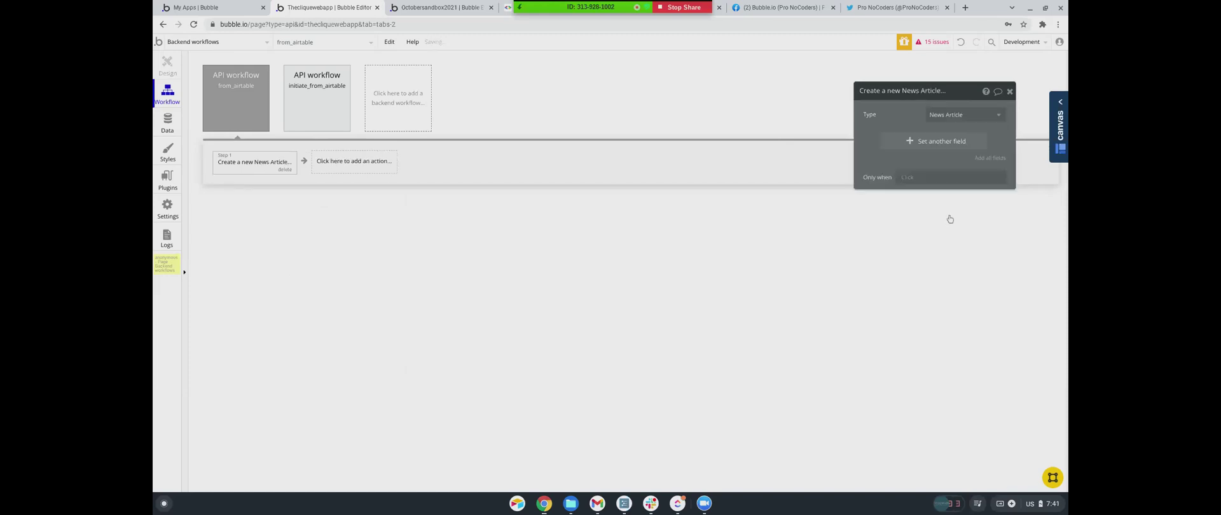
Add all fields to the News Article creation action and remove the Article Brand Type field
click(992, 159)
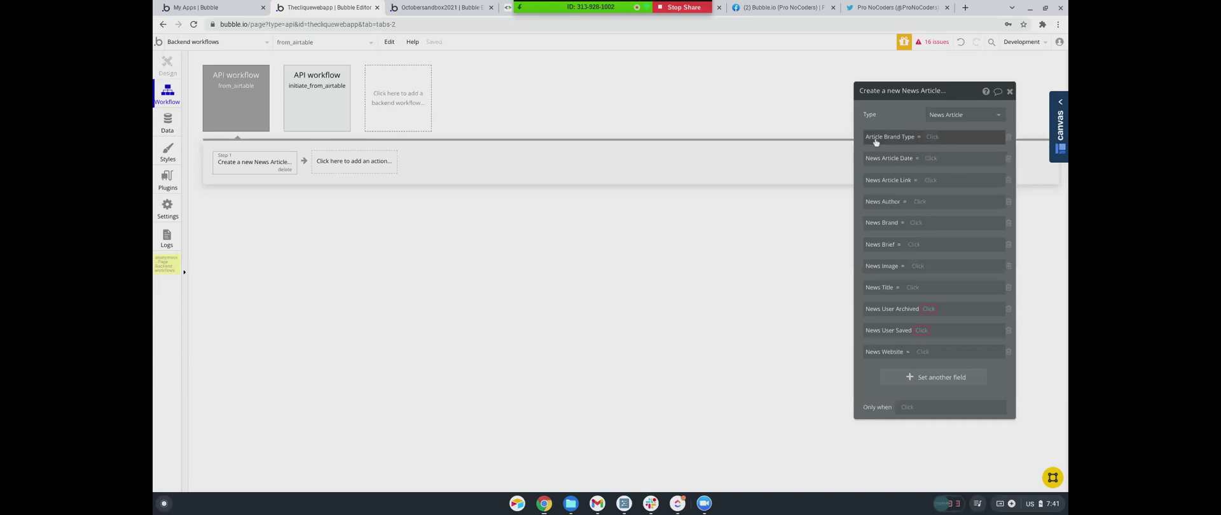
click(933, 139)
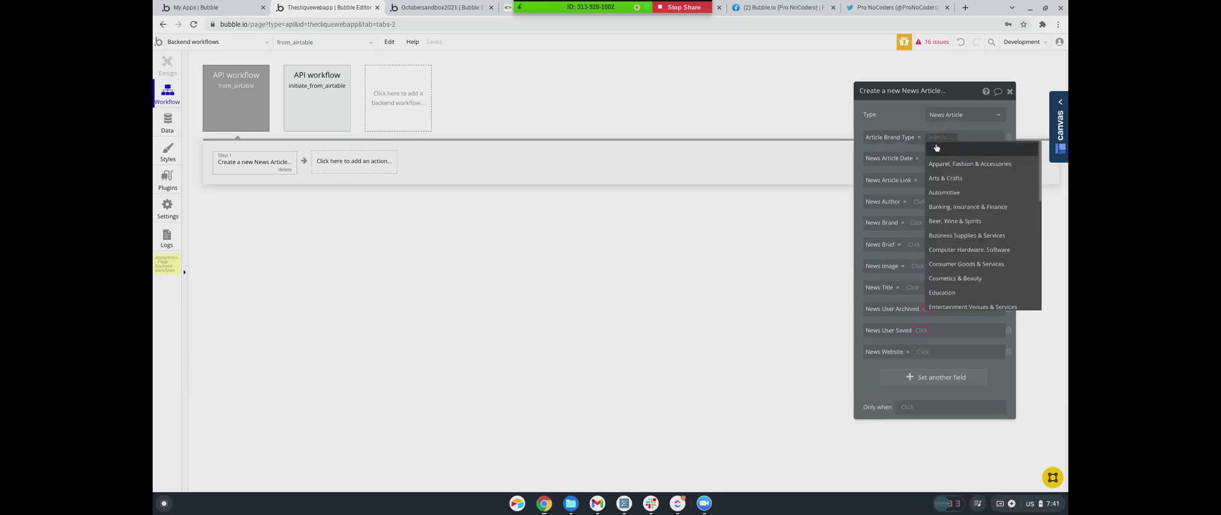
click(906, 121)
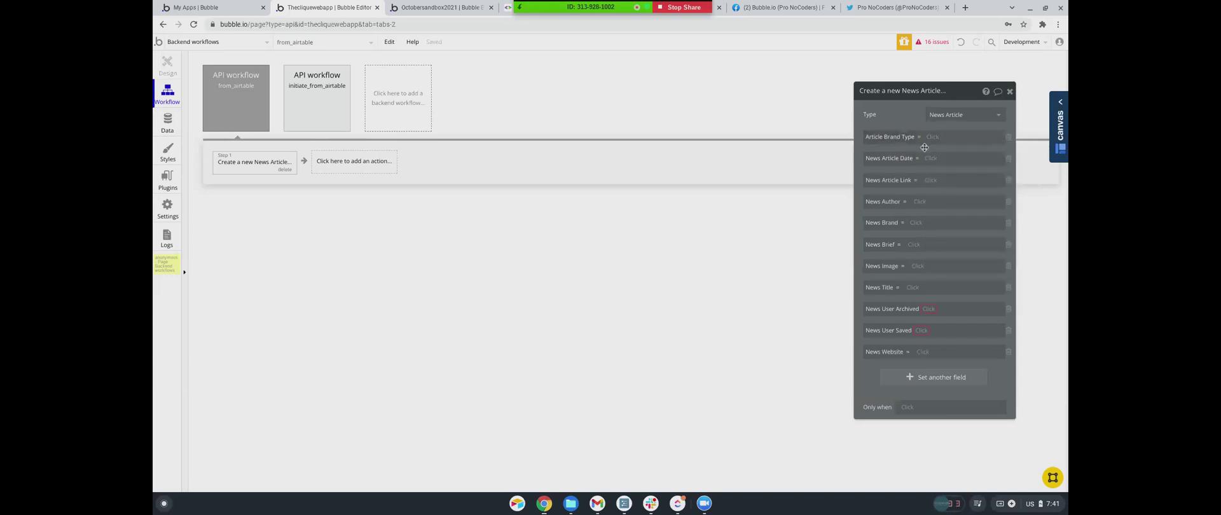
click(1008, 138)
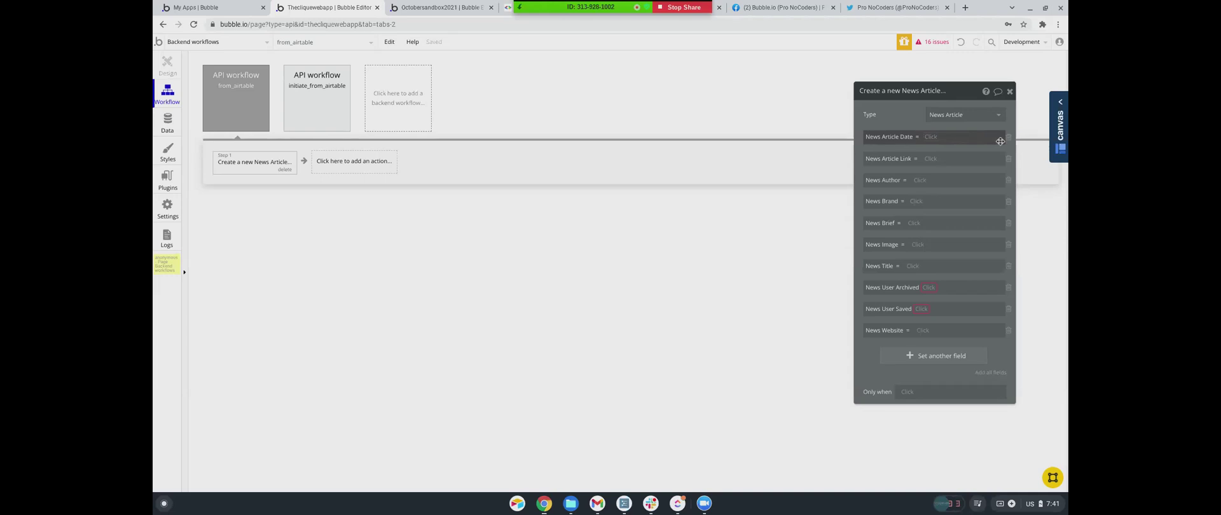
Set News Article Date to Current date/time, keeping the News Article Link field in the action
click(931, 138)
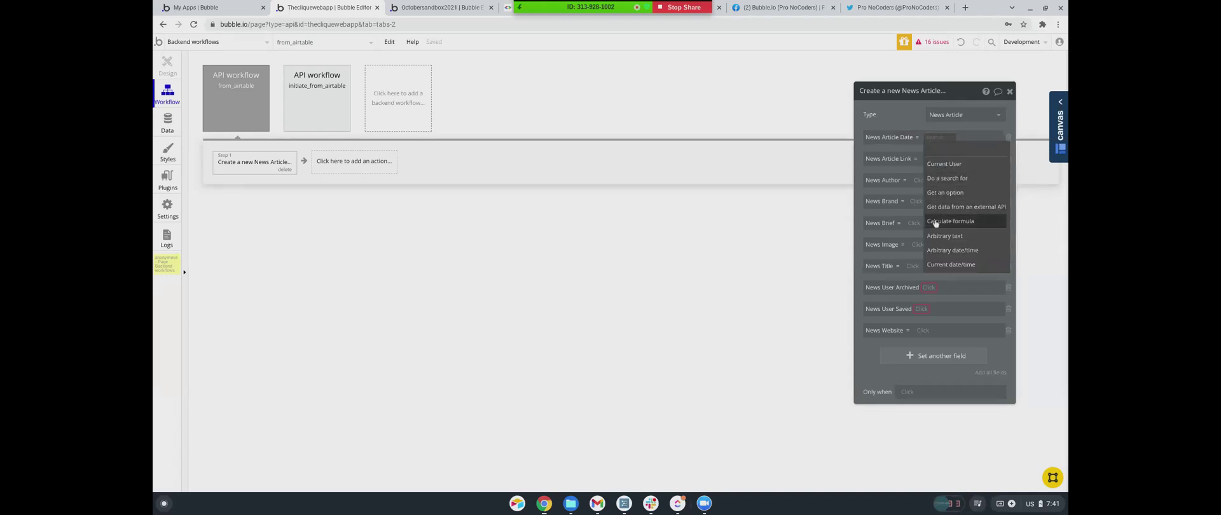
click(942, 264)
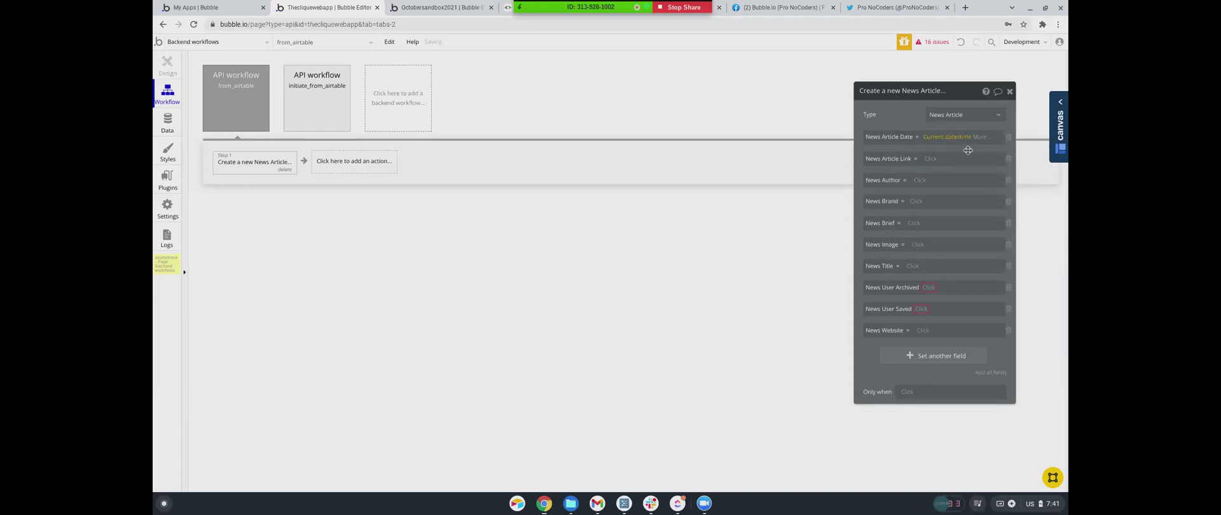
click(1008, 158)
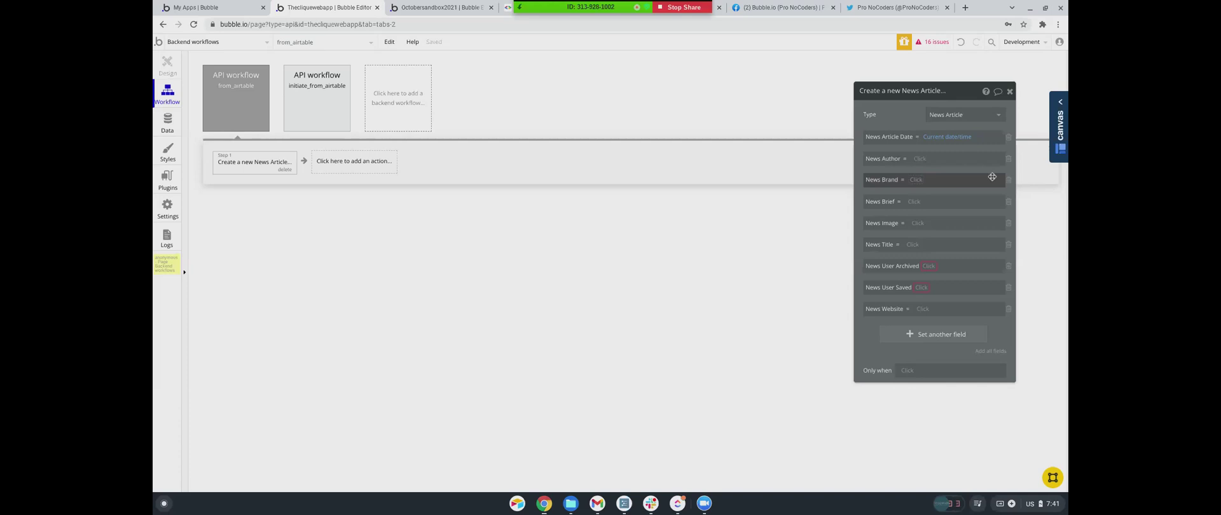
click(960, 43)
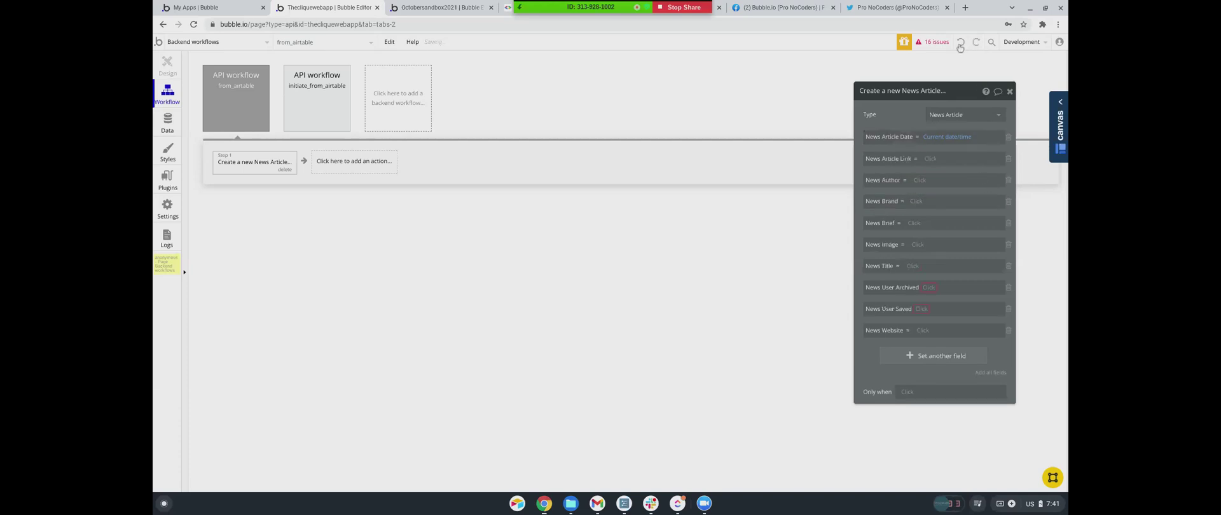
Set News Article Link to get data from an external API, with Airtable: Table 1 as the API provider
click(931, 158)
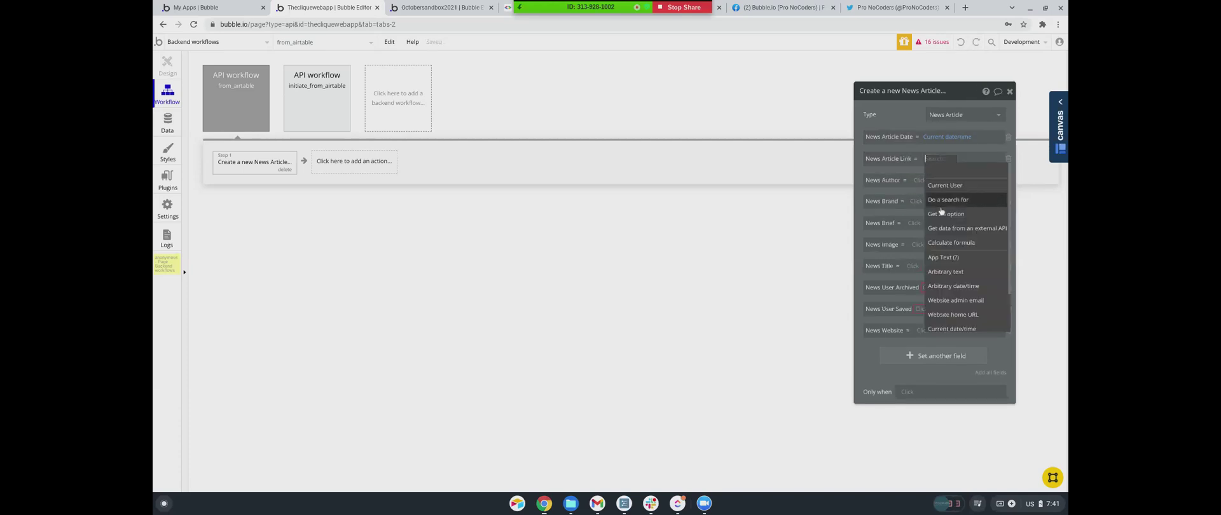
click(945, 232)
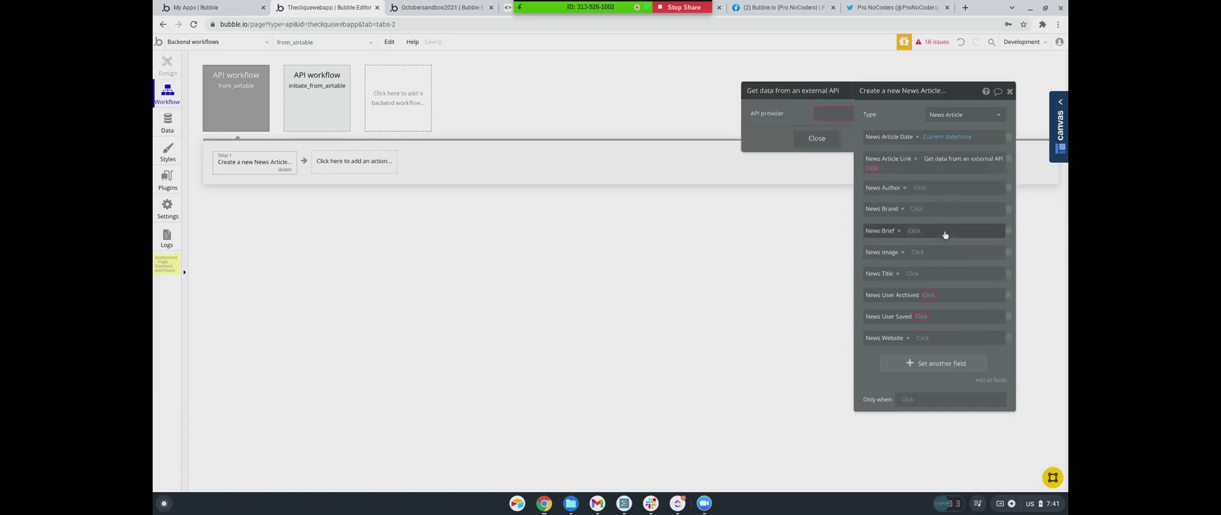
click(776, 112)
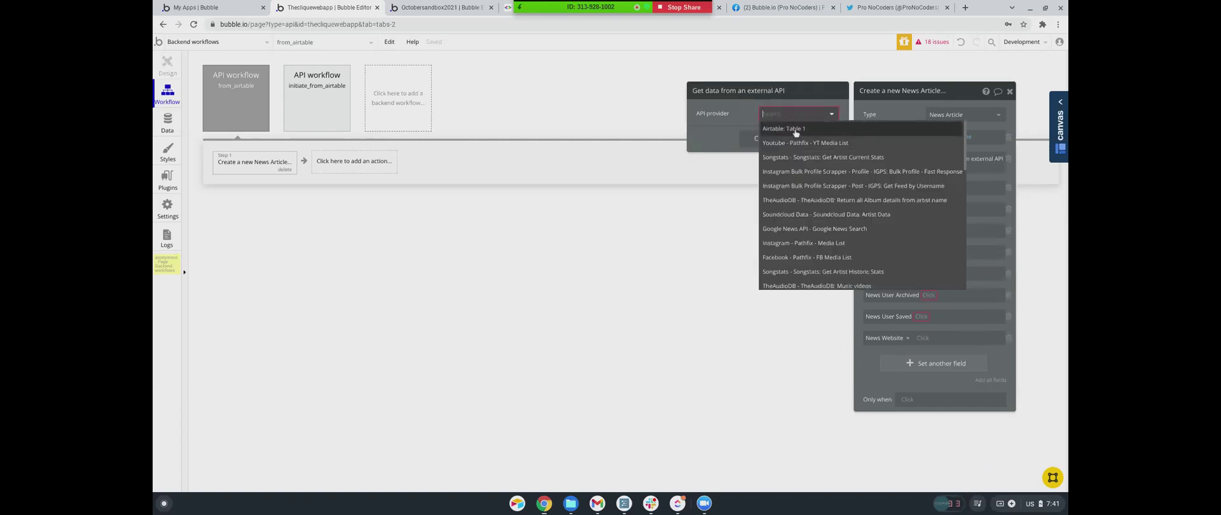
click(793, 132)
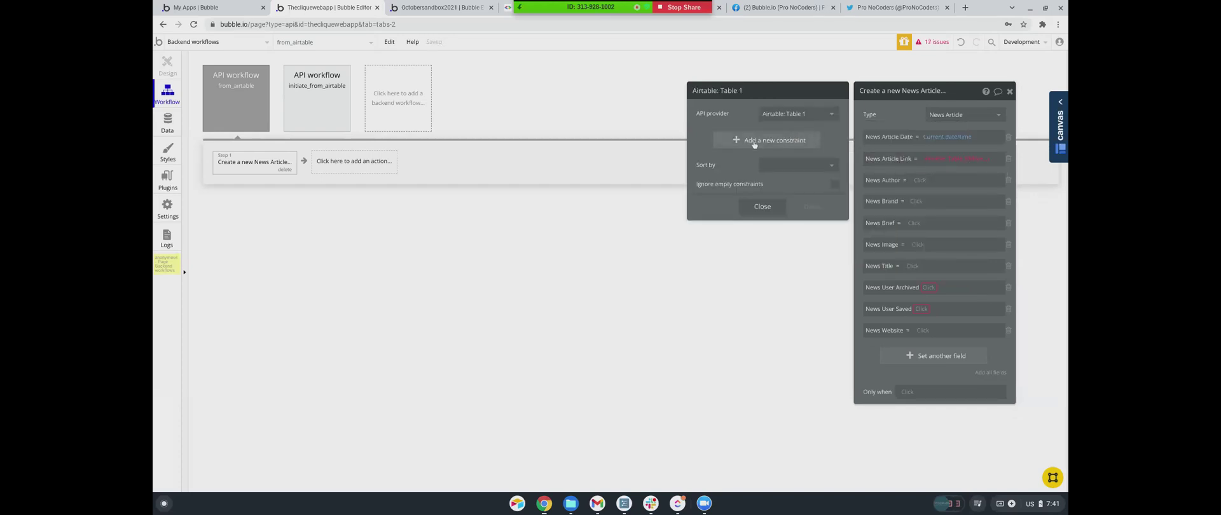
Add a constraint on the Status field to the Airtable: Table 1 data source
click(784, 143)
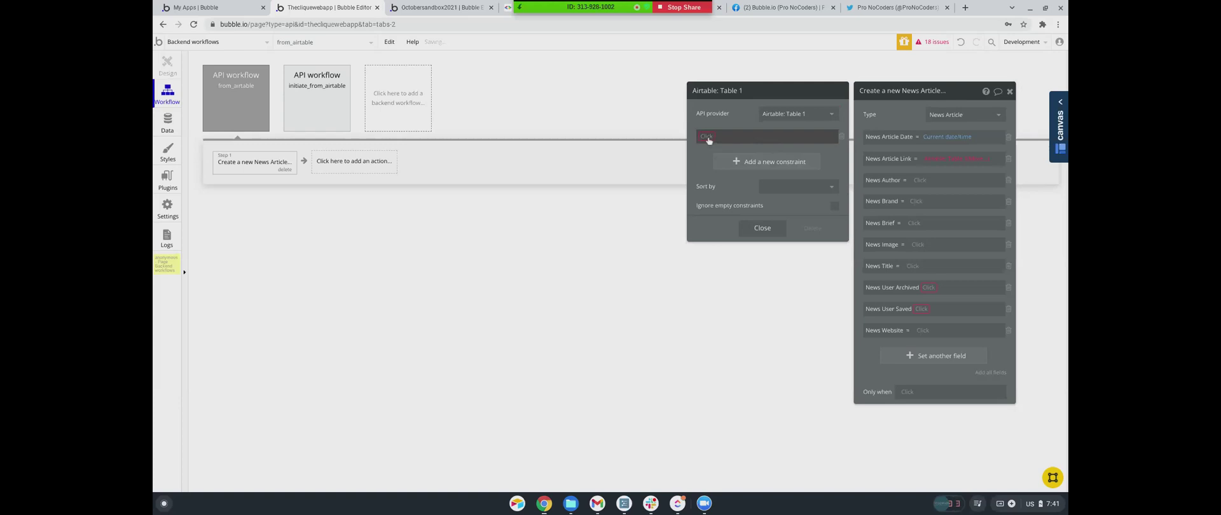
click(708, 138)
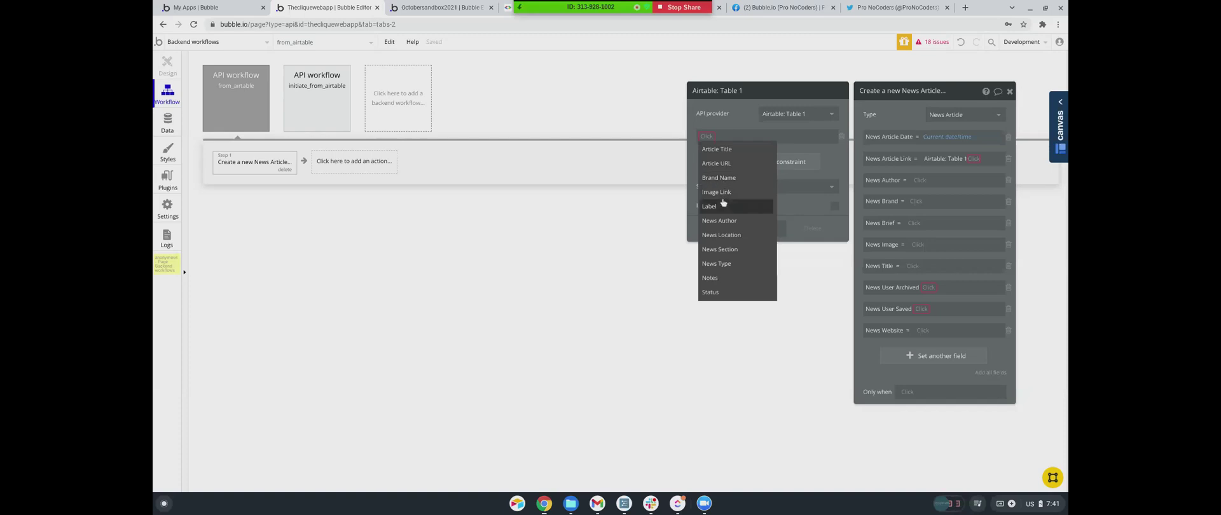
click(710, 292)
click(727, 137)
click(724, 149)
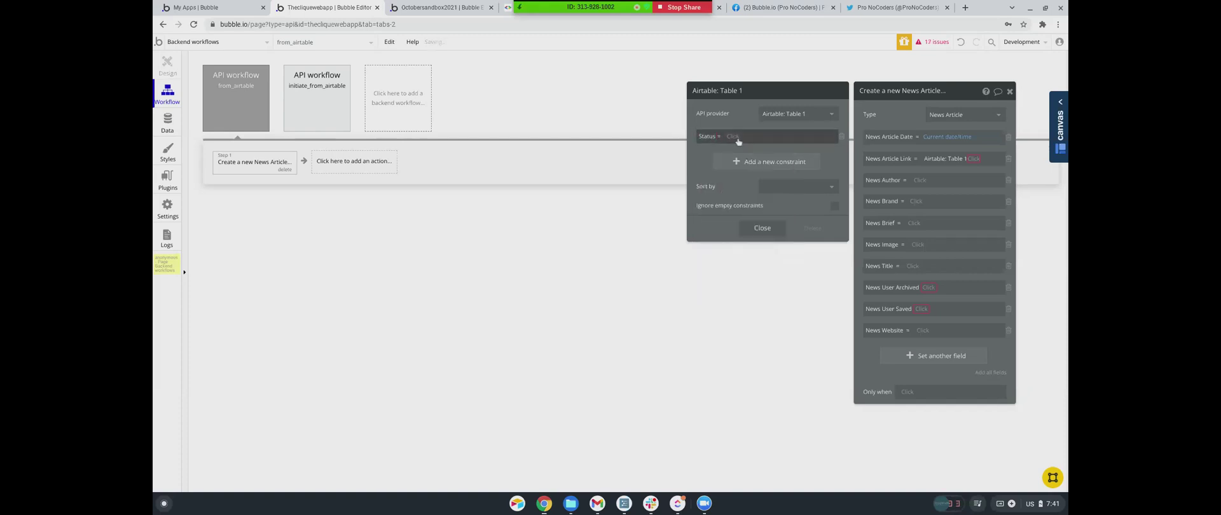
click(732, 136)
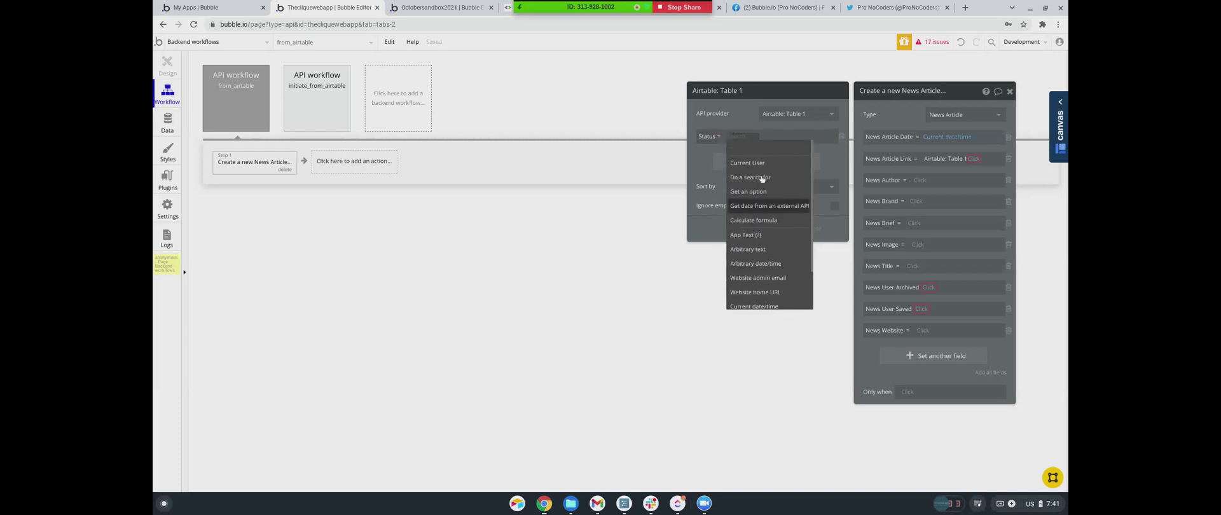
click(743, 119)
click(735, 137)
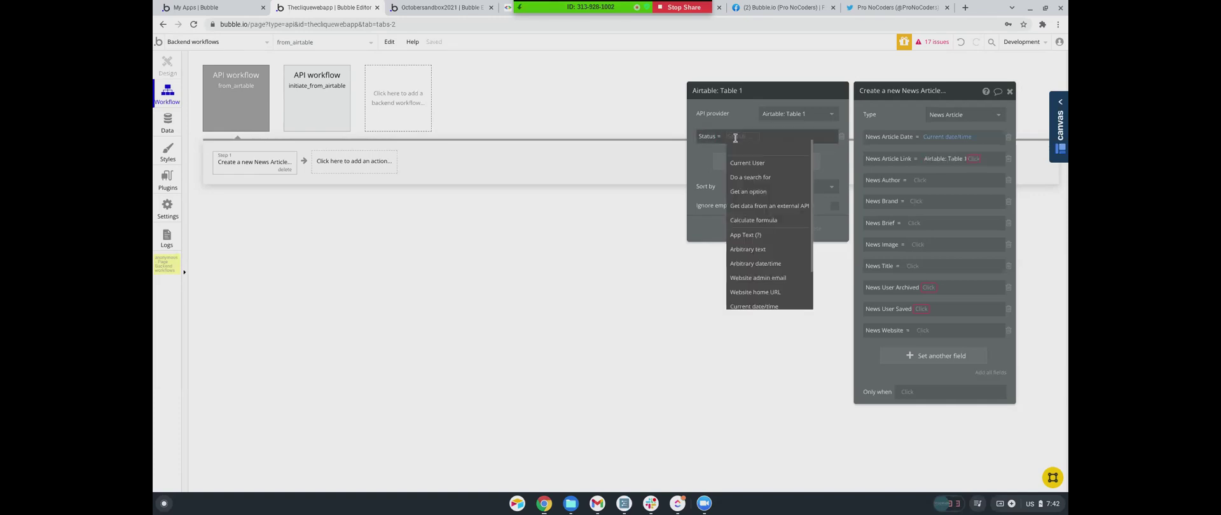
scroll(761, 203, down, 2)
scroll(761, 204, up, 2)
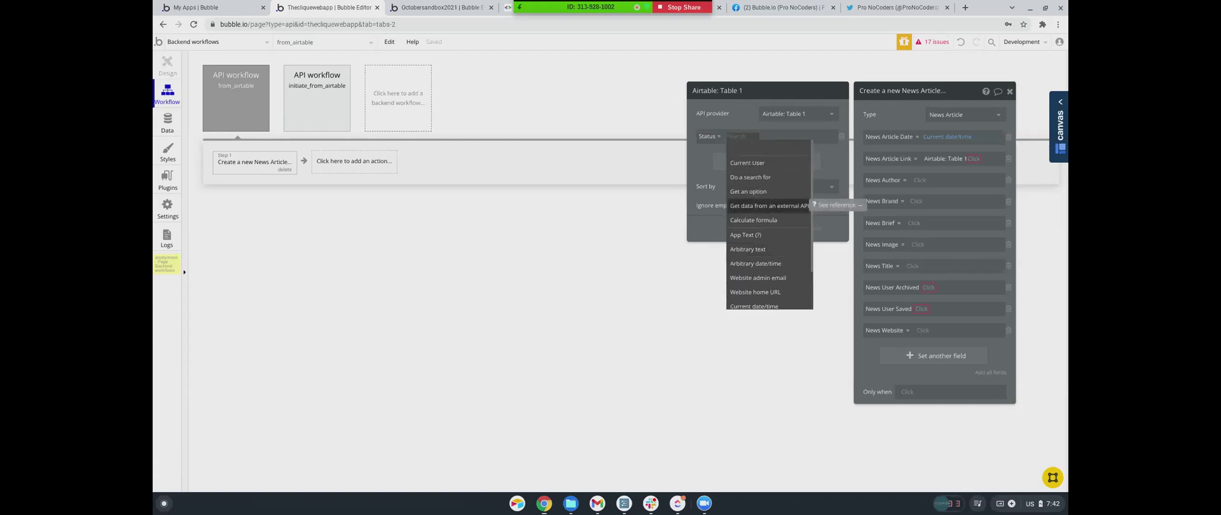
text(Conf)
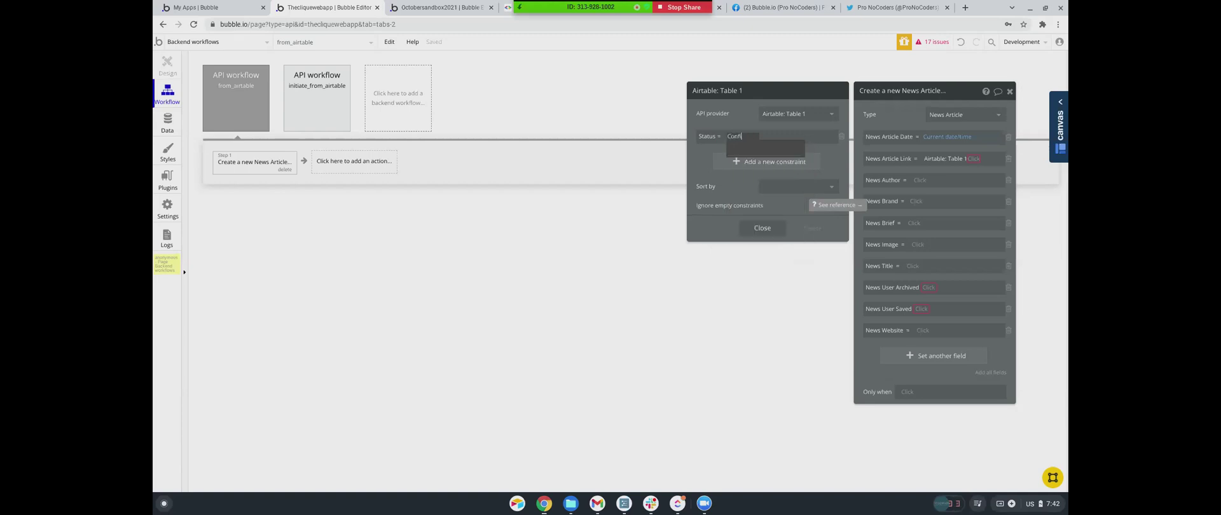
text(i)
Switch to the Zoom meeting and copy the status text "Confirmed to Upload" from the chat
click(704, 504)
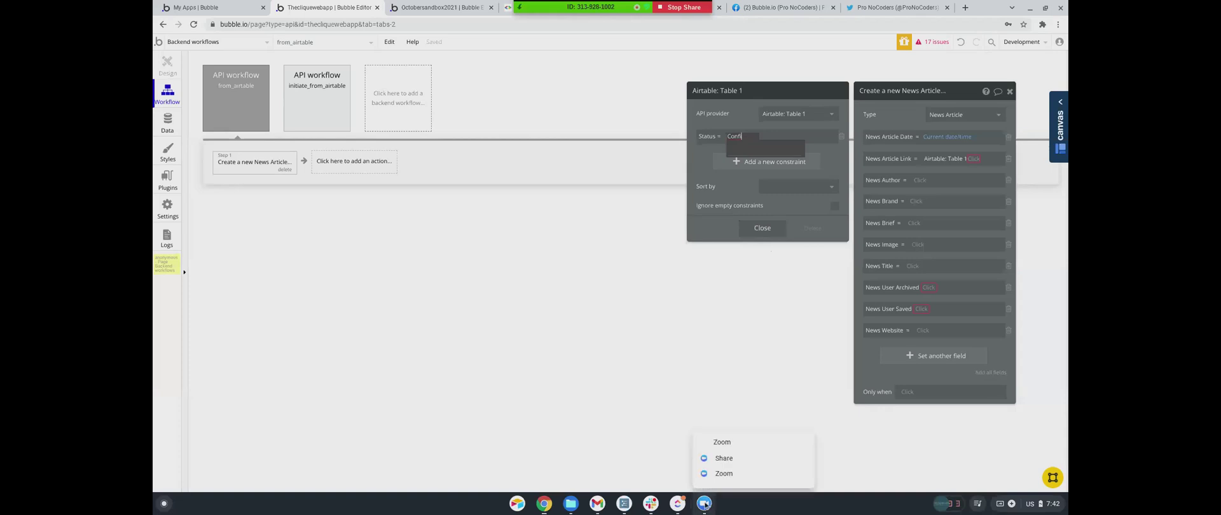
click(717, 474)
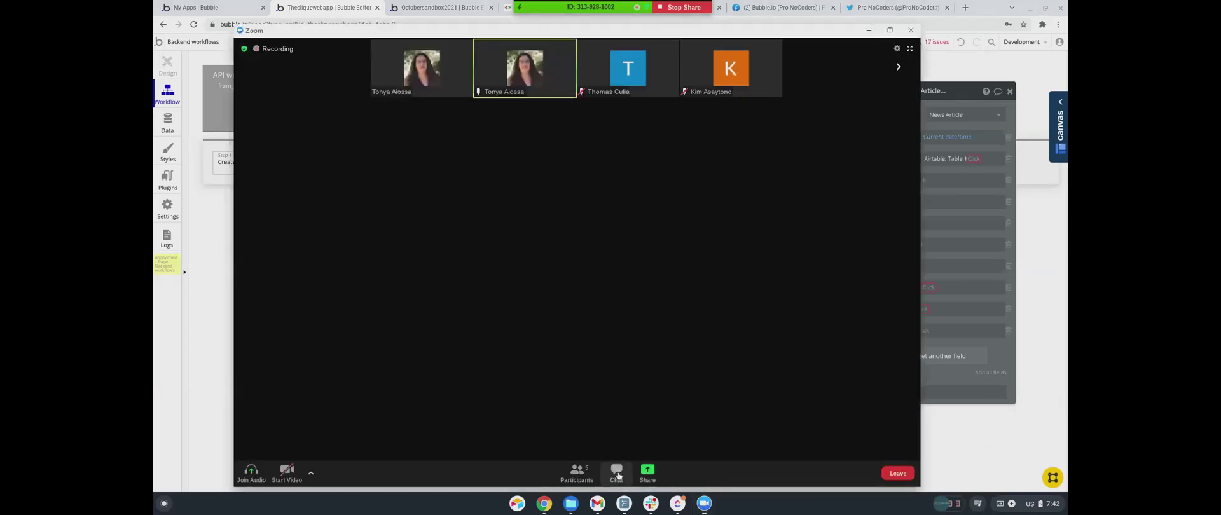
click(612, 474)
click(967, 470)
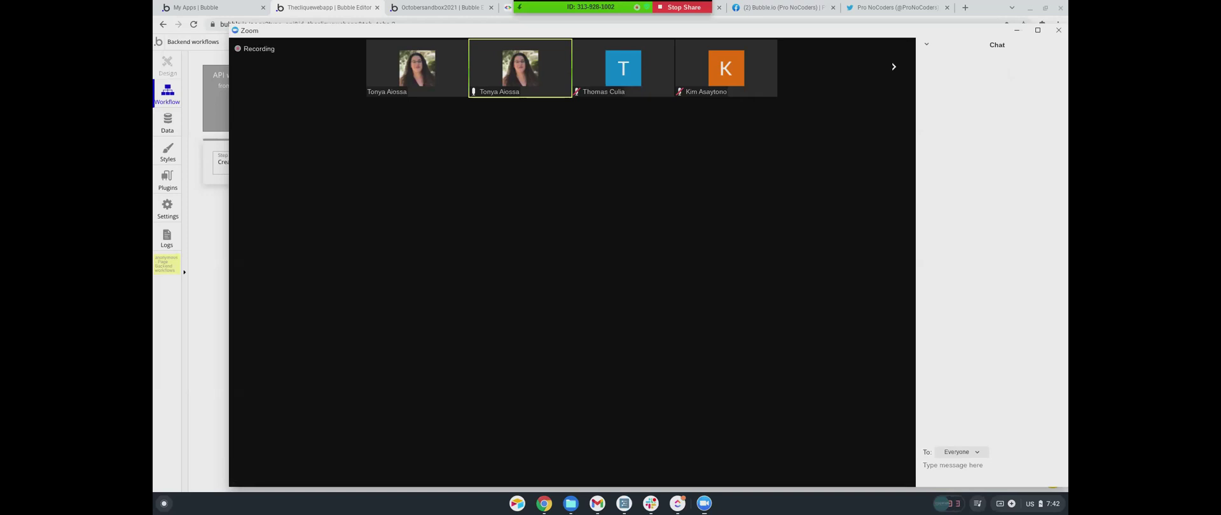
drag(986, 69, 923, 73)
key(ctrl+c)
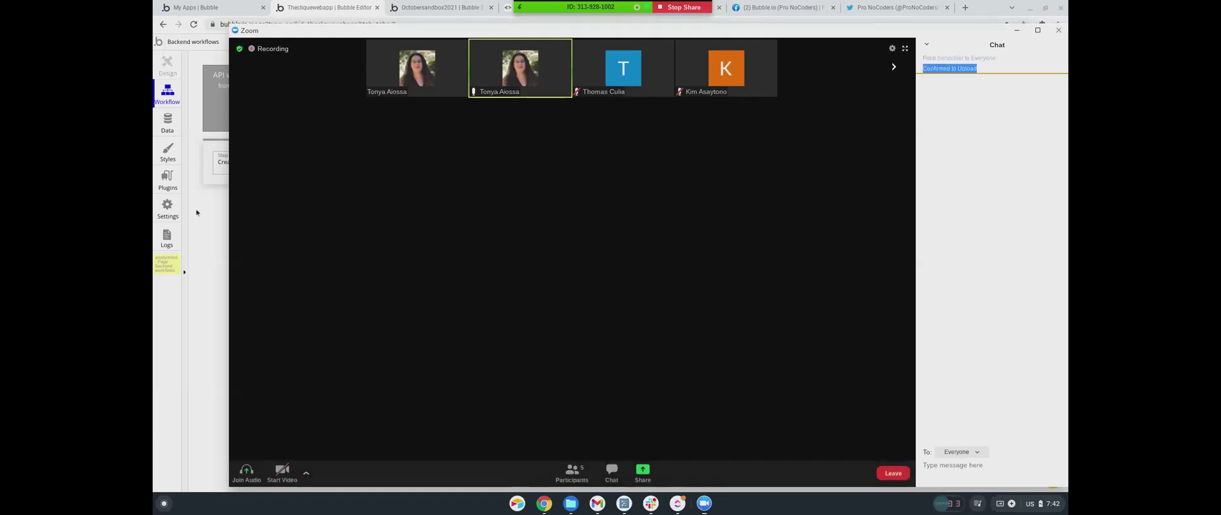
Return to the Bubble editor and set the Airtable Status constraint to Confirmed to Upload
click(199, 241)
click(933, 160)
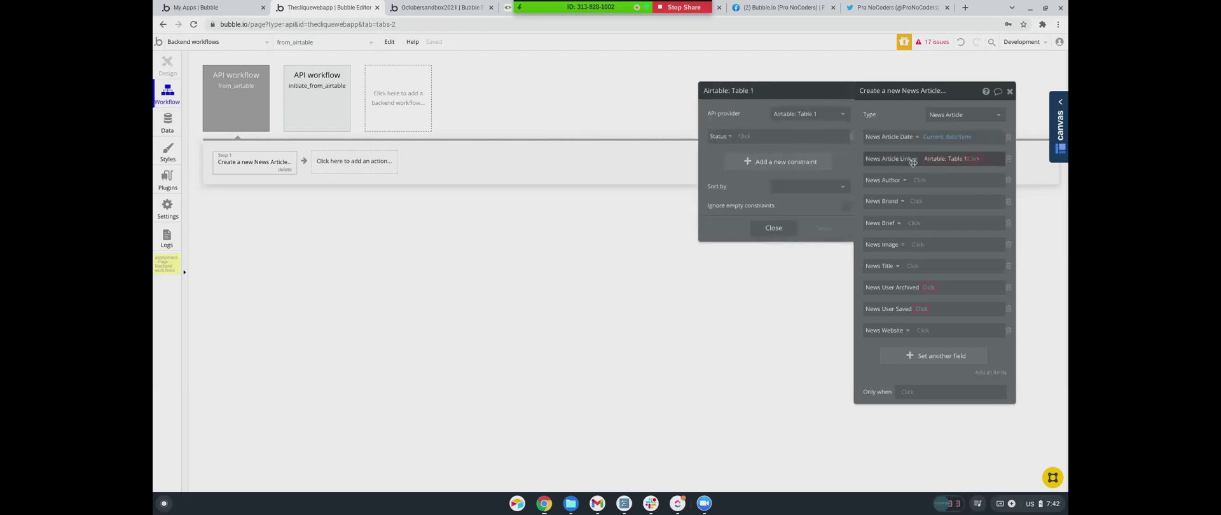
click(752, 136)
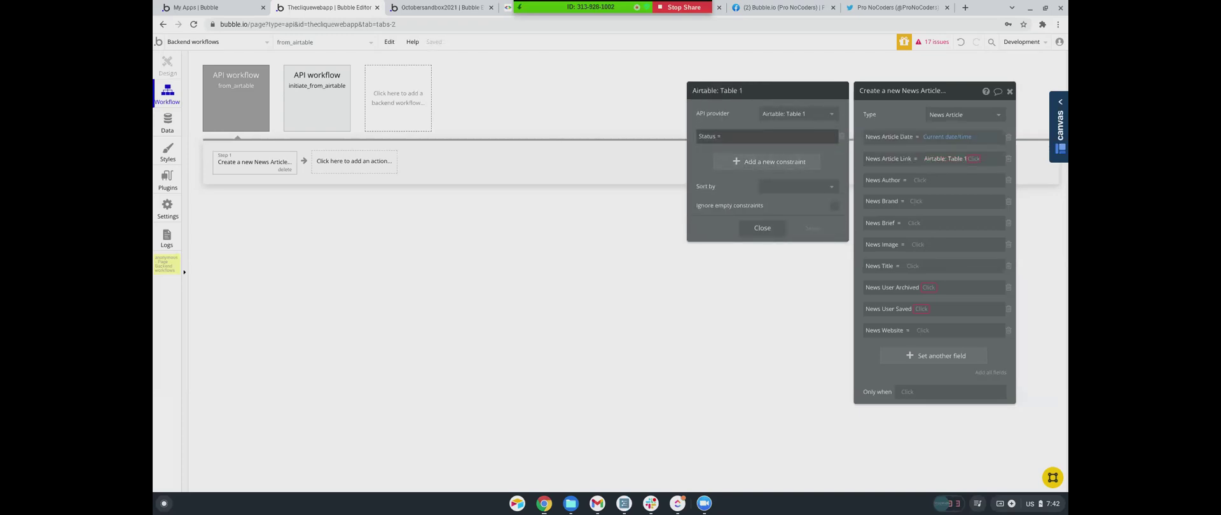
click(744, 136)
key(ctrl+v)
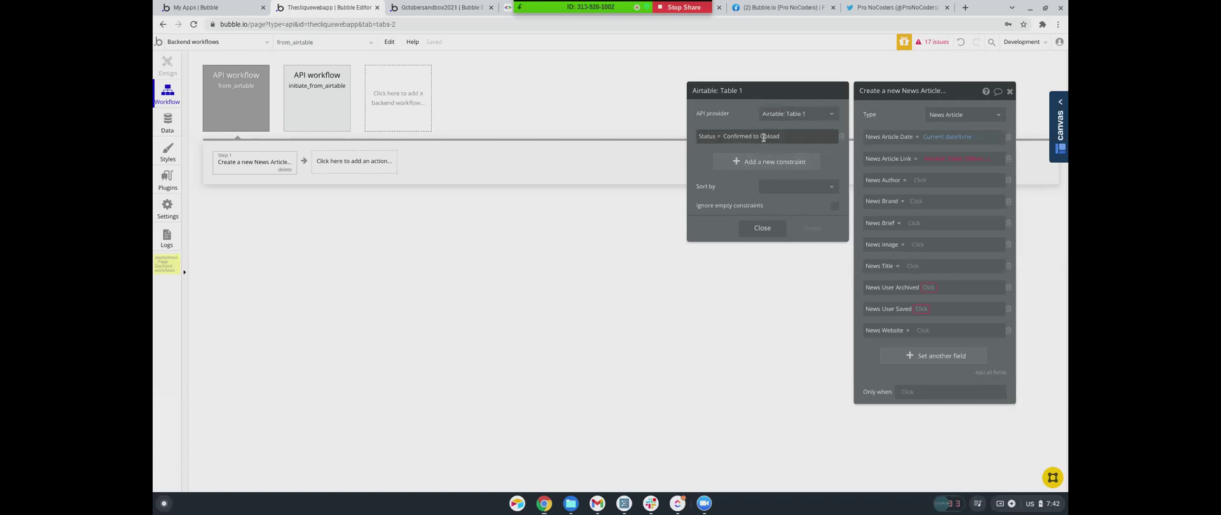
Complete the News Article Link expression with the Airtable: Table 1 first item's Article URL
click(976, 160)
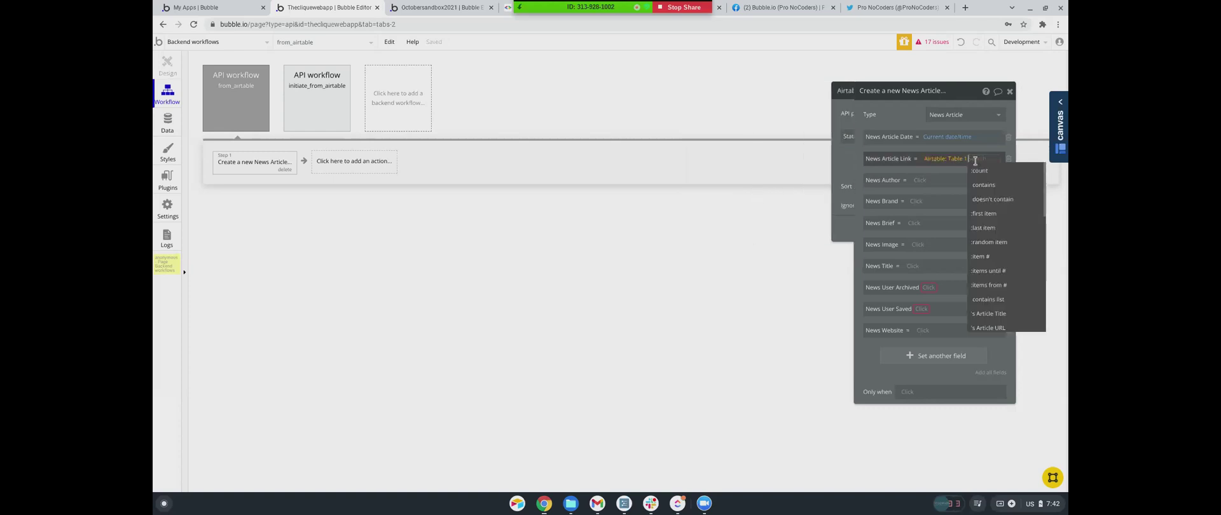
click(985, 216)
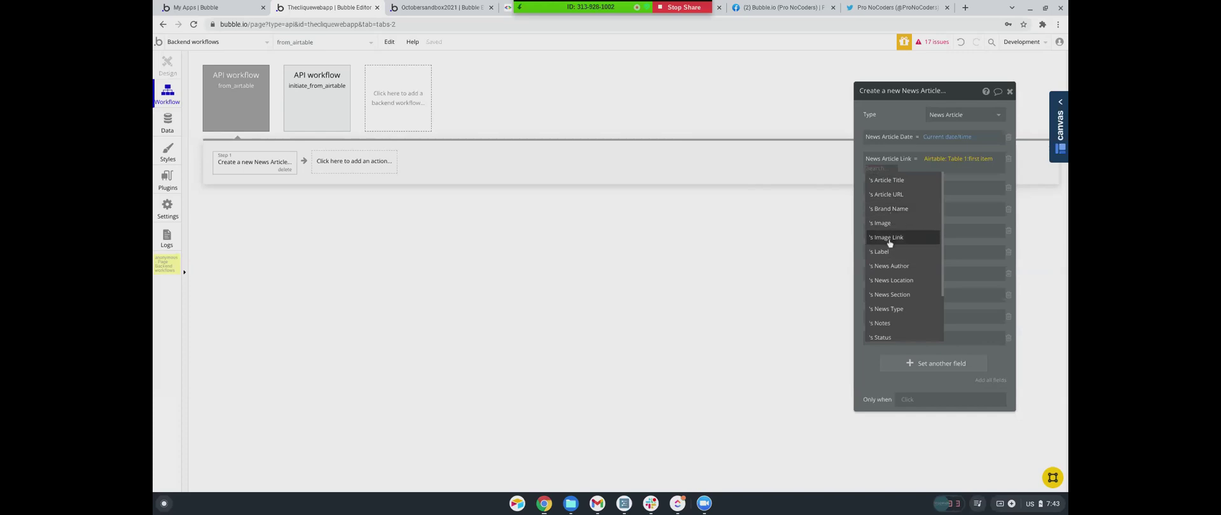
scroll(888, 262, down, 3)
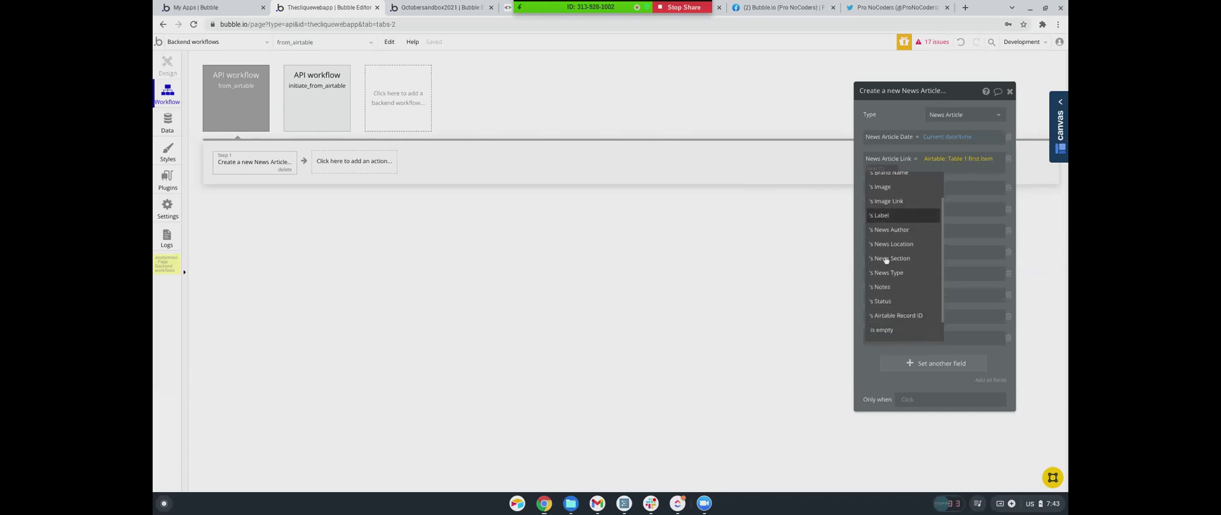
scroll(886, 255, up, 3)
click(886, 194)
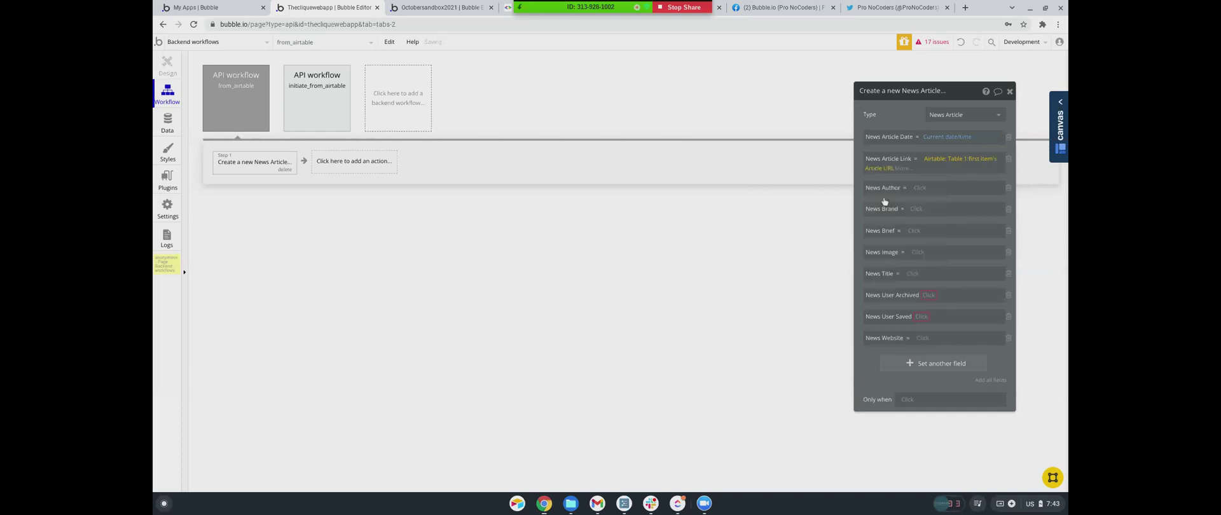
Copy the News Article Link expression into News Author and set it to the Airtable: Table 1 first item's News Author
right_click(945, 162)
click(995, 134)
right_click(919, 189)
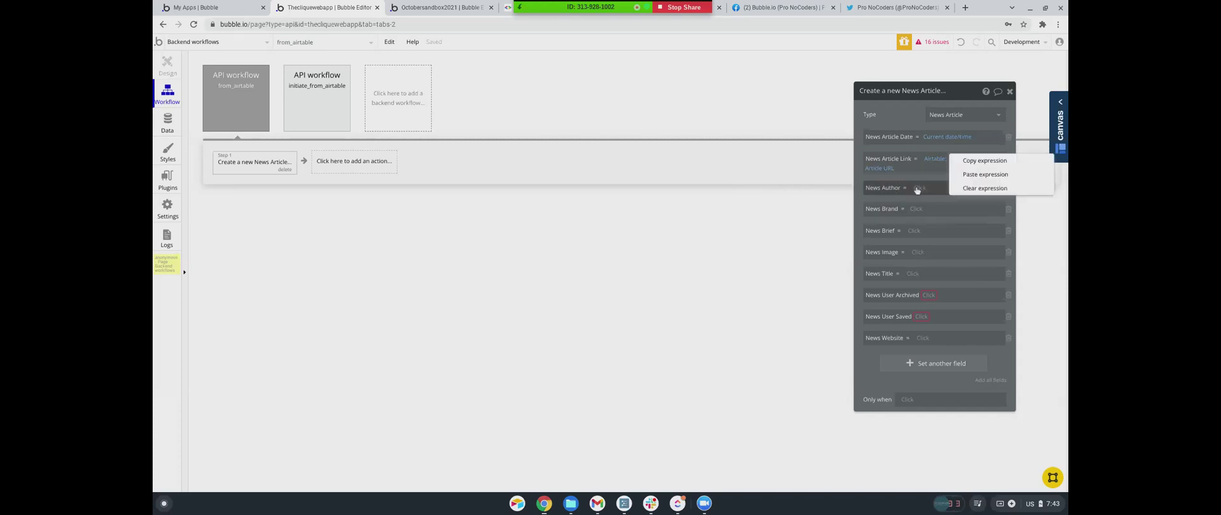
click(976, 174)
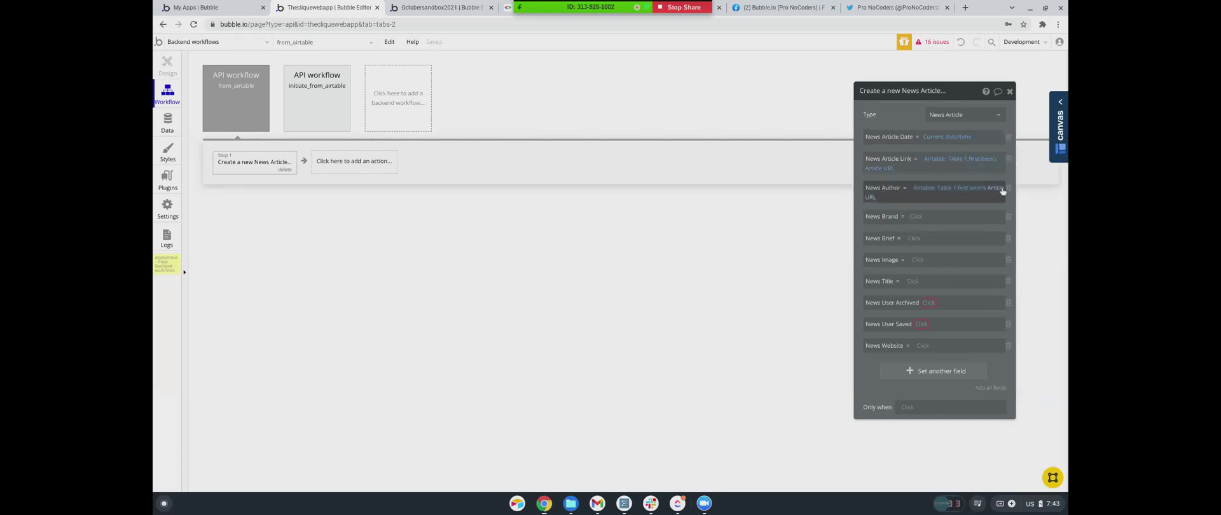
click(997, 188)
scroll(889, 267, down, 2)
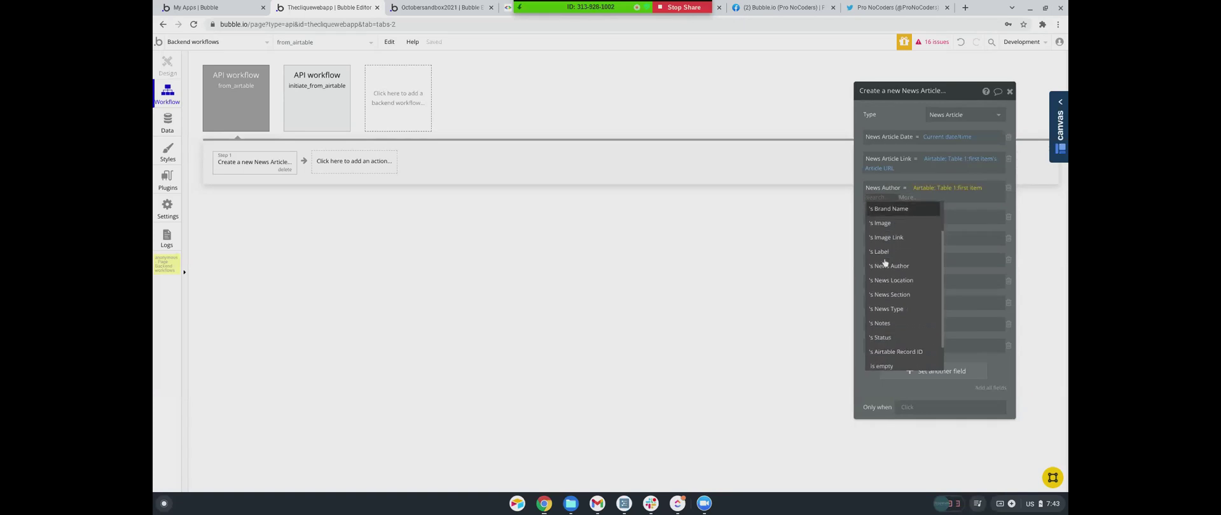
click(889, 263)
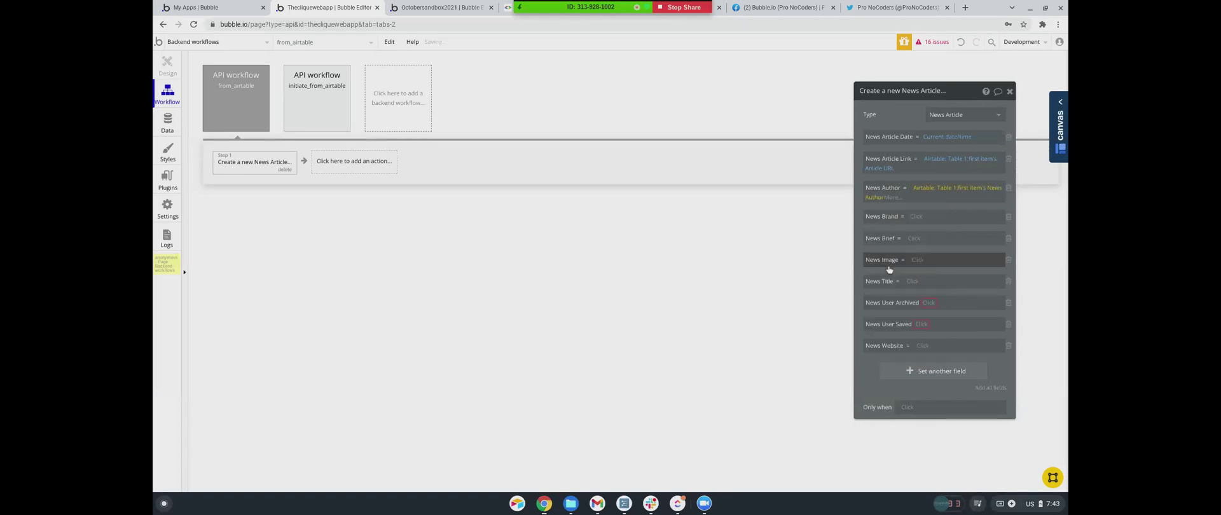
Try the copied Airtable expression in News Brand, and remove the News Brand field from the create action
right_click(913, 218)
click(979, 204)
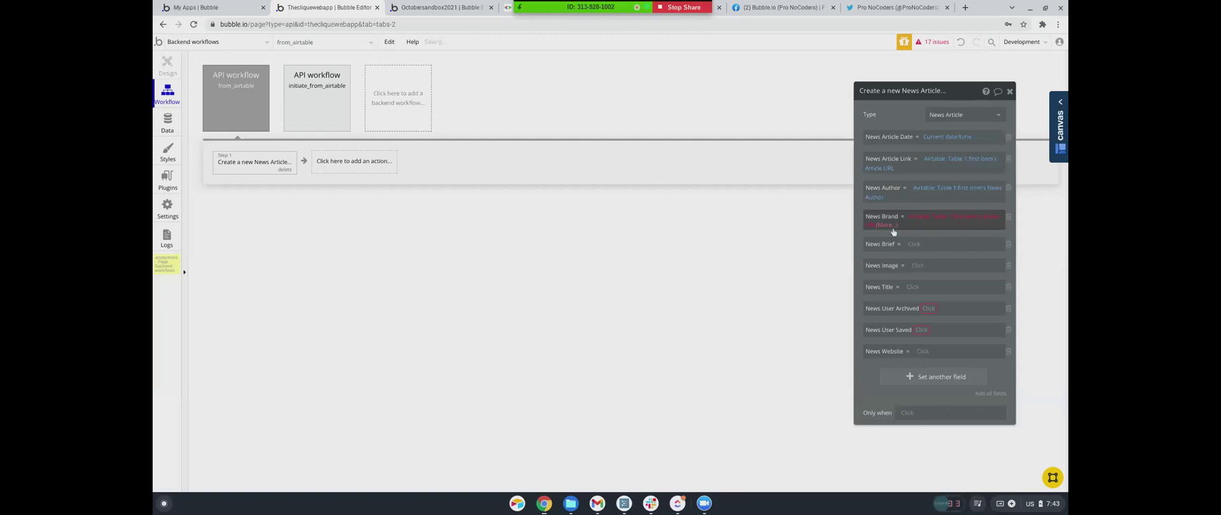
click(990, 217)
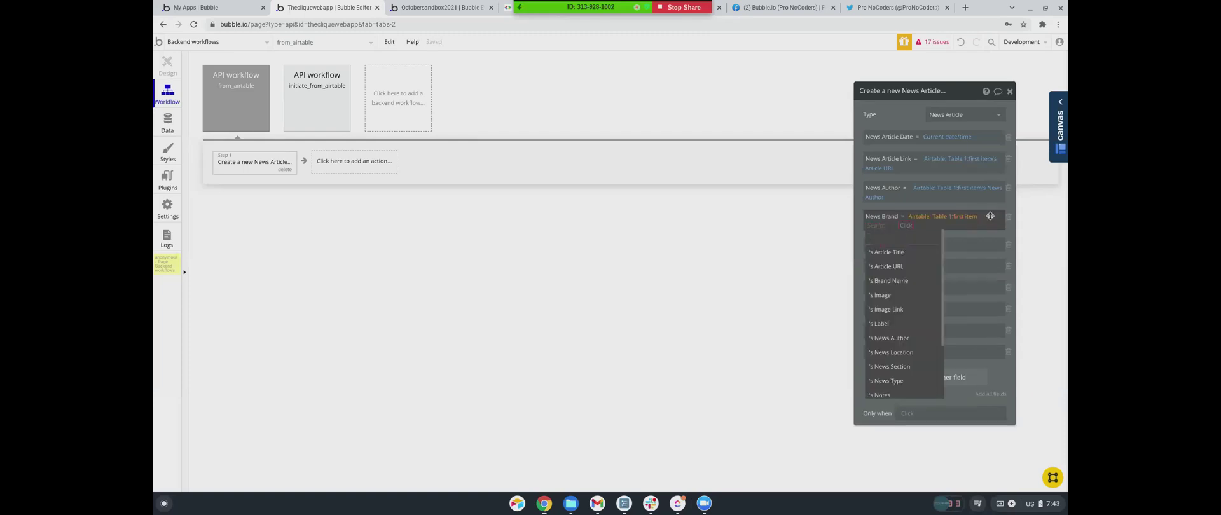
click(1008, 218)
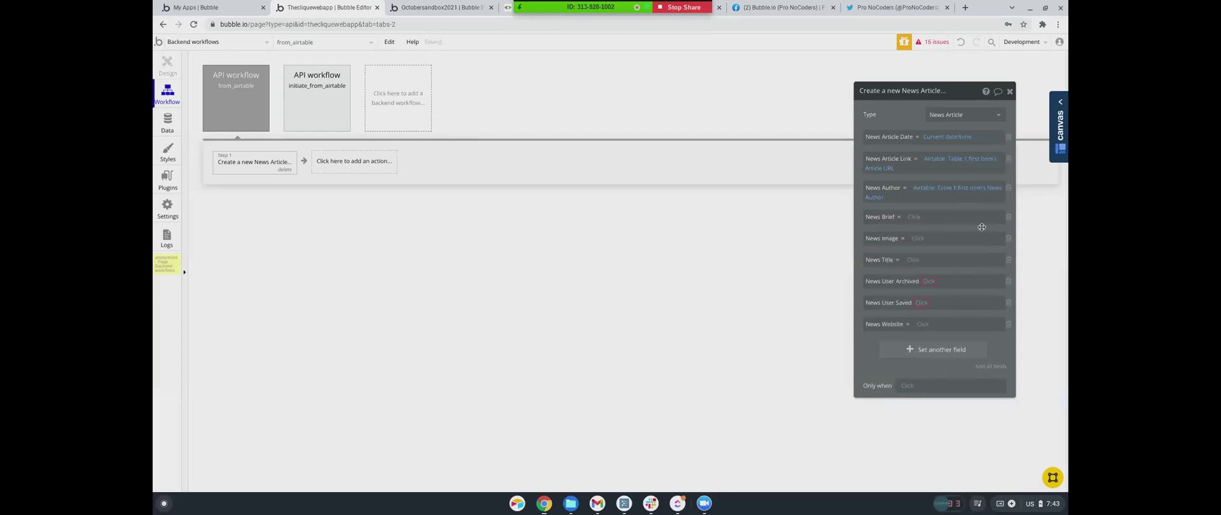
Paste the Airtable: Table 1 first item's Article URL expression into News Brief
right_click(916, 220)
click(978, 205)
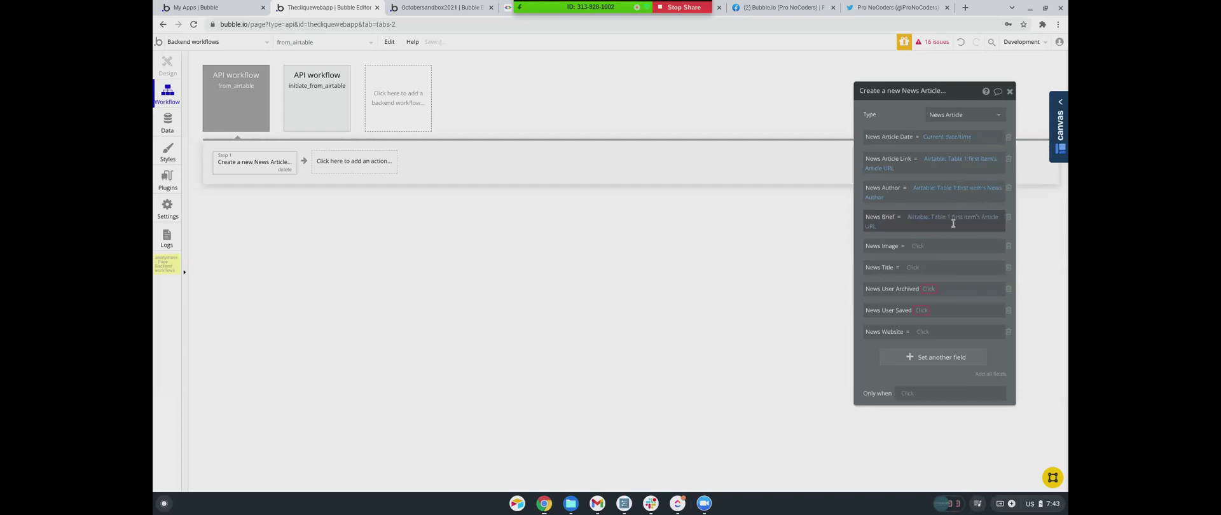
Look through the Airtable fields available to the News Brief expression for a matching brief field
click(987, 217)
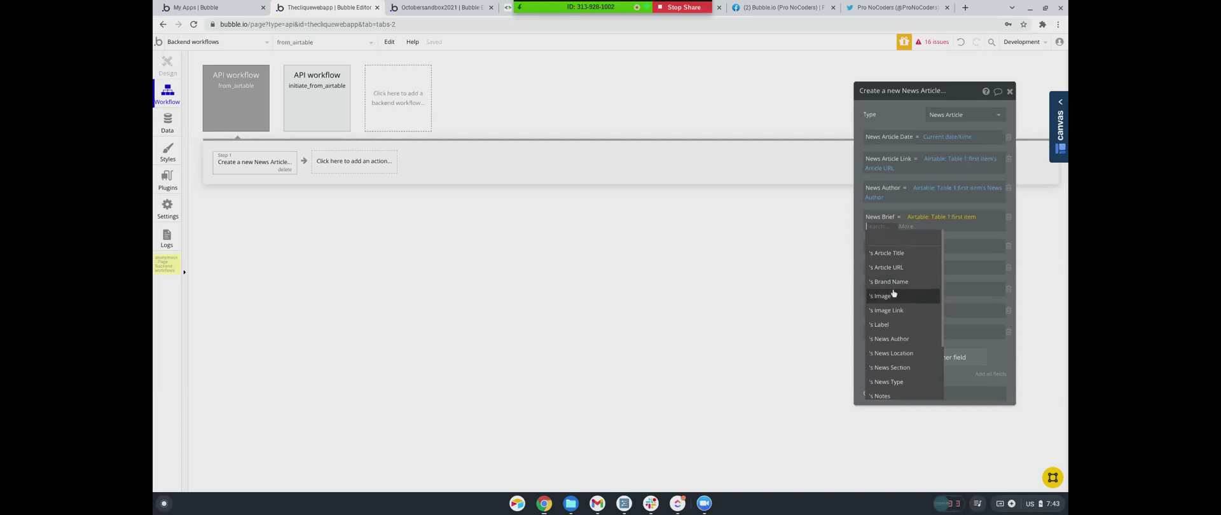
scroll(891, 302, down, 1)
scroll(891, 302, up, 1)
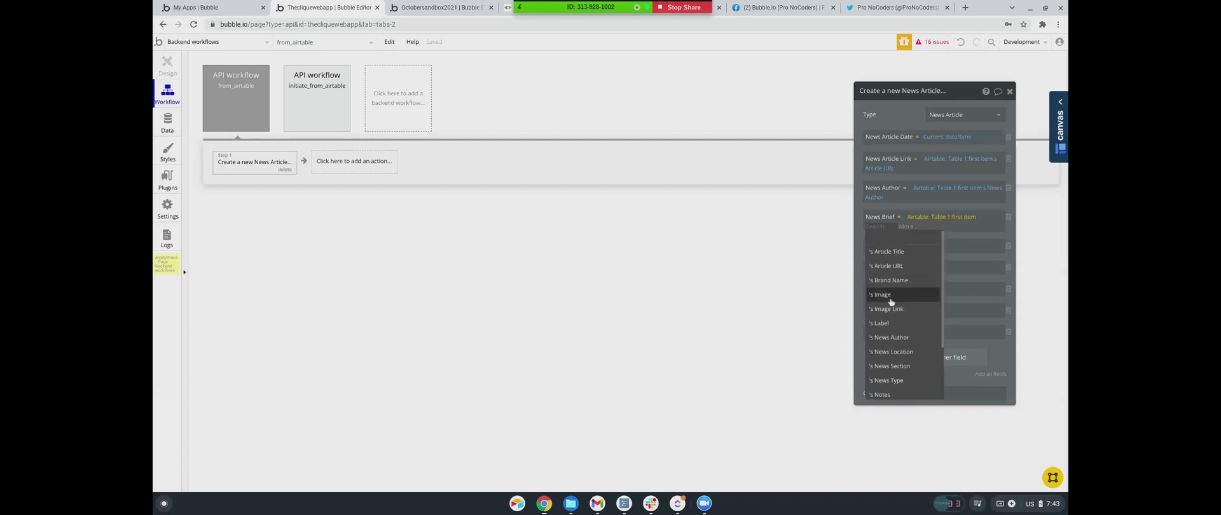
scroll(888, 353, down, 1)
scroll(888, 353, up, 1)
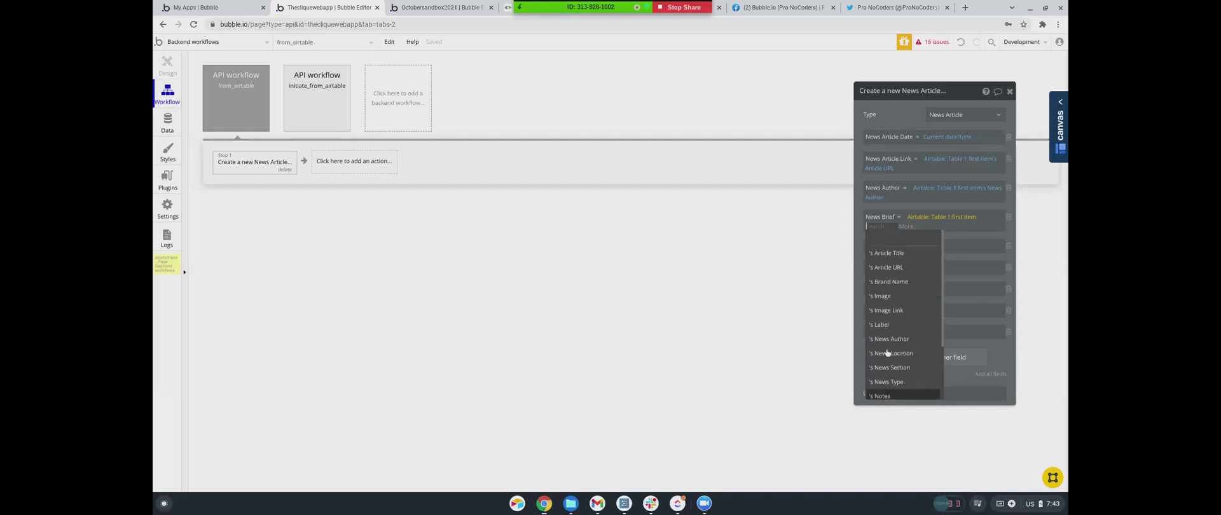
scroll(888, 353, down, 3)
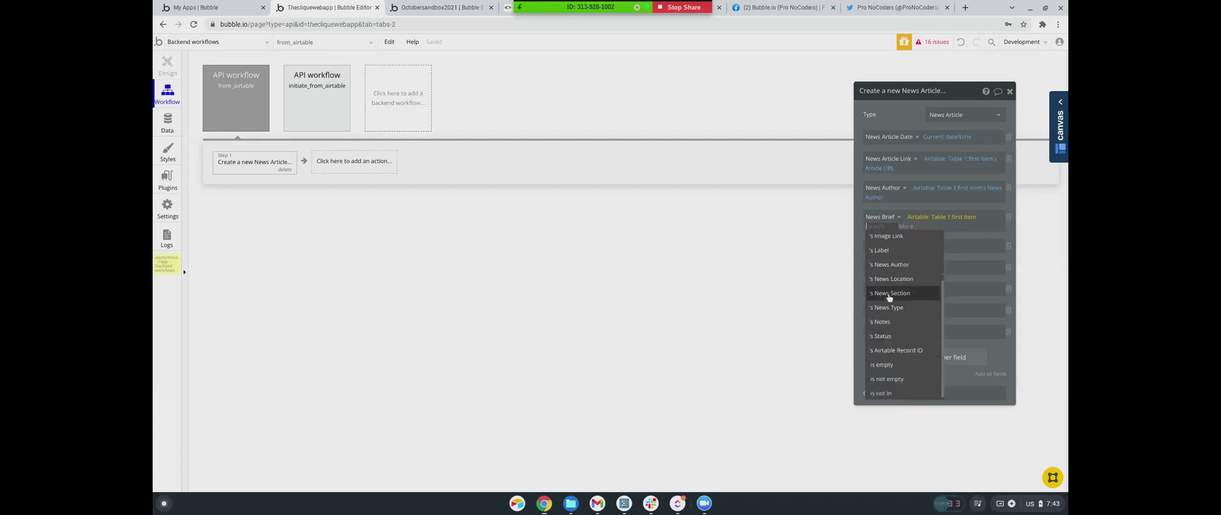
scroll(885, 318, up, 2)
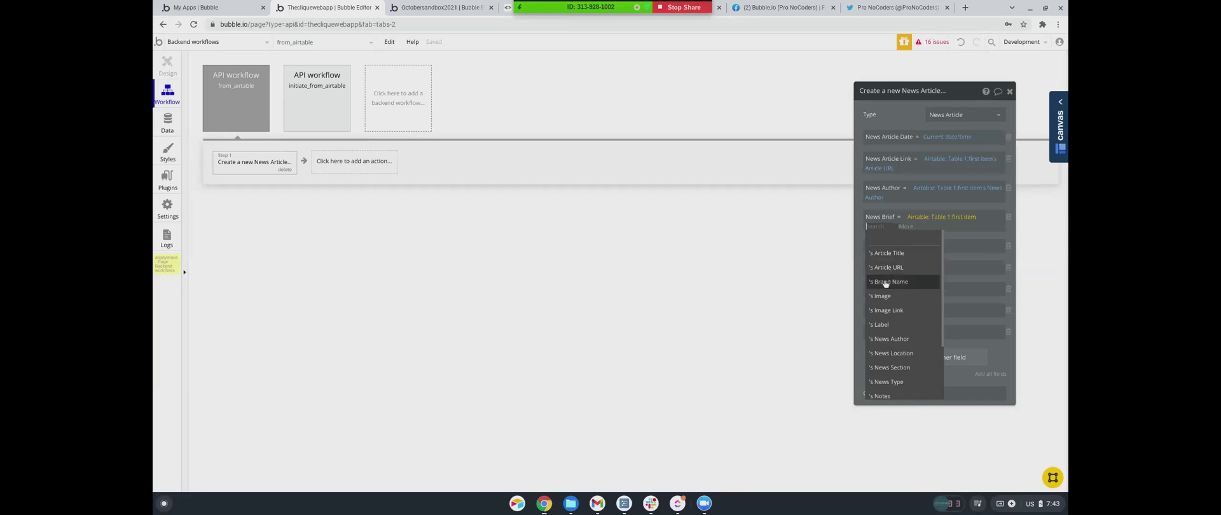
scroll(885, 304, down, 3)
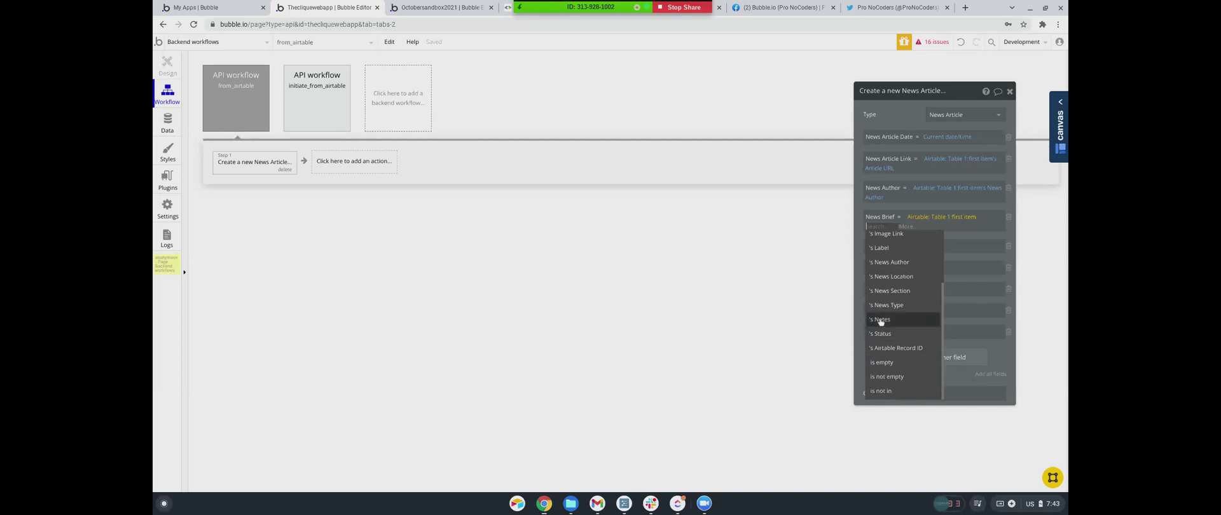
scroll(881, 282, up, 3)
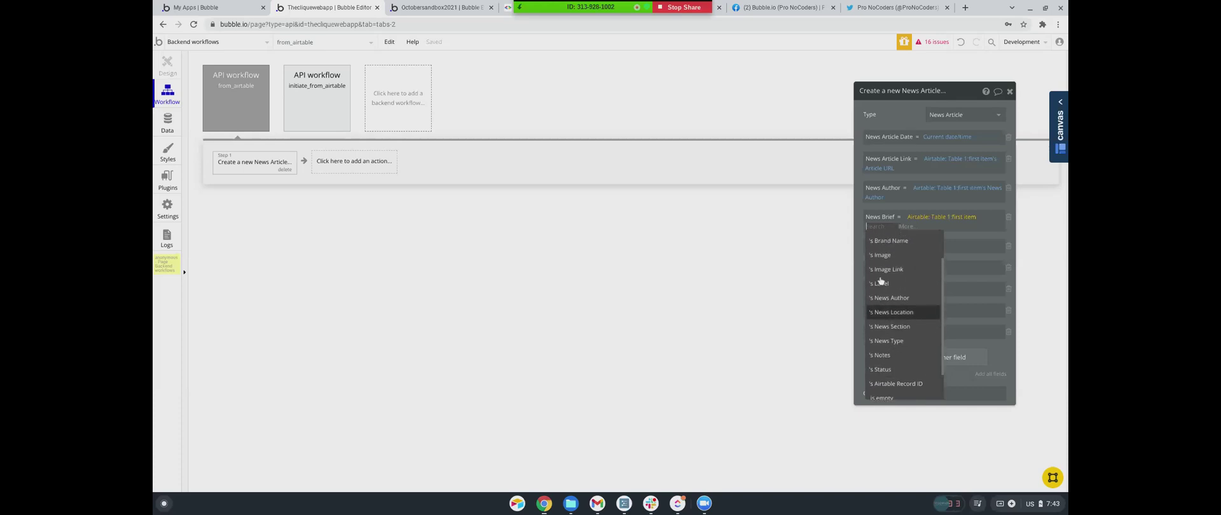
scroll(880, 282, up, 1)
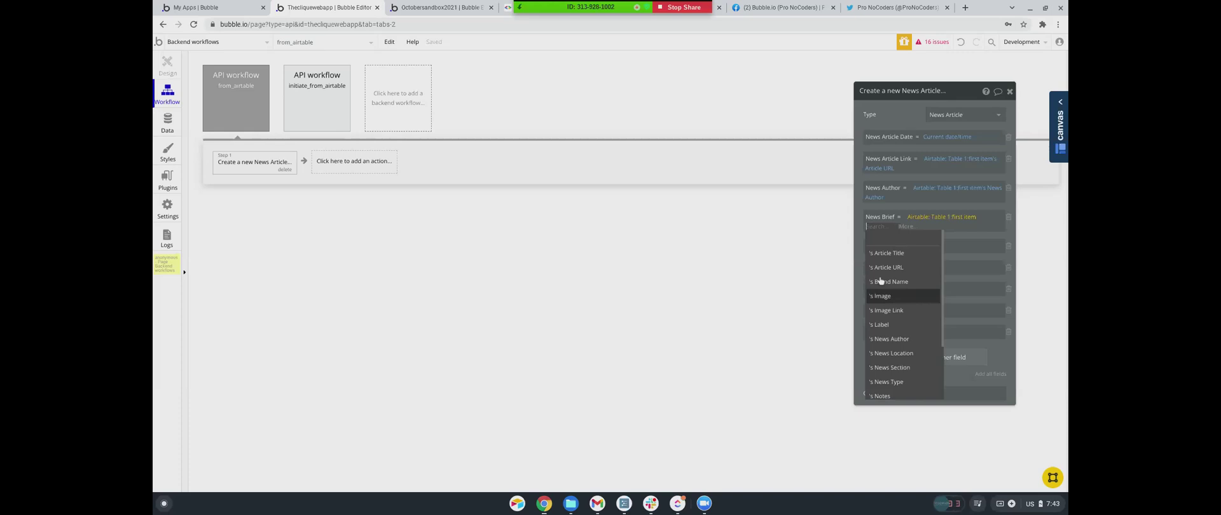
click(937, 210)
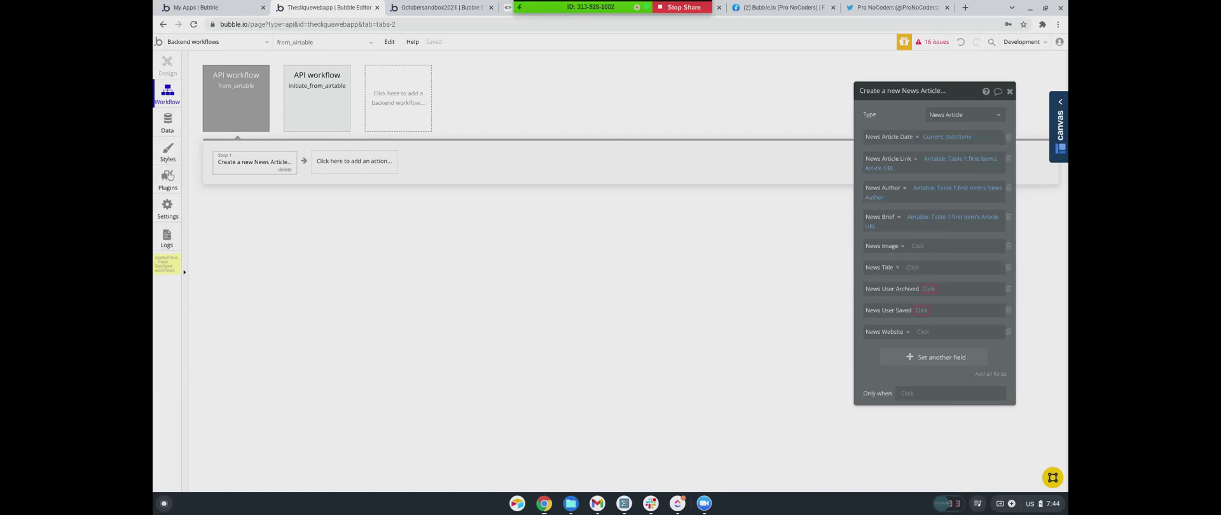
Reinitialize the News Articles table in the Airtable plugin to review its schema fields, and leave without saving
click(169, 183)
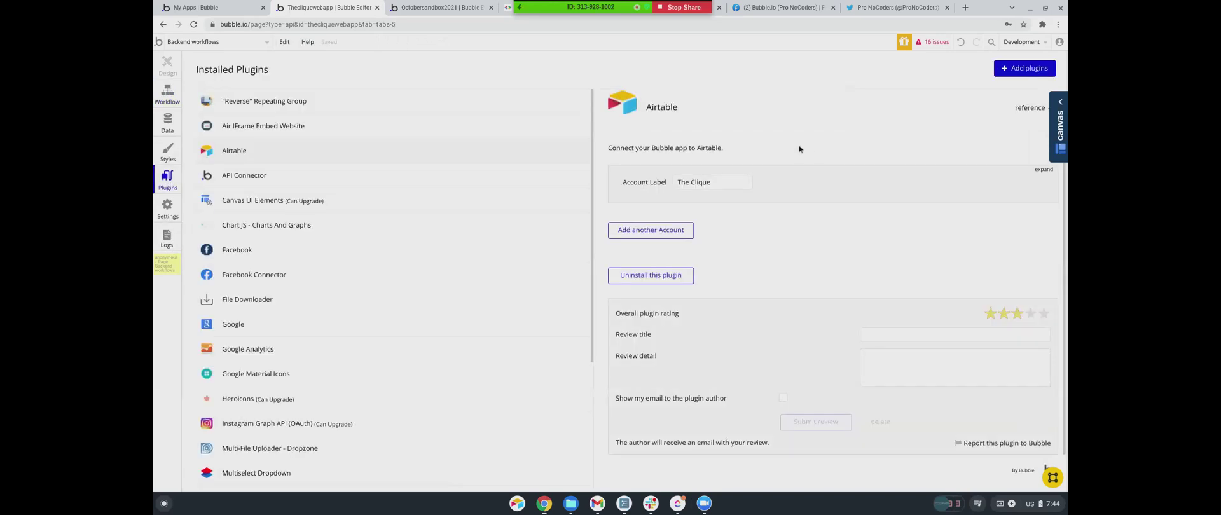
click(1043, 169)
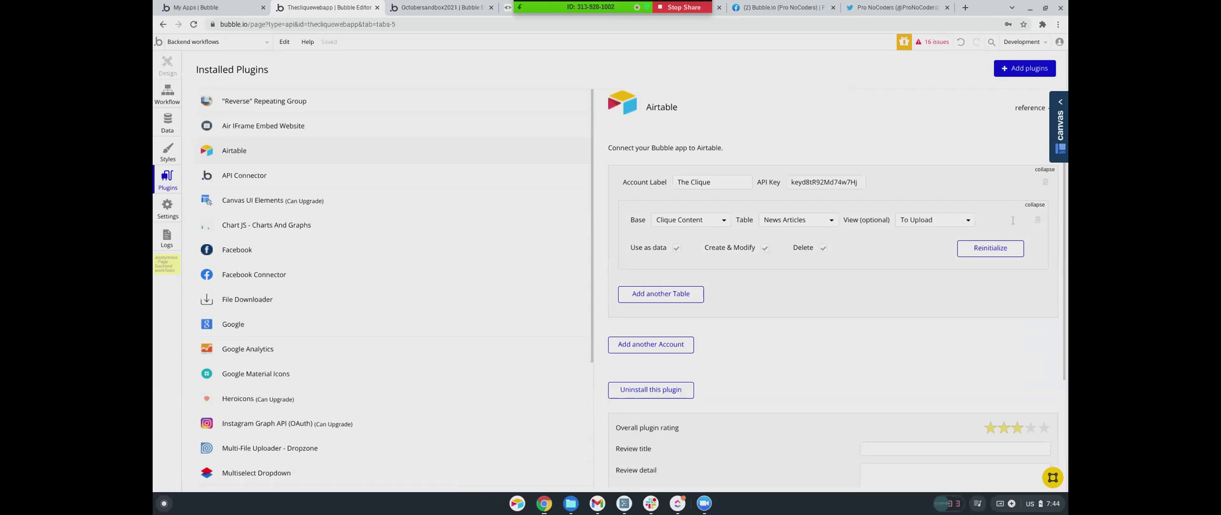
click(990, 249)
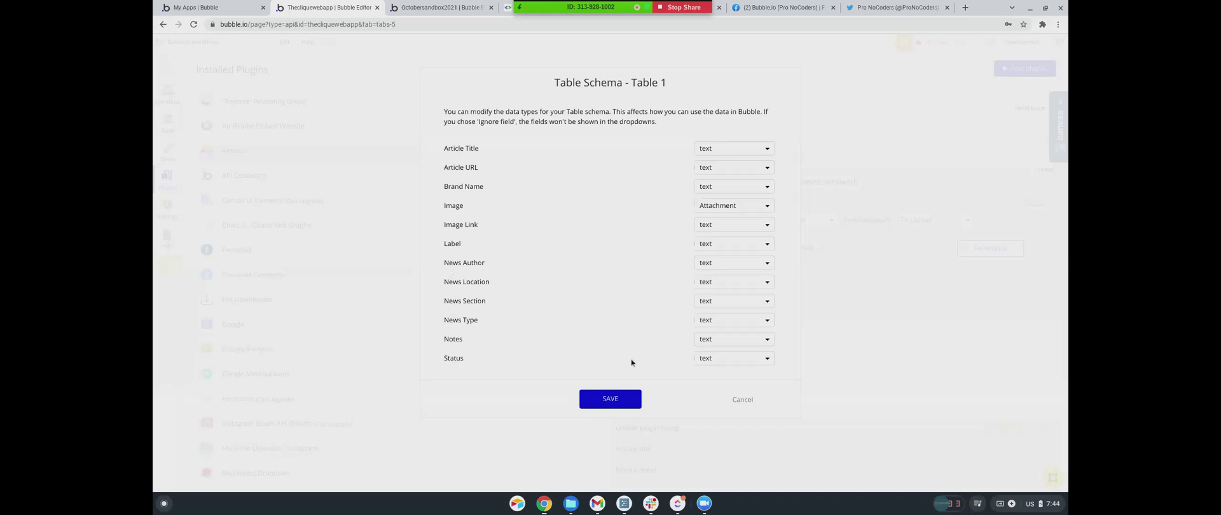
click(742, 400)
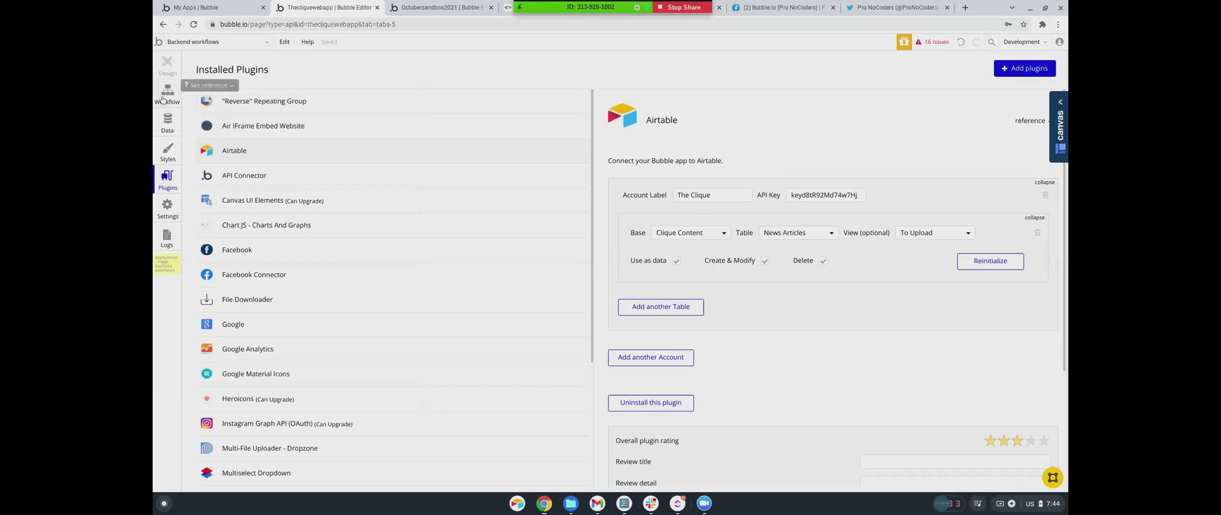
scroll(625, 188, down, 1)
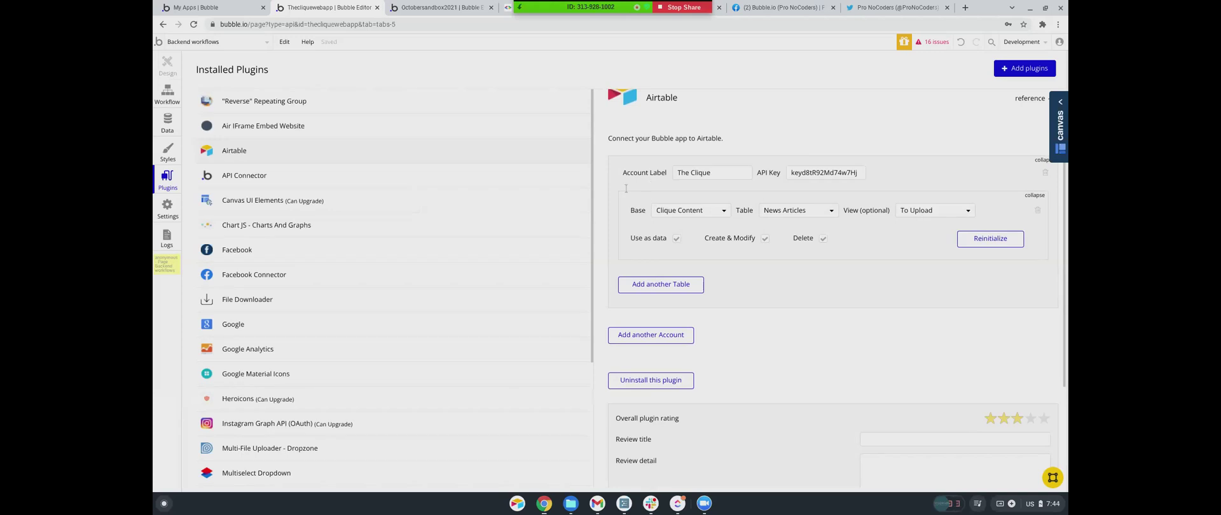
scroll(626, 189, up, 1)
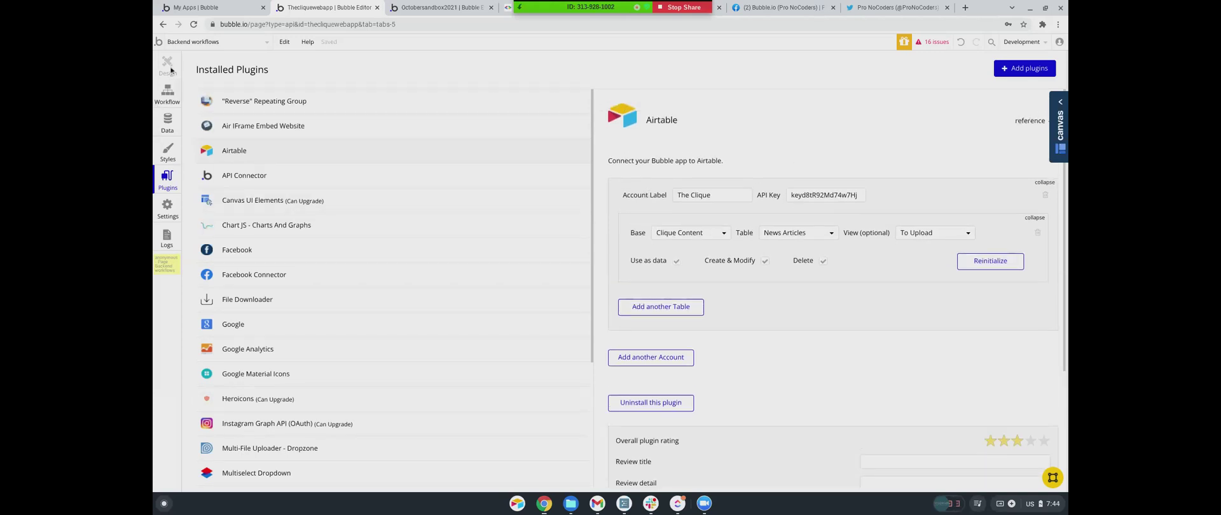
Return to the from_airtable workflow and look through the API providers available for the News Article Link data source
click(161, 100)
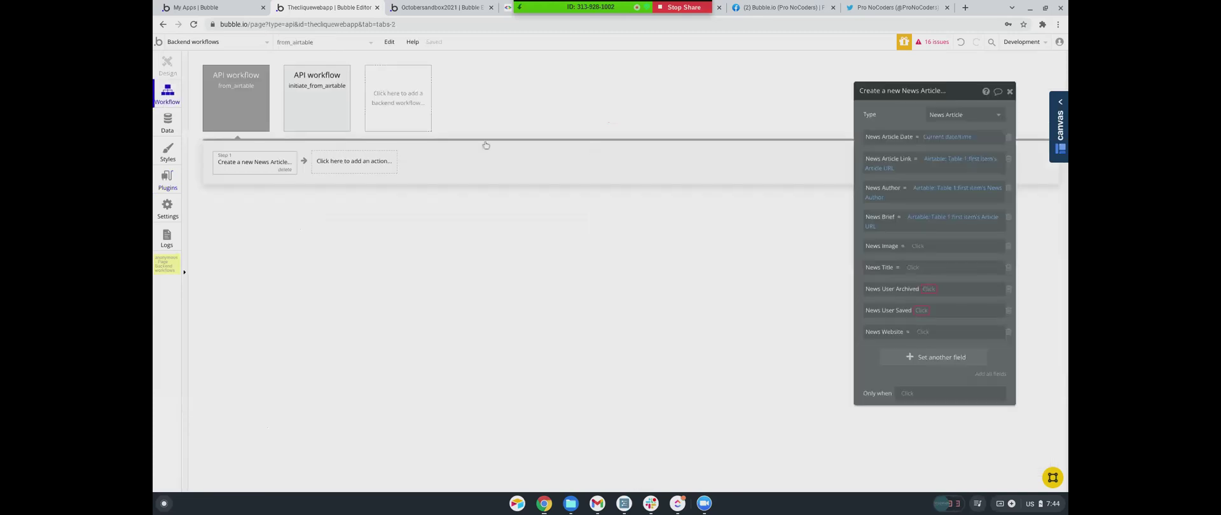
click(933, 164)
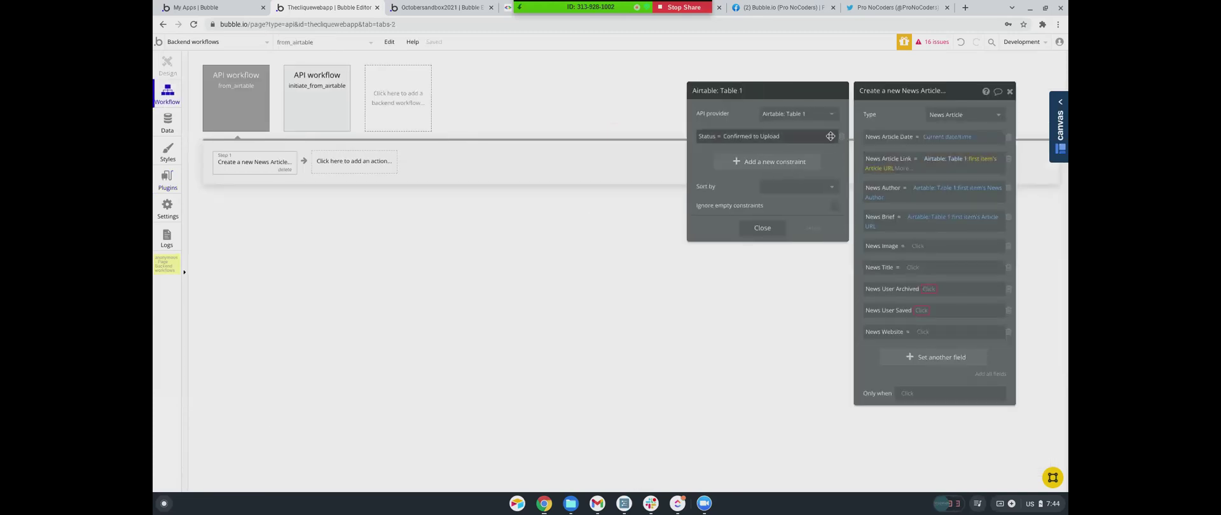
click(806, 116)
scroll(798, 159, down, 5)
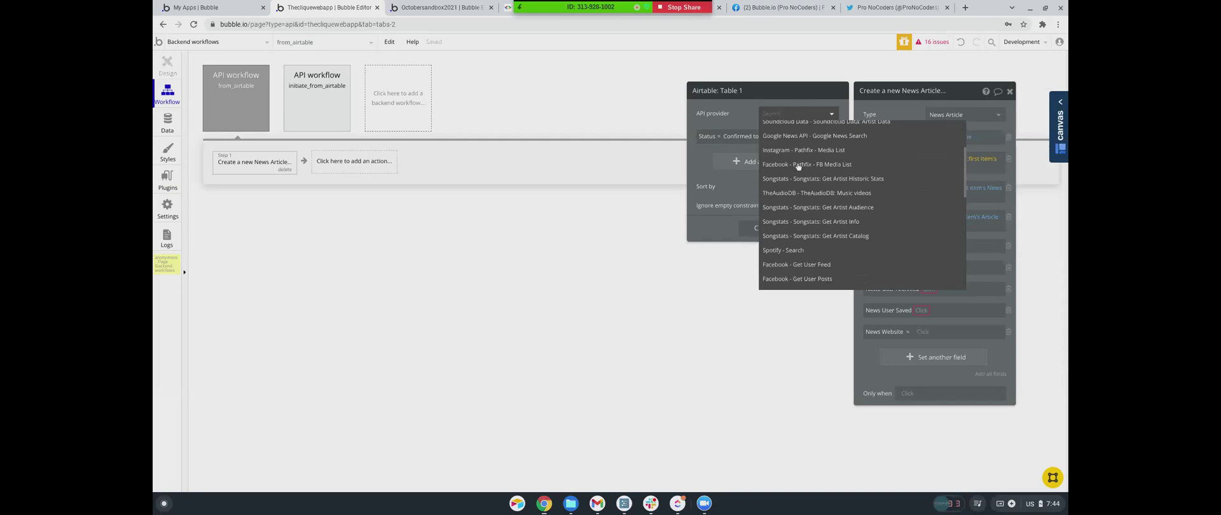
scroll(798, 166, down, 8)
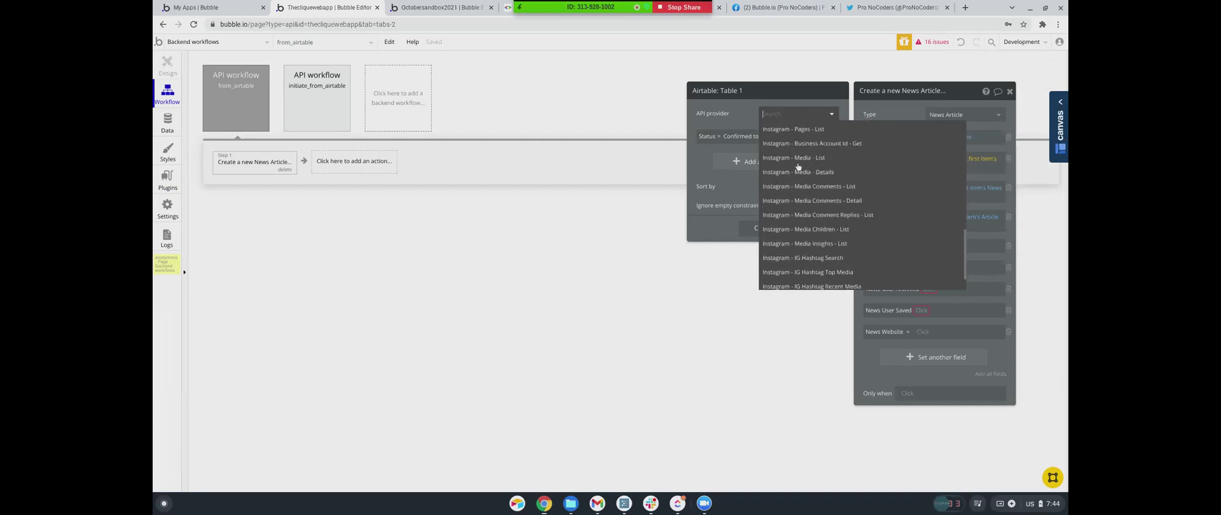
scroll(798, 166, down, 5)
scroll(798, 166, down, 8)
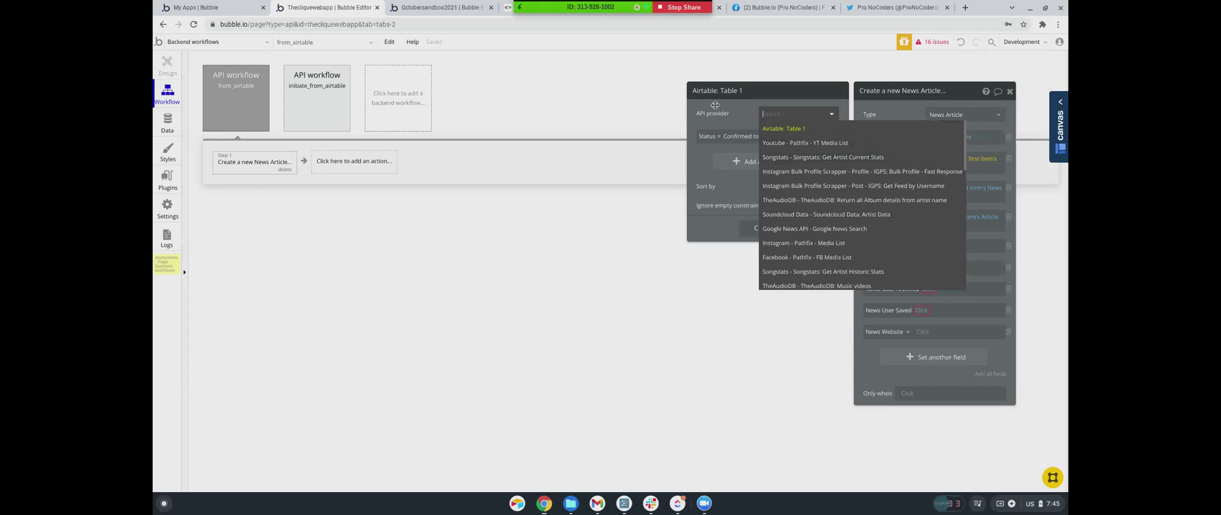
Copy the API key of The Clique account in the Airtable plugin settings and delete that account
click(167, 178)
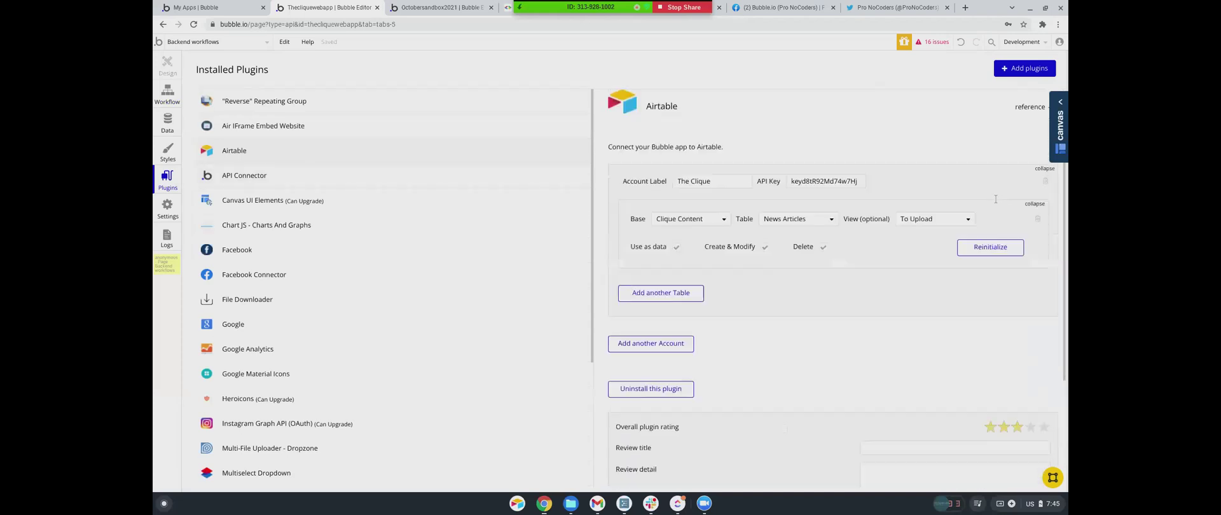
drag(859, 195, 783, 193)
key(ctrl+c)
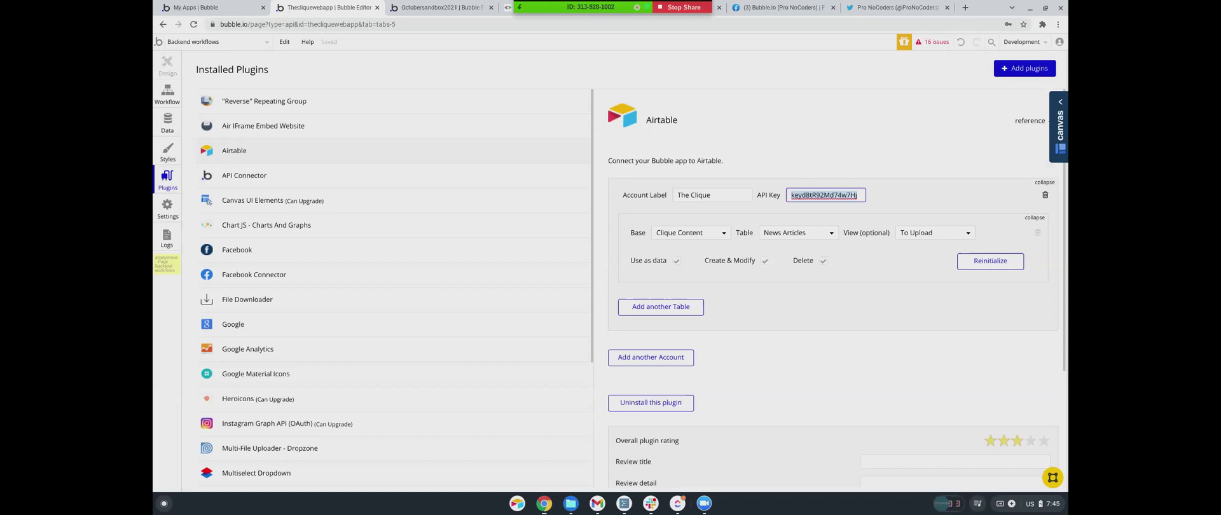
click(1045, 195)
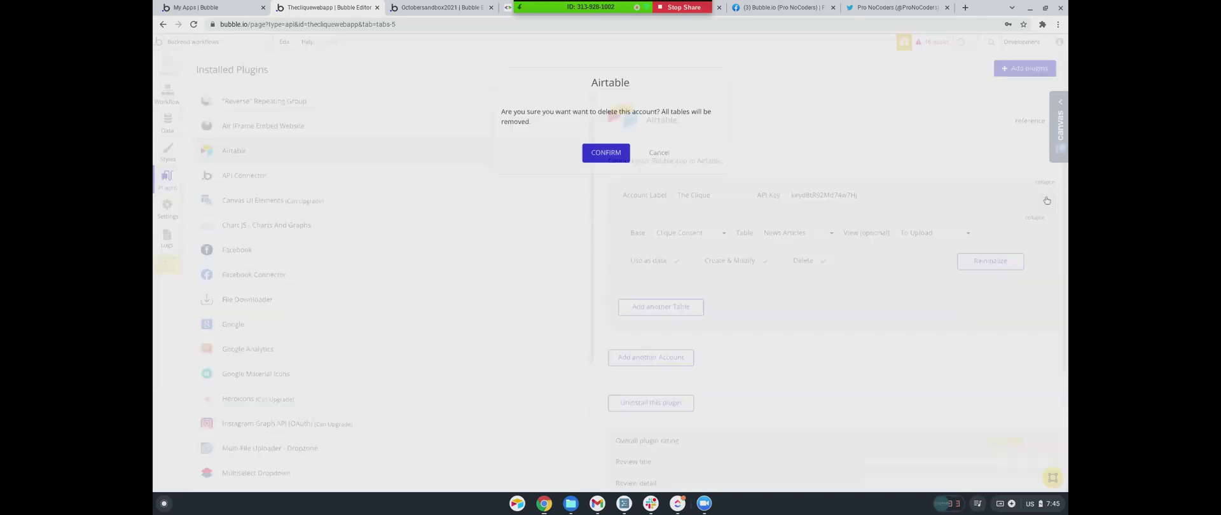
click(605, 154)
Add a new Airtable account labelled The Clique and paste the API key into it
click(646, 196)
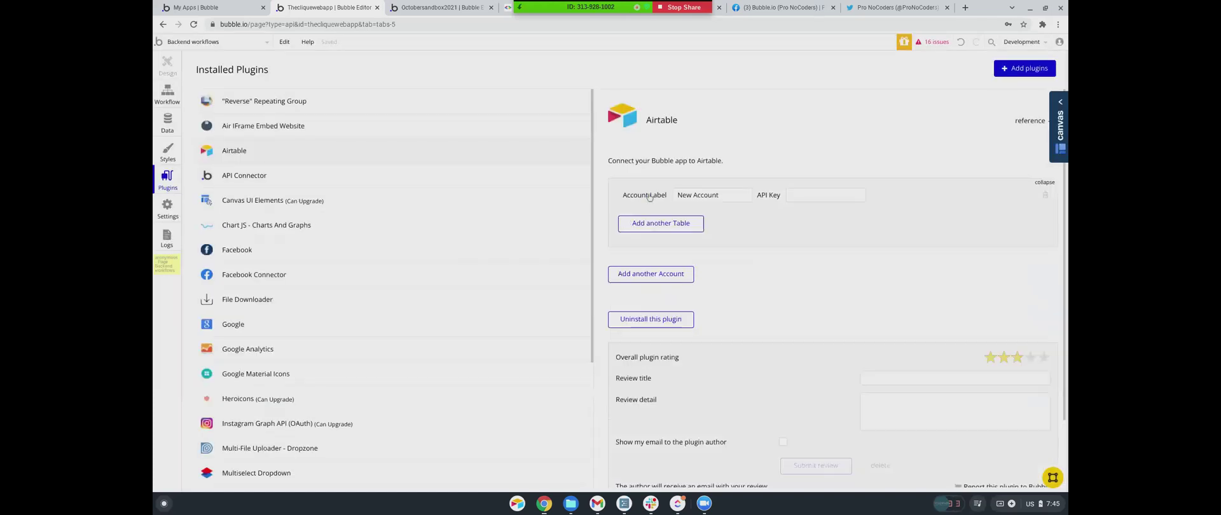
drag(737, 195, 641, 191)
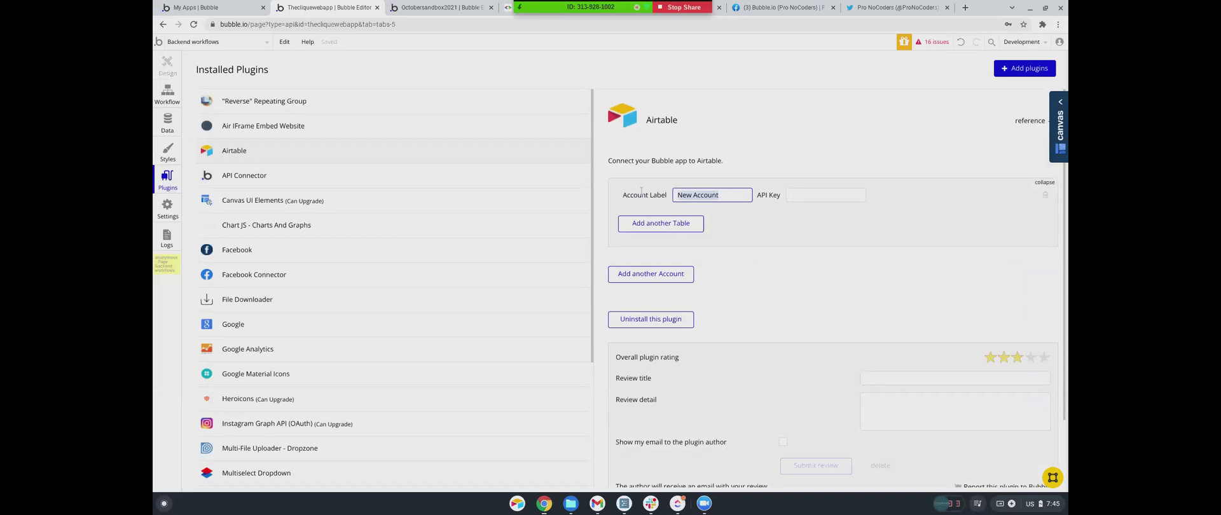
text(The Clique)
click(824, 196)
key(ctrl+v)
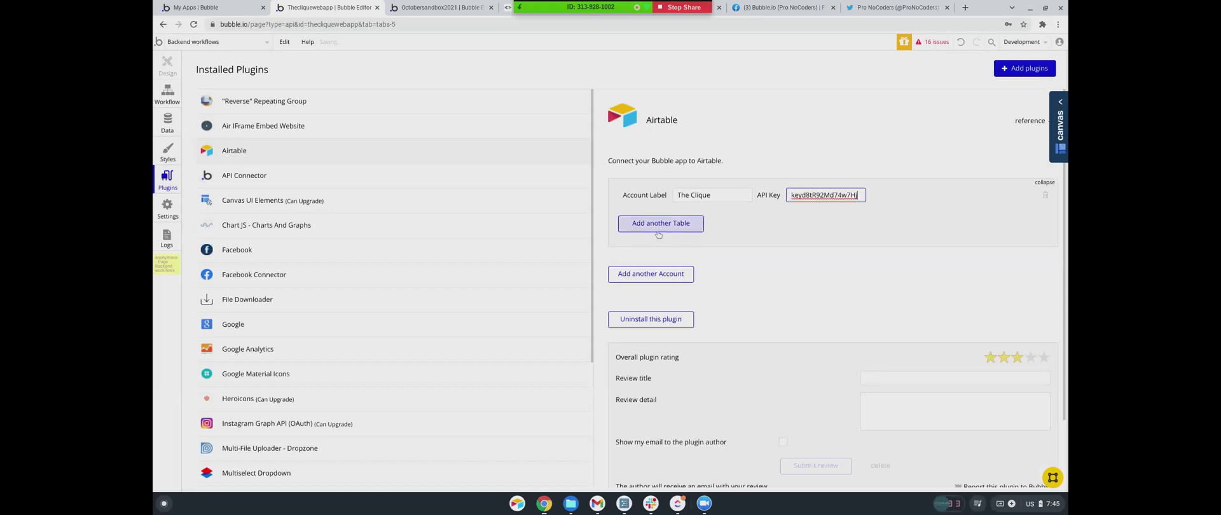
Add a table to The Clique account with base Clique Content Manager, table News Articles and view News to Upload
click(661, 227)
click(665, 235)
scroll(669, 268, down, 3)
scroll(669, 268, up, 3)
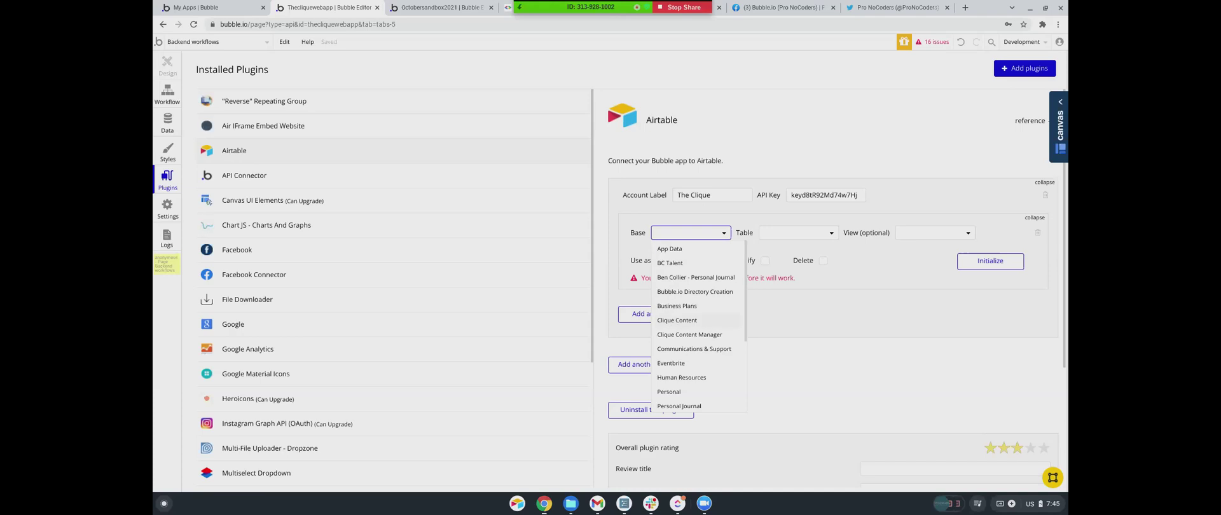
click(676, 335)
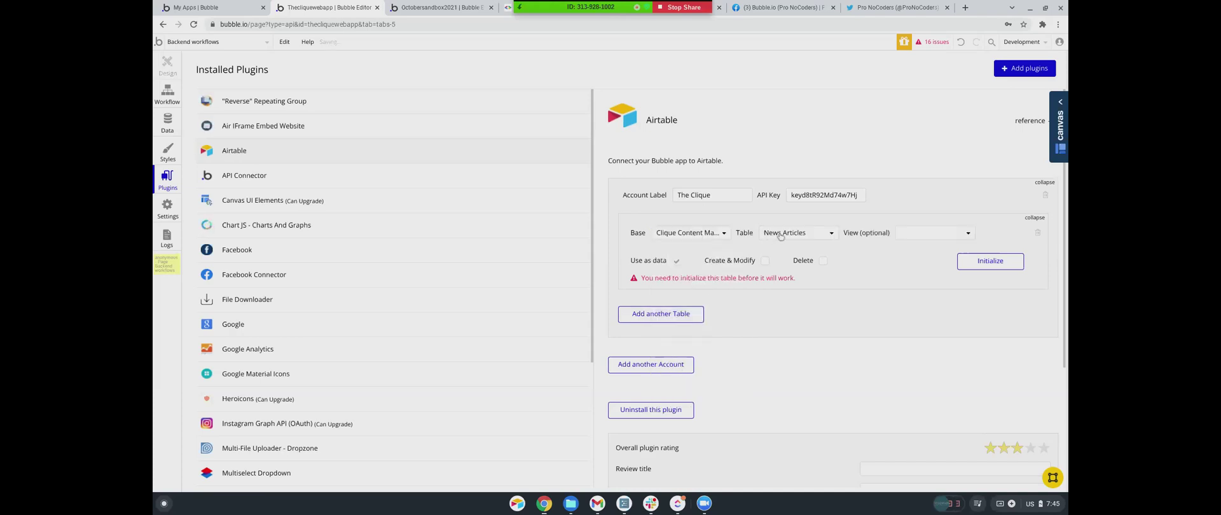
click(908, 236)
click(918, 211)
click(933, 239)
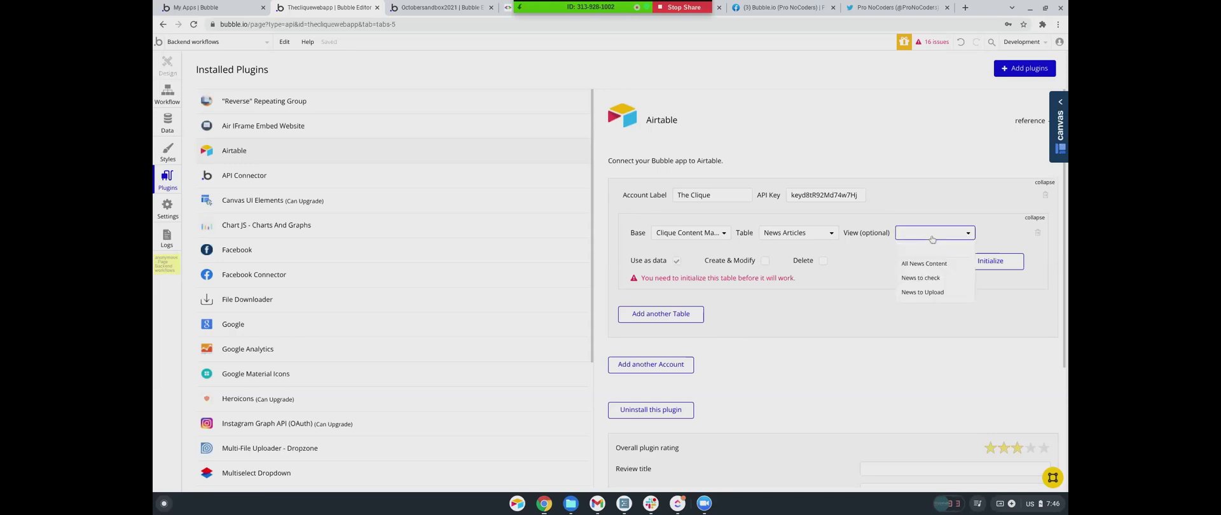
click(912, 296)
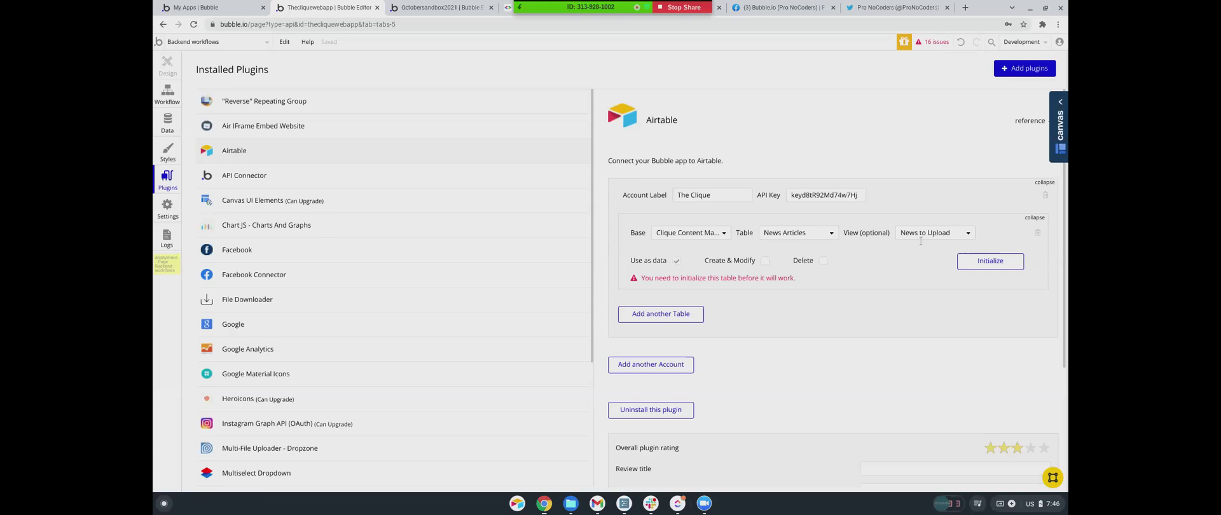
Enable Create & Modify for the News Articles table, initialize it, and save its schema with the Image field ignored
click(765, 261)
click(981, 268)
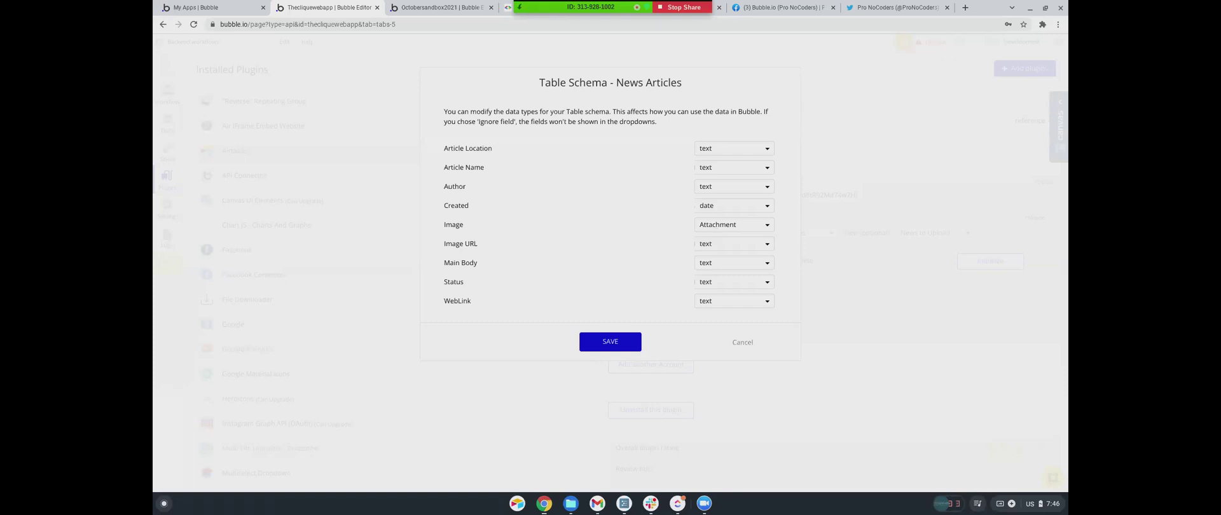
click(717, 227)
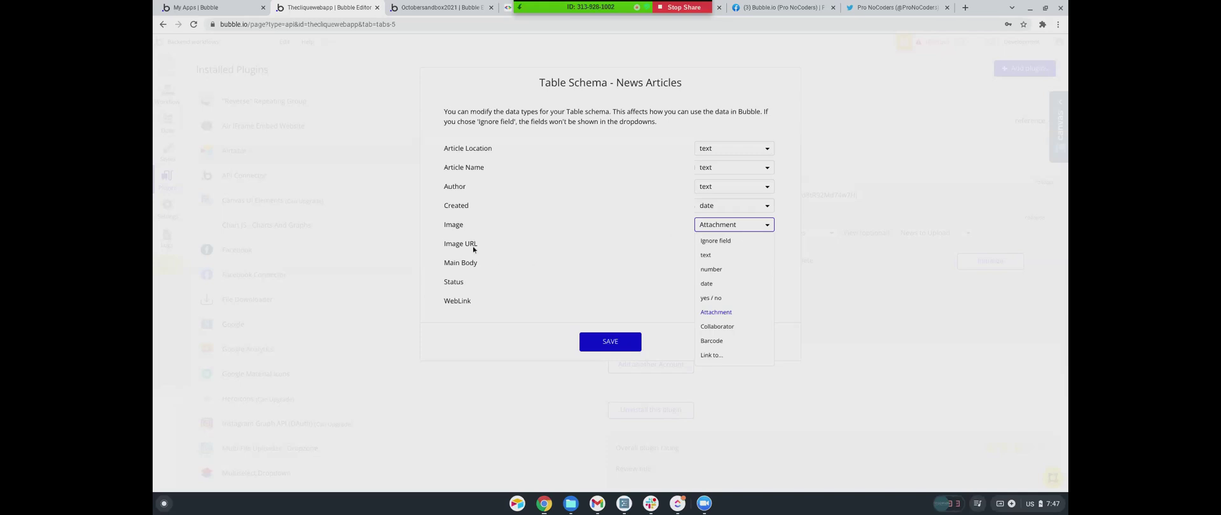
click(706, 243)
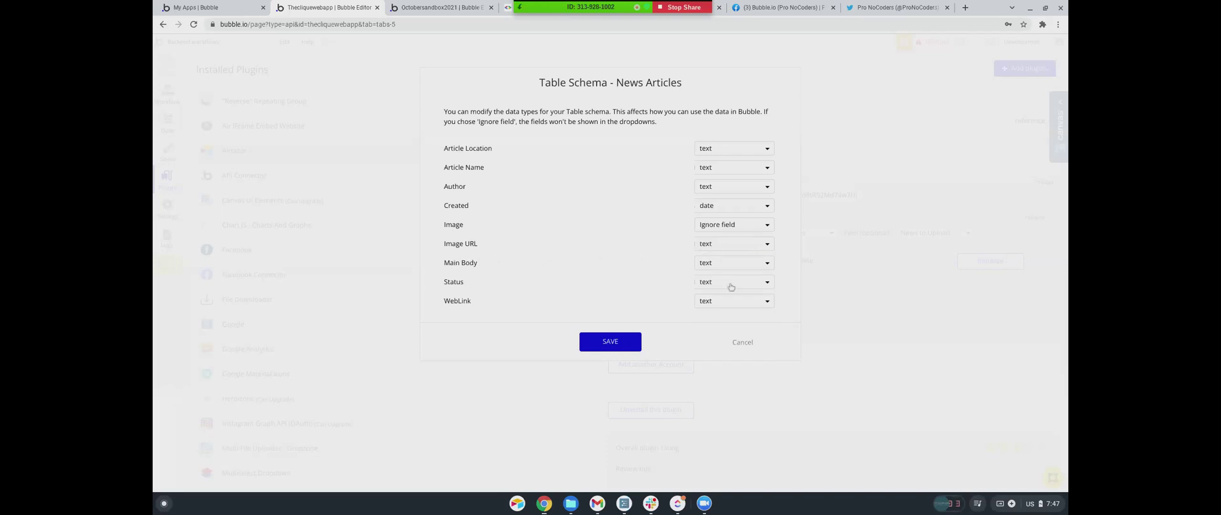
click(610, 343)
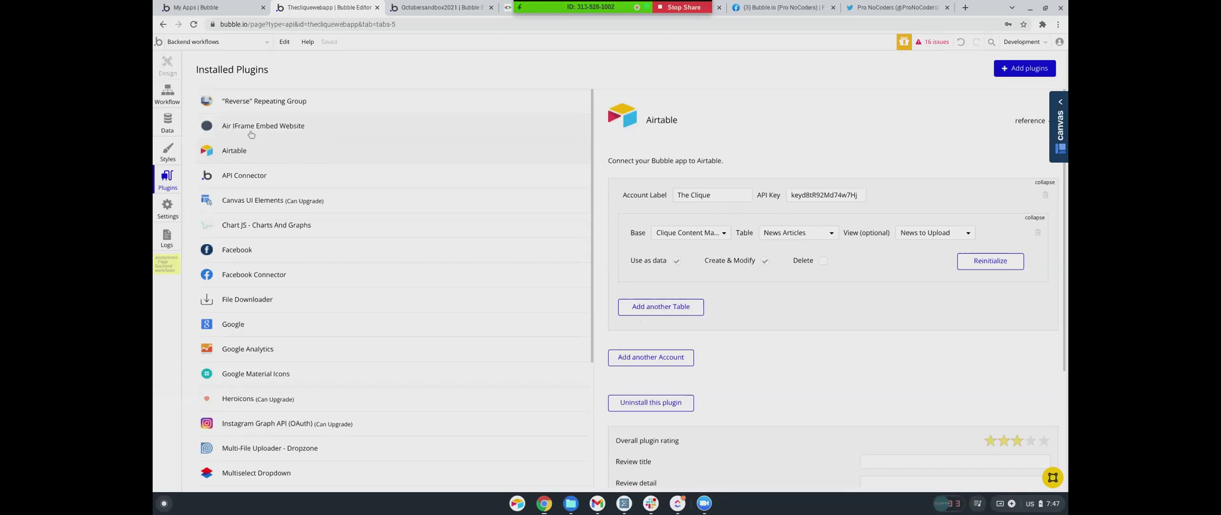
Return to the from_airtable workflow and set the News Article Link data source's API provider to Airtable: News Articles
click(167, 94)
click(215, 162)
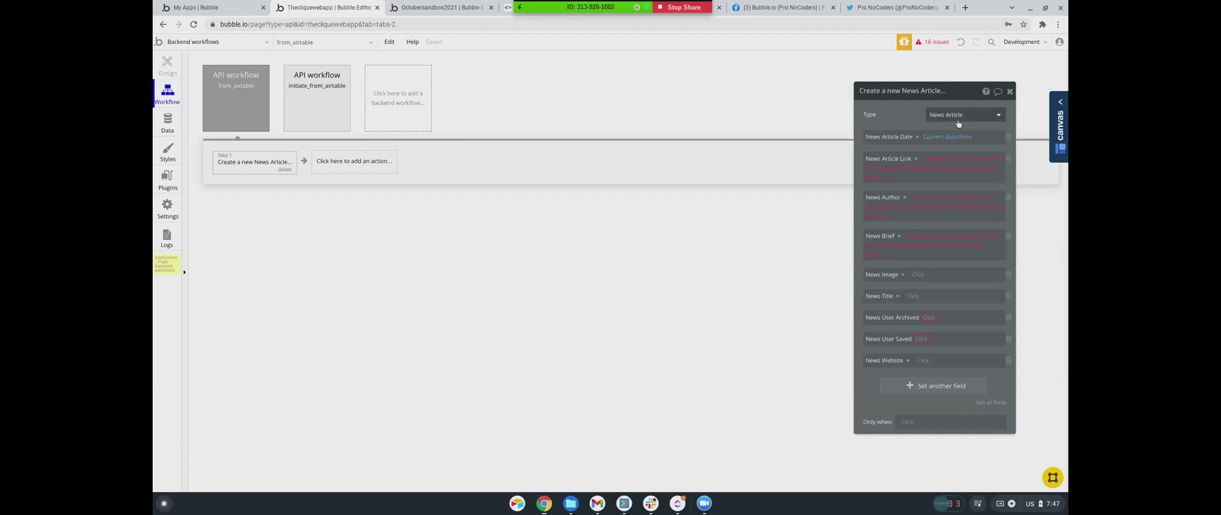
click(933, 163)
click(779, 115)
click(780, 129)
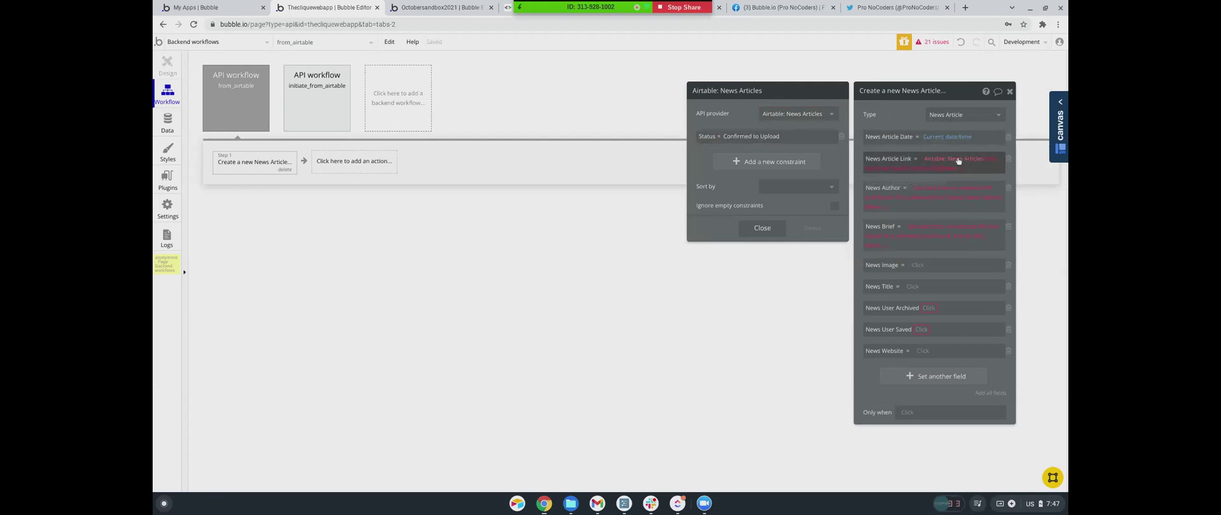
Complete the News Article Link expression with the first Airtable item's WebLink
click(881, 171)
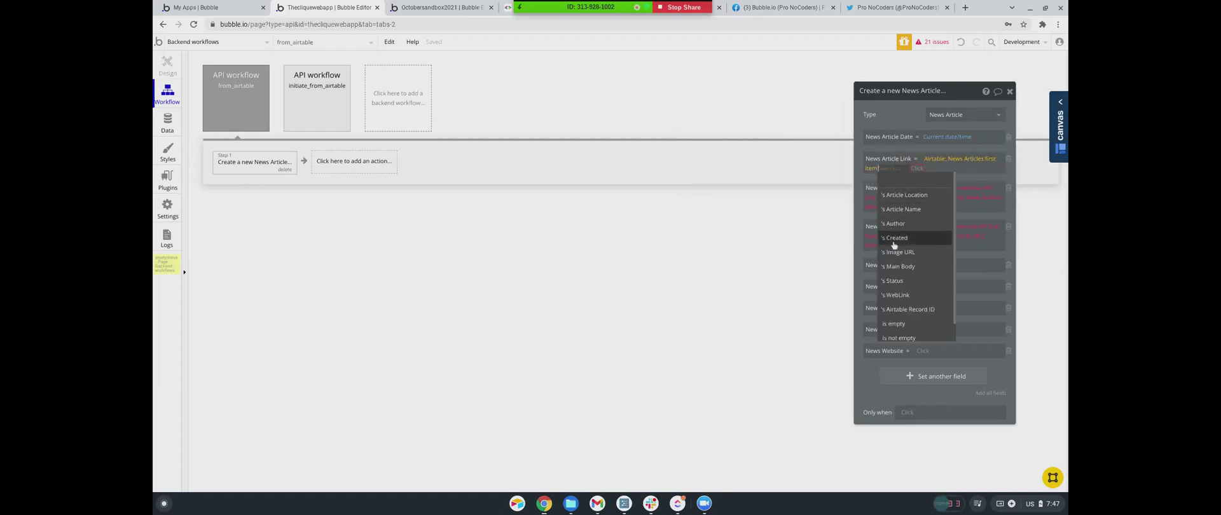
scroll(894, 247, down, 1)
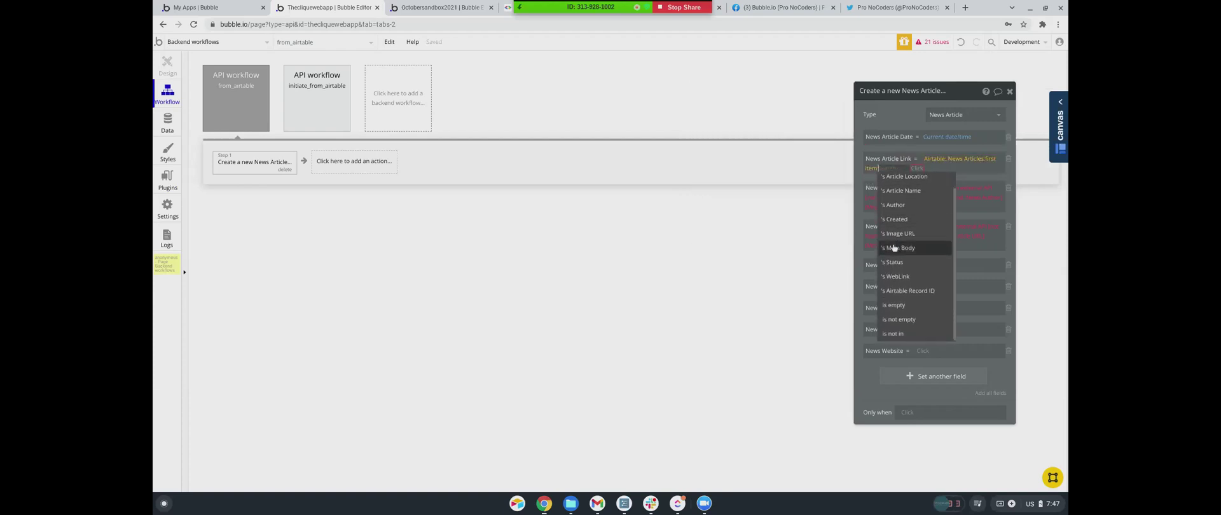
scroll(907, 200, up, 1)
scroll(895, 273, down, 2)
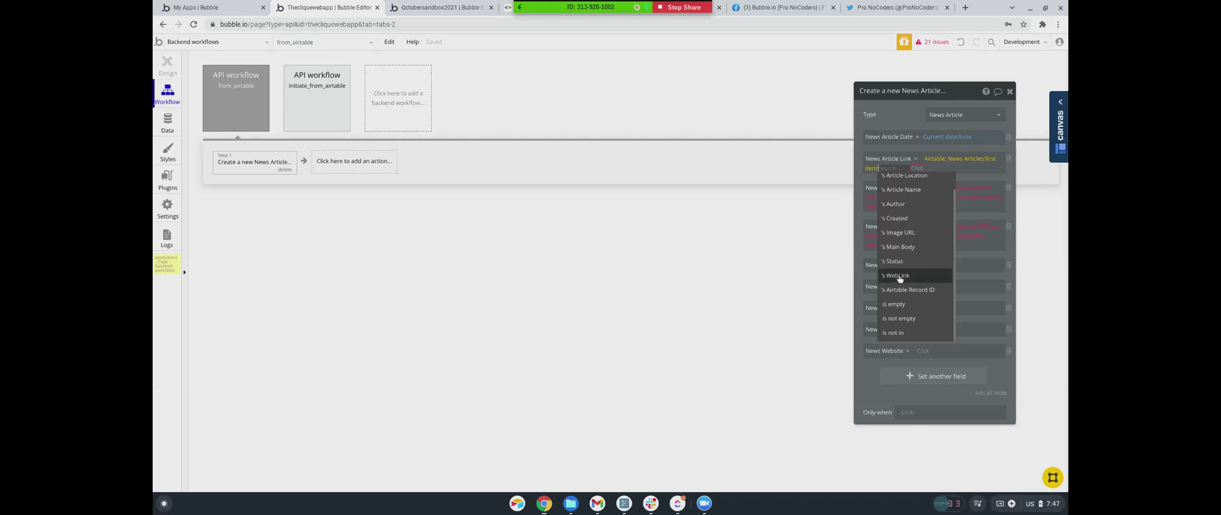
click(898, 276)
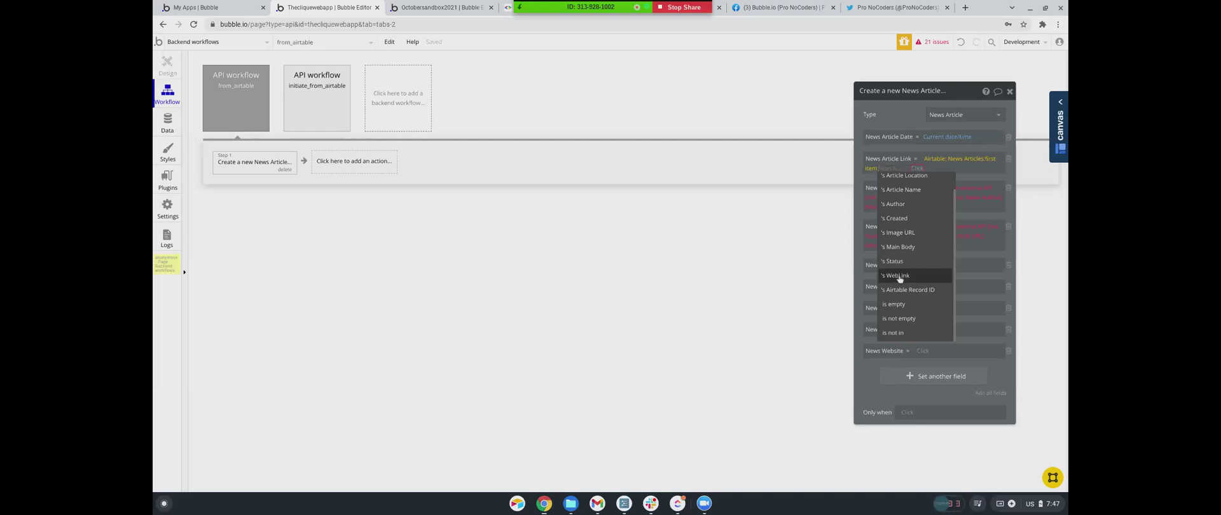
Copy the News Article Link expression into News Author and change it to the first item's Author
right_click(940, 163)
click(997, 138)
right_click(963, 185)
click(987, 177)
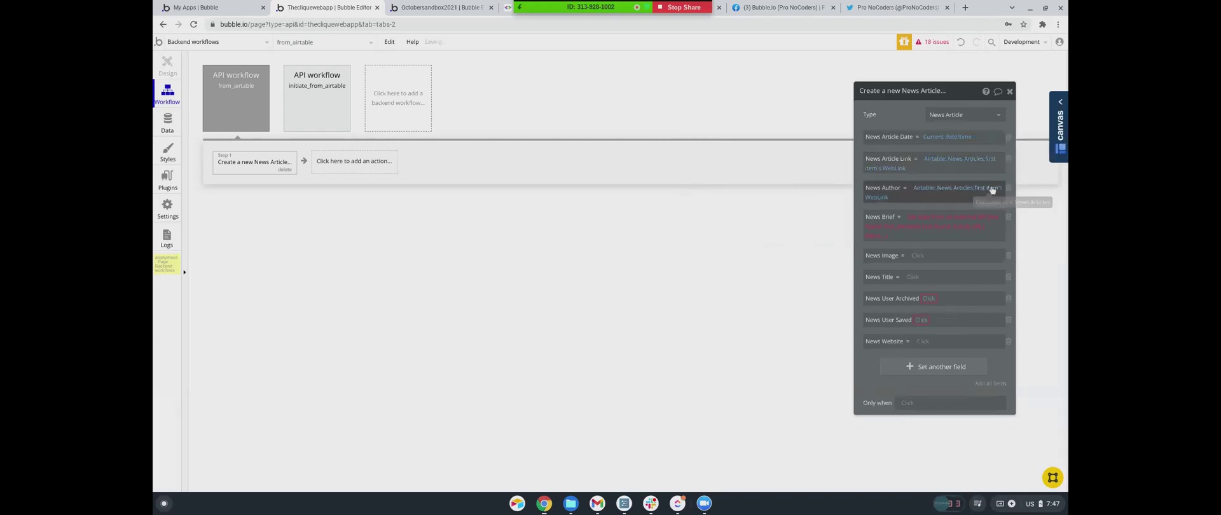
click(992, 190)
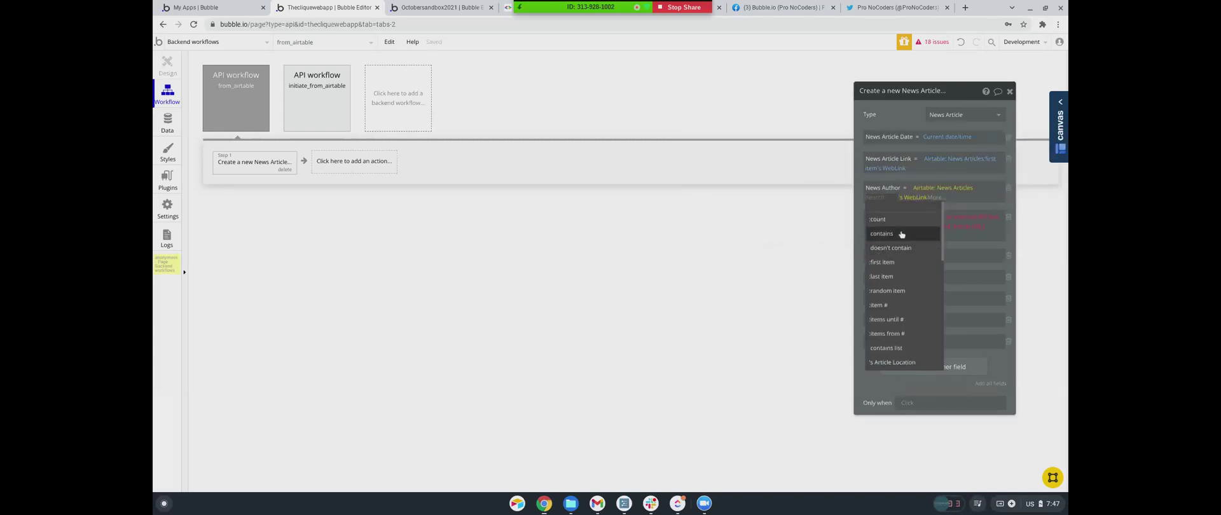
click(883, 261)
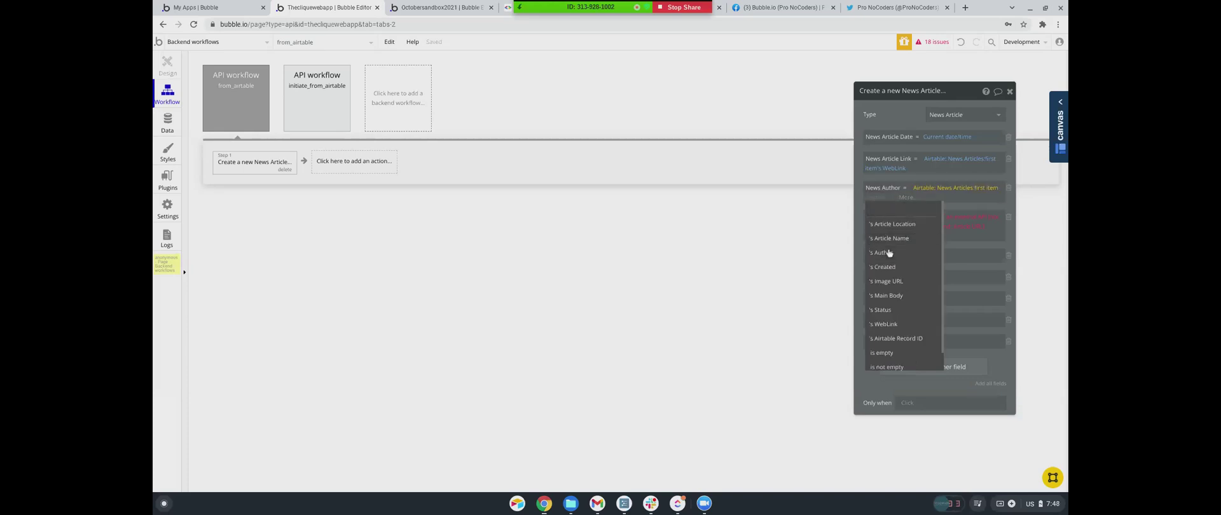
click(880, 252)
Paste the copied Airtable expression into News Brief and change it to the first item's Main Body
right_click(918, 222)
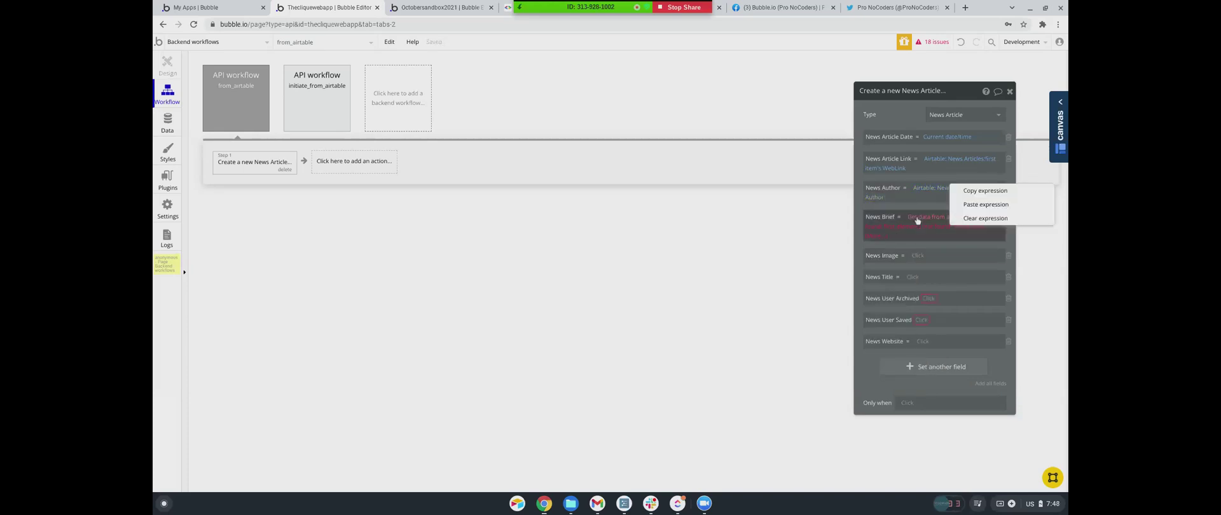
click(981, 207)
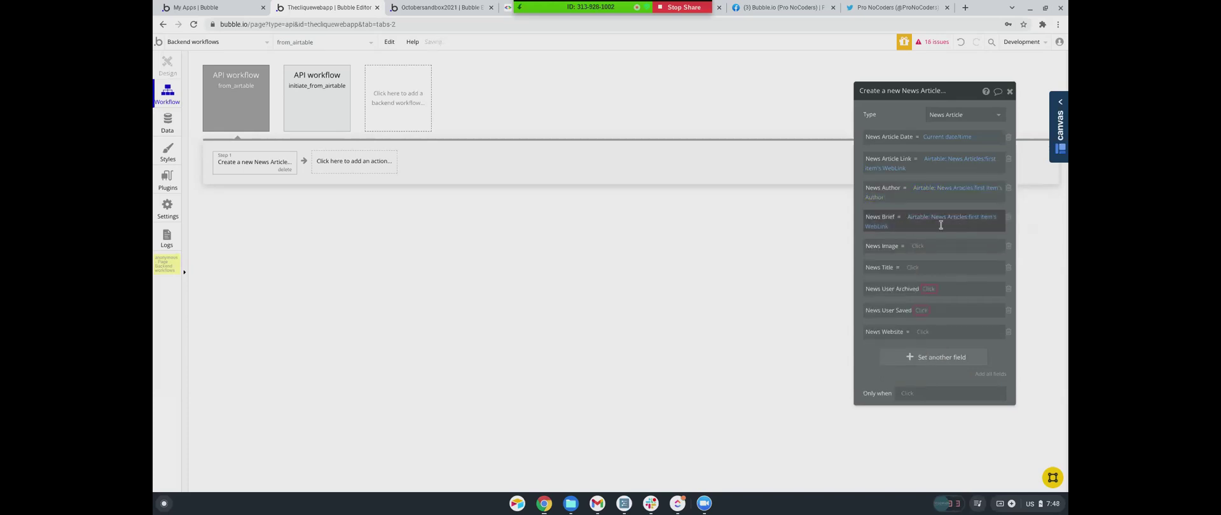
click(885, 225)
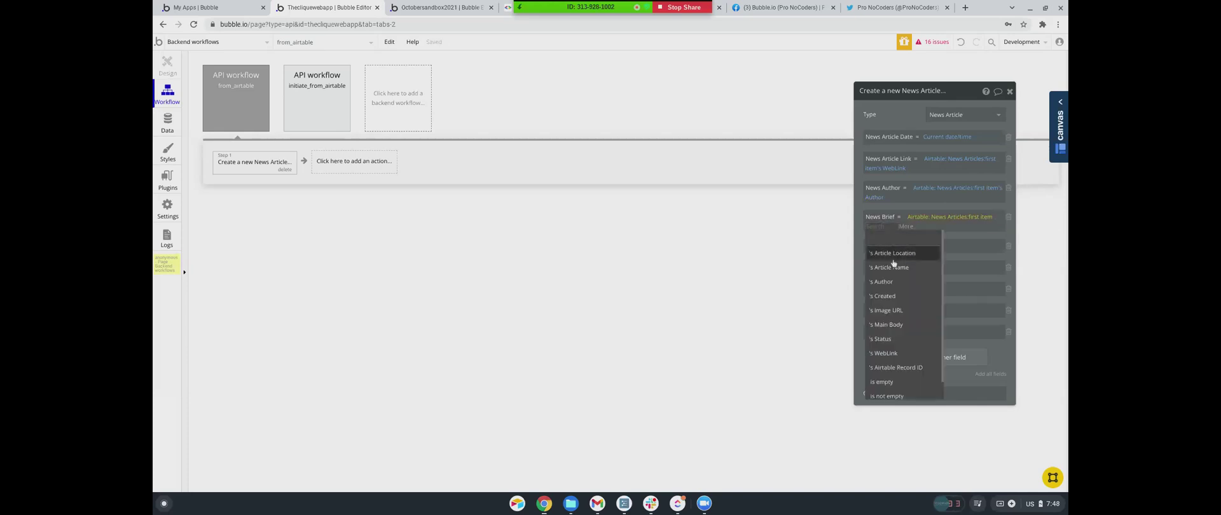
scroll(887, 311, down, 1)
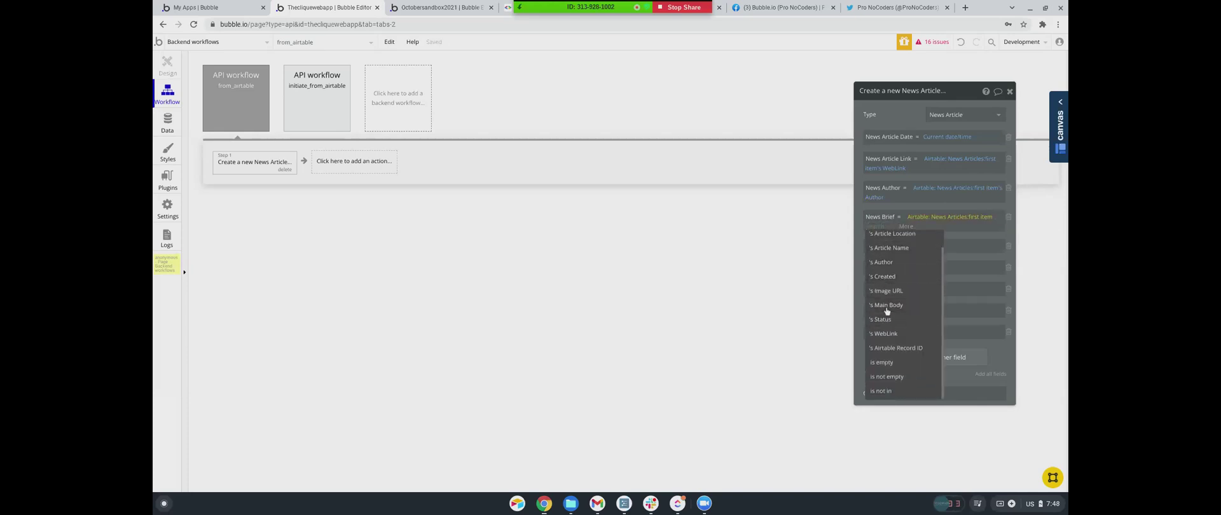
click(887, 305)
Paste the copied Airtable expression into News Image and change it to the first item's Image URL
right_click(919, 248)
click(981, 238)
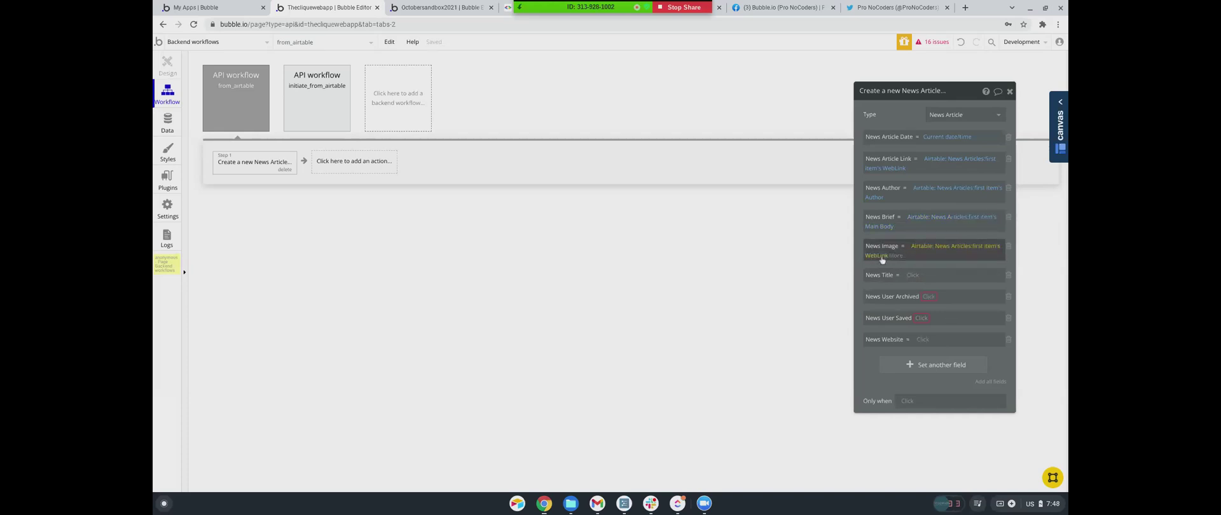
click(883, 256)
click(883, 339)
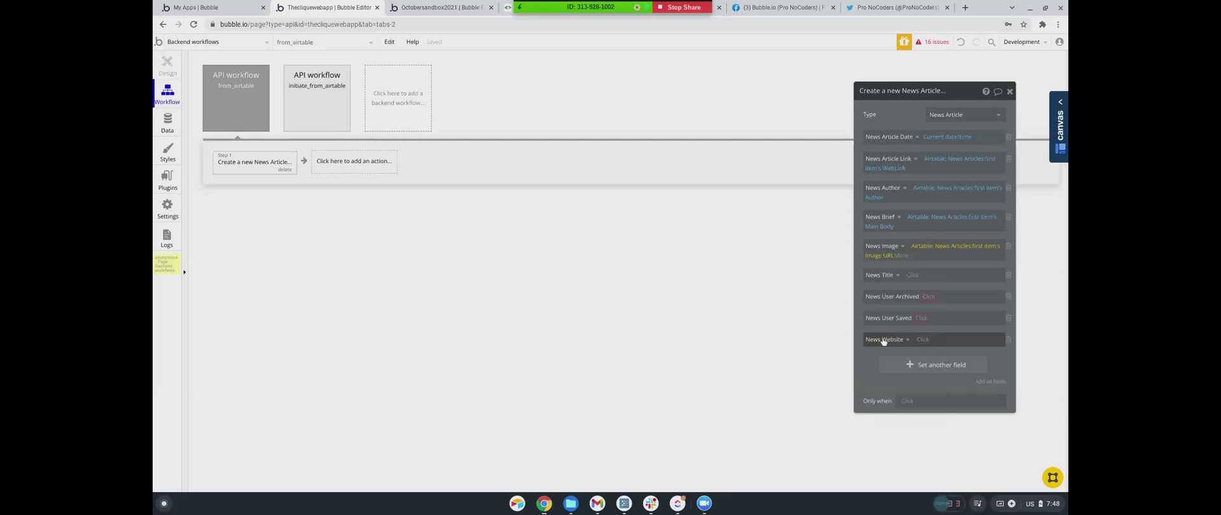
Paste the copied Airtable expression into News Title and change it to the first item's Article Name
click(910, 275)
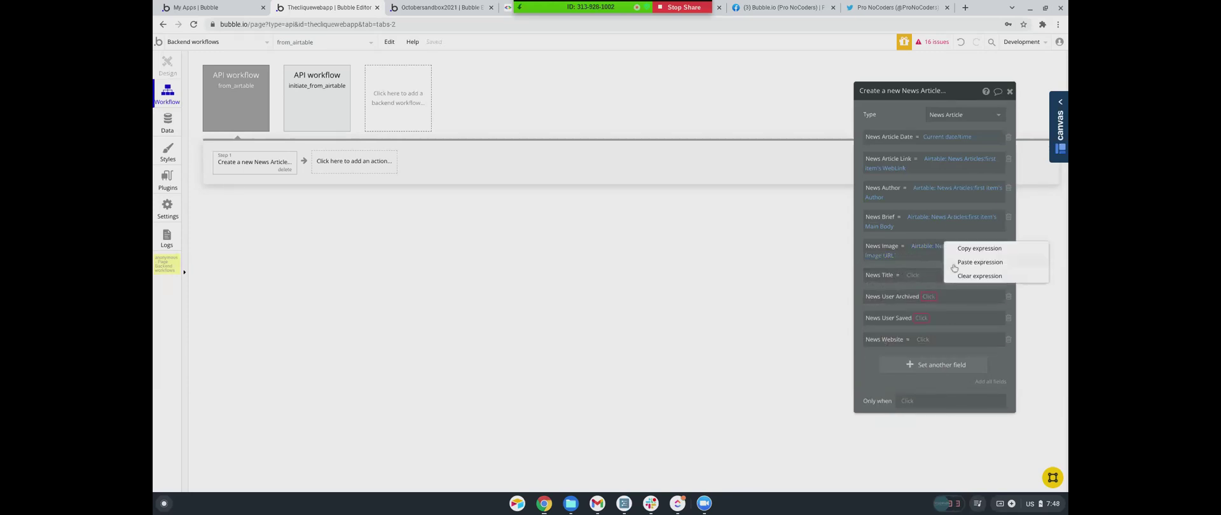
click(963, 263)
click(878, 285)
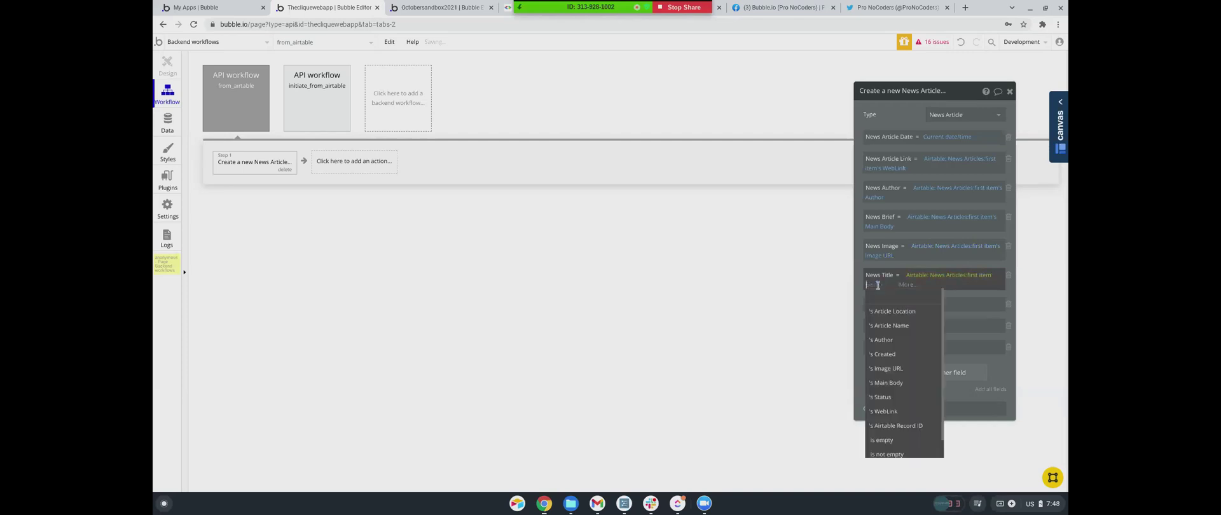
click(890, 326)
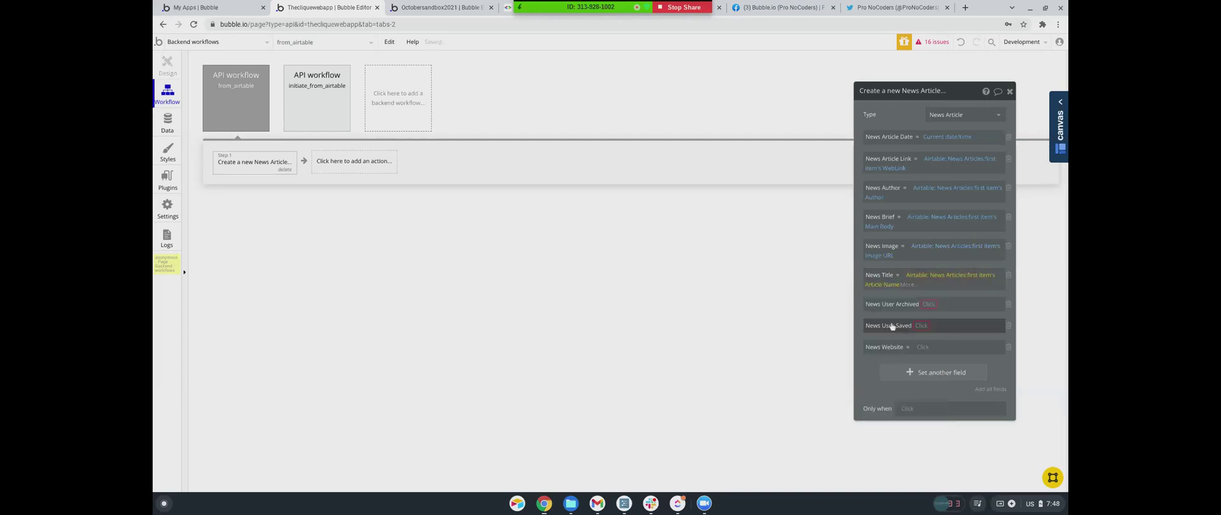
Remove the News User Archived and News User Saved fields from the Create a new News Article action
click(929, 305)
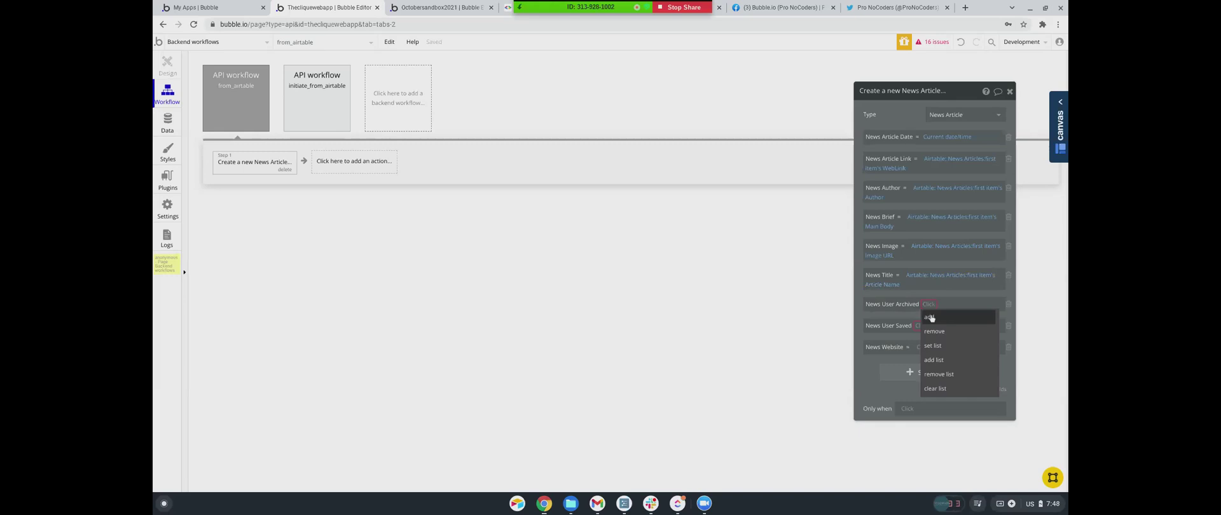
click(1008, 306)
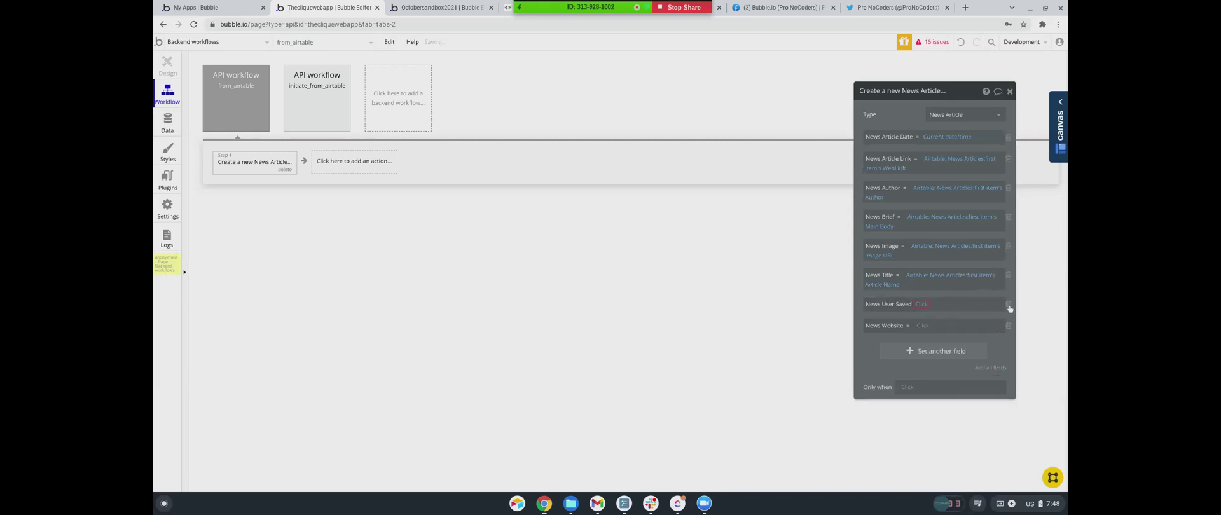
click(1009, 305)
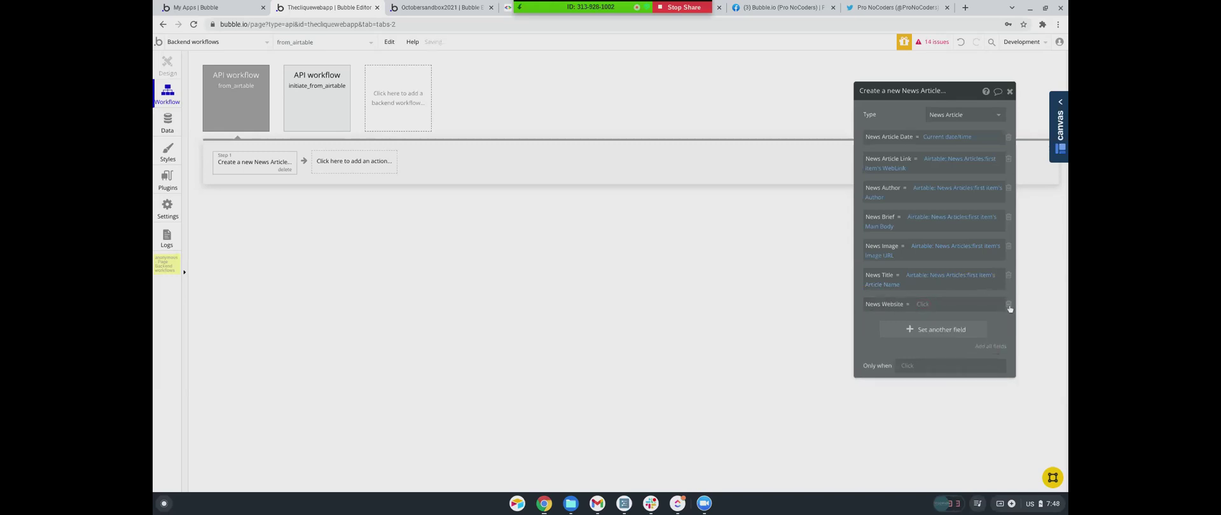
Paste the copied Airtable expression into News Website and change it to the first item's Article Location
click(925, 305)
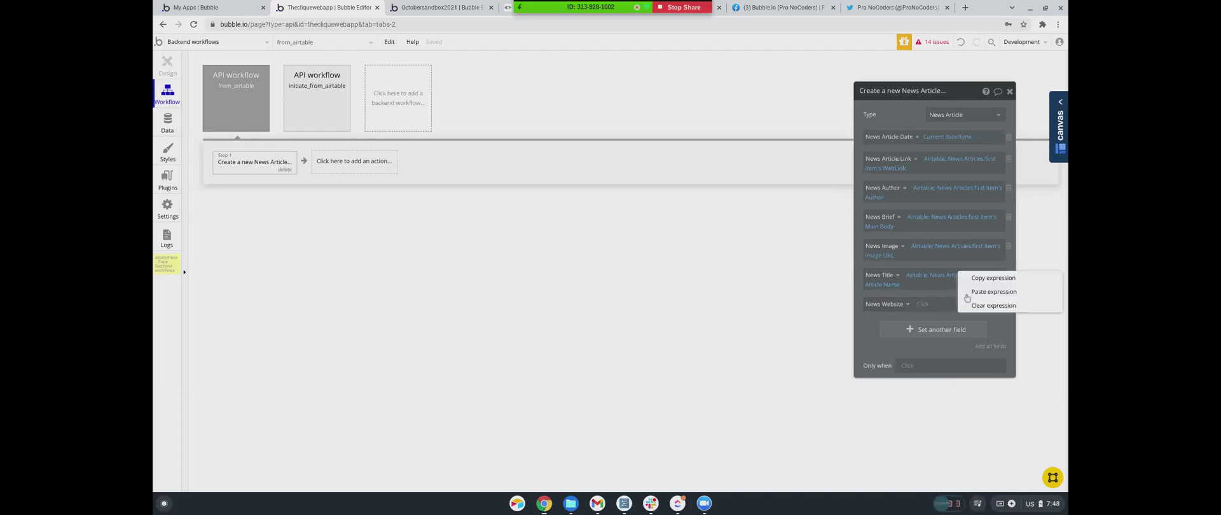
click(985, 299)
click(902, 316)
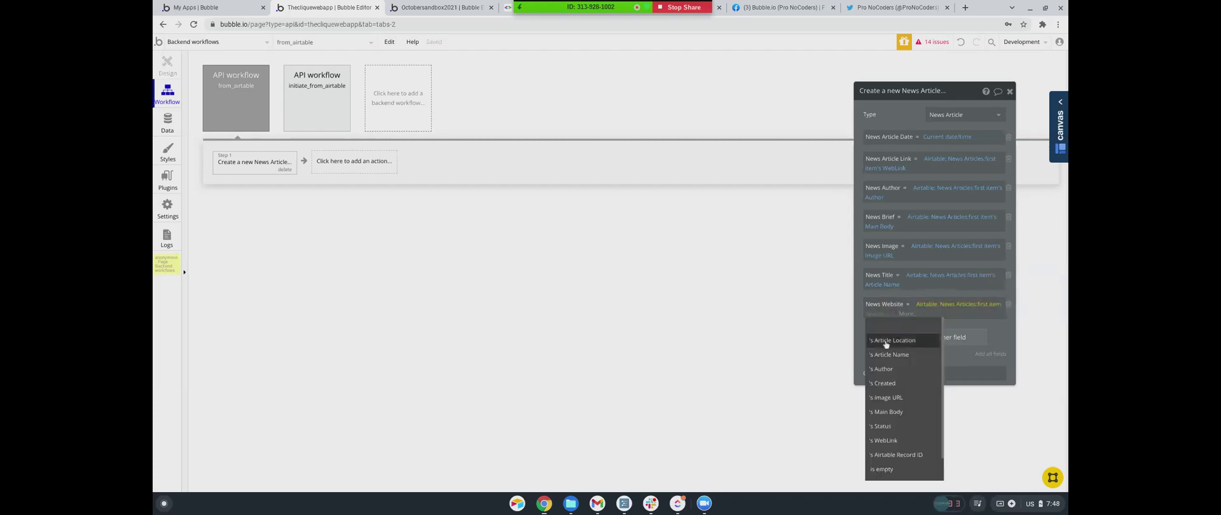
click(892, 340)
Set the Create a new News Article action to run only when the Airtable News Articles count is > 0
click(898, 374)
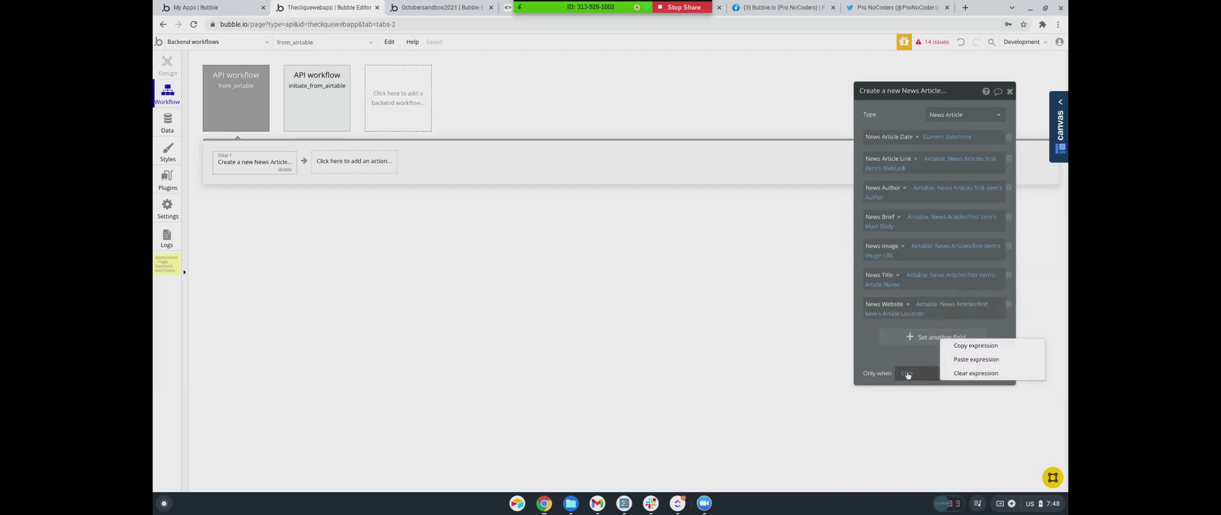
click(954, 369)
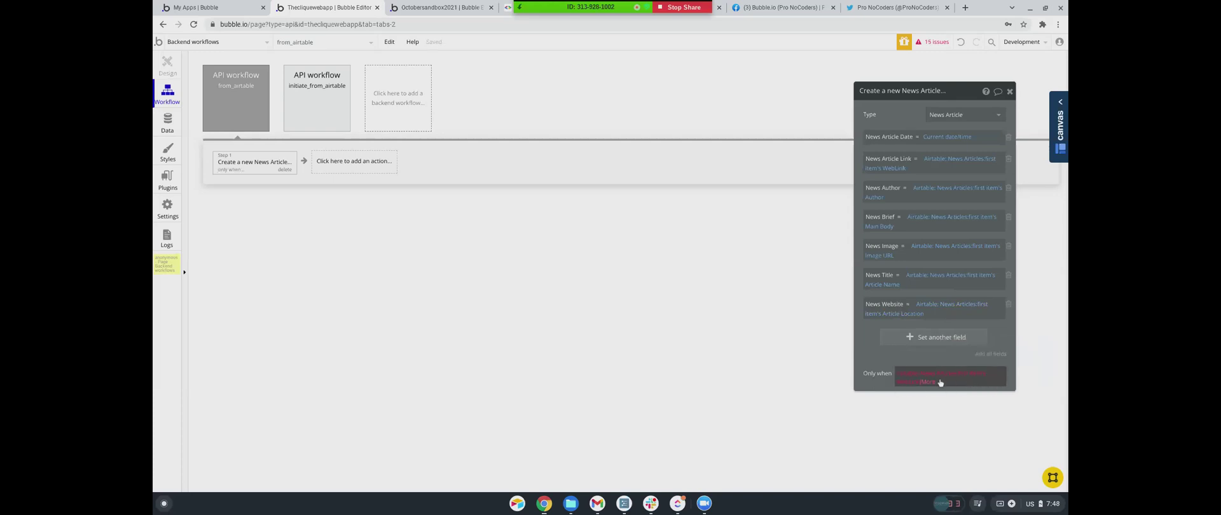
click(933, 383)
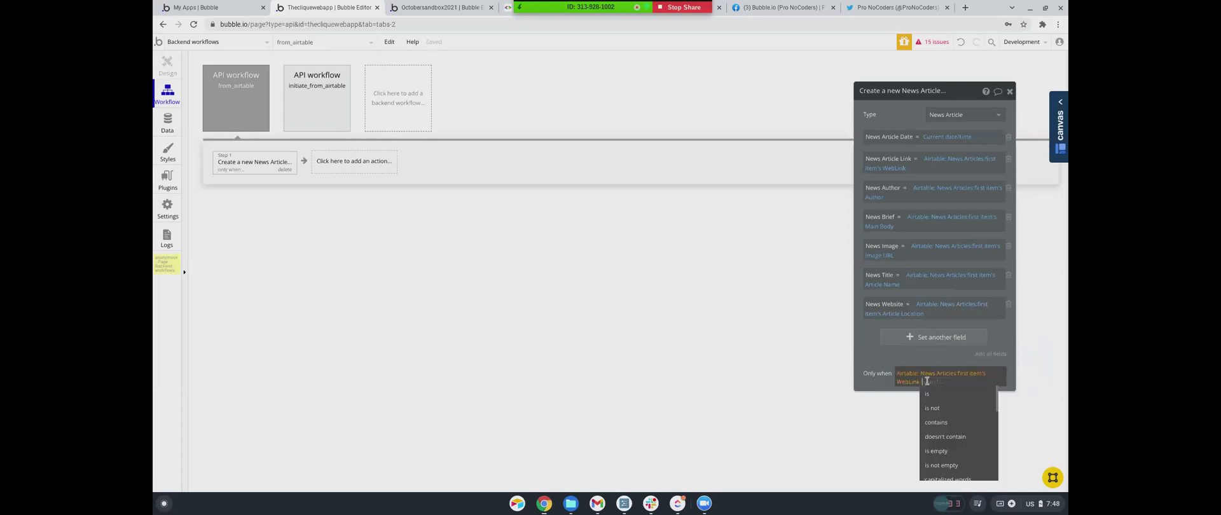
click(954, 374)
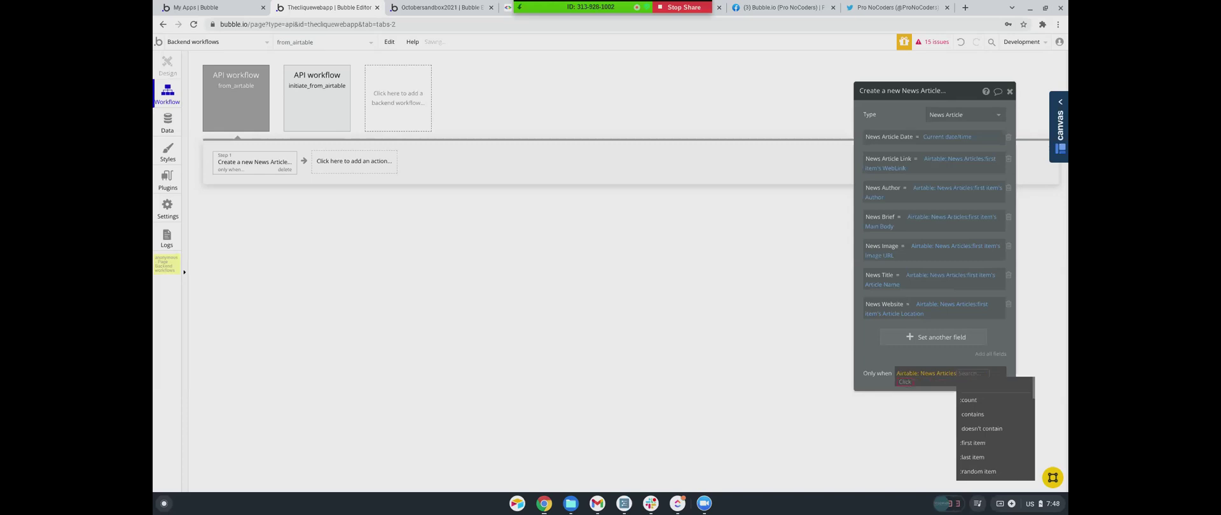
click(973, 400)
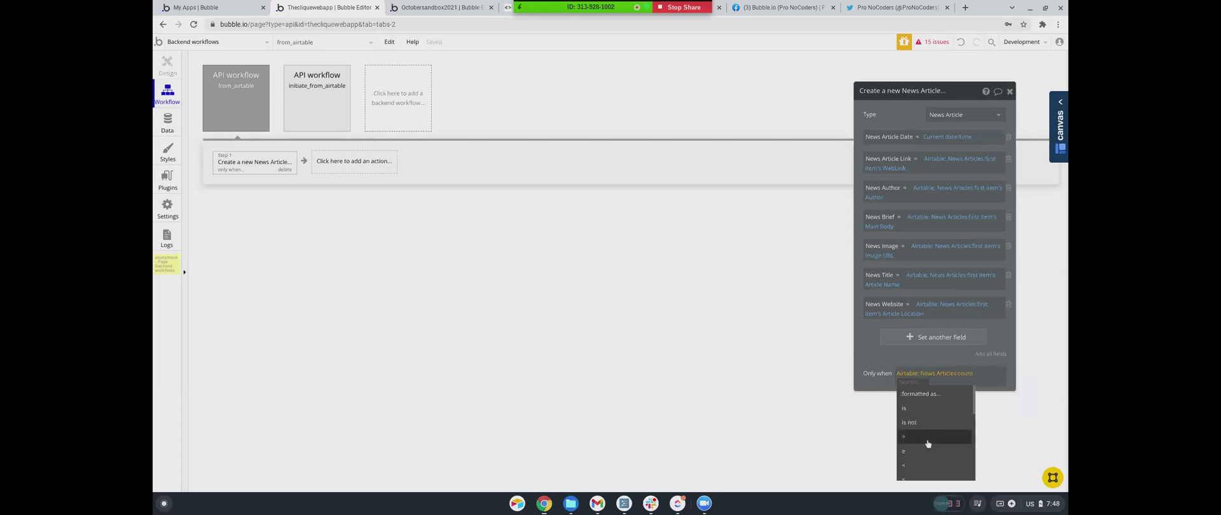
click(928, 437)
text(0)
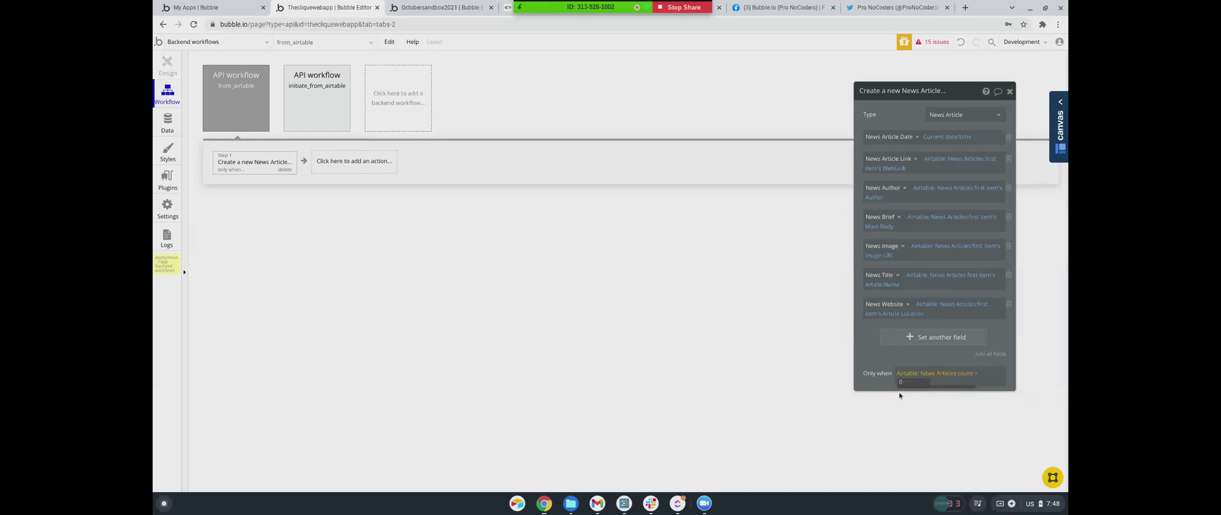
key(Return)
click(885, 363)
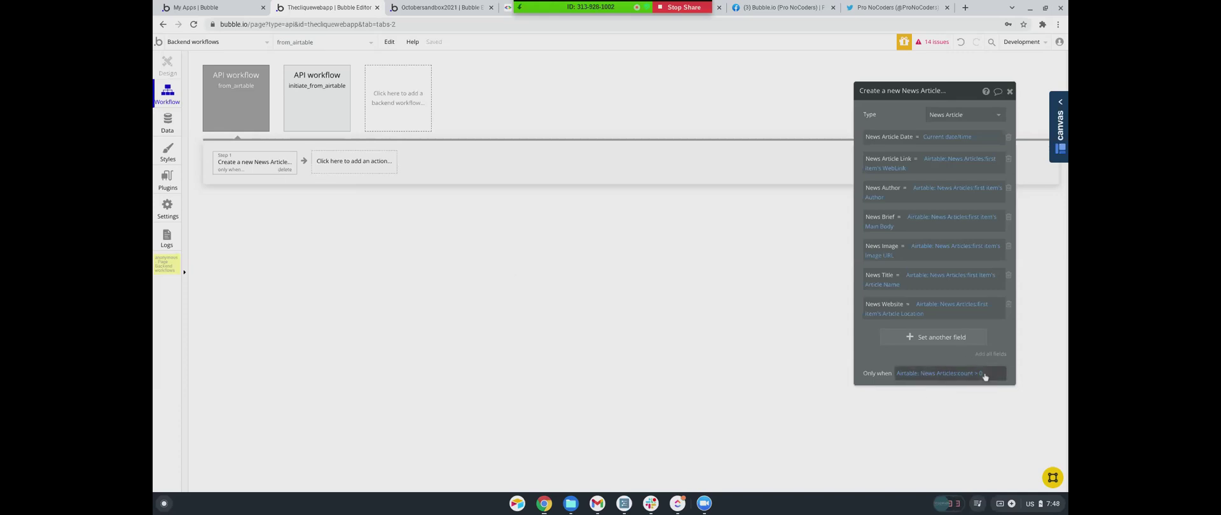
Add an Airtable - Modify a record action after the Create a new News Article step
click(325, 164)
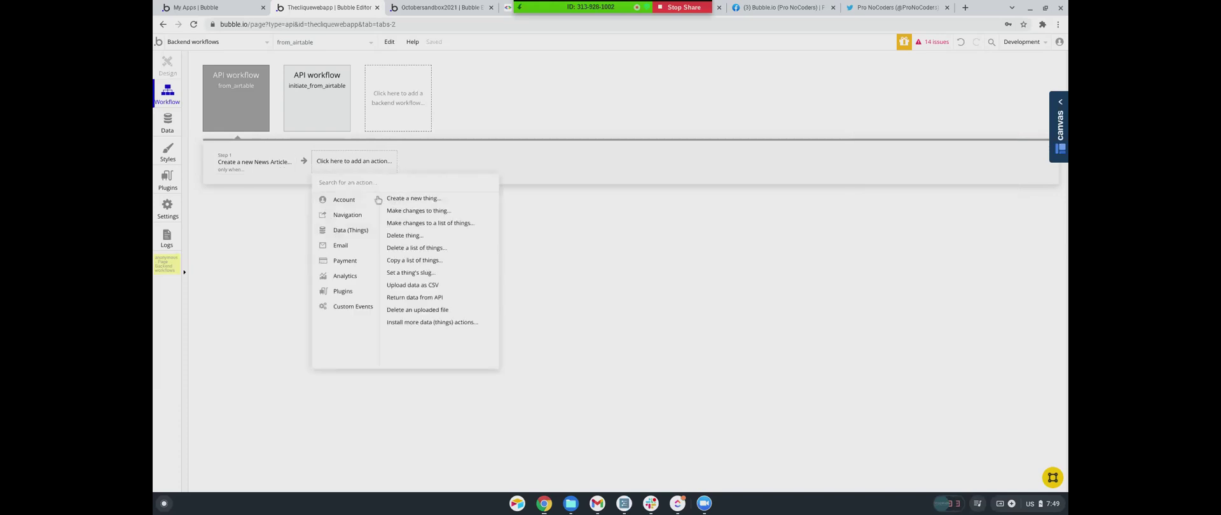
mouse_move(353, 293)
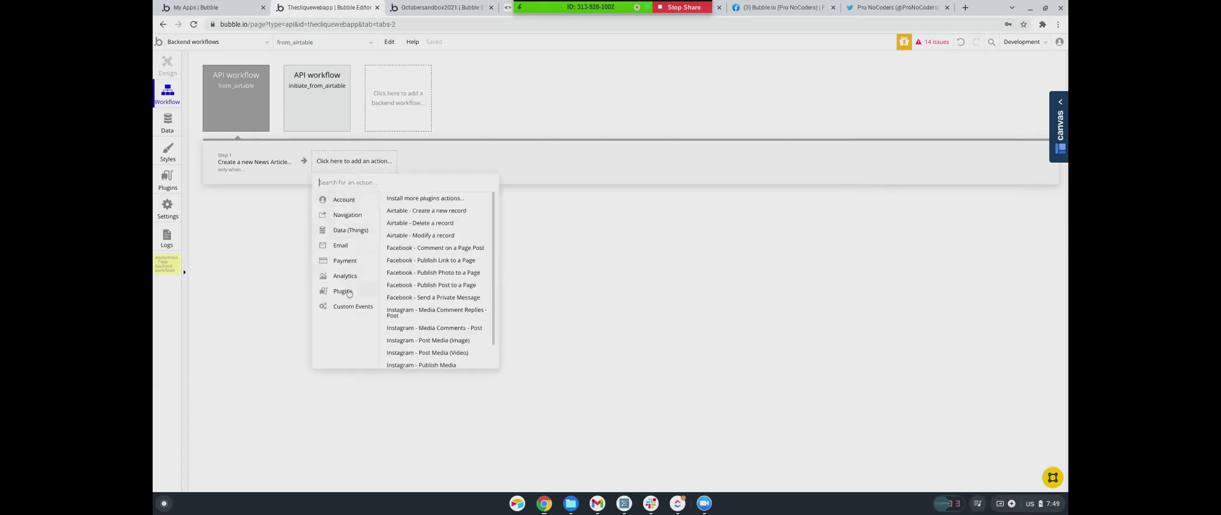
click(409, 238)
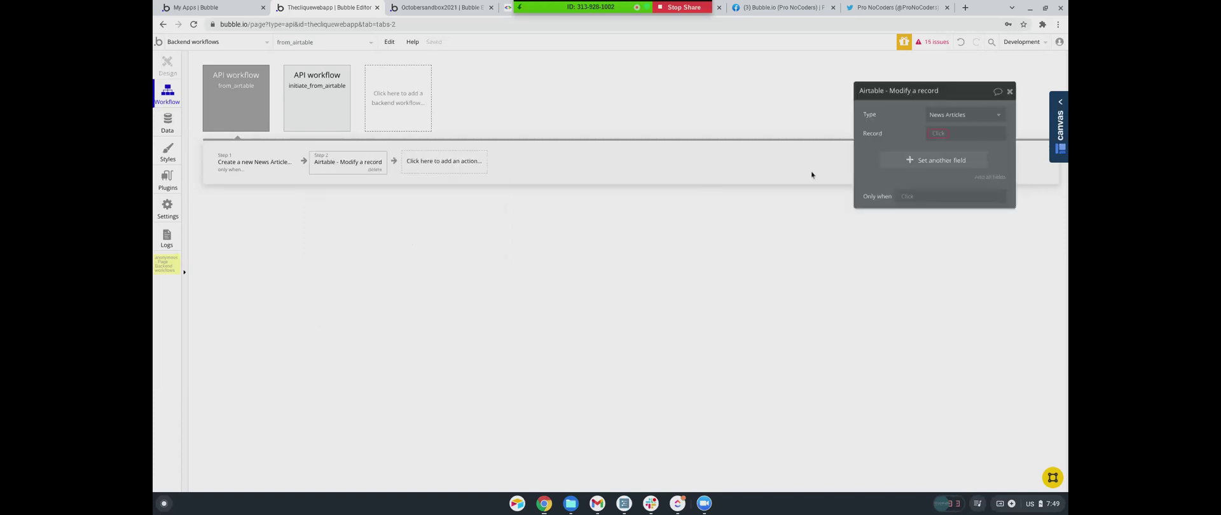
click(935, 133)
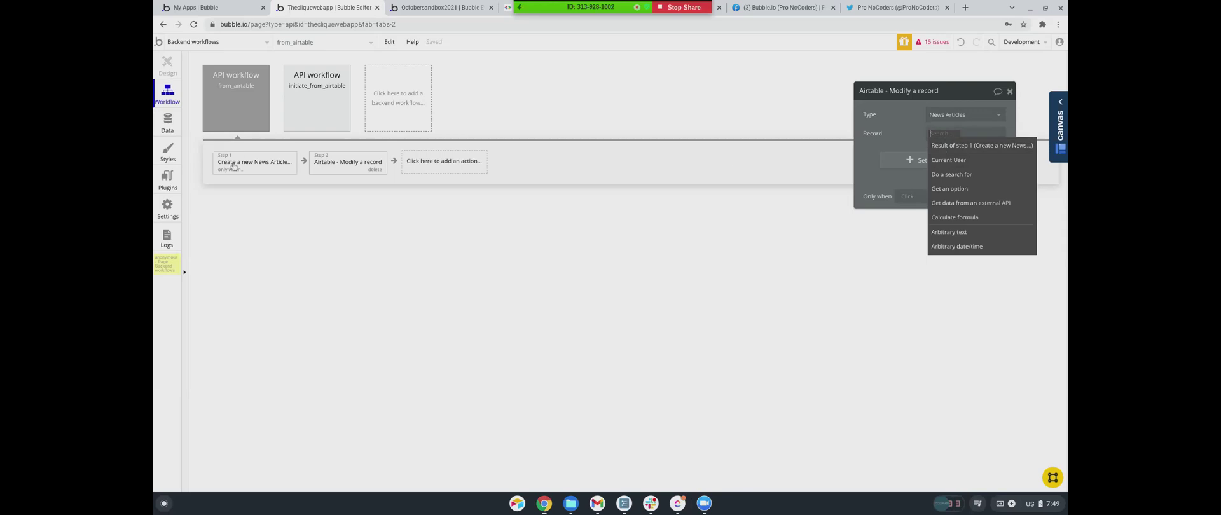
click(951, 203)
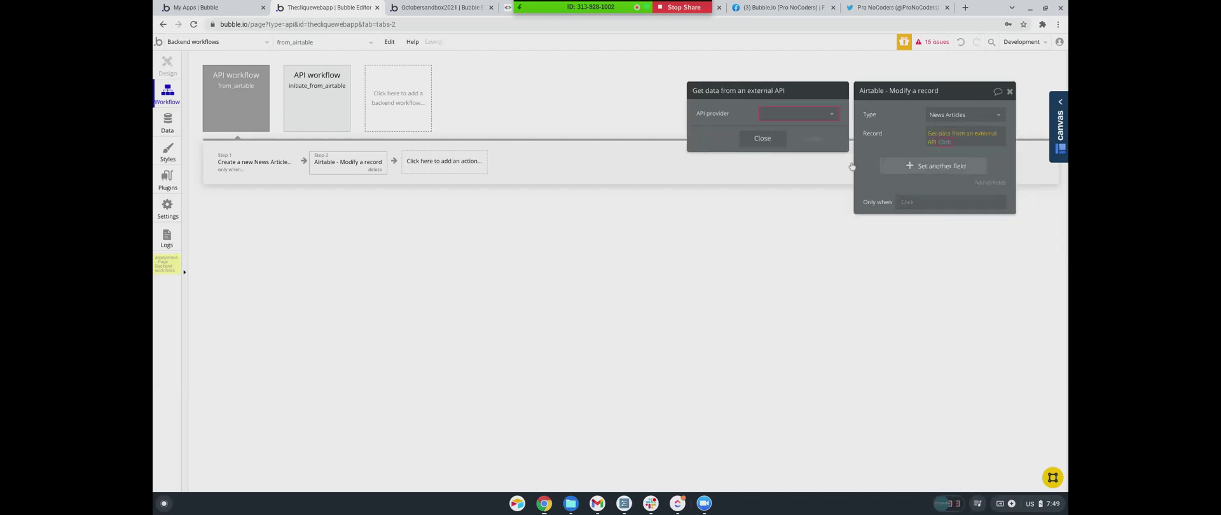
click(772, 116)
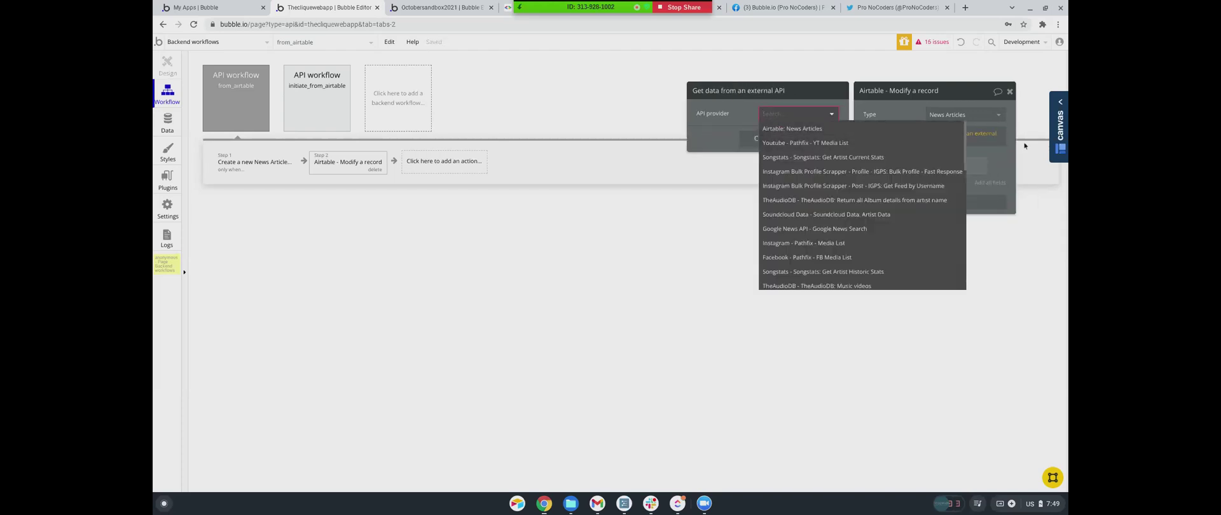
click(984, 154)
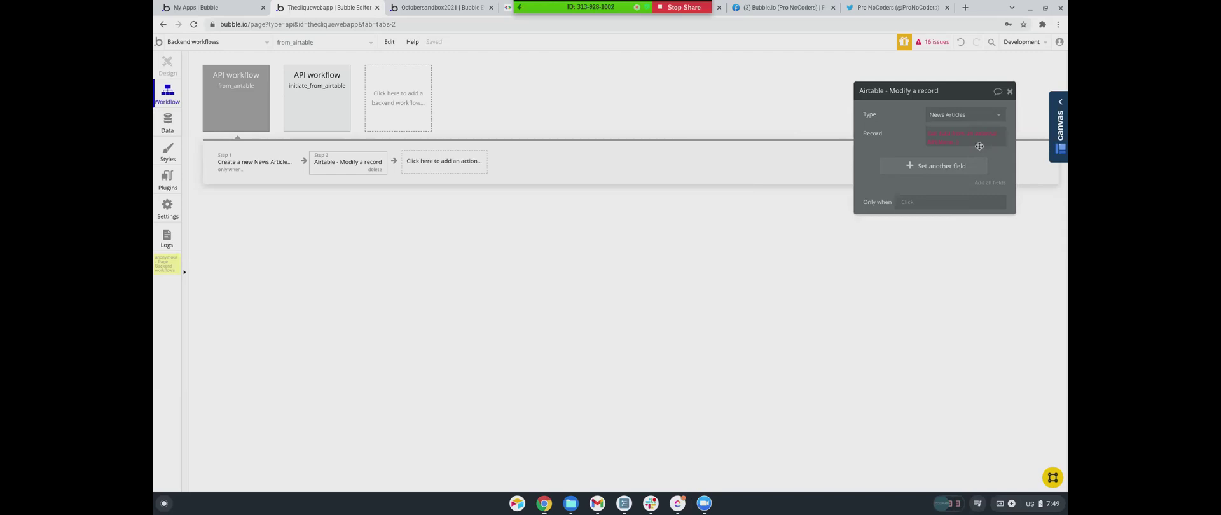
click(944, 141)
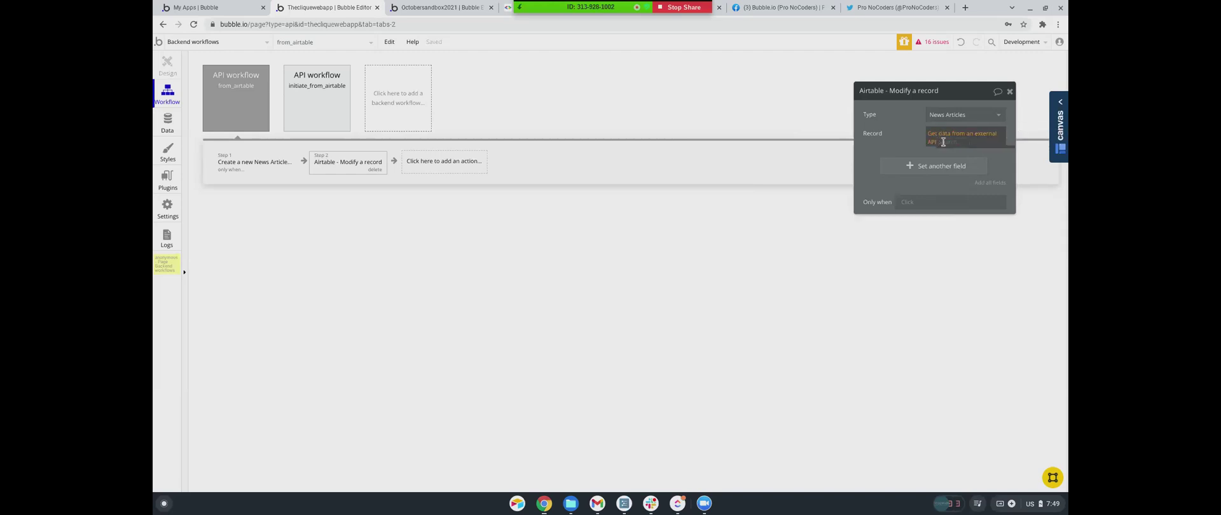
Paste the copied Airtable expression into the Modify a record action's Record and reduce it to the News Articles first item
right_click(936, 137)
click(997, 124)
click(973, 142)
key(BackSpace)
key(BackSpace)
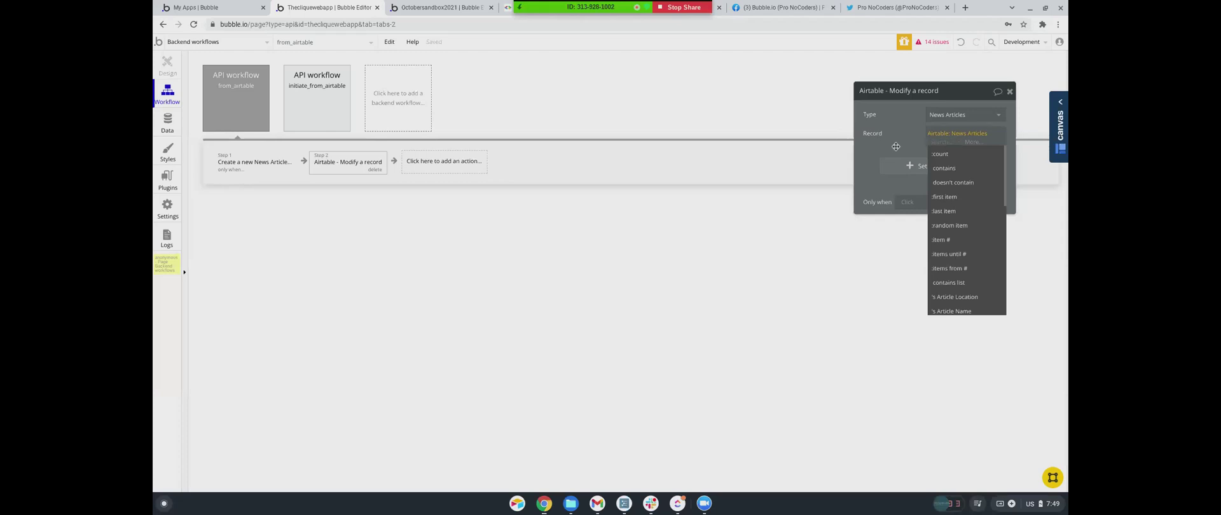
click(895, 147)
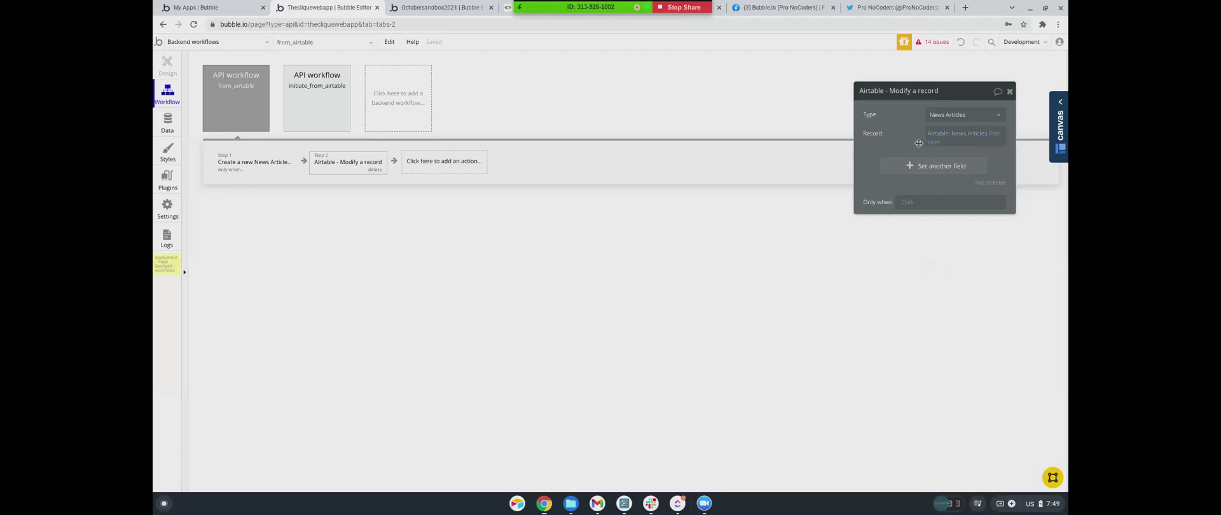
Add all fields to the Modify a record action and set Status to "Complete - Uploaded", copied from the Zoom chat
click(990, 183)
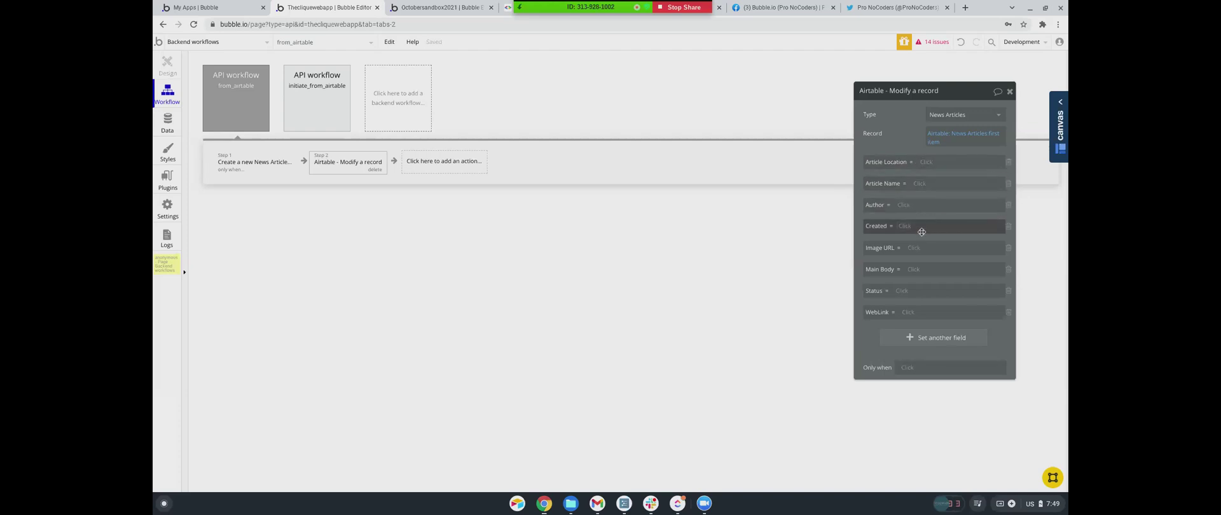
click(924, 290)
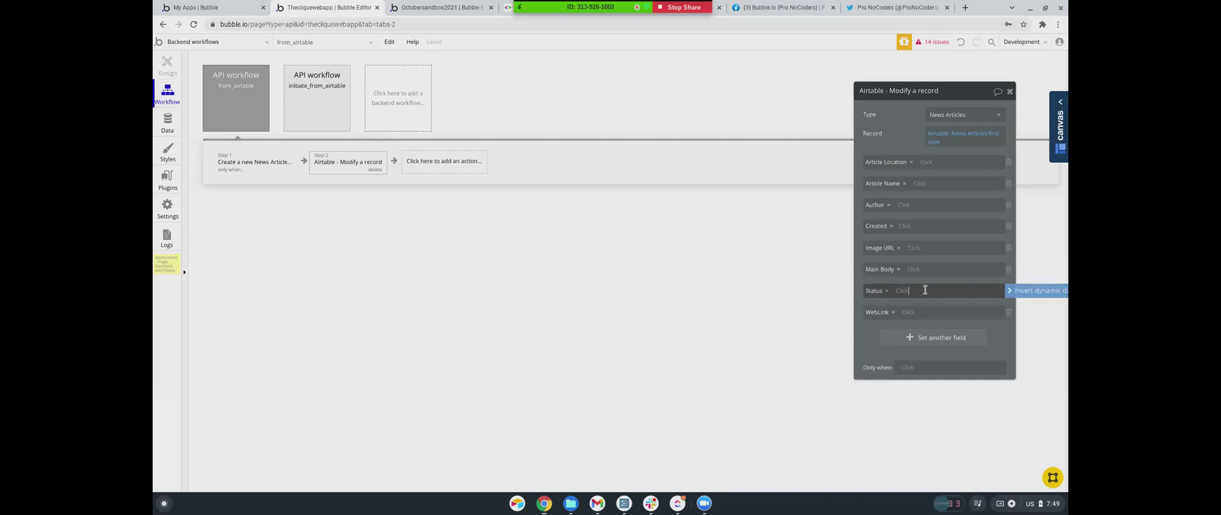
click(703, 504)
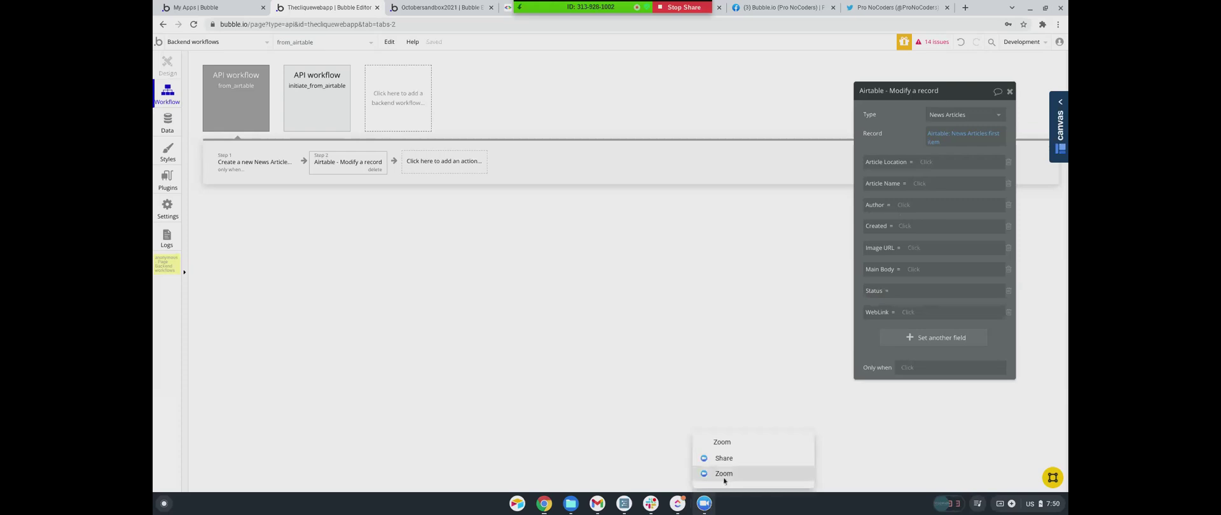
click(723, 473)
drag(980, 79, 921, 86)
key(ctrl+c)
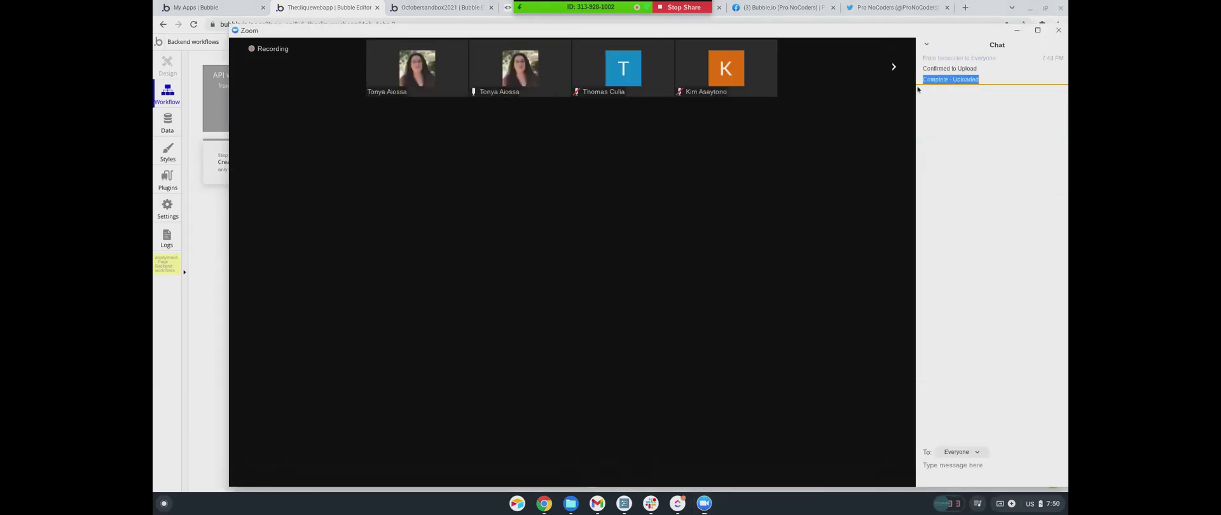
click(207, 276)
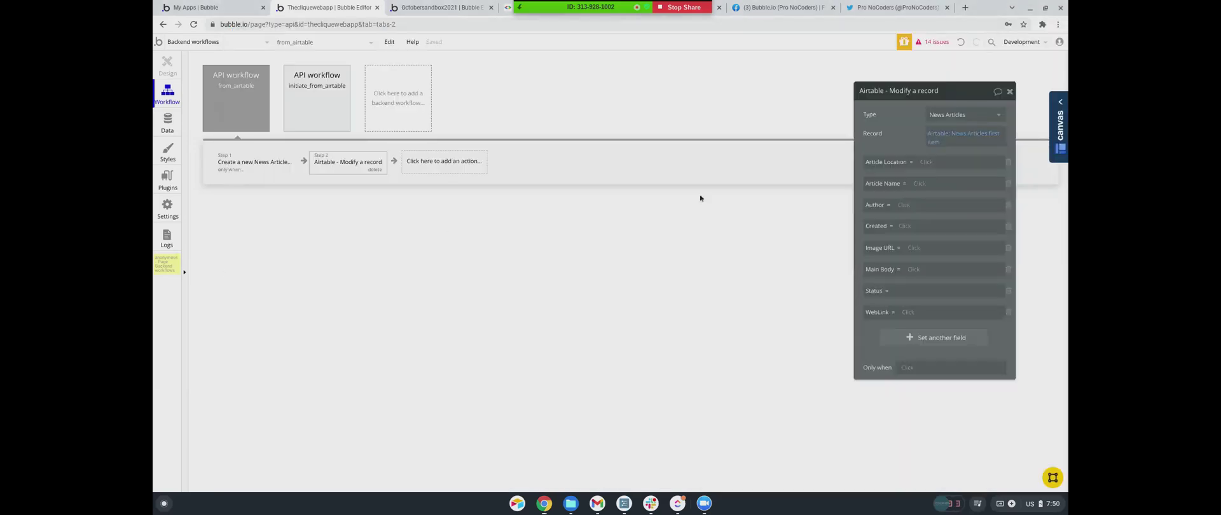
click(902, 292)
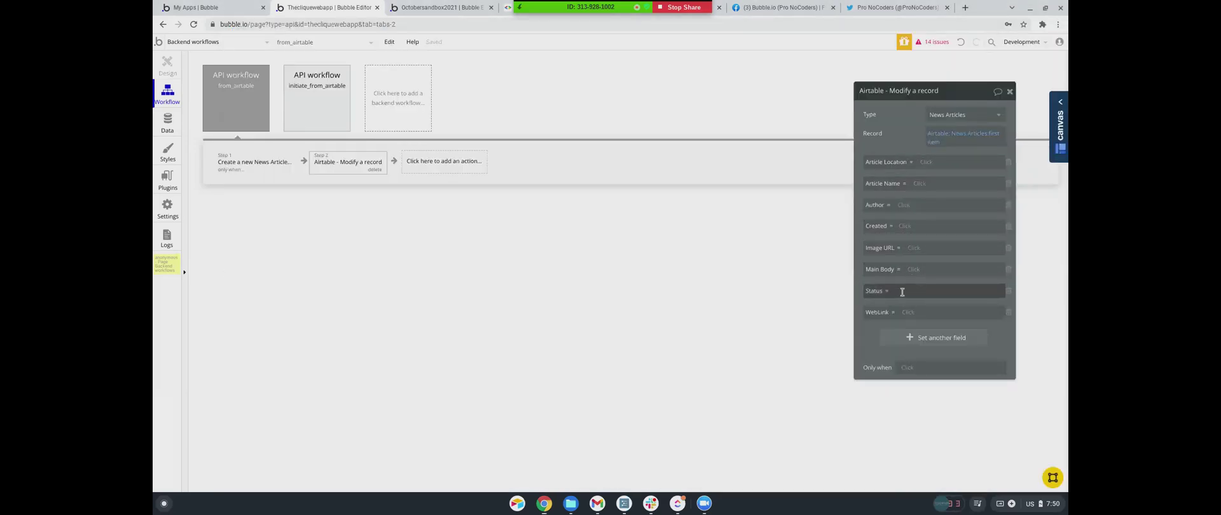
key(ctrl+v)
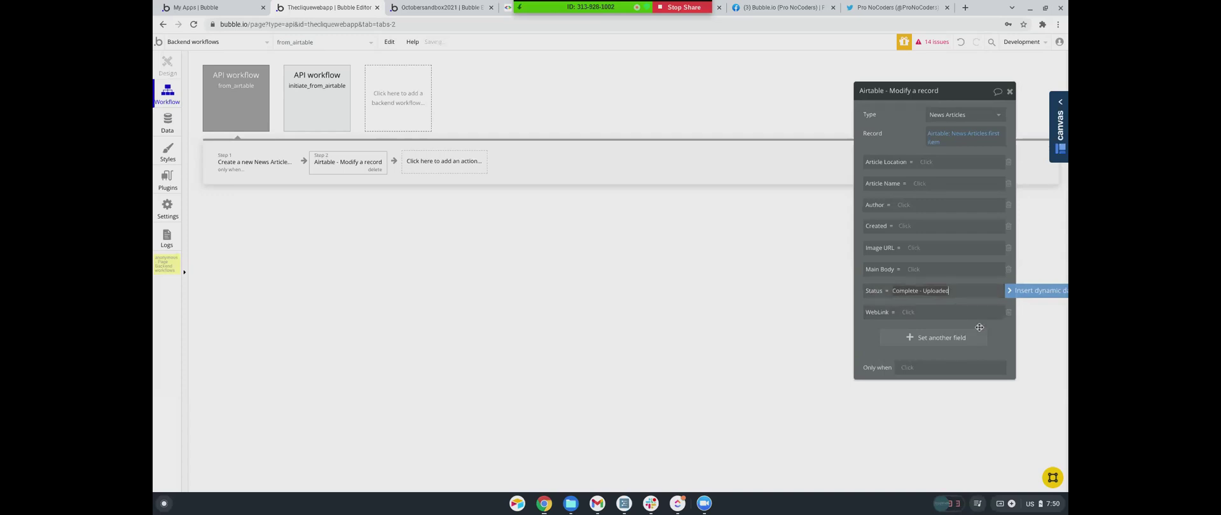
Remove every field except Status from the Modify a record action, from WebLink up to Article Location
click(1007, 313)
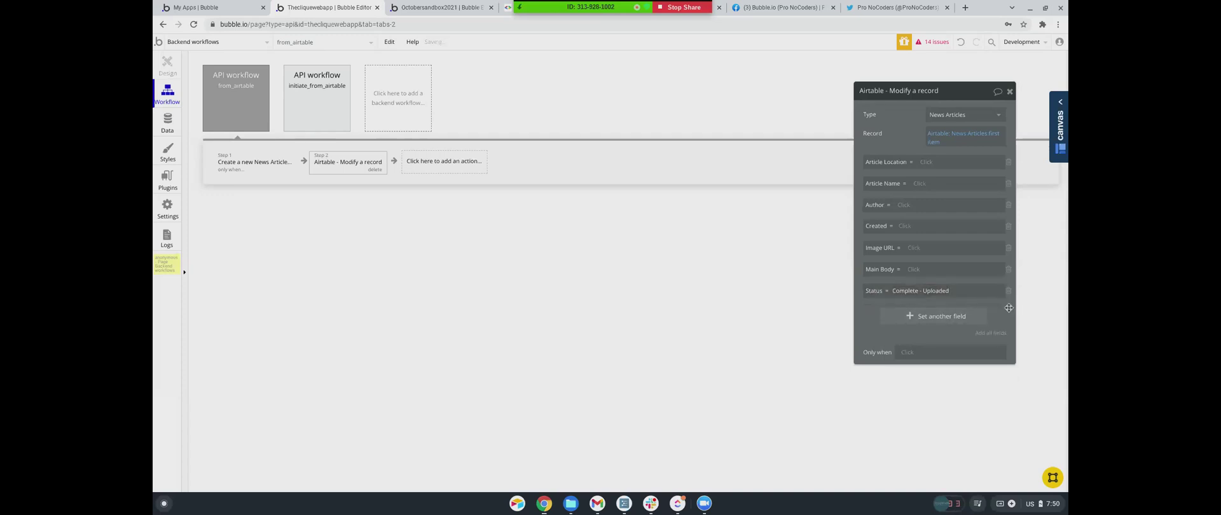
click(1008, 270)
click(1008, 248)
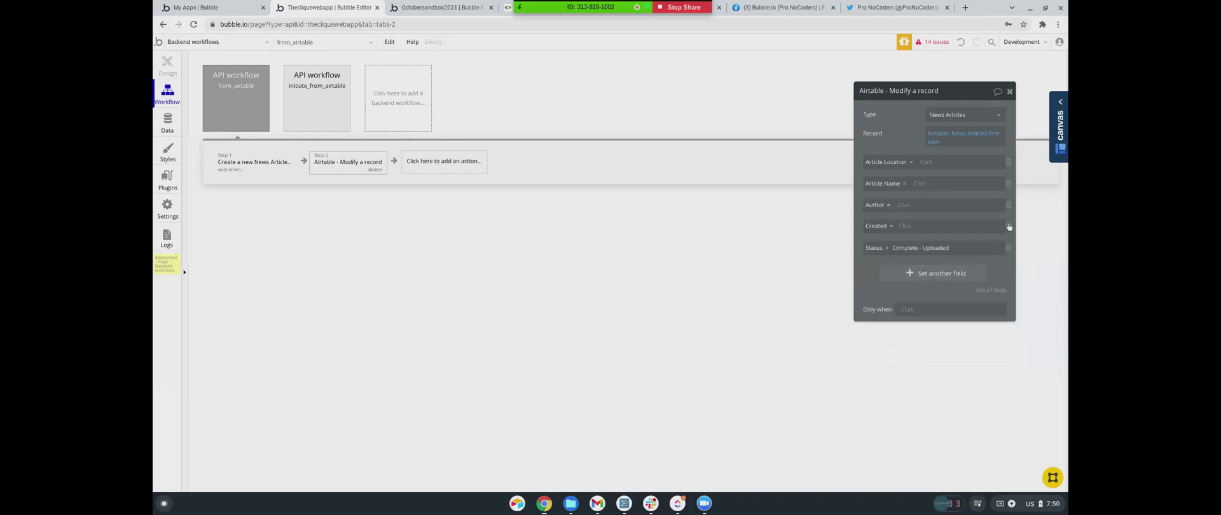
click(1008, 226)
click(1009, 205)
click(1009, 183)
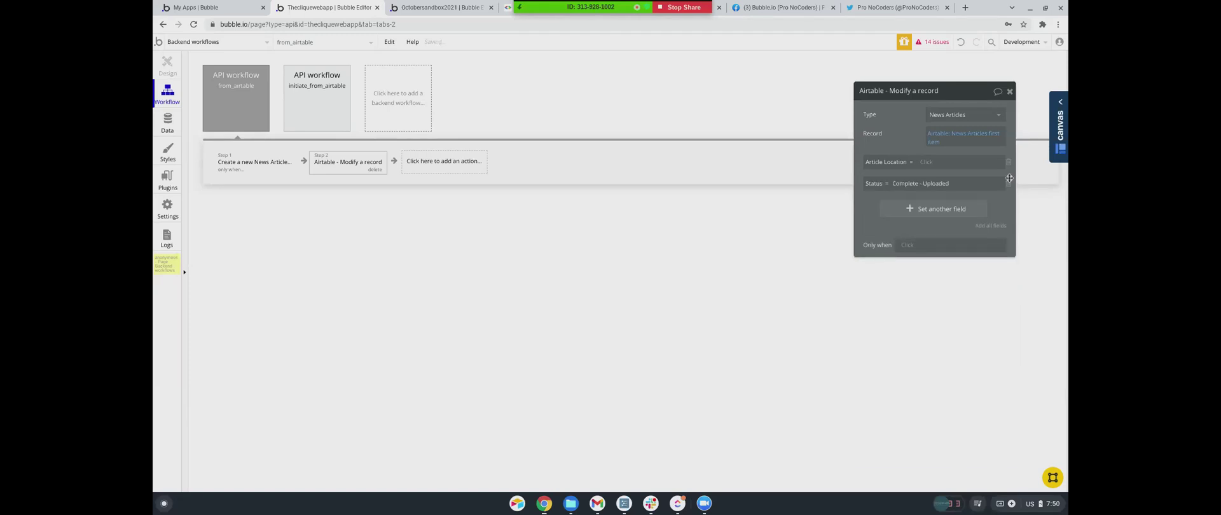
click(1008, 163)
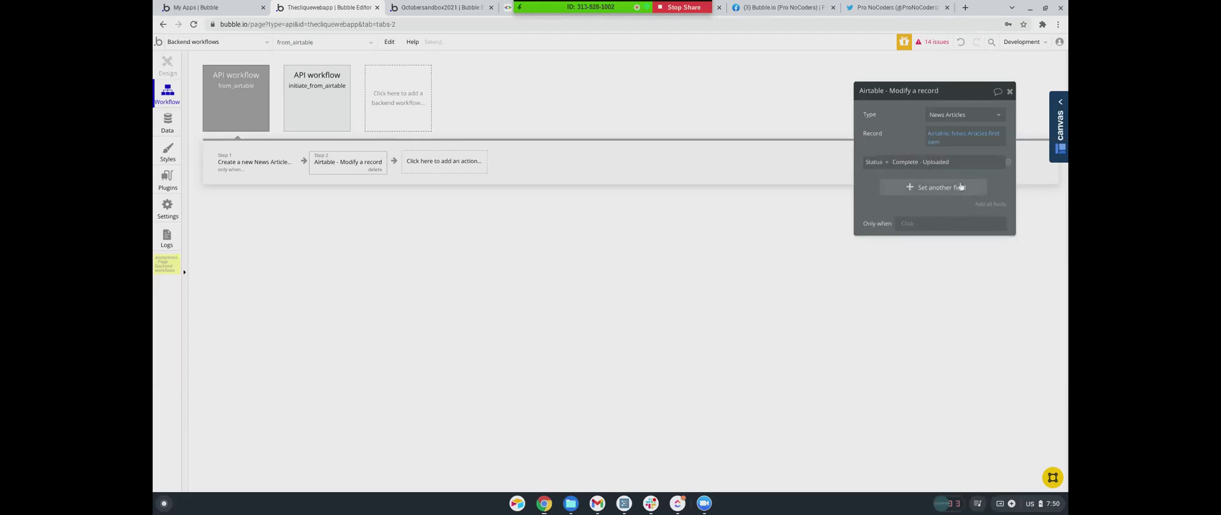
Copy the Only when condition from the Create a new News Article action into the Airtable - Modify a record action
right_click(935, 135)
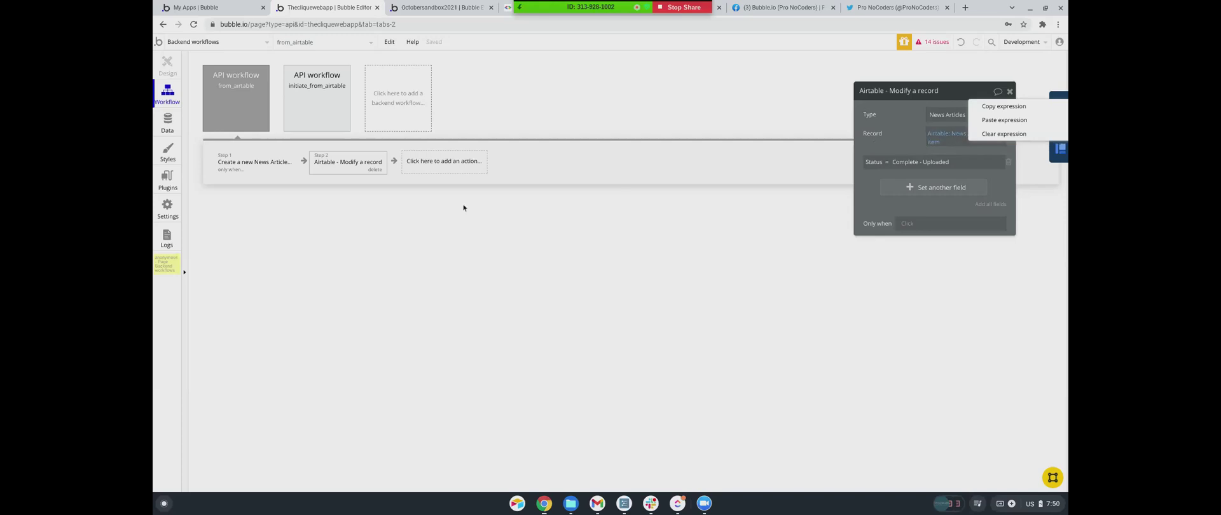
click(284, 169)
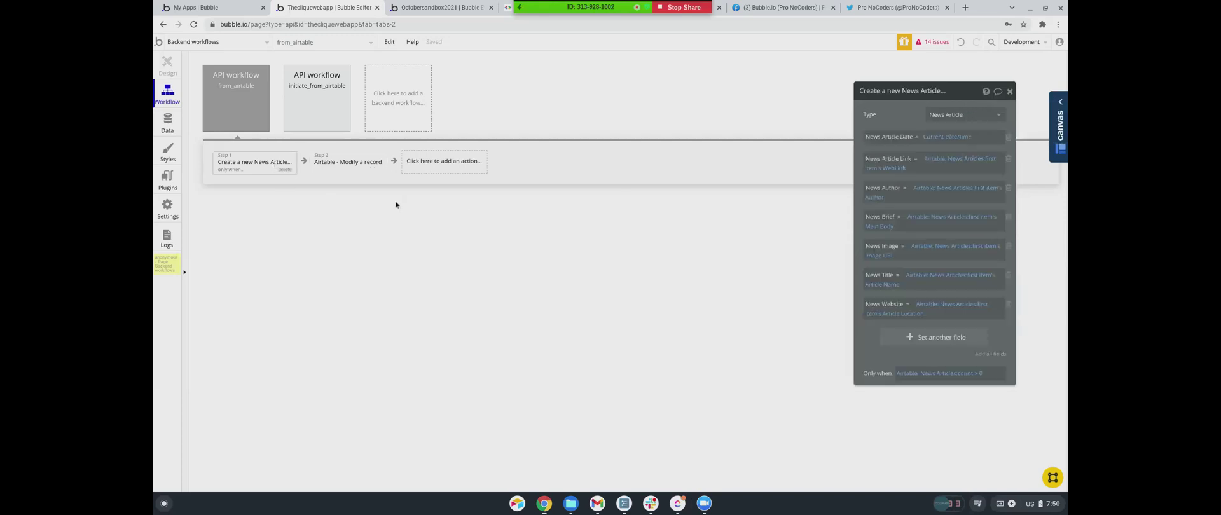
right_click(952, 375)
click(348, 163)
right_click(907, 225)
click(957, 215)
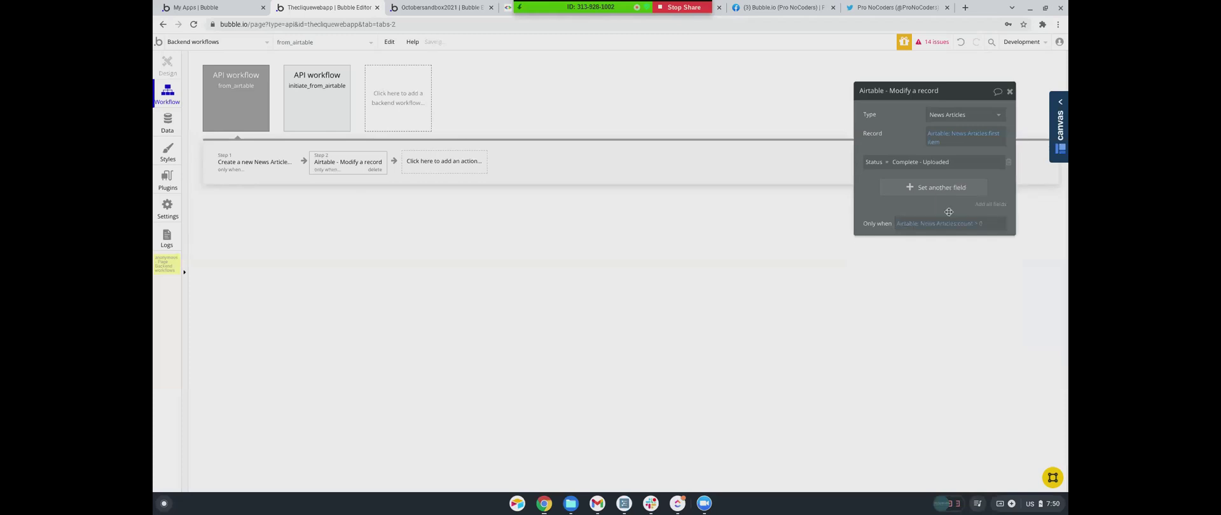
Add a Schedule API Workflow action that runs from_airtable with Current date/time as the scheduled date
click(420, 163)
mouse_move(437, 309)
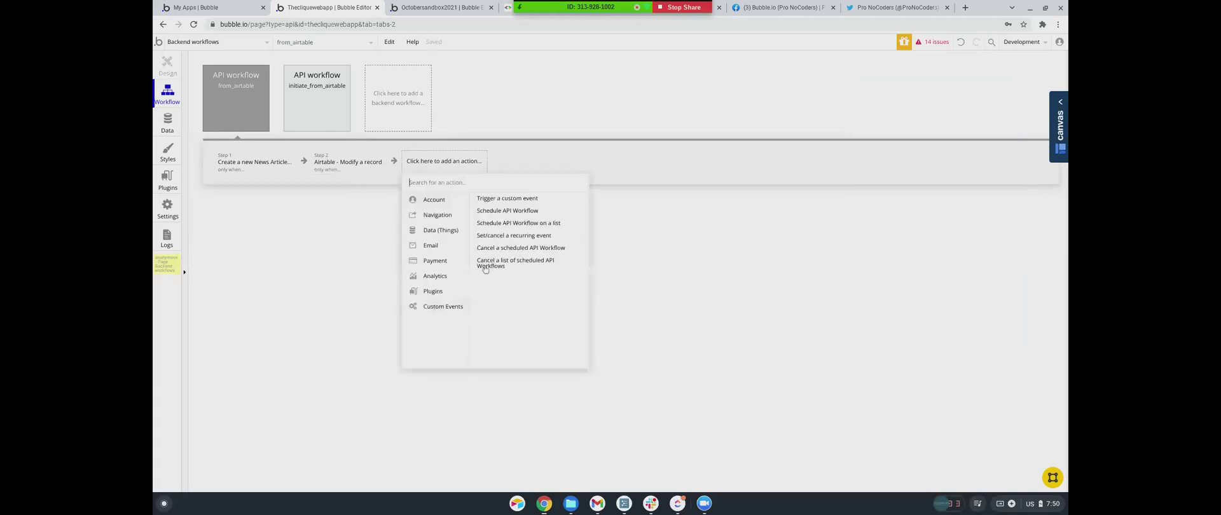
click(509, 212)
click(964, 115)
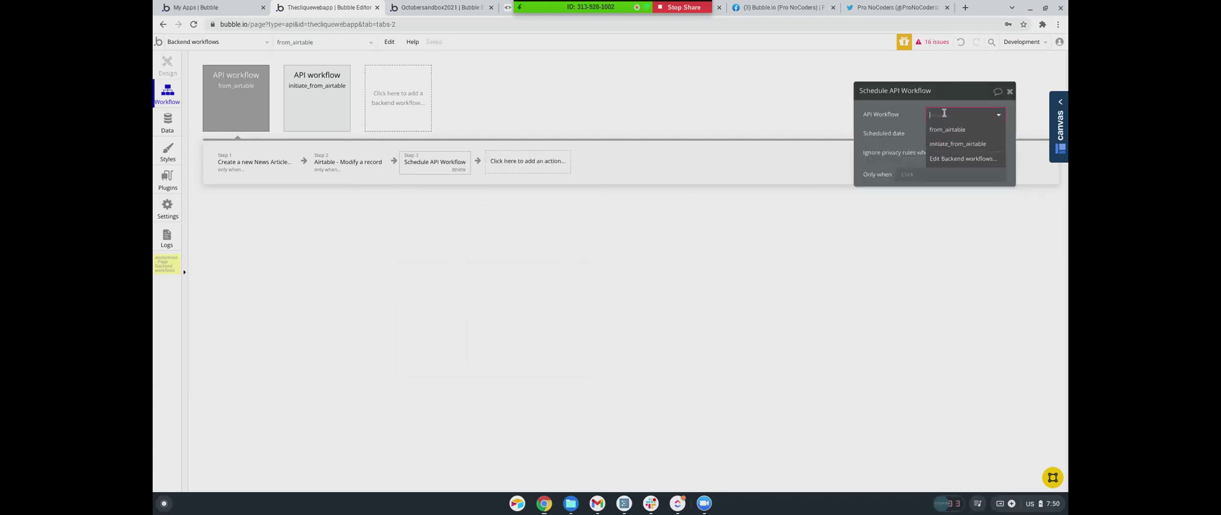
click(947, 130)
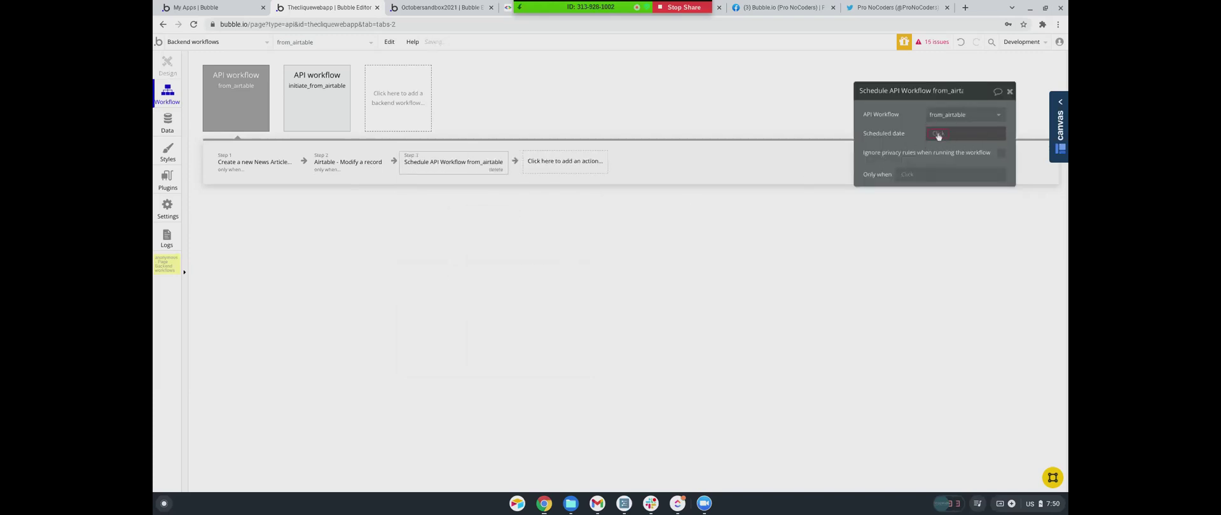
click(938, 136)
click(944, 276)
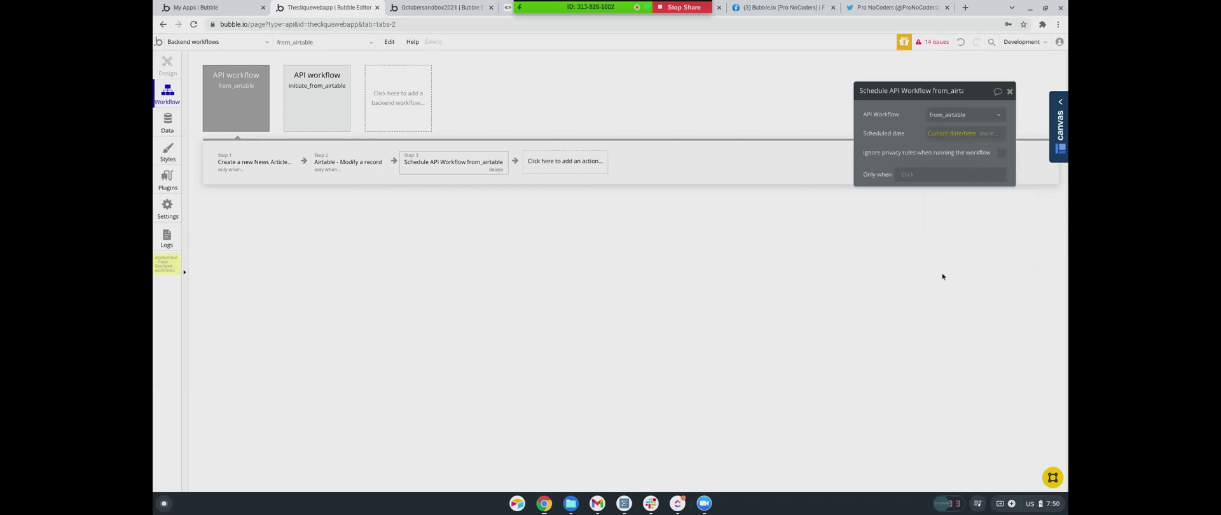
Schedule the from_airtable rerun at Current date/time plus 5 seconds, only when Airtable: News Articles:count > 0
click(987, 134)
click(941, 211)
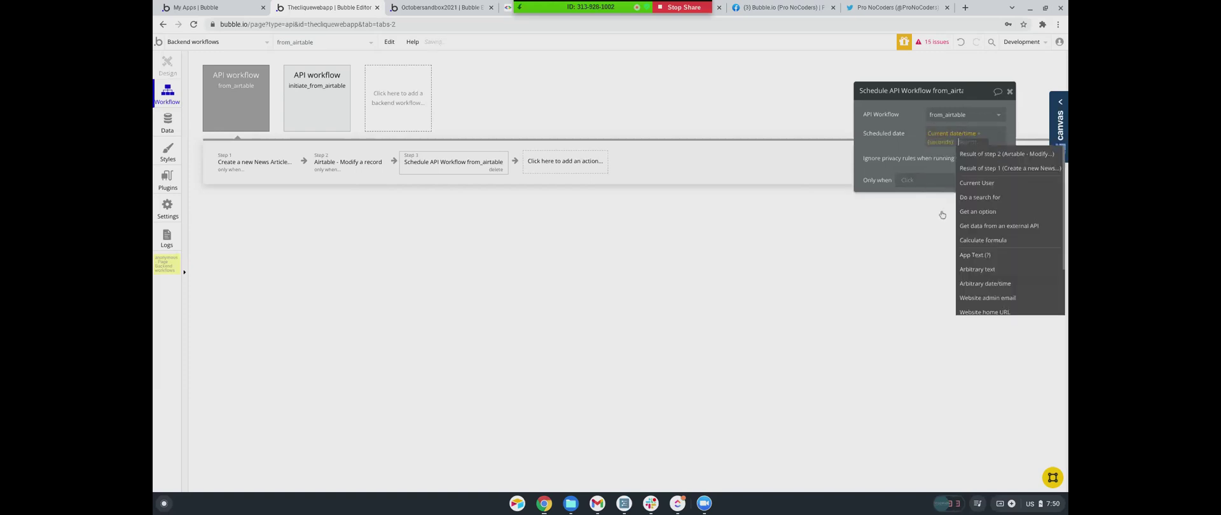
text(5)
click(903, 180)
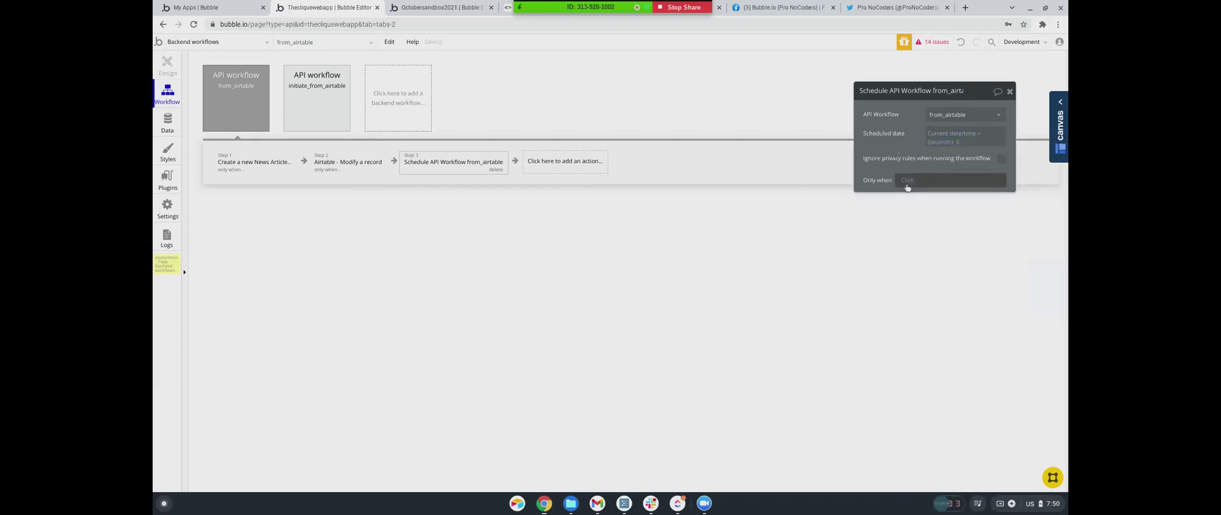
text(Airtable: News Articles:count > 0)
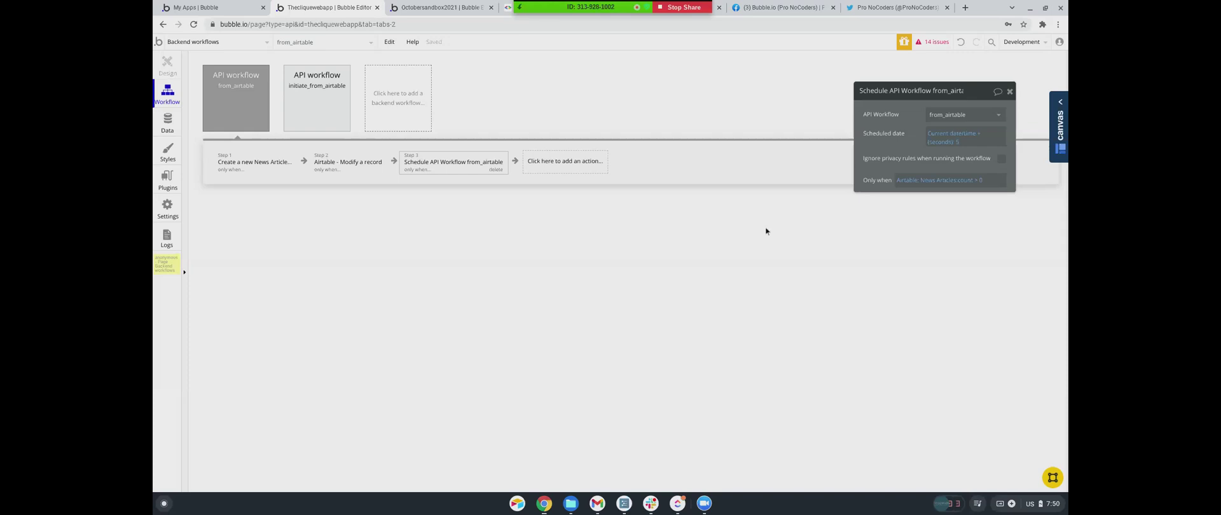
Review the Create a new News Article action's settings and the actions in the initiate_from_airtable workflow
click(280, 164)
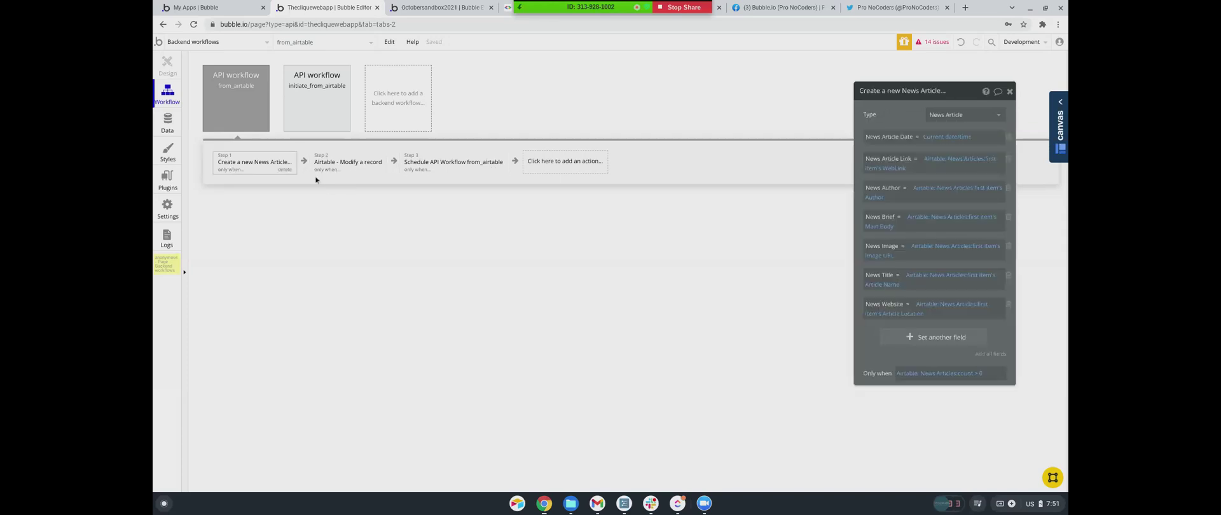
click(230, 166)
click(233, 168)
click(317, 124)
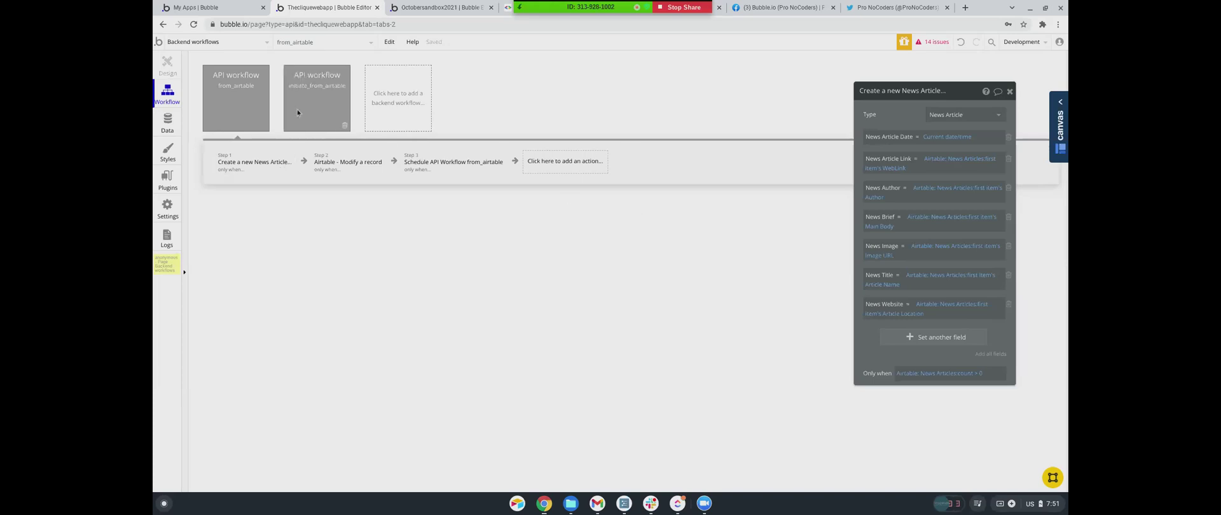
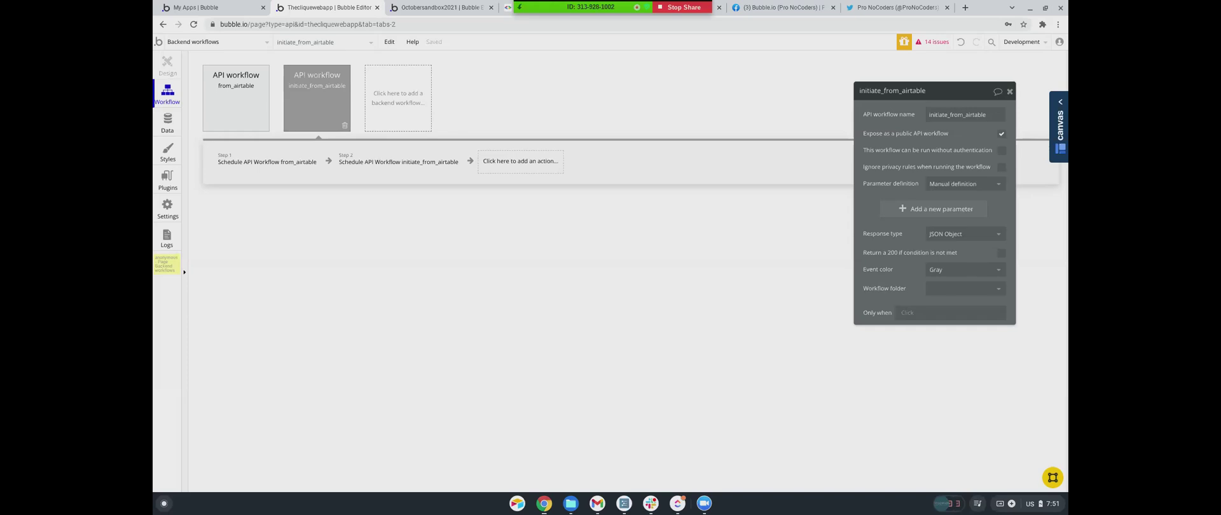
Create a new page named temp_page
click(202, 47)
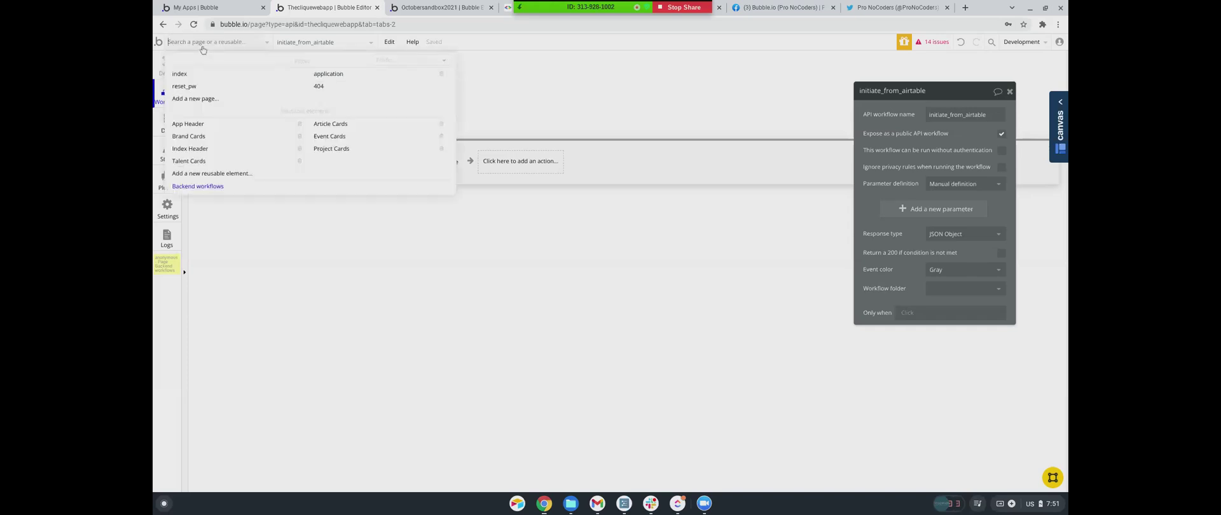
click(200, 100)
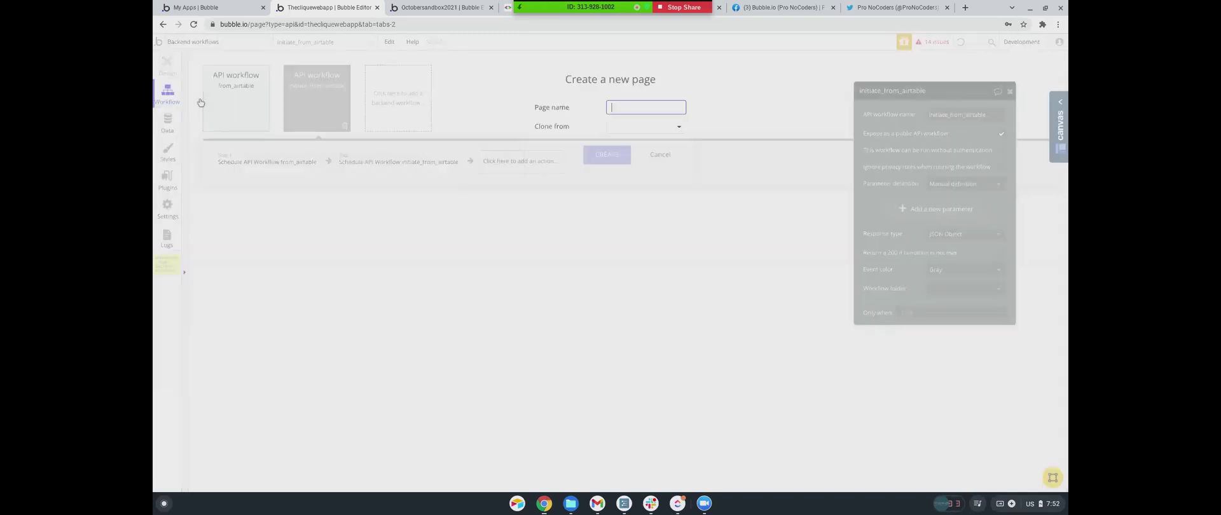
text(temp_page)
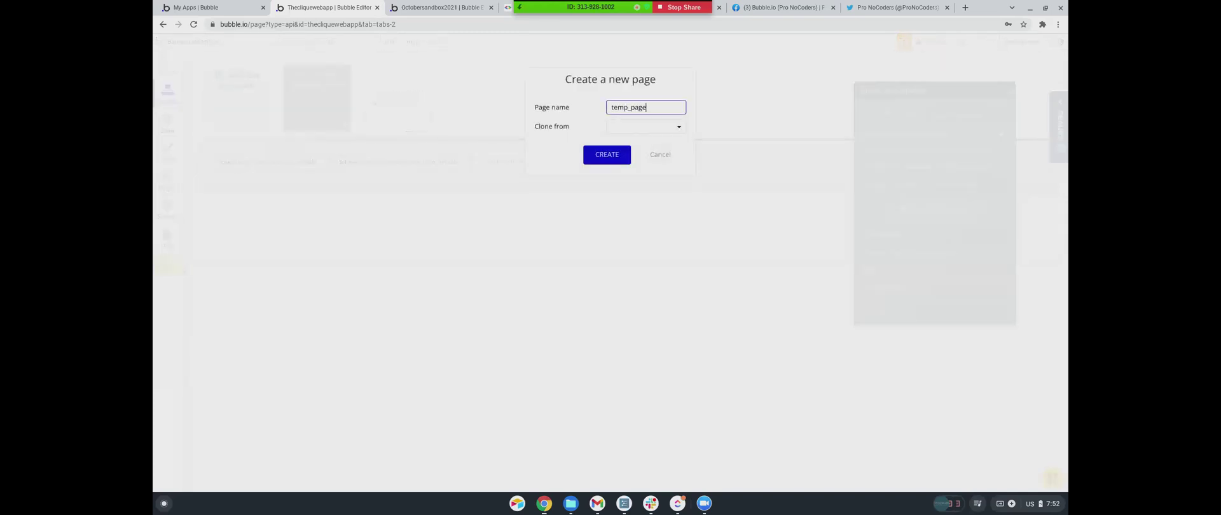
key(Return)
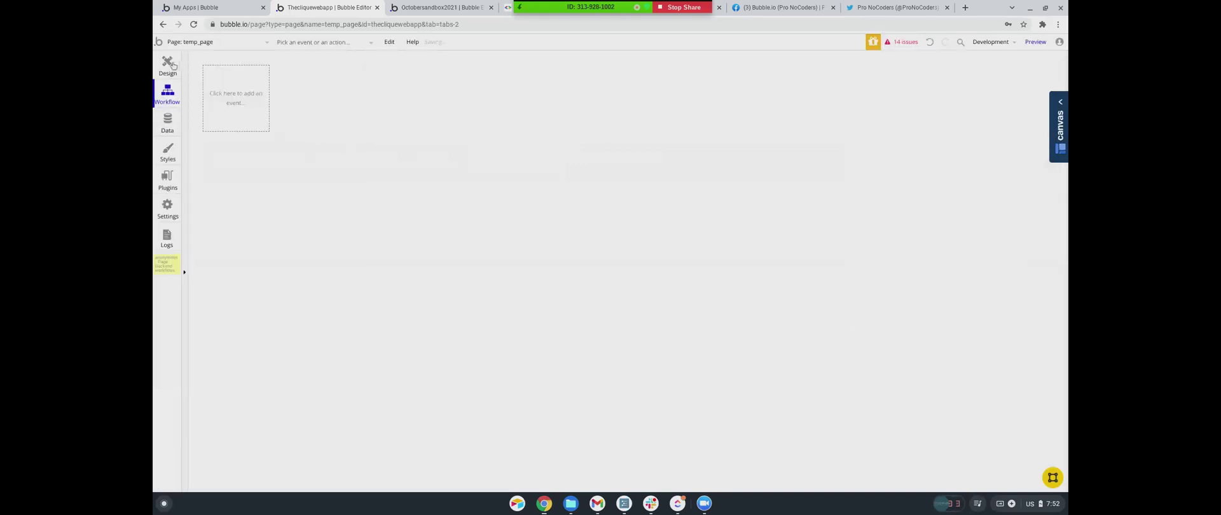
Place a button in the upper middle of temp_page and start a workflow for when it is clicked
click(207, 125)
drag(527, 94, 615, 123)
click(916, 176)
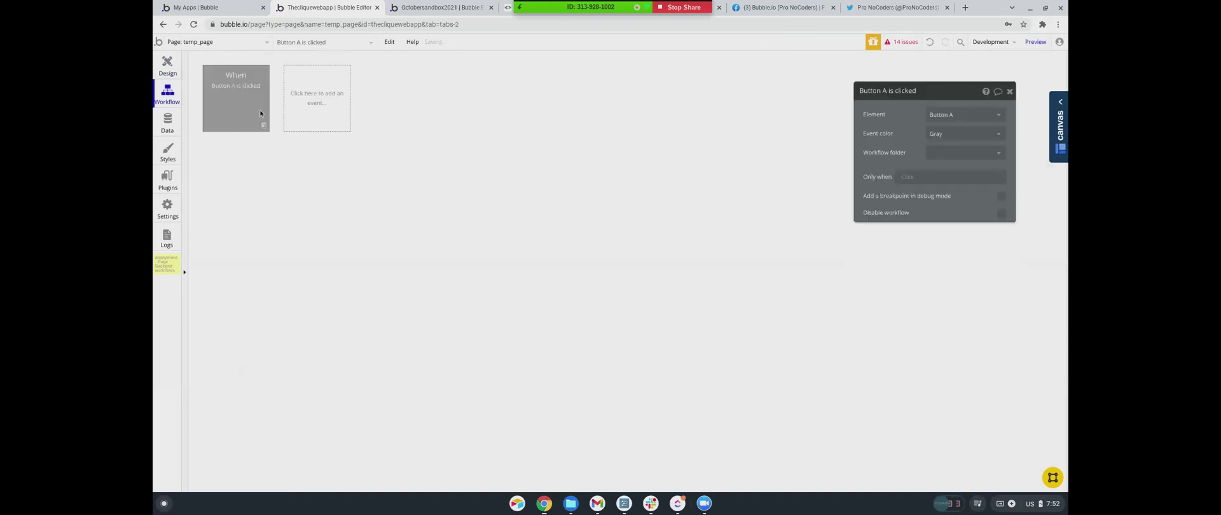
Add a Schedule API Workflow action to the button's event that runs initiate_from_airtable at Current date/time
click(231, 162)
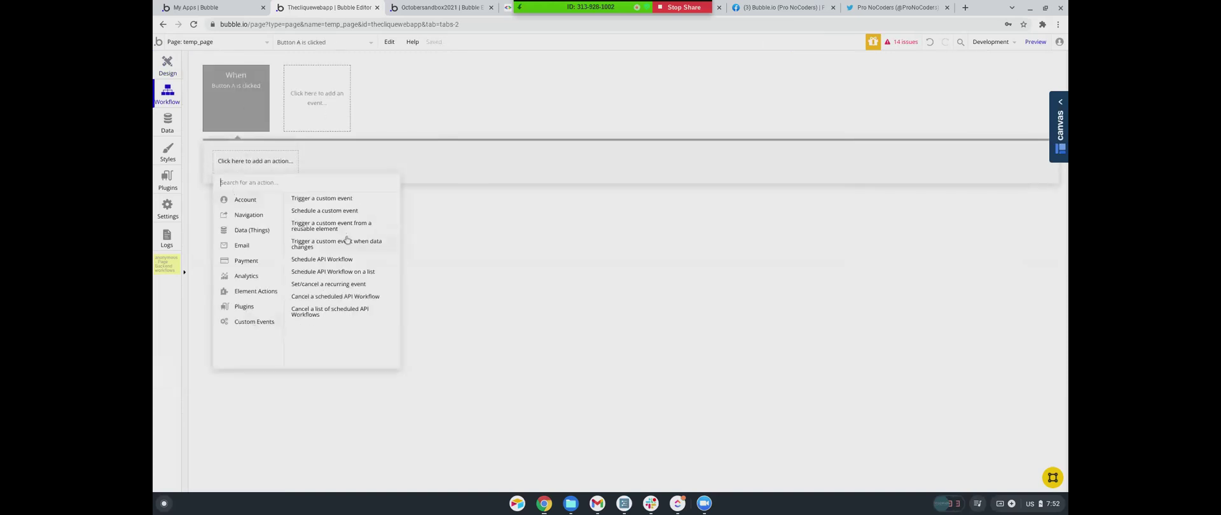
click(308, 260)
click(940, 114)
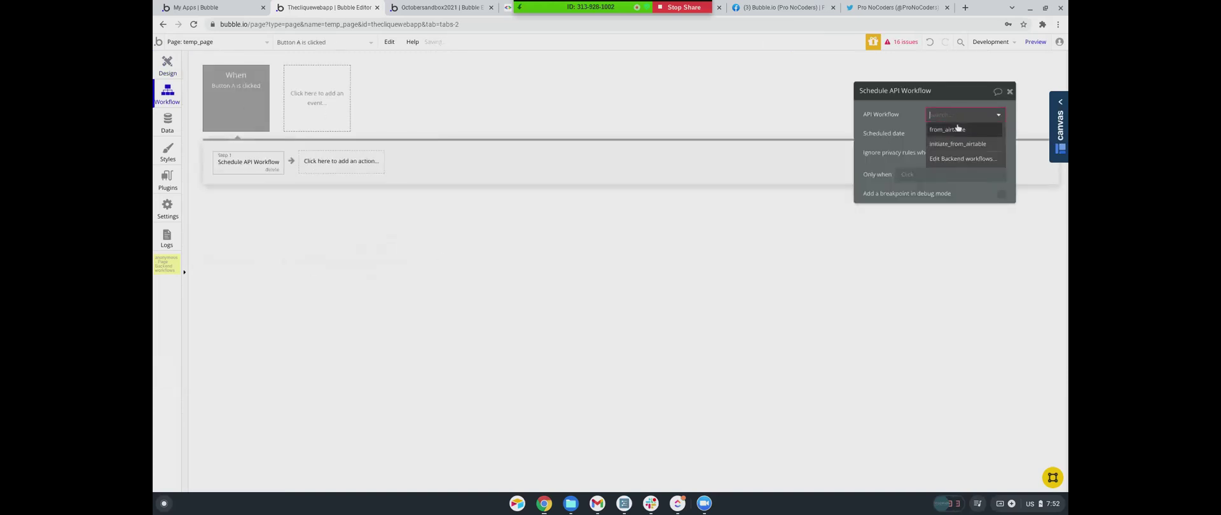
click(952, 144)
click(941, 133)
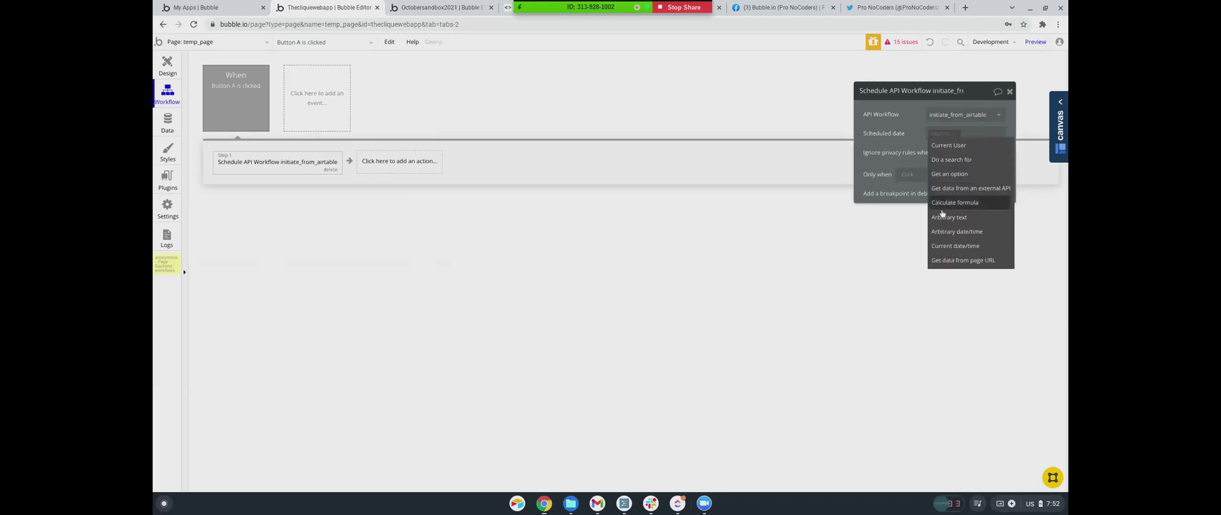
click(943, 246)
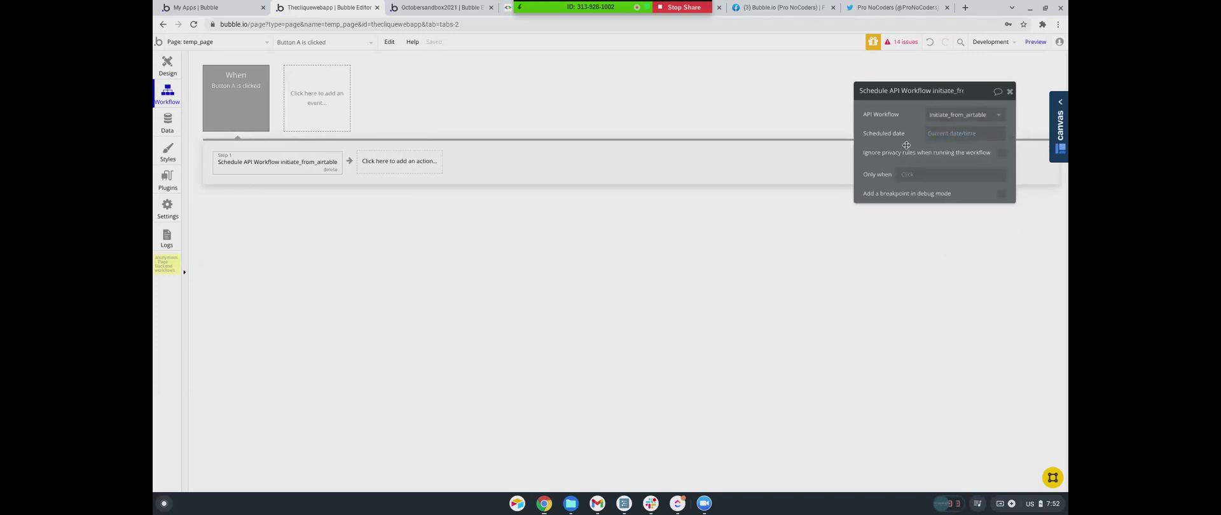
Open the All News Articles view in the app's database to check its existing entries
click(168, 124)
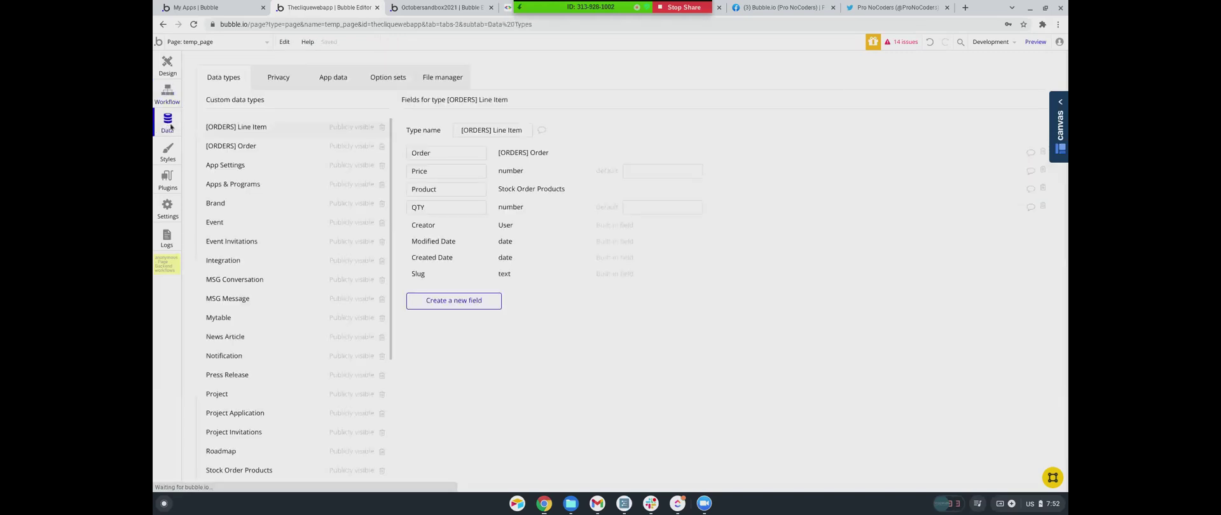
click(332, 77)
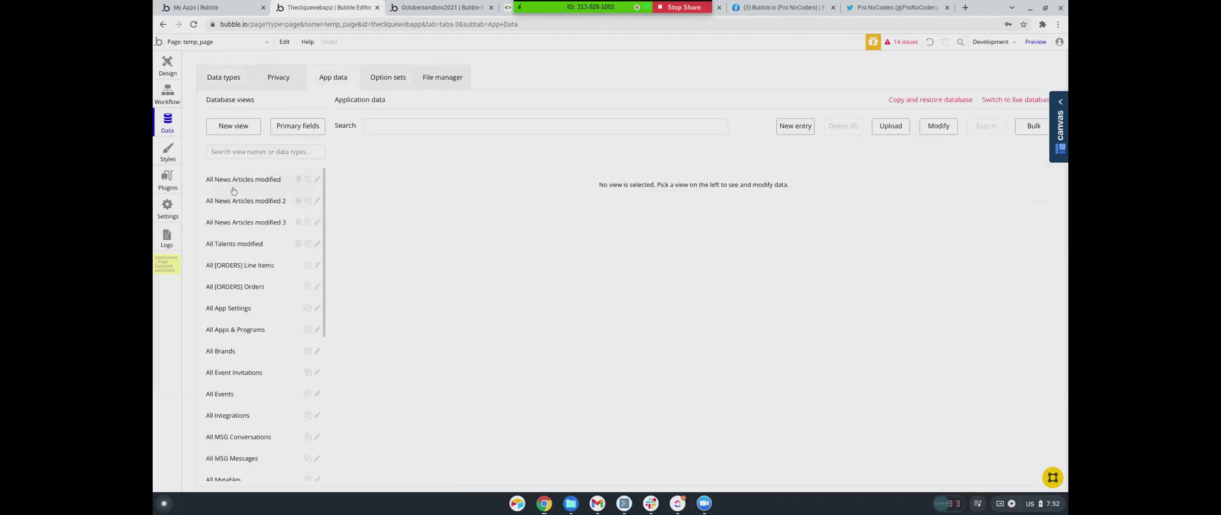
scroll(232, 230, down, 3)
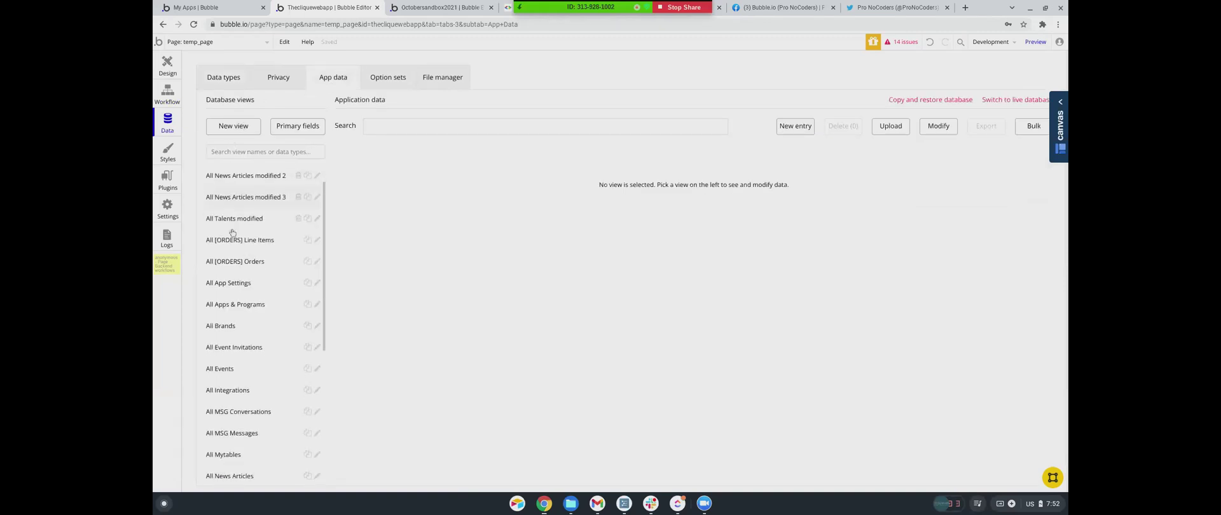
scroll(233, 242, down, 3)
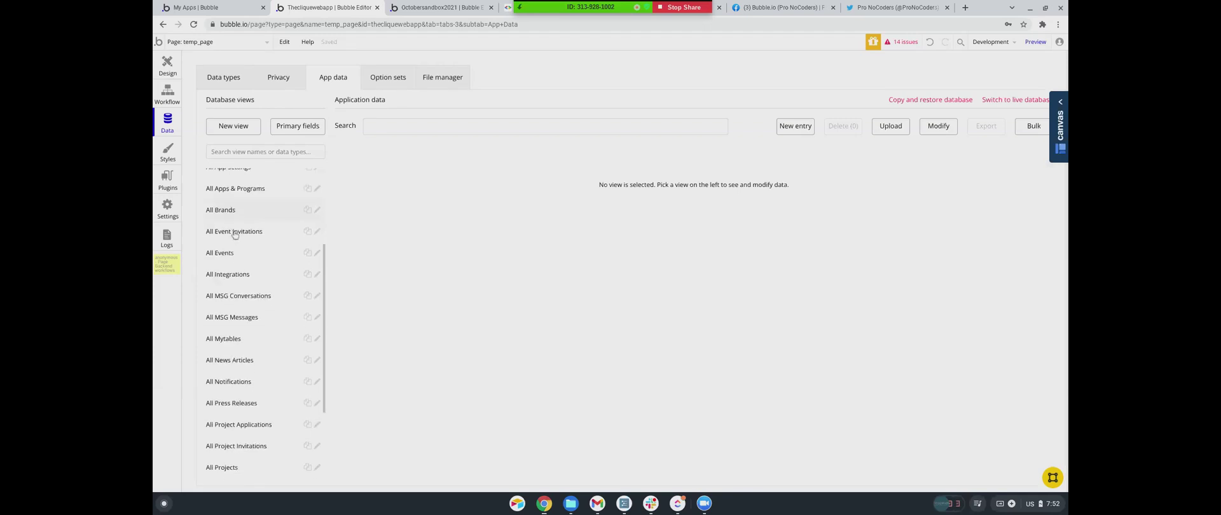
click(236, 271)
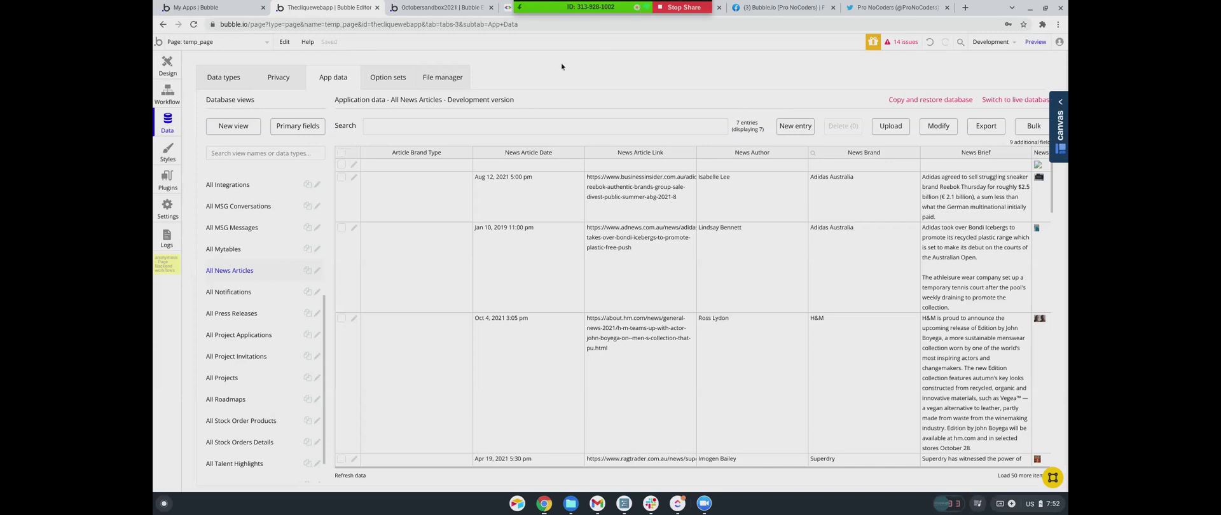
Preview temp_page, trigger its button to run the import, and refresh the All News Articles data in the editor
click(1036, 42)
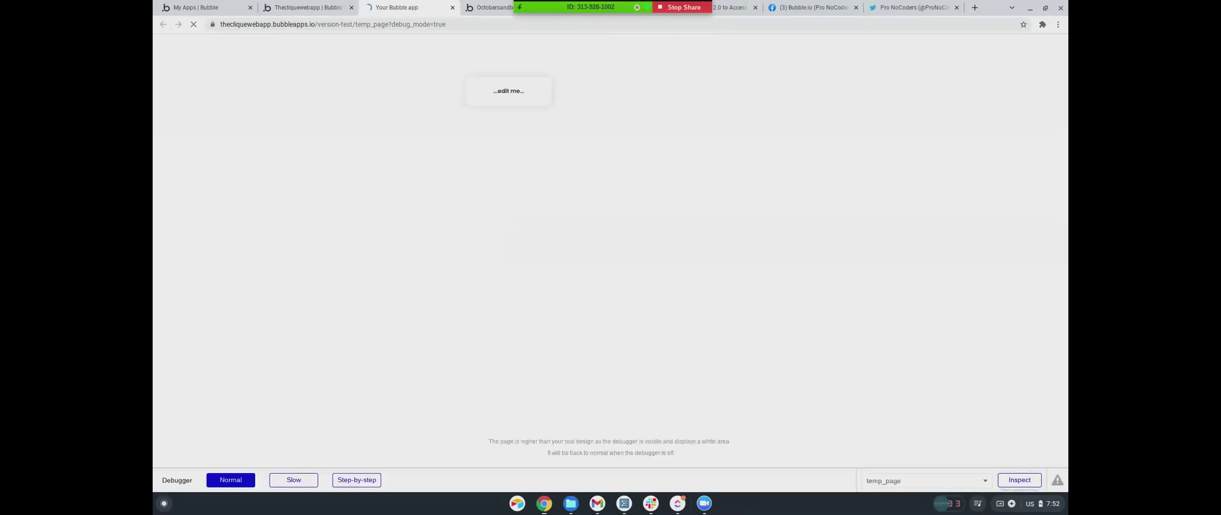
click(500, 94)
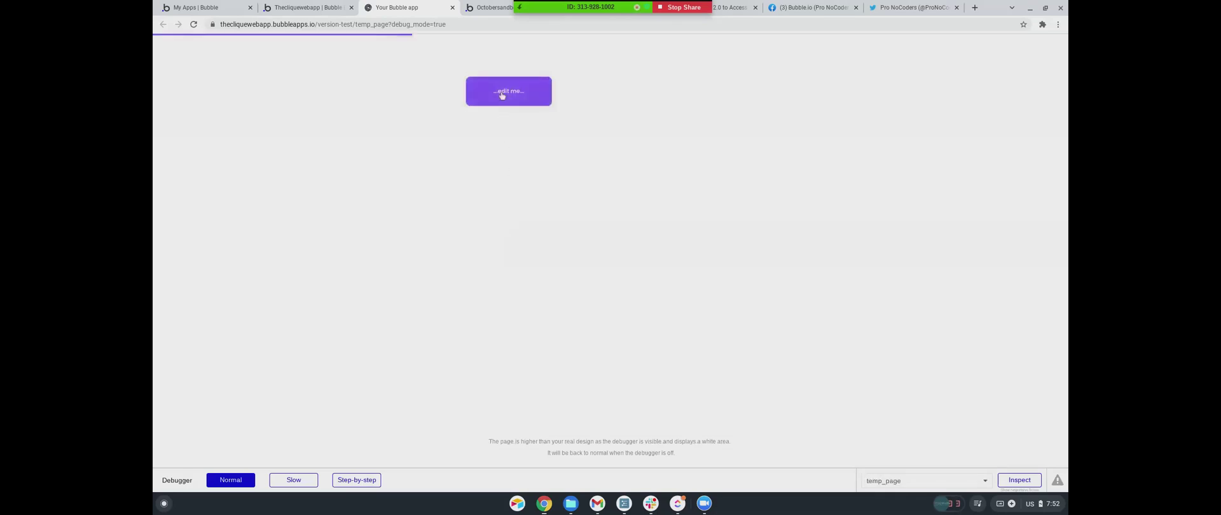
click(307, 9)
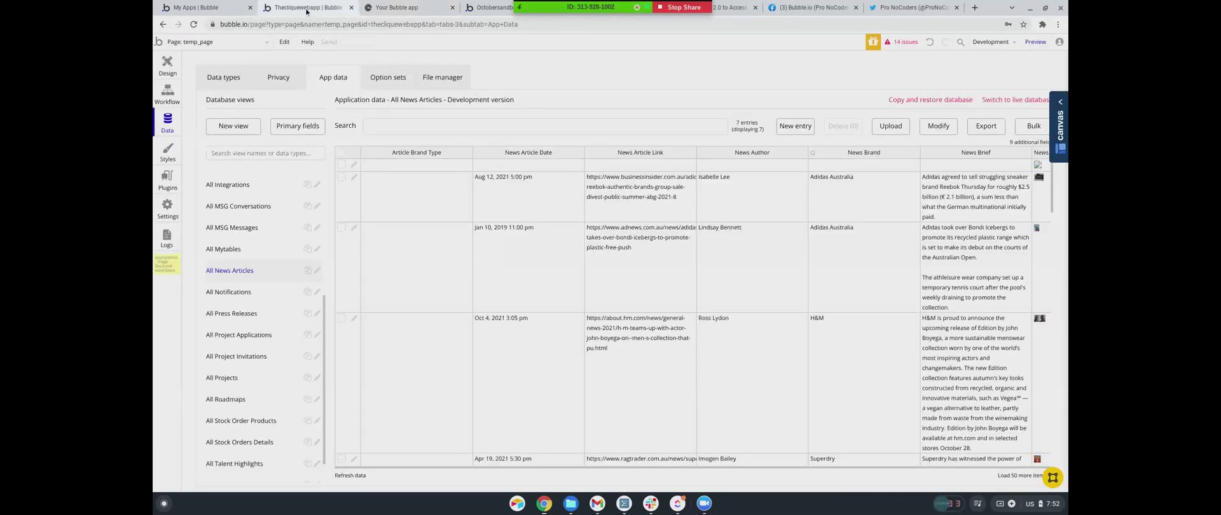
click(350, 476)
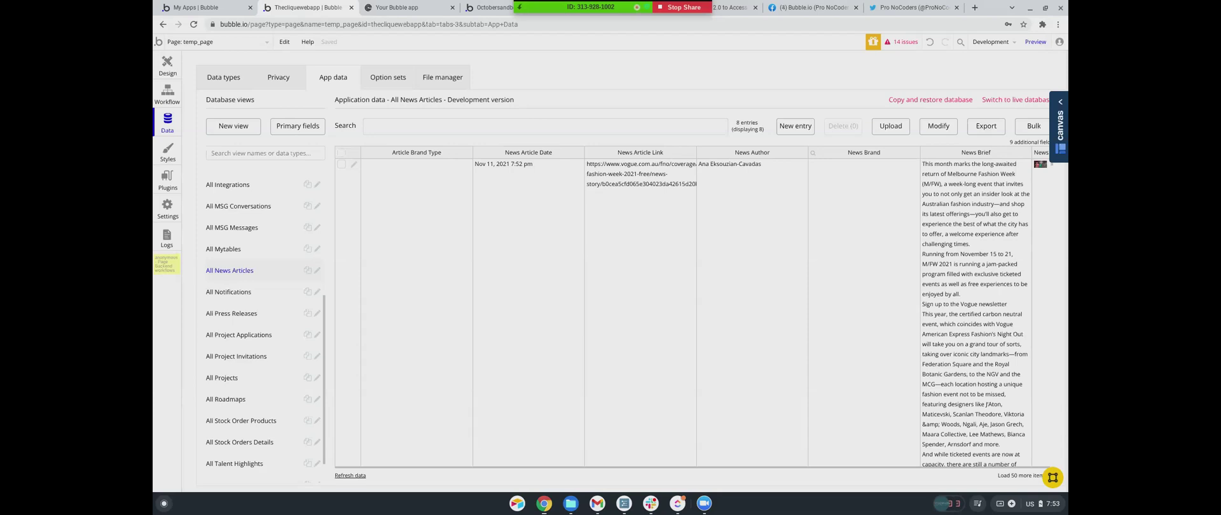
click(349, 477)
Reinitialize the News Articles table in the Airtable plugin to inspect its schema, cancel without saving, and return to the backend workflows
click(167, 95)
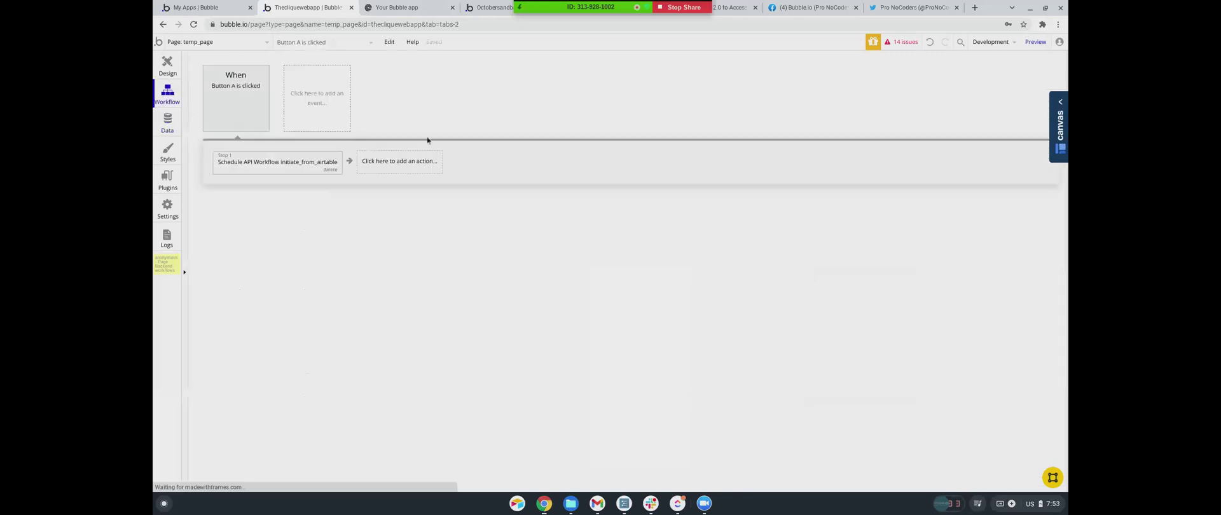
click(187, 42)
click(197, 199)
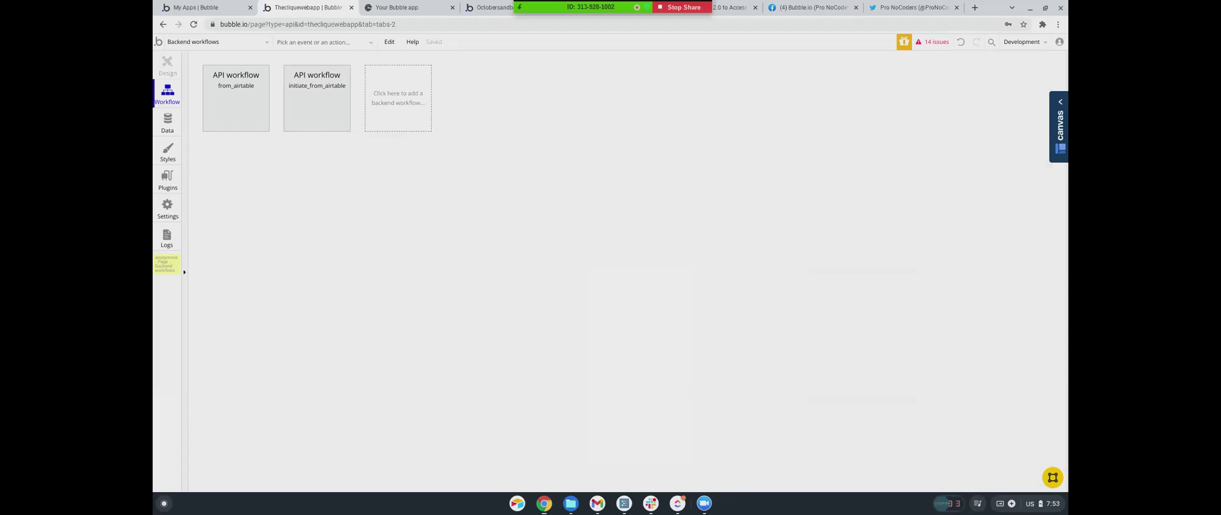
click(165, 188)
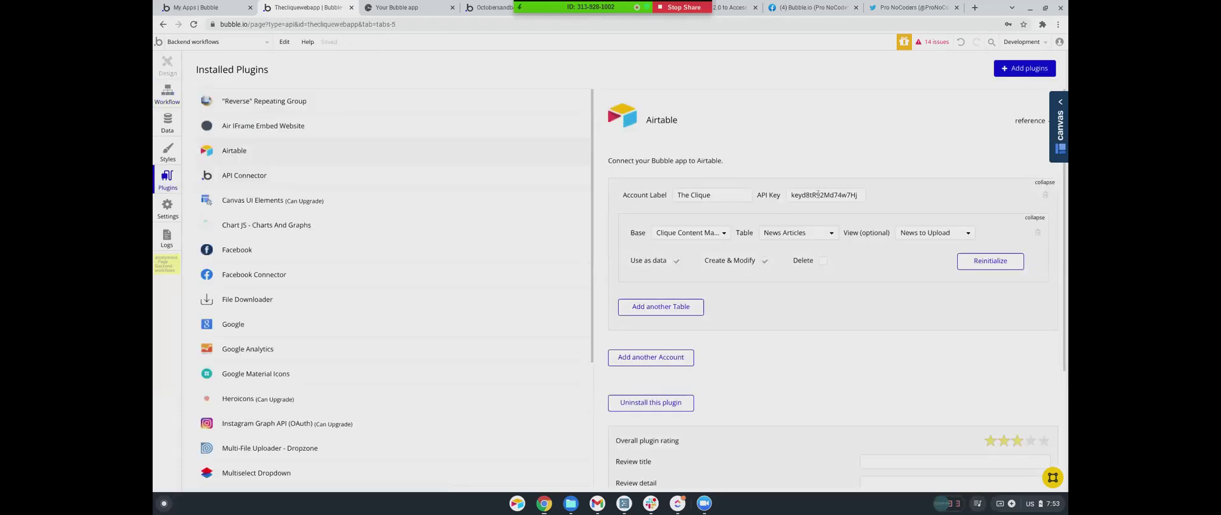
click(977, 265)
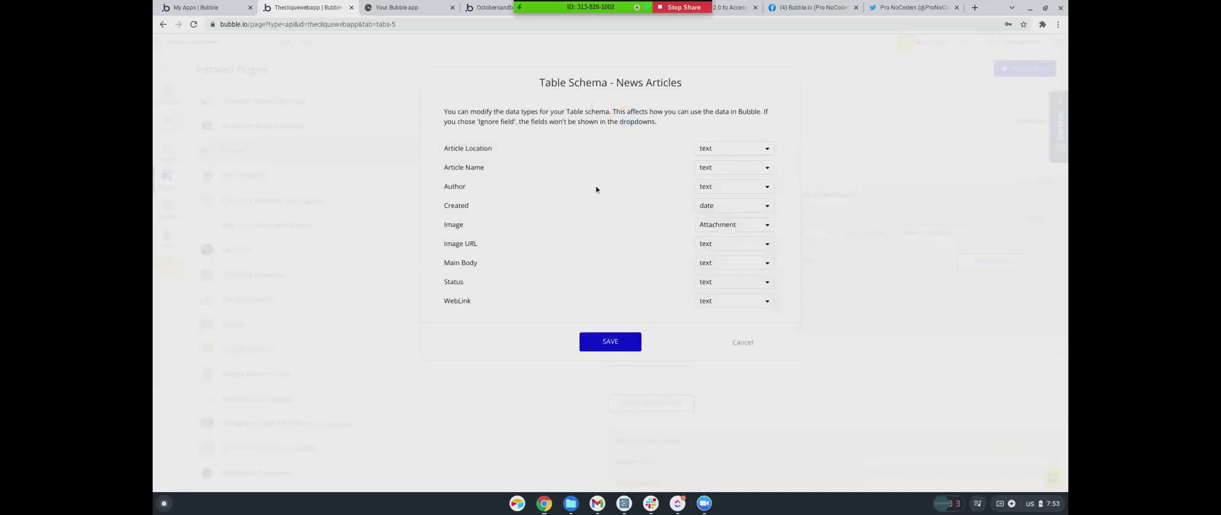
click(741, 343)
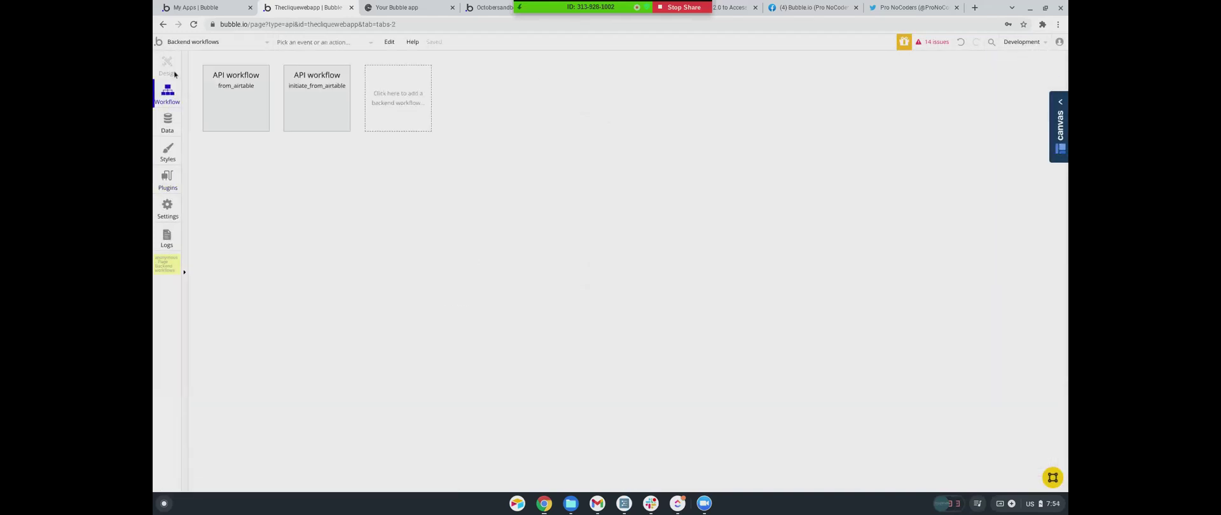
Review the create and modify actions in from_airtable, including their Only when conditions, and both scheduling actions in initiate_from_airtable
click(244, 120)
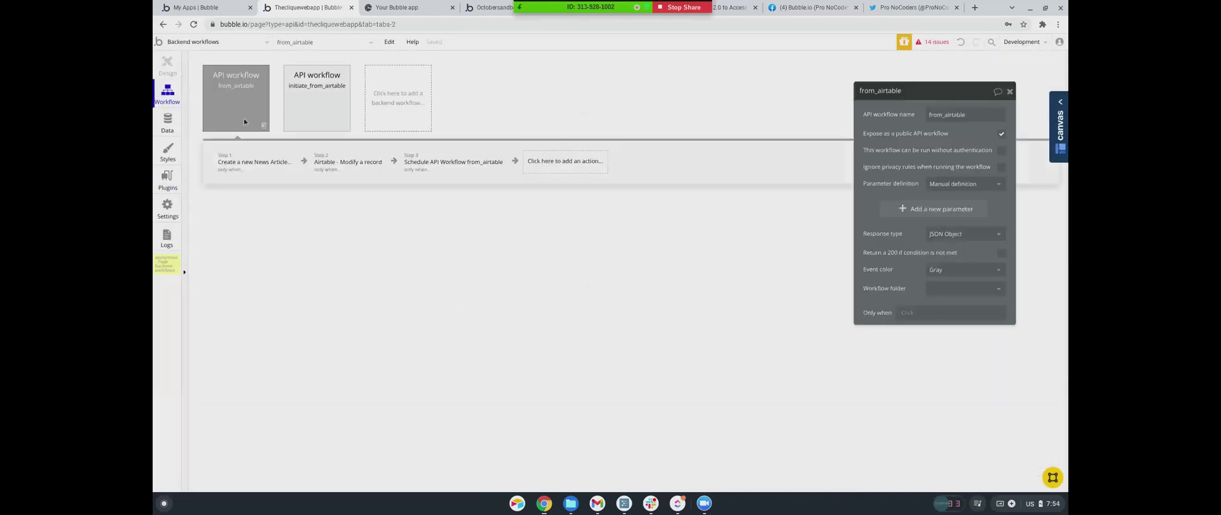
click(252, 168)
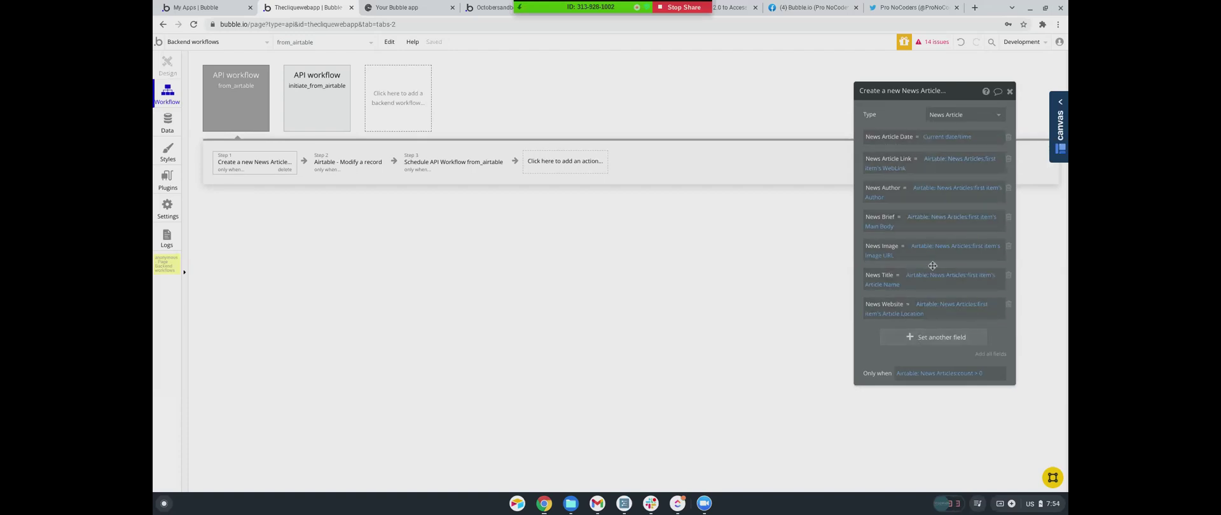
click(360, 166)
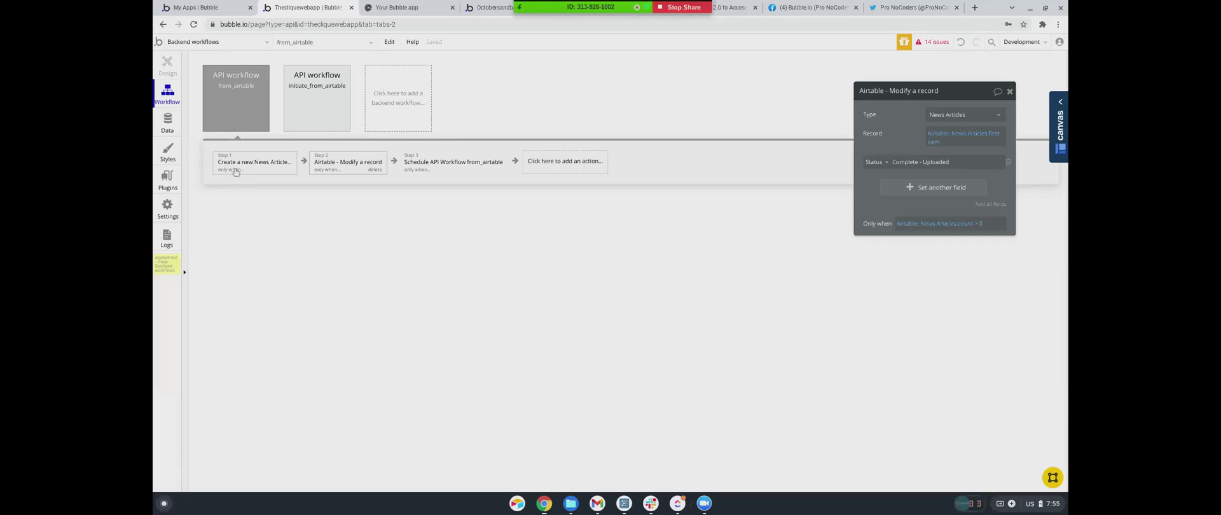
click(233, 106)
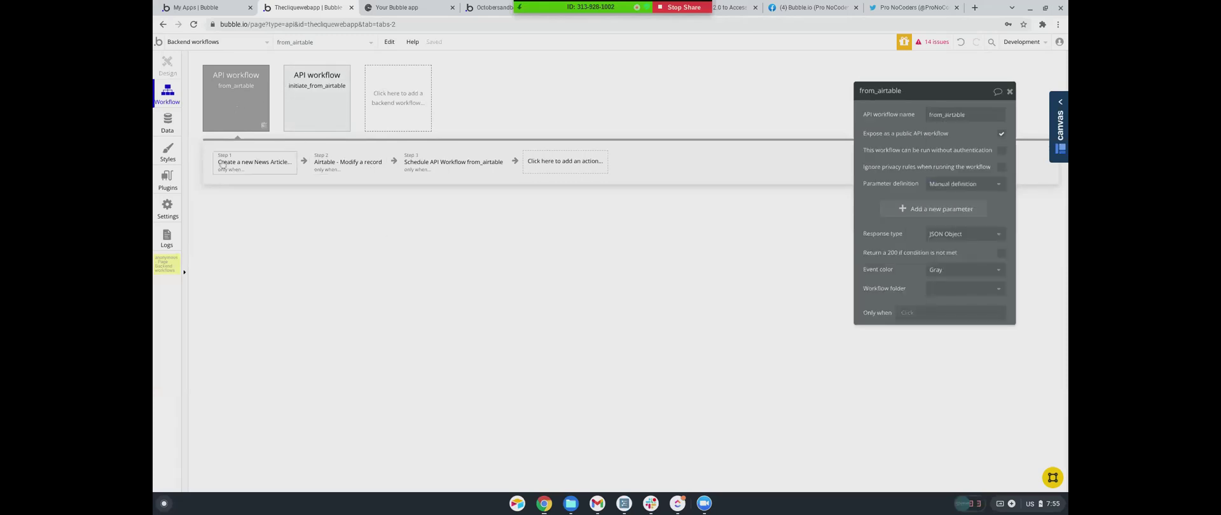
click(325, 99)
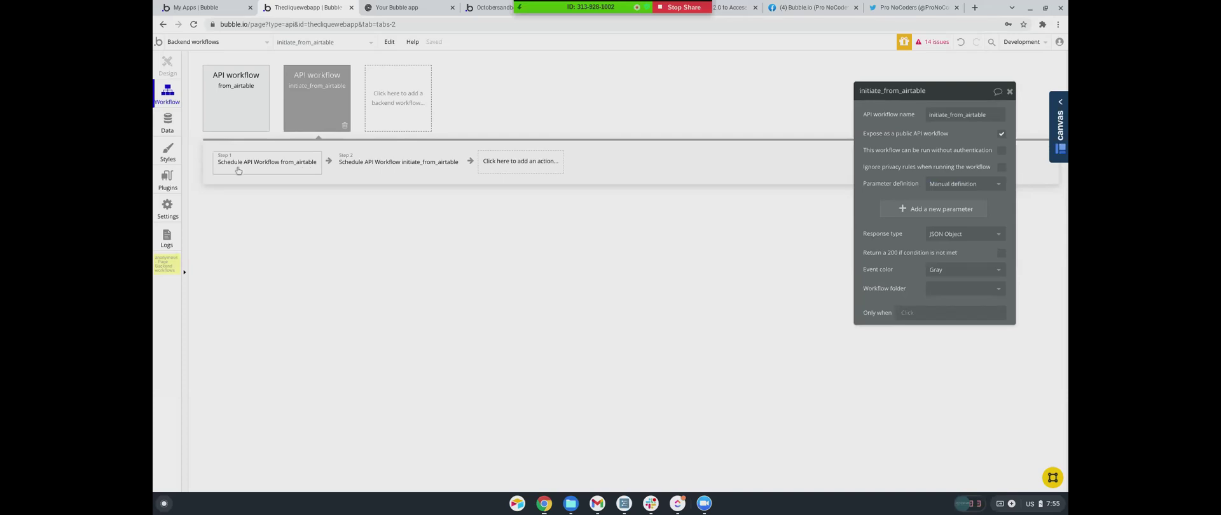
click(239, 169)
click(394, 164)
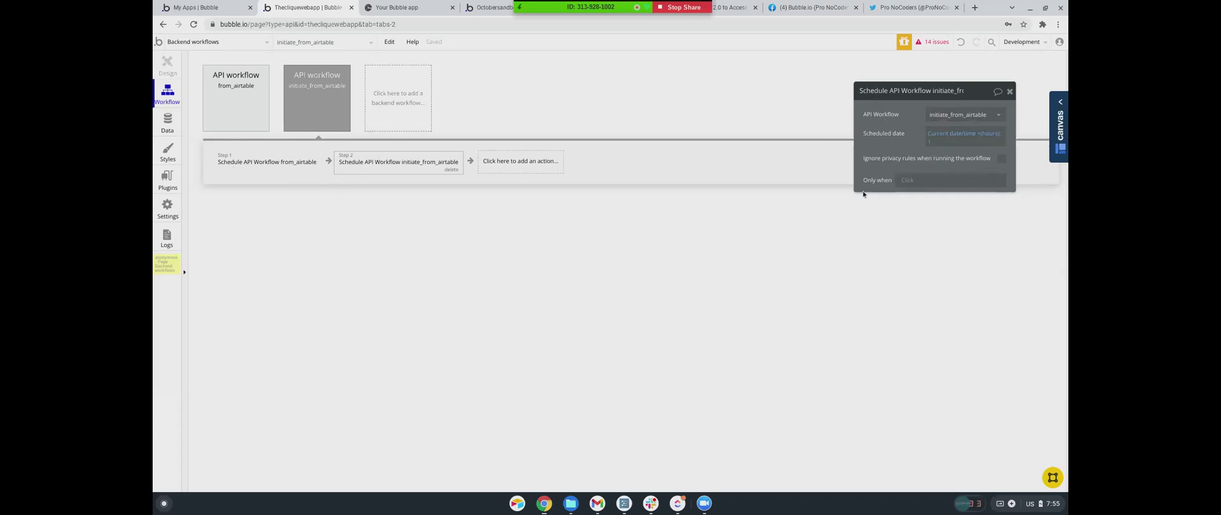
click(218, 109)
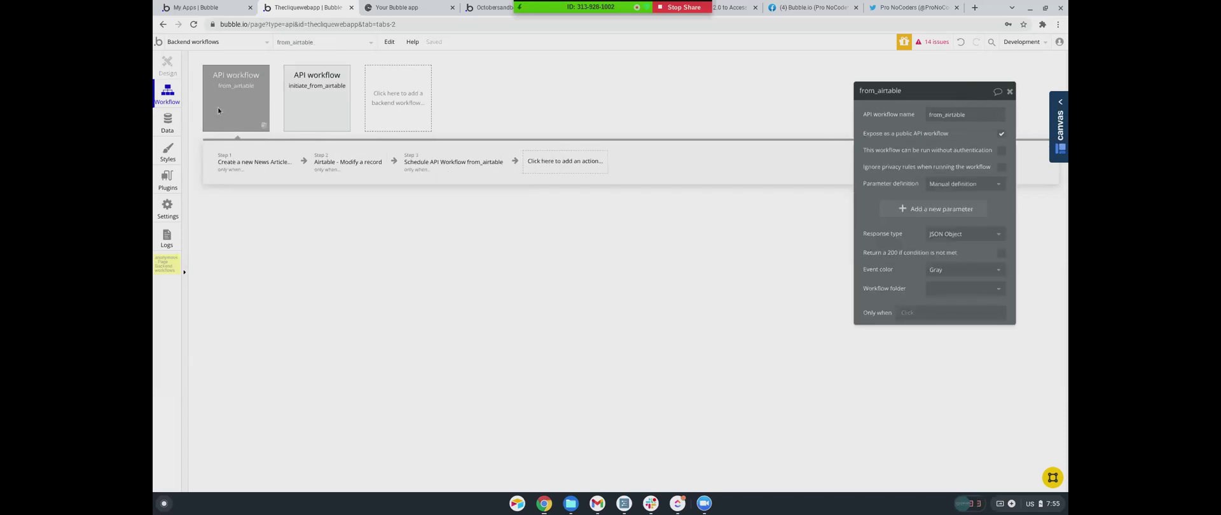
click(230, 169)
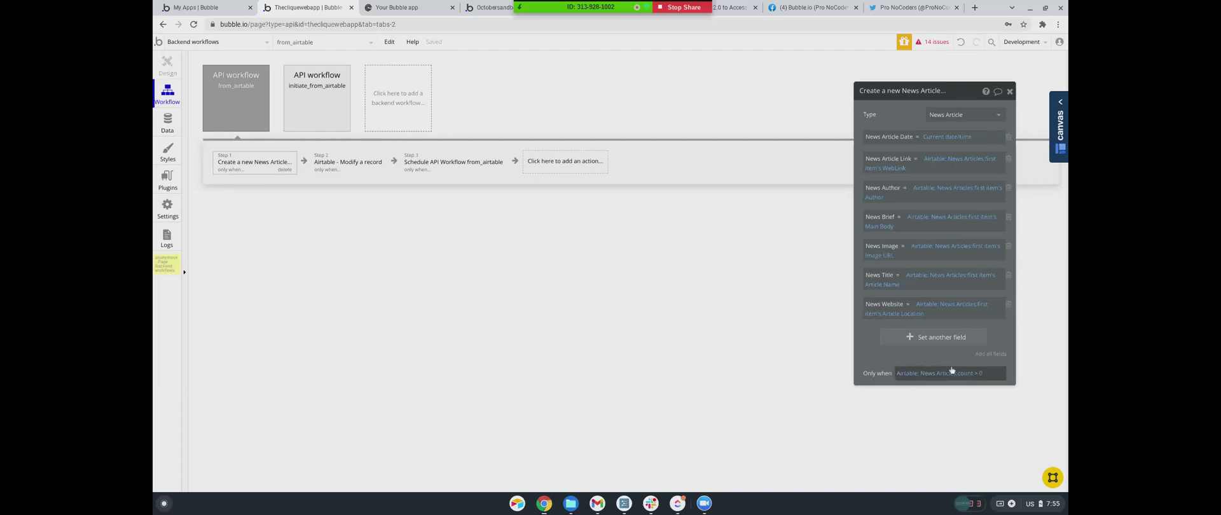
click(935, 379)
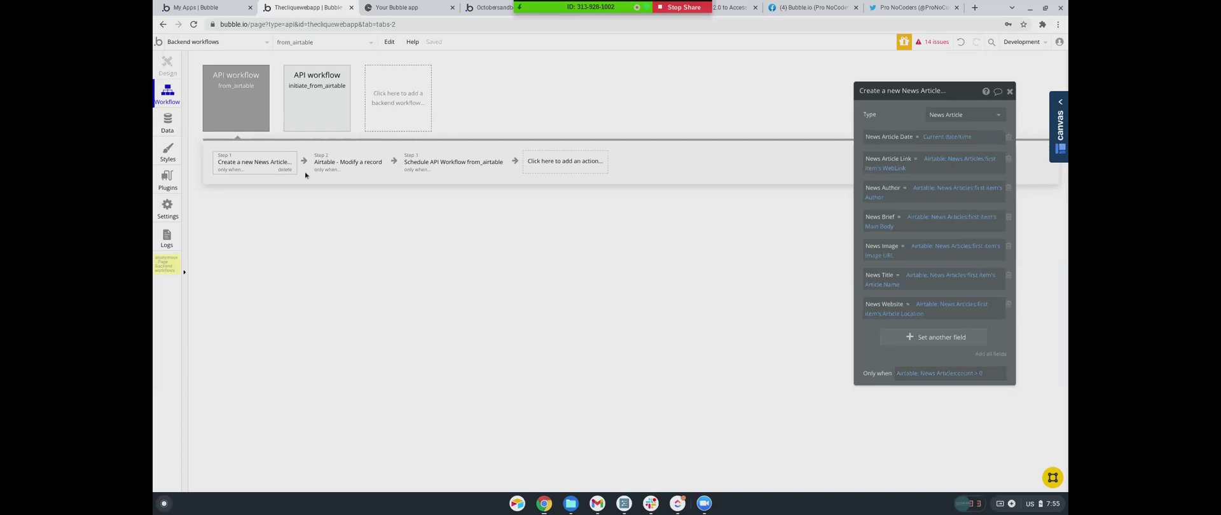